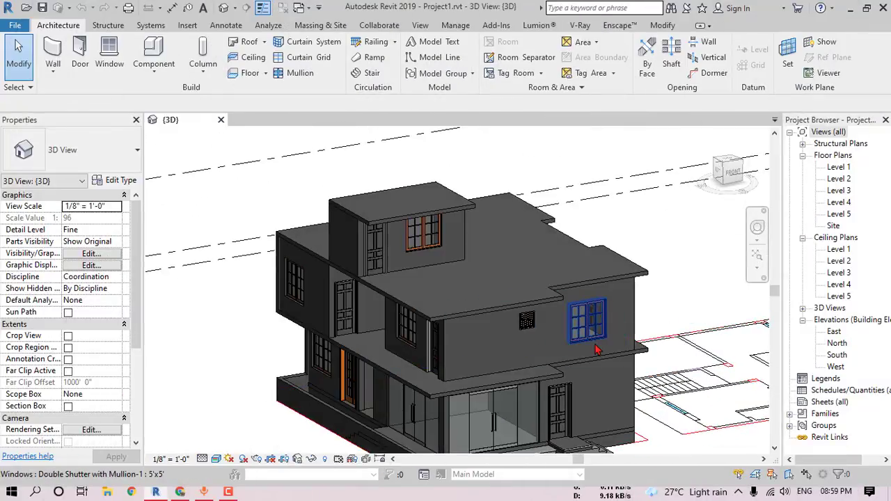
mouse_move(560, 299)
left_mouse_down()
mouse_move(565, 376)
mouse_move(457, 388)
left_mouse_up()
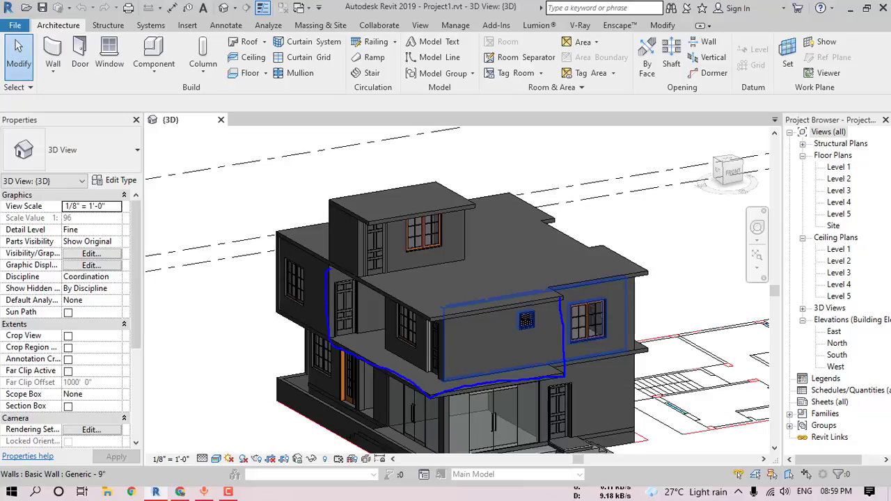
left_click_drag(423, 307, 513, 300)
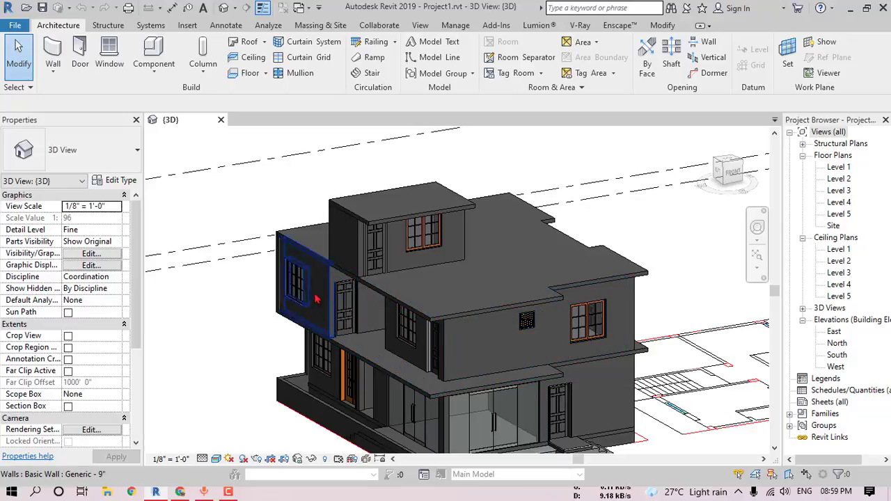
From the front view, find the short end wall of the ground-floor porch and set its top constraint up to Level 3.
left_click(722, 185)
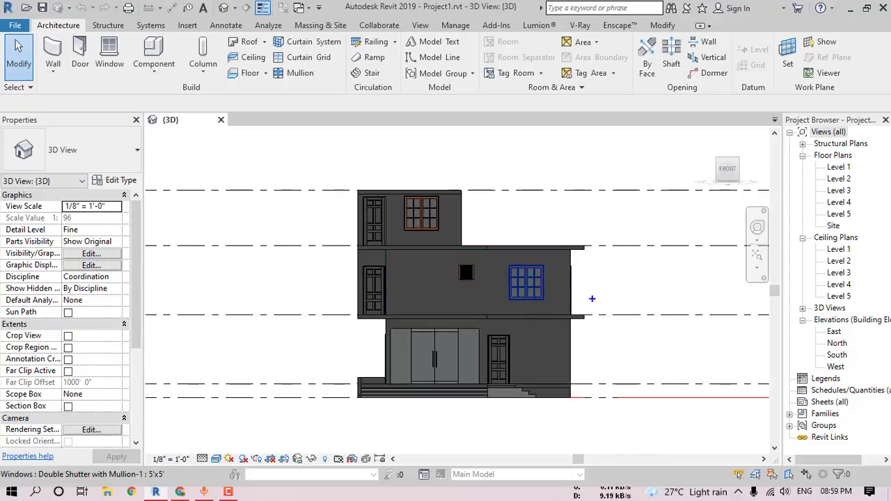
left_click_drag(359, 247, 585, 238)
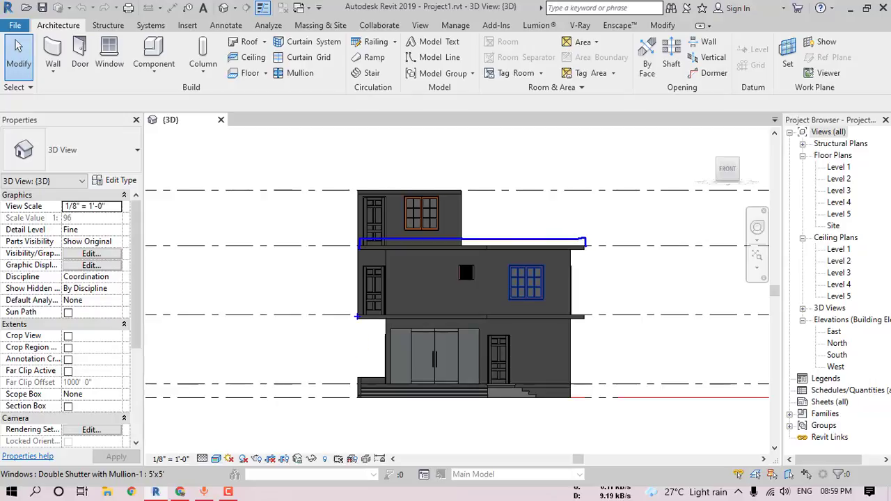
key("Escape")
scroll(376, 380, "up", 3)
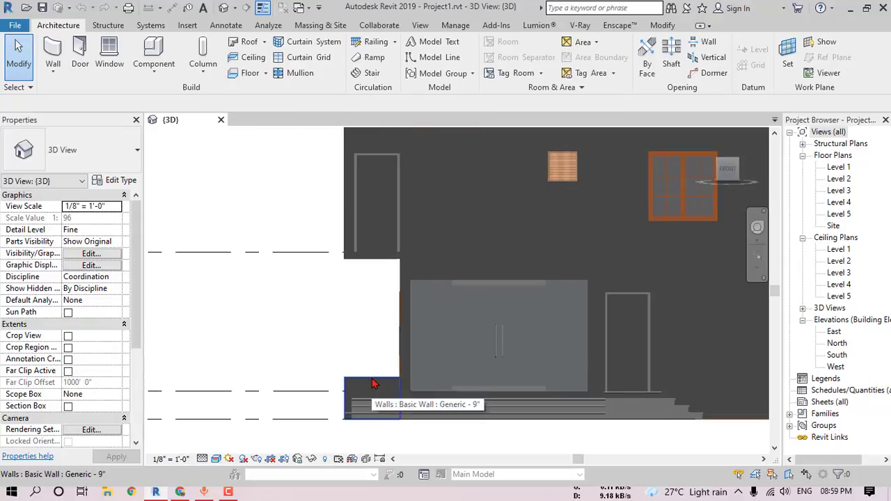
middle_click_drag(445, 365, 431, 366, "shift")
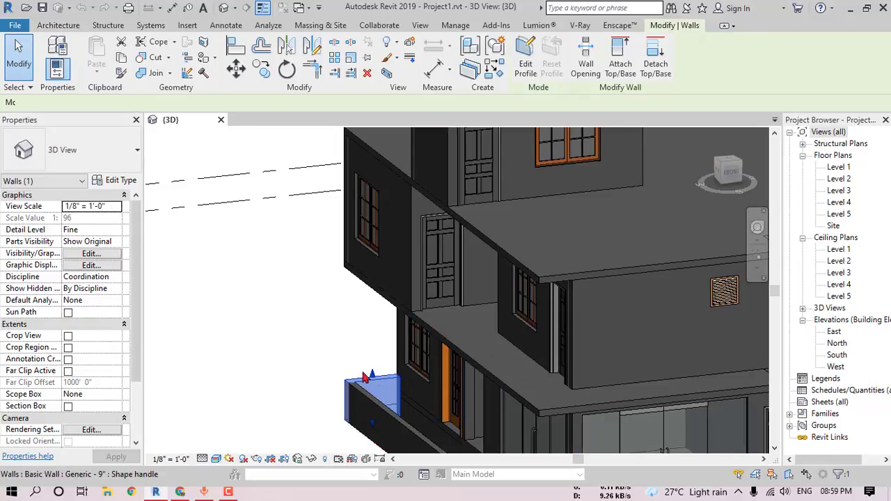
left_click(115, 265)
left_click(111, 307)
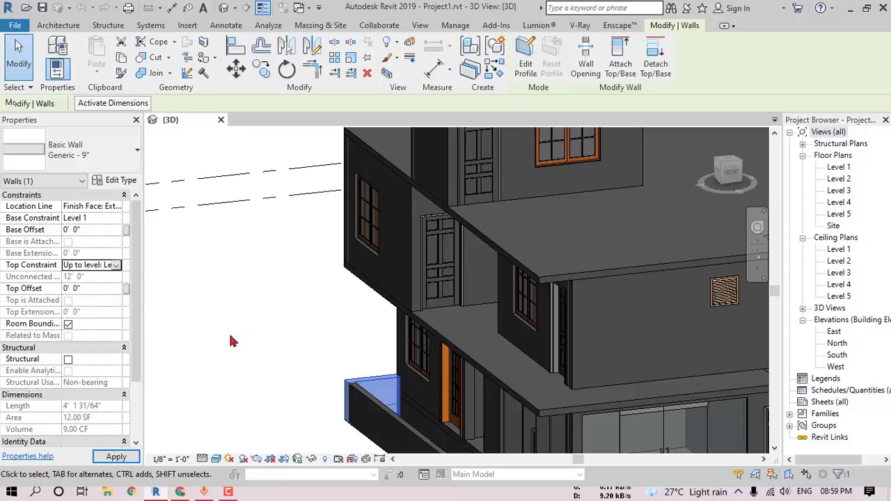
key("Escape")
middle_click_drag(392, 342, 417, 321, "shift")
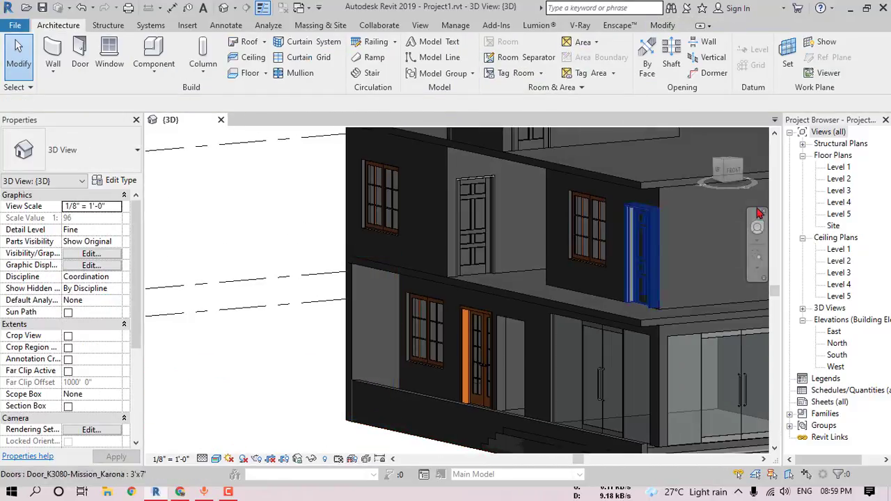
left_click(733, 171)
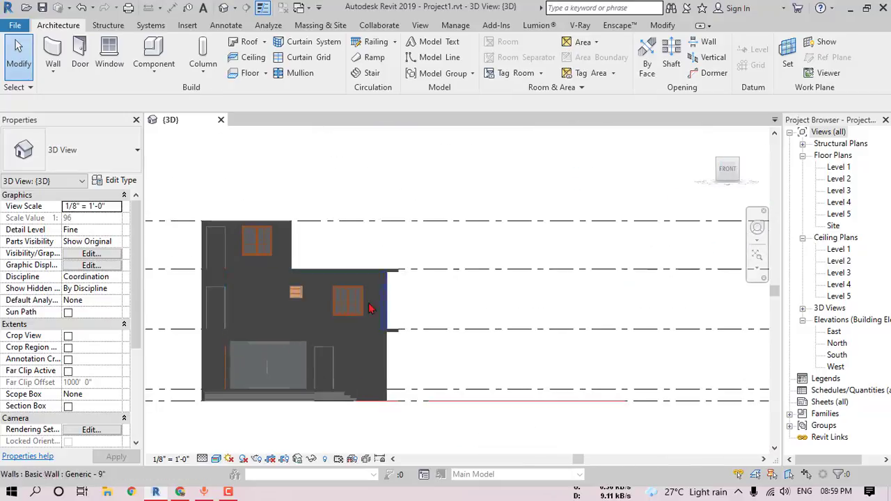
scroll(375, 316, "up", 1)
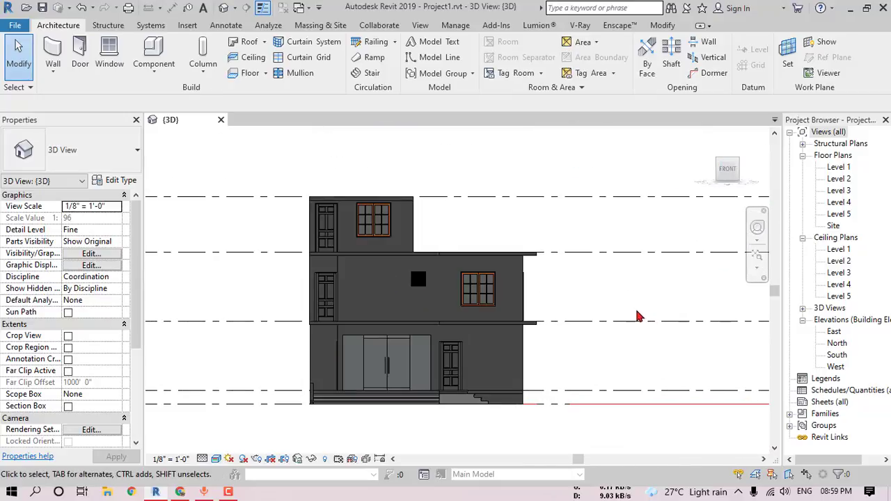
middle_click_drag(554, 285, 543, 268, "shift")
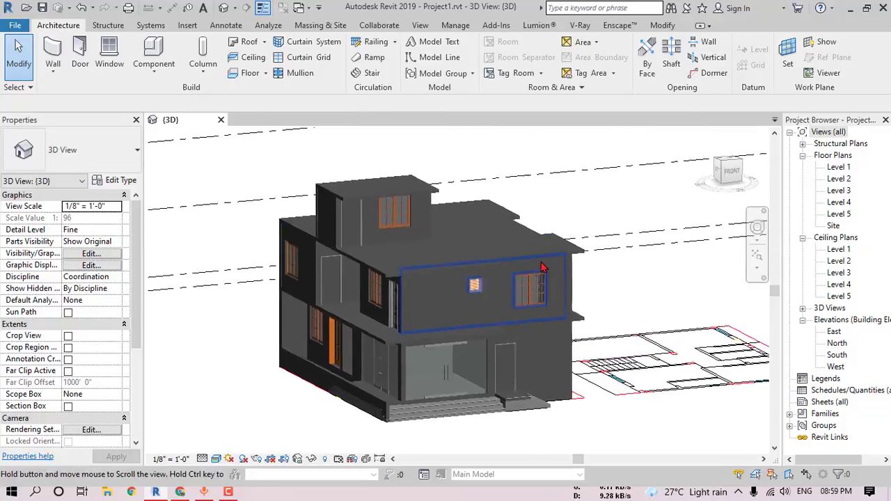
scroll(333, 277, "up", 3)
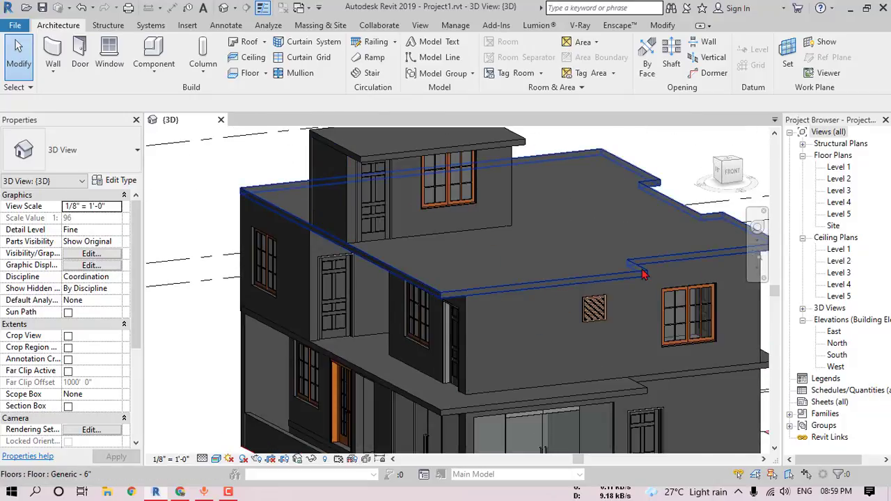
middle_click_drag(587, 376, 579, 398, "shift")
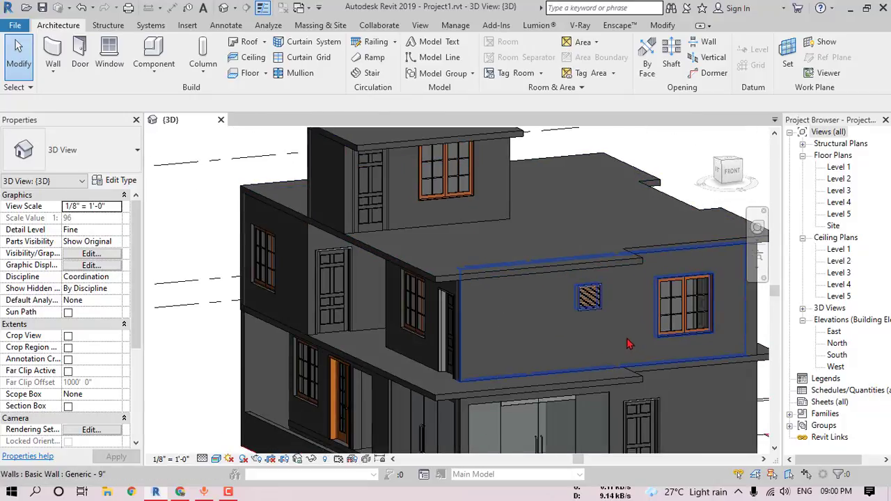
Create an in-place model component in the Casework category and name it Wooden Border.
left_click(156, 72)
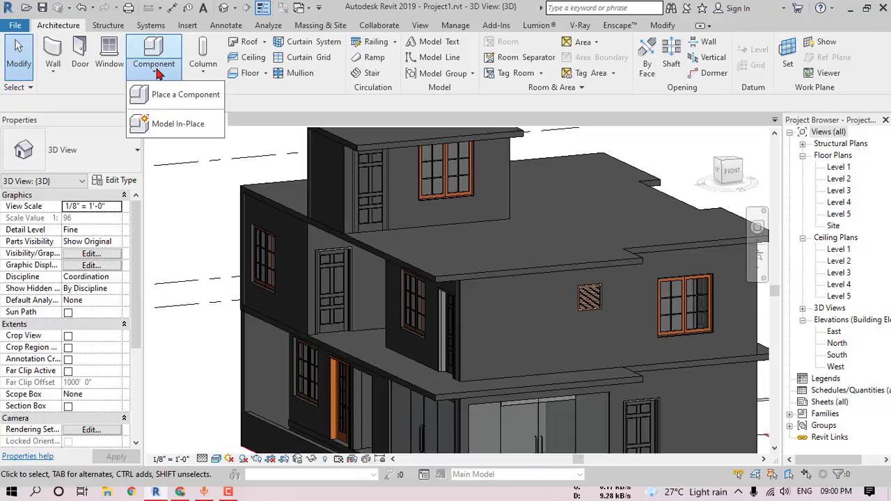
left_click(176, 124)
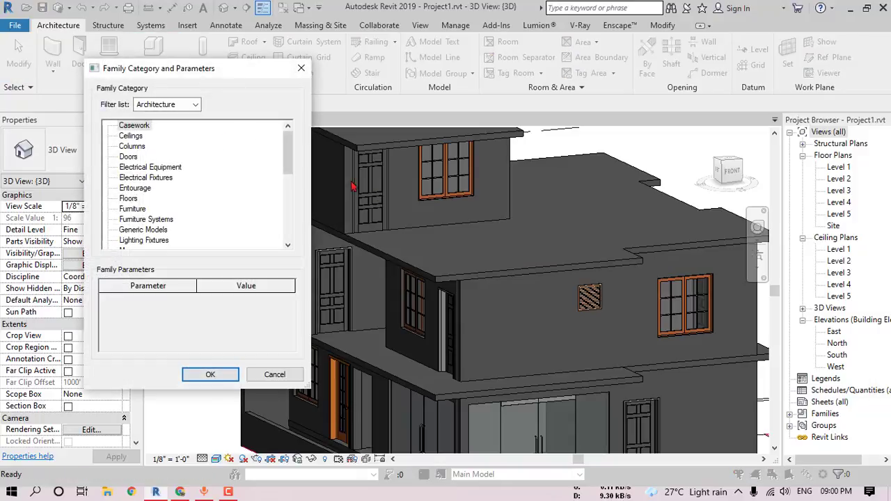
left_click(133, 126)
left_click(210, 374)
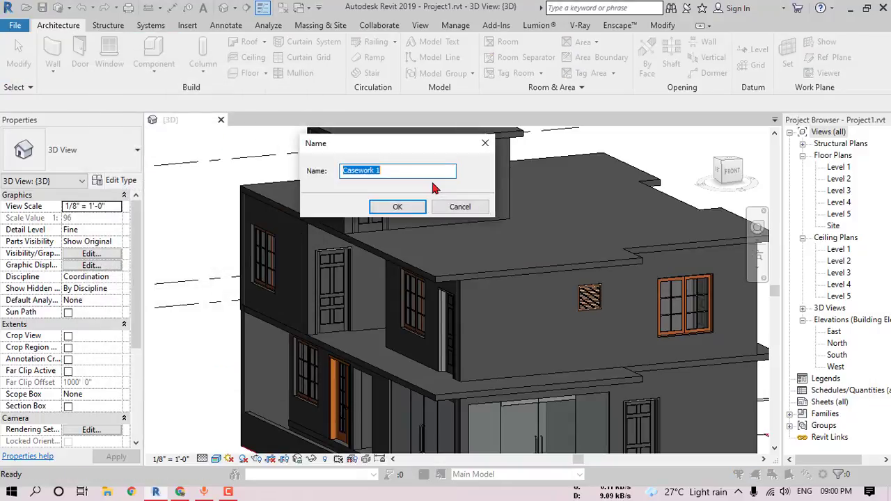
type("Wooden Border")
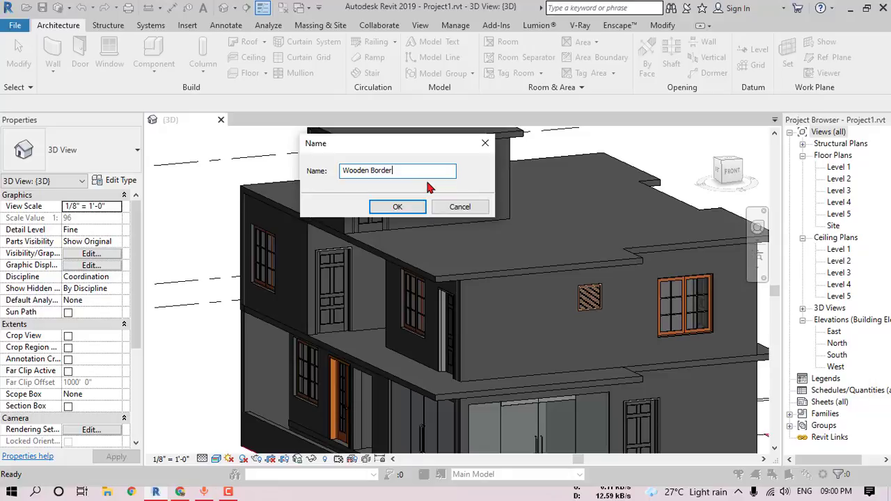
left_click(402, 207)
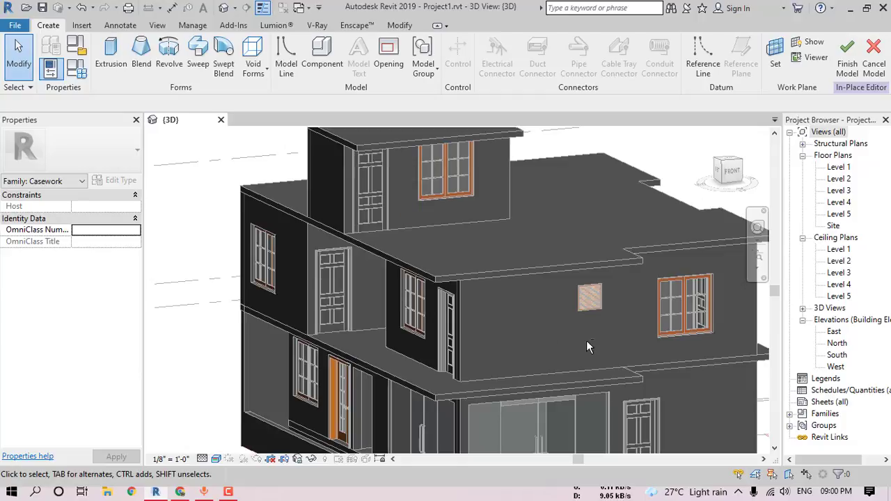
Start a solid extrusion and pick the front face of the middle storey's wall as its work plane.
middle_click_drag(587, 344, 536, 368, "shift")
middle_click_drag(536, 369, 562, 257)
scroll(480, 358, "up", 2)
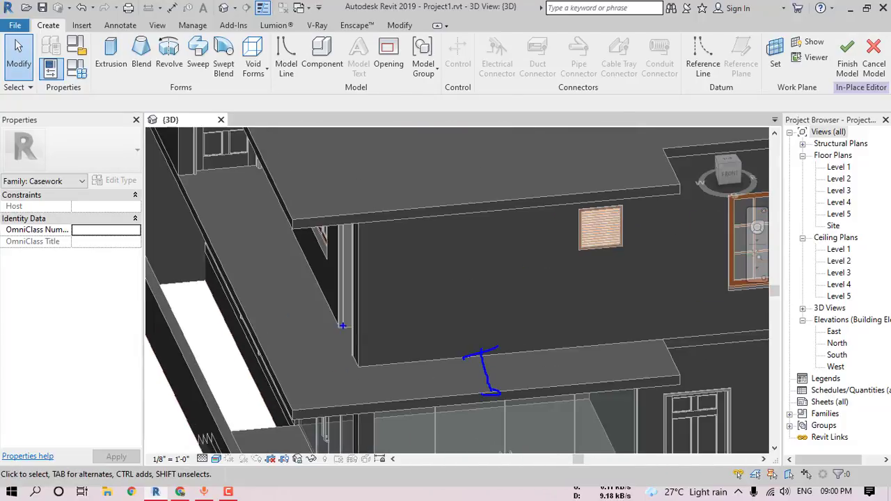
left_click_drag(336, 317, 249, 333)
key("Escape")
left_click(111, 52)
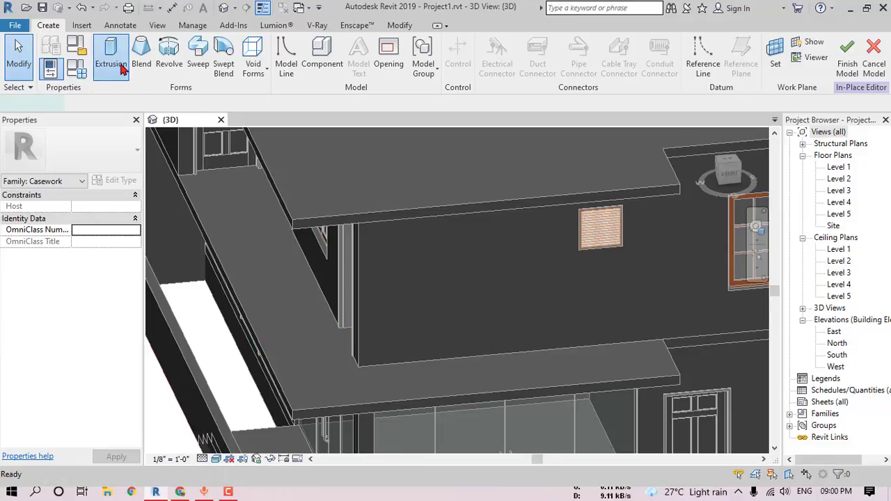
left_click(565, 51)
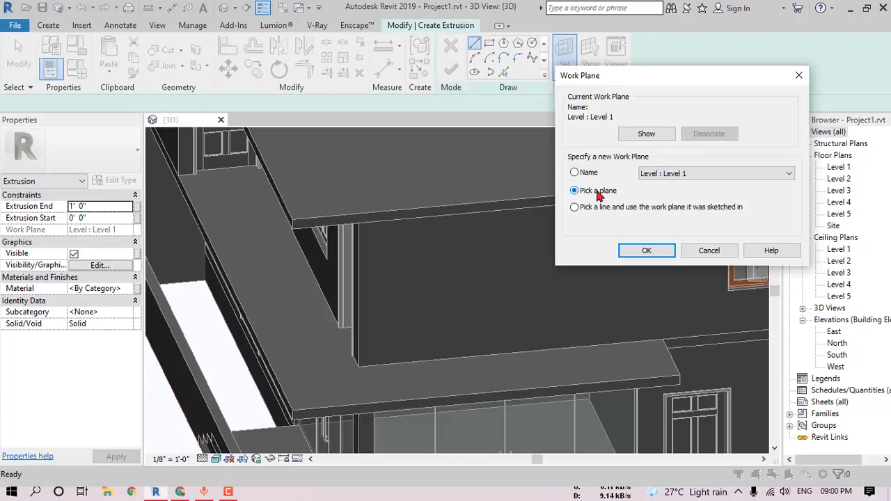
left_click(635, 252)
scroll(519, 348, "down", 2)
middle_click_drag(522, 345, 532, 258, "shift")
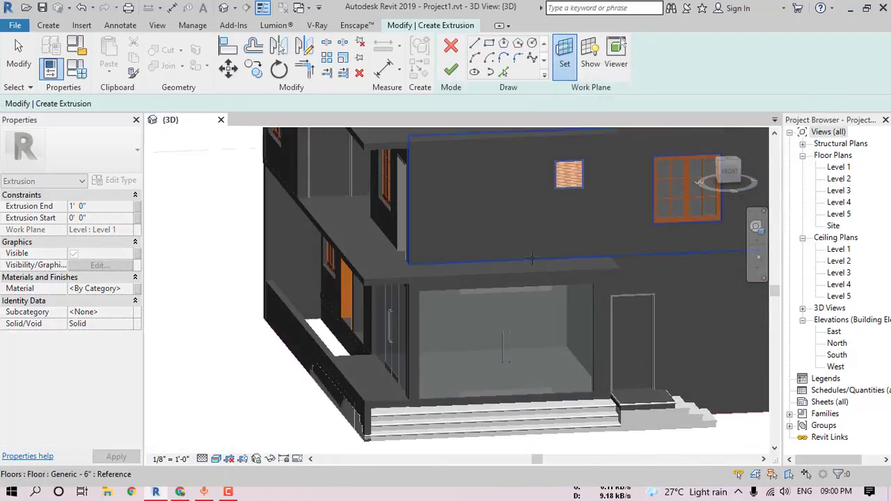
middle_click_drag(507, 197, 498, 238)
left_click(497, 230)
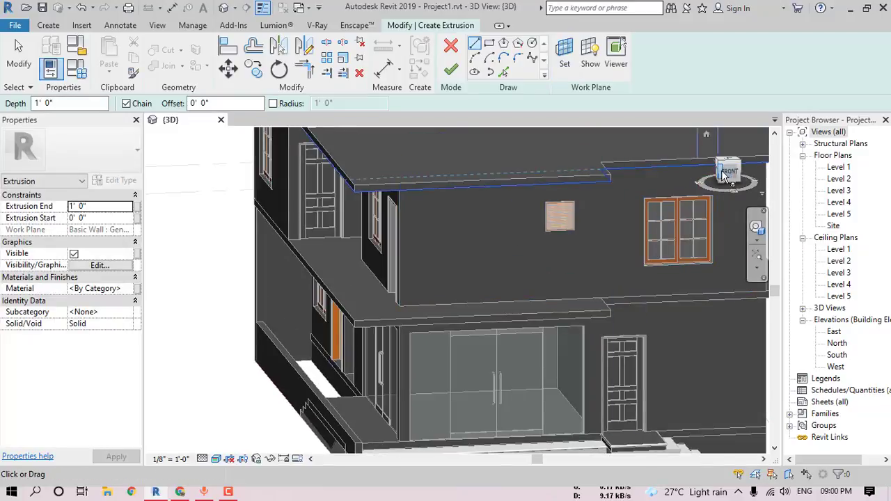
Orient the model to the front view and set the visual style to Shaded.
left_click(726, 171)
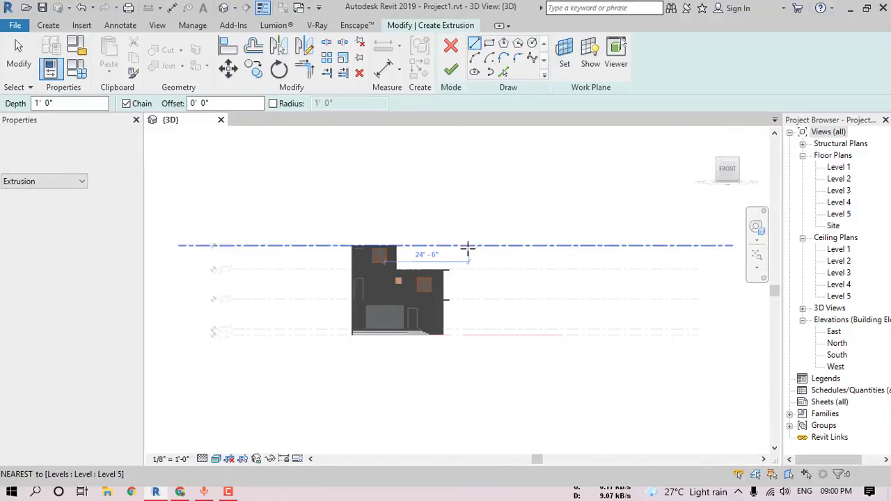
left_click(215, 458)
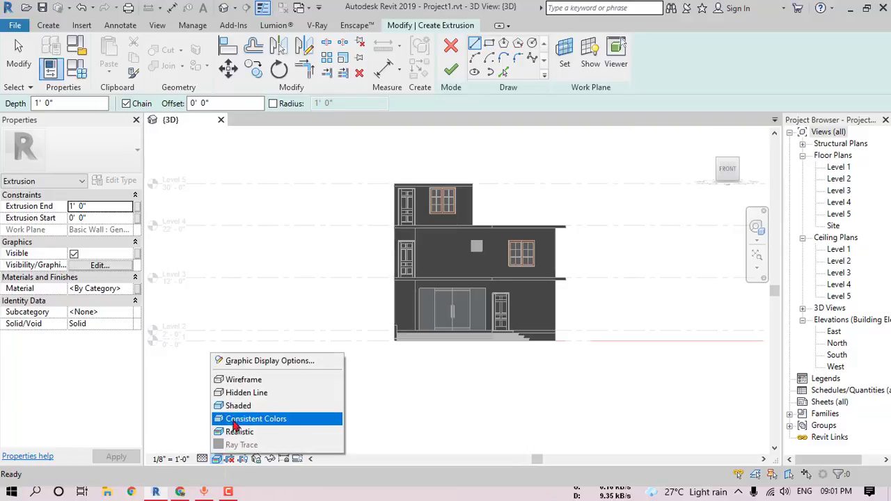
left_click(238, 405)
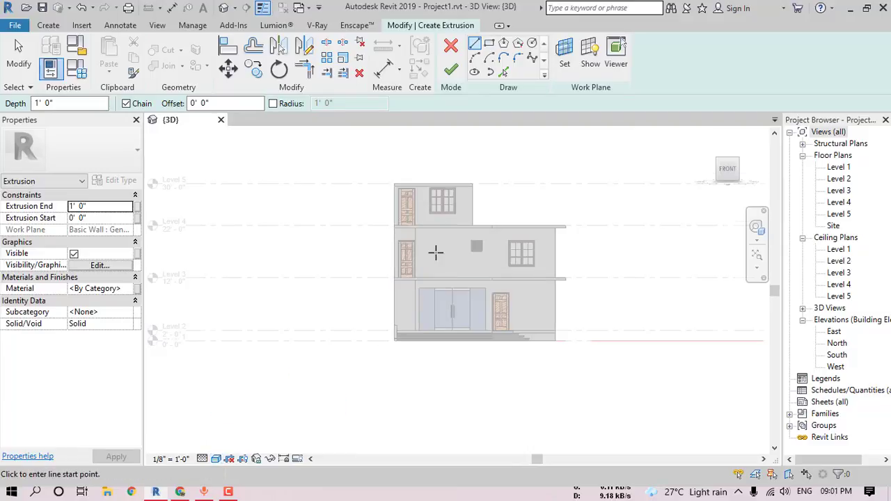
Sketch a line about 18'-9" long under the middle storey's roof slab, then a vertical line 9'-6" down to the slab below.
scroll(436, 252, "up", 5)
scroll(453, 265, "down", 1)
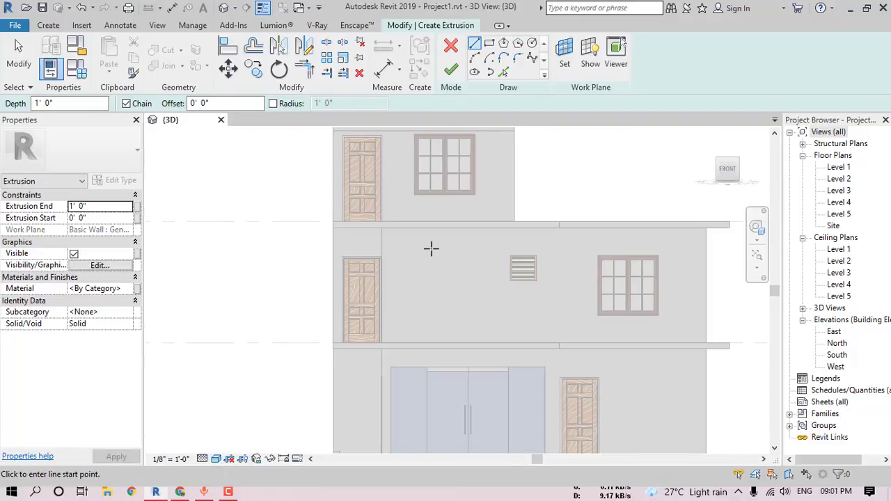
scroll(430, 249, "up", 2)
scroll(326, 230, "down", 1)
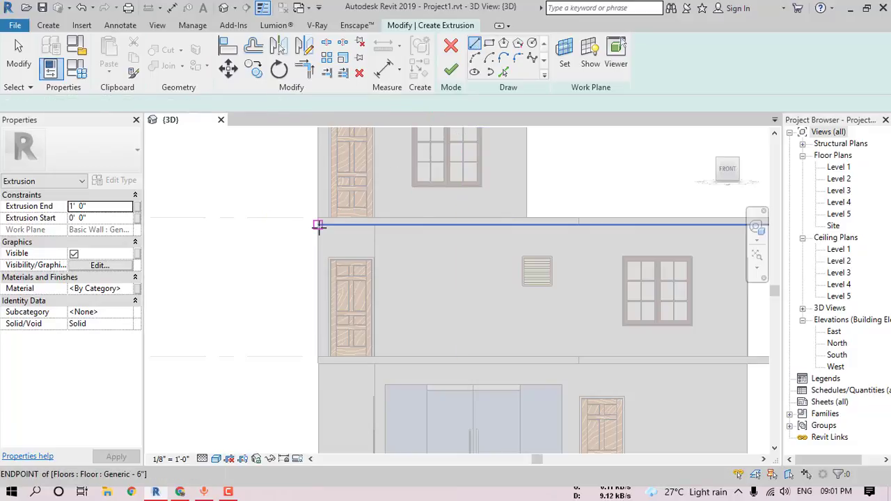
left_click(318, 225)
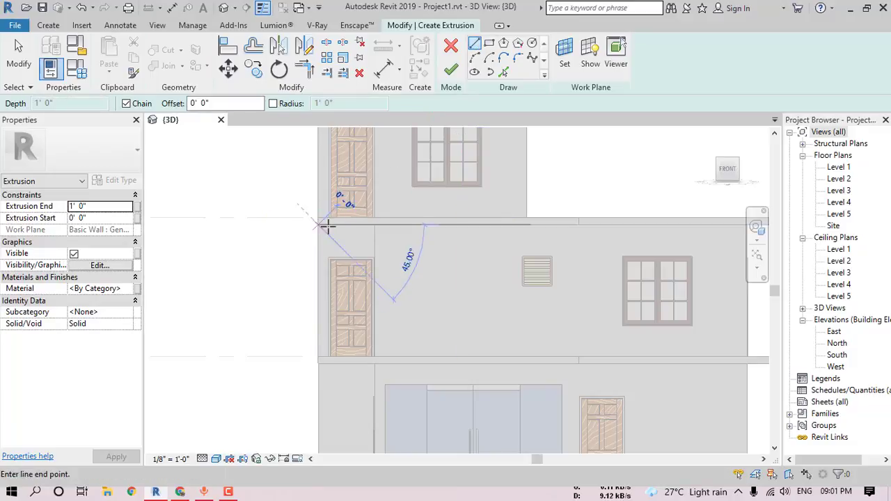
left_click(579, 225)
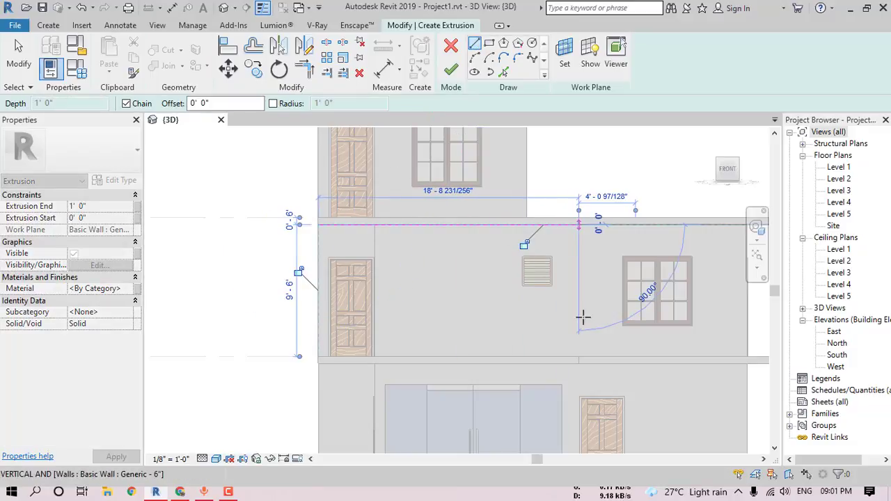
scroll(577, 355, "up", 3)
left_click(580, 361)
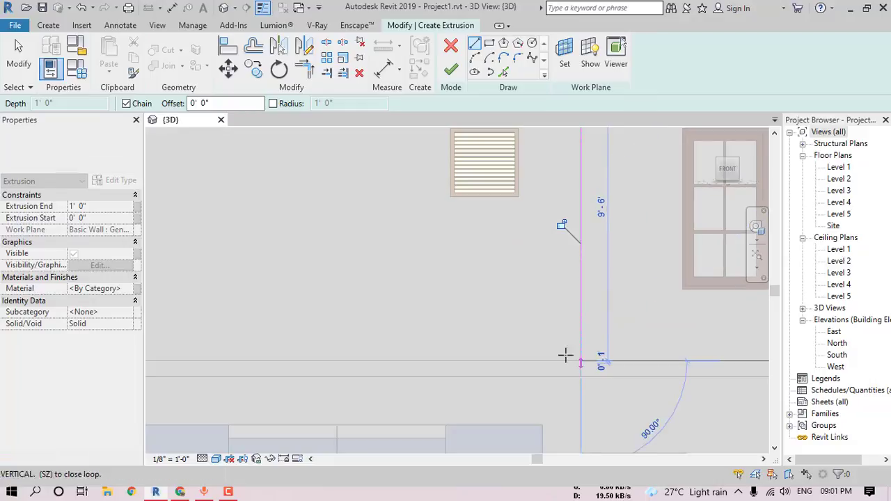
Sketch the outer bottom line about 18'-8" long to the wall's left edge, then a 6" vertical line up from its end.
scroll(627, 348, "down", 3)
scroll(459, 338, "up", 5)
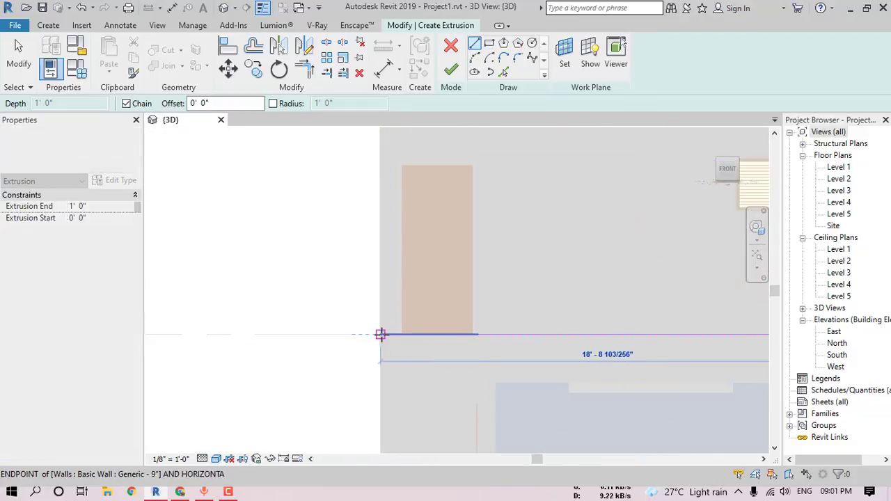
left_click(380, 335)
scroll(380, 348, "up", 3)
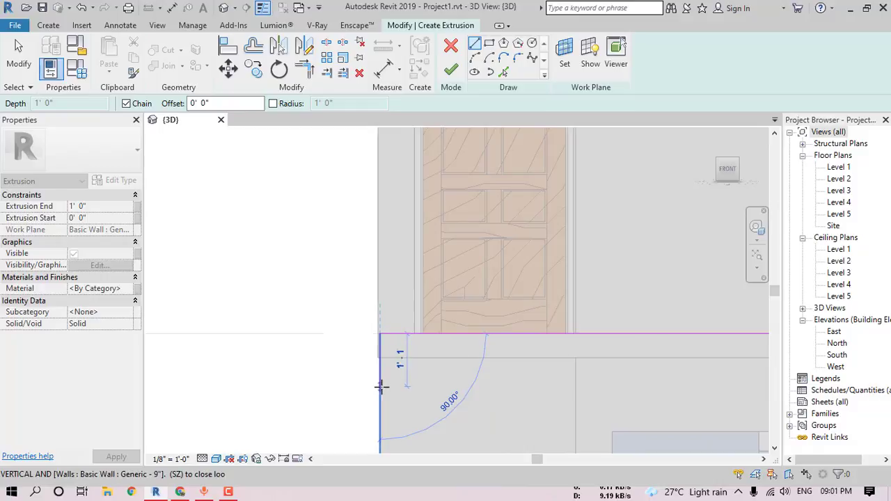
scroll(380, 348, "up", 3)
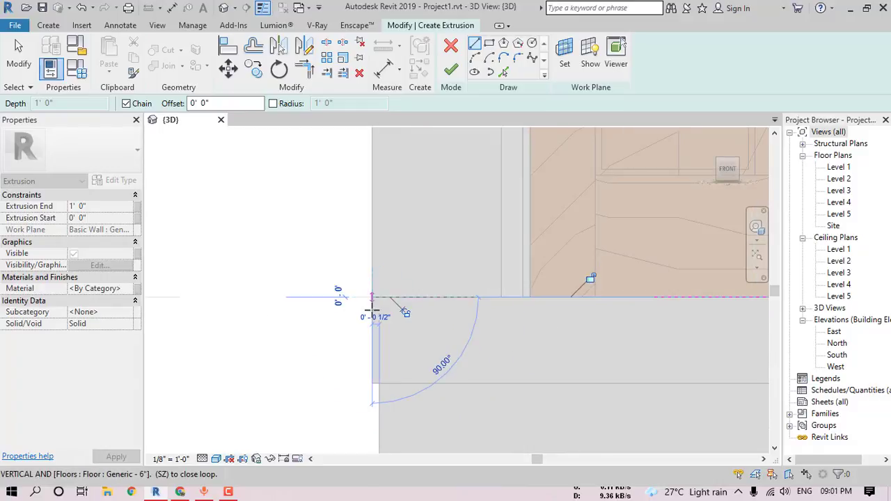
scroll(372, 306, "down", 2)
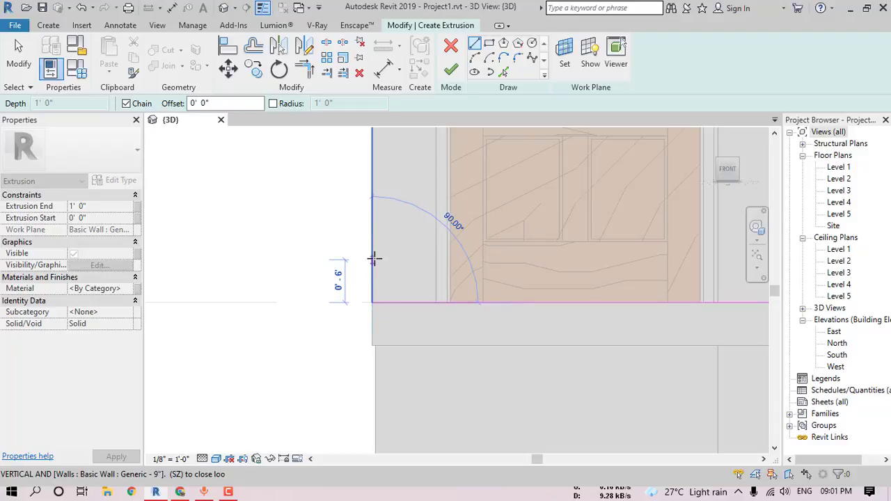
scroll(373, 259, "down", 2)
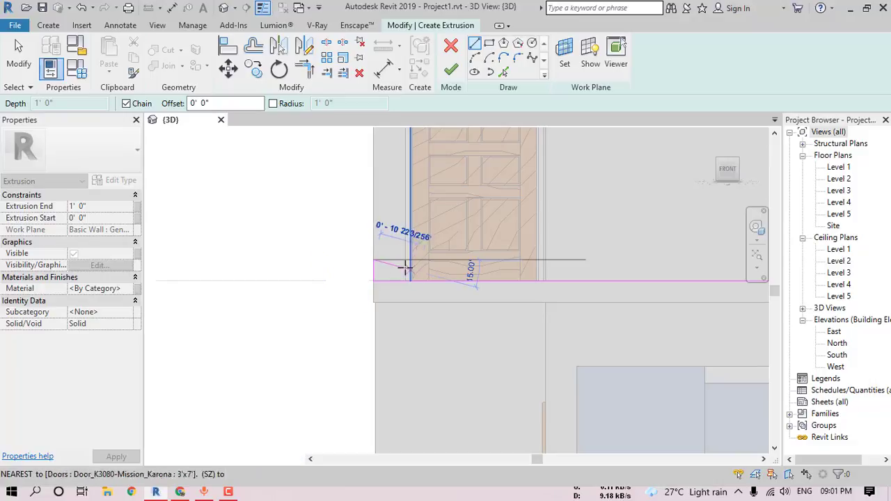
Sketch the border's inner bottom line about 18'-3" long, stopping just short of the outer vertical line.
scroll(456, 261, "down", 2)
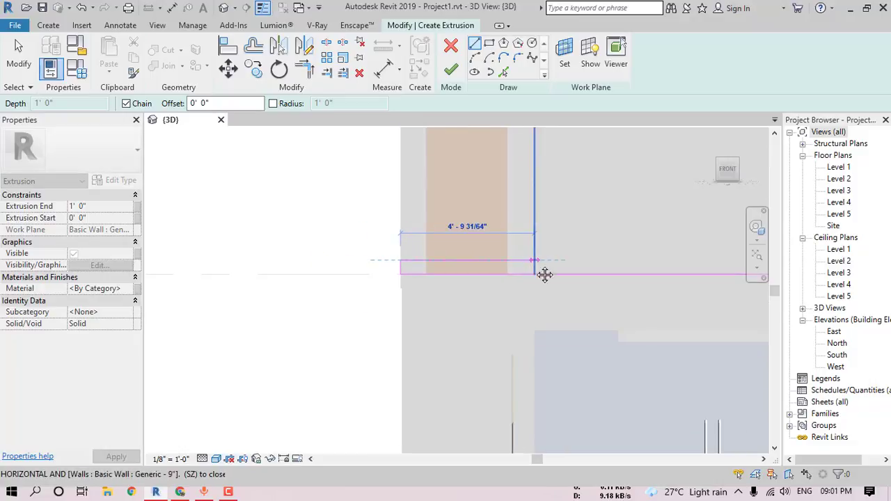
middle_click_drag(545, 274, 384, 273)
scroll(412, 265, "down", 2)
middle_click_drag(535, 260, 464, 271)
scroll(563, 271, "up", 2)
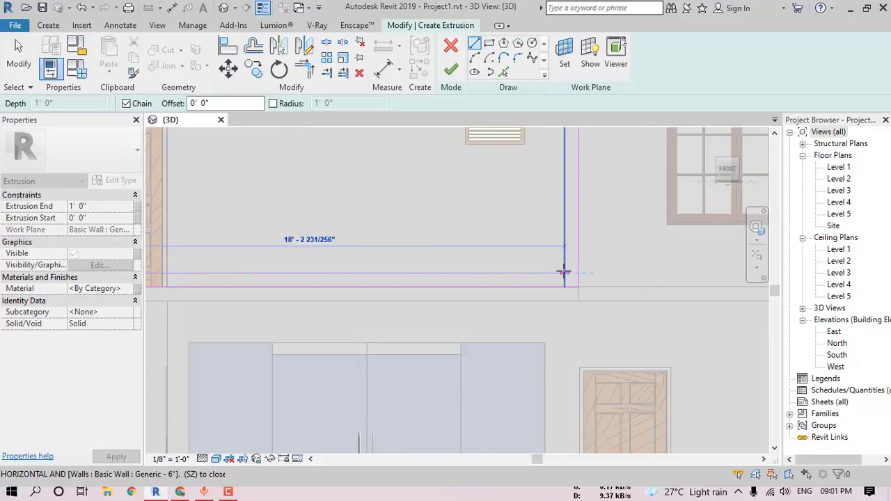
left_click(564, 272)
Sketch the inner vertical line 8'-3" up, then run the inner top line back to the wall's left edge and close the profile.
scroll(575, 214, "down", 1)
middle_click_drag(575, 214, 577, 310)
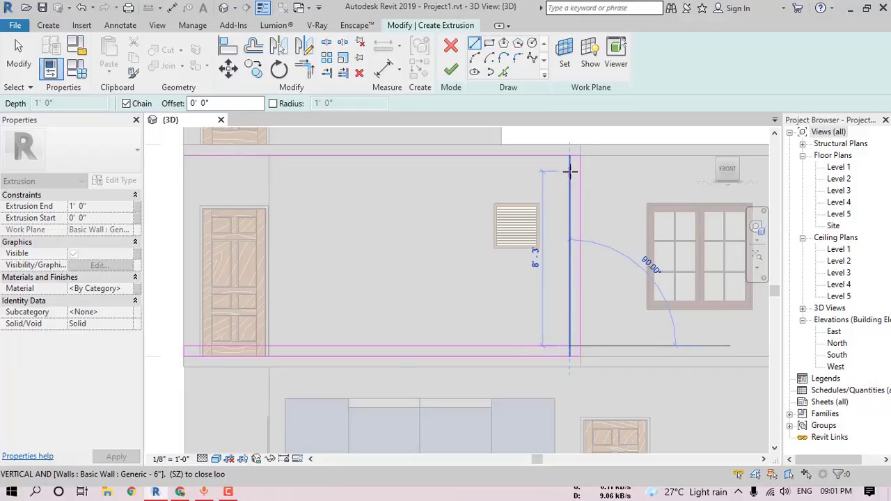
left_click(570, 171)
left_click(183, 172)
key("Escape")
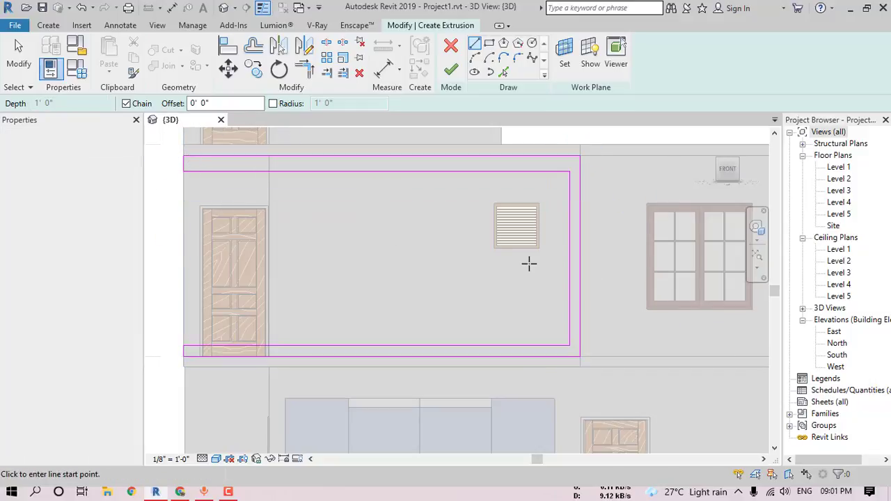
key("Escape")
Set the distance between the inner and outer top lines of the border profile to 6".
left_click(479, 172)
scroll(598, 208, "up", 4)
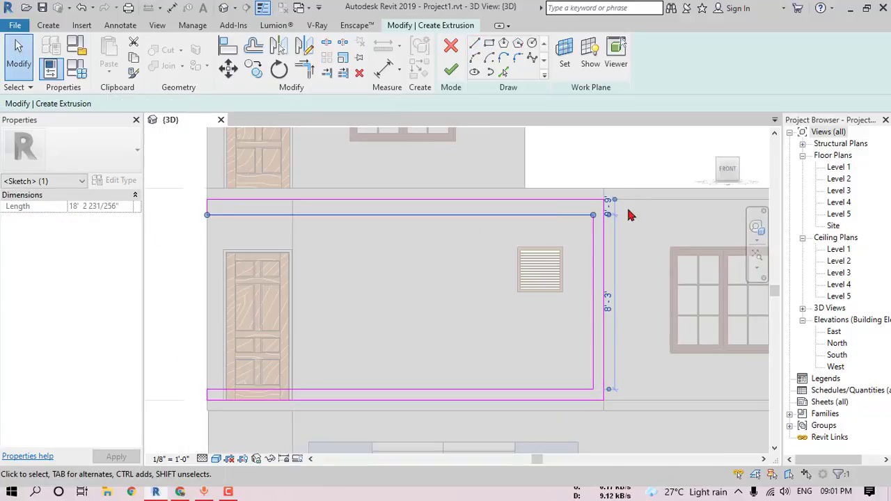
left_click(602, 213)
type("6\"")
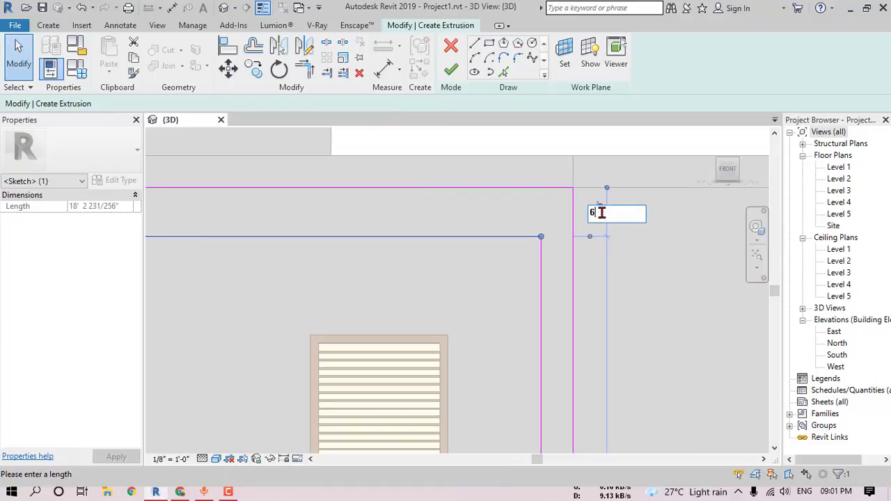
left_click(650, 259)
Set the distance between the inner and outer vertical lines of the border profile to 12".
left_click(540, 264)
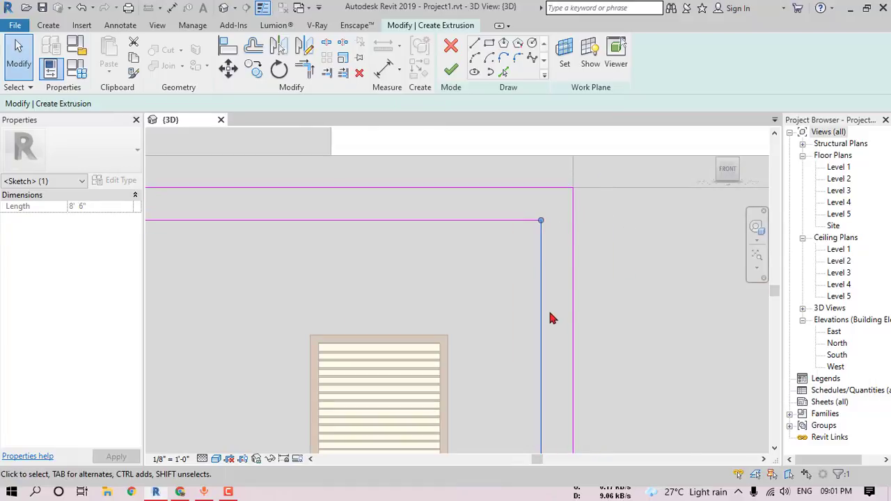
scroll(551, 318, "down", 3)
middle_click_drag(566, 348, 591, 126)
scroll(571, 271, "down", 2)
scroll(574, 324, "up", 5)
left_click(574, 322)
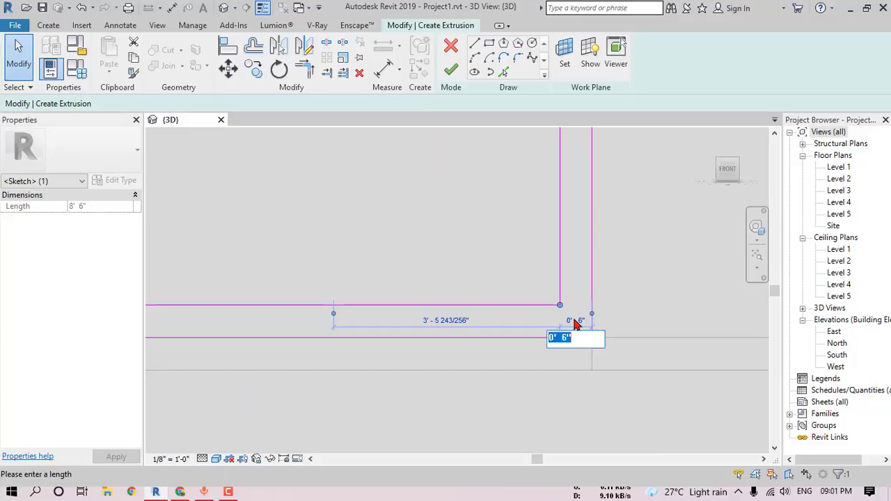
type("12\"")
left_click(538, 279)
scroll(541, 279, "down", 5)
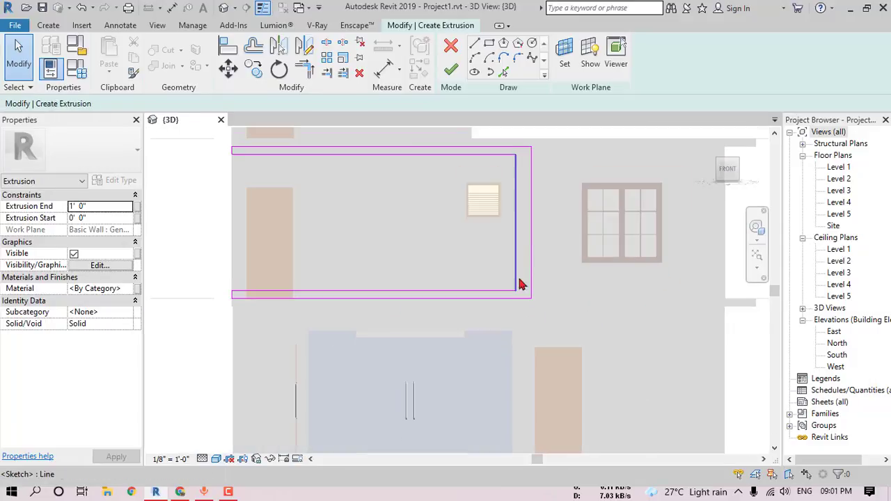
Finish the border profile as a solid extrusion 1'-0" deep.
mouse_move(522, 283)
middle_mouse_down("shift")
mouse_move(589, 286)
mouse_move(561, 247)
mouse_move(606, 305)
mouse_move(533, 369)
middle_mouse_up("shift")
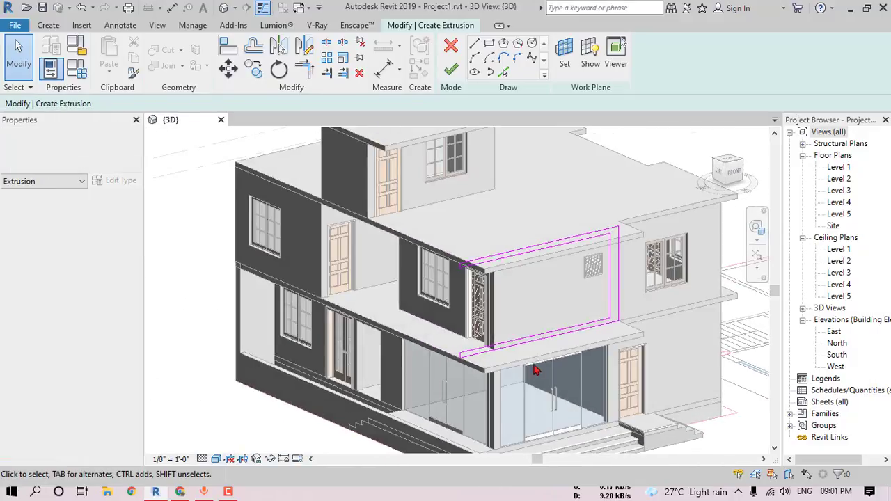
scroll(696, 364, "up", 4)
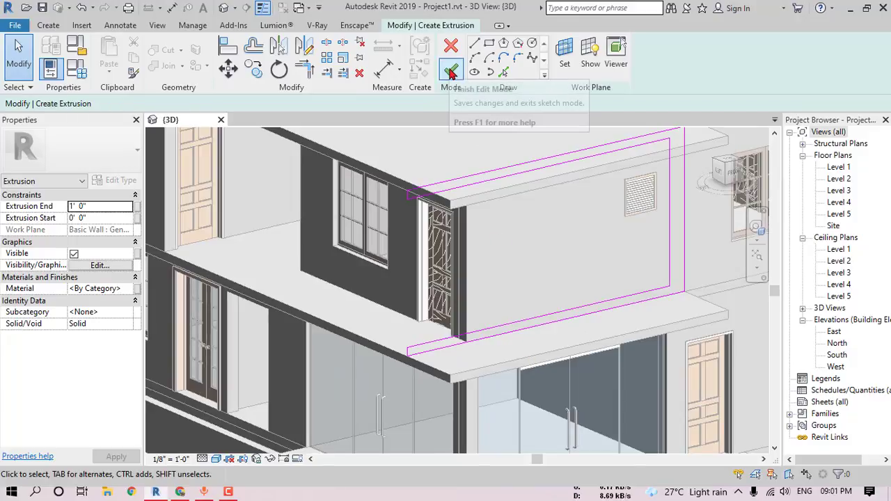
left_click(451, 75)
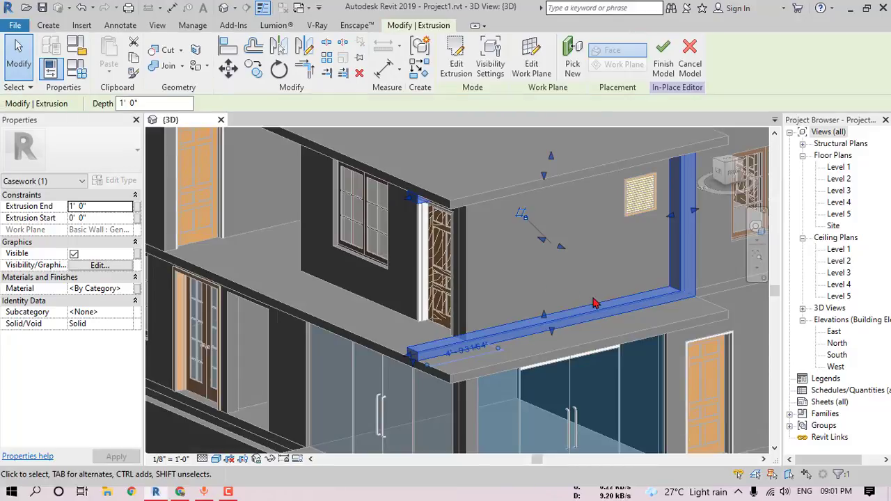
Align the front face of the border extrusion with the front edge of the projecting floor slab.
left_click(229, 46)
scroll(459, 203, "up", 4)
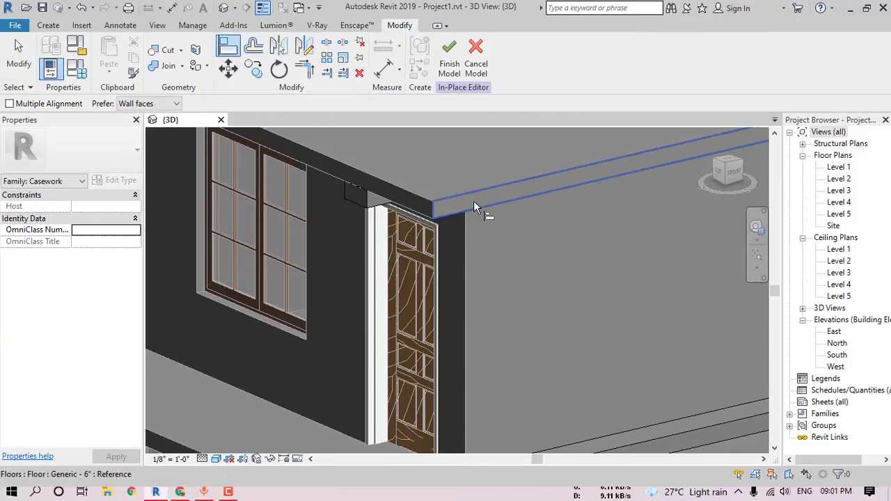
middle_click_drag(473, 209, 591, 258, "shift")
scroll(400, 223, "down", 3)
left_click(591, 299)
left_click(573, 316)
key("Escape")
key("Escape")
scroll(506, 306, "up", 2)
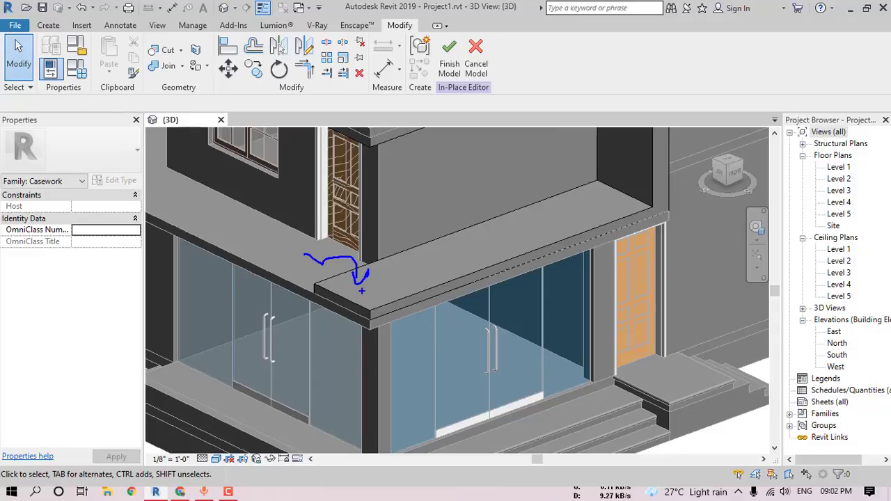
left_click(413, 283)
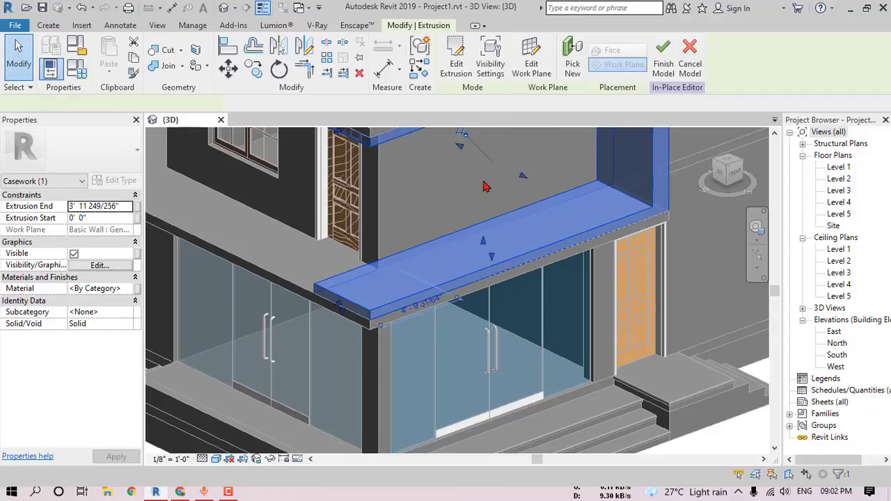
left_click(457, 47)
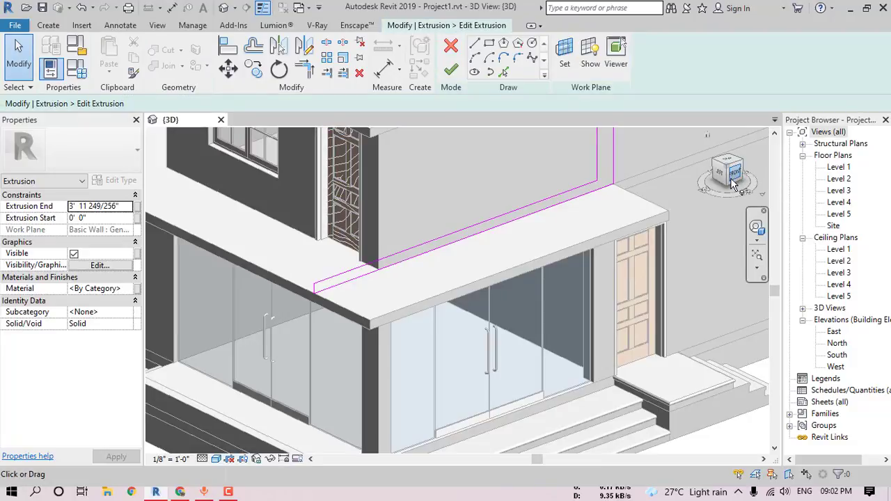
left_click(451, 45)
key("Escape")
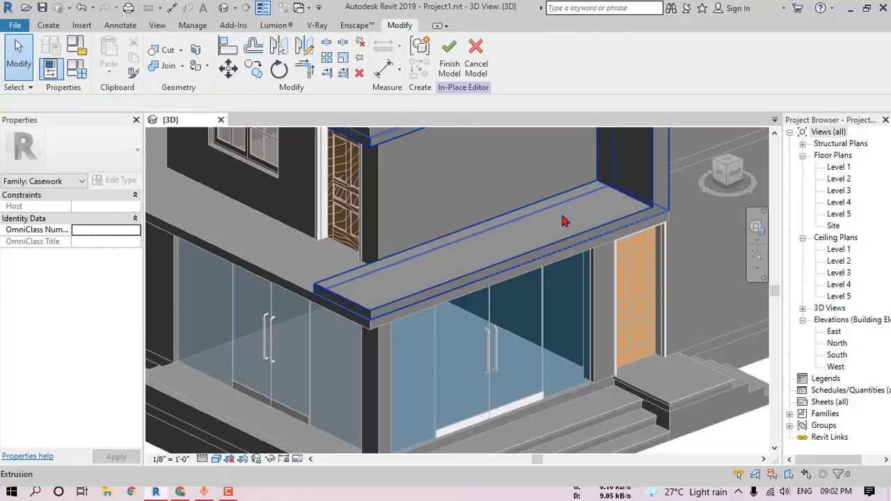
In the left view, start a void extrusion and pick the inner side face of the border's vertical part as its work plane.
left_click_drag(724, 175, 739, 177)
left_click(738, 177)
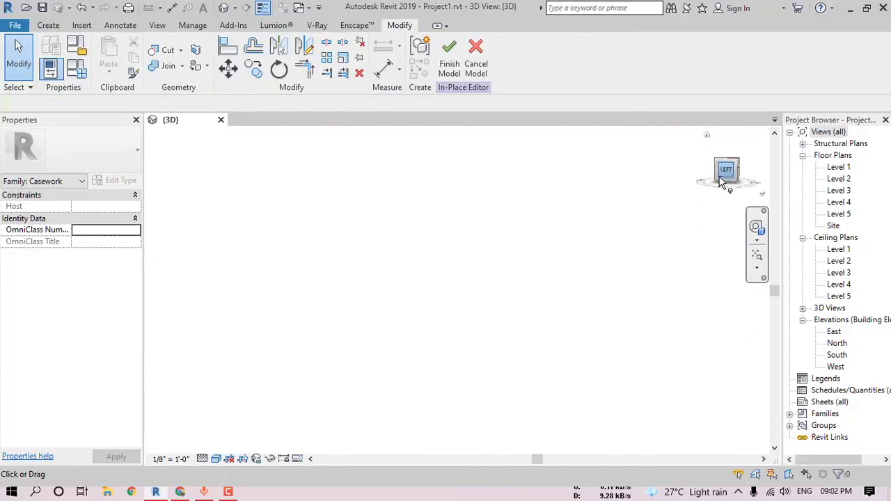
scroll(471, 314, "up", 8)
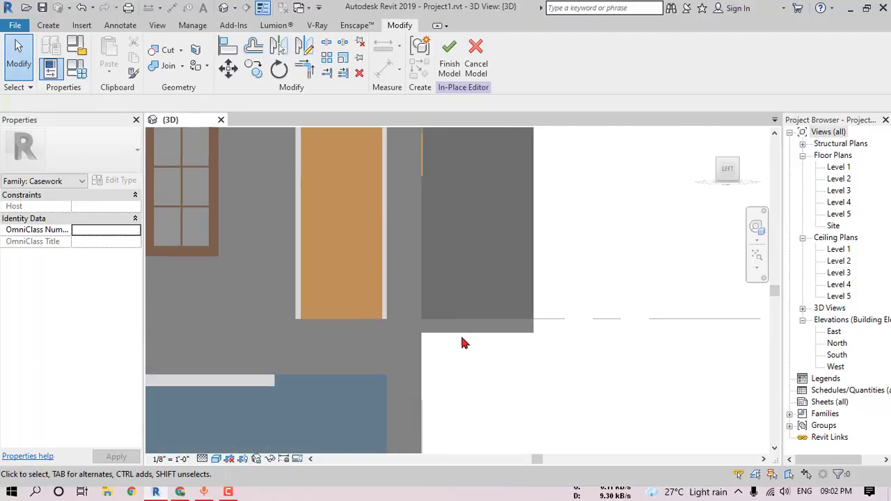
left_click(48, 25)
left_click(253, 73)
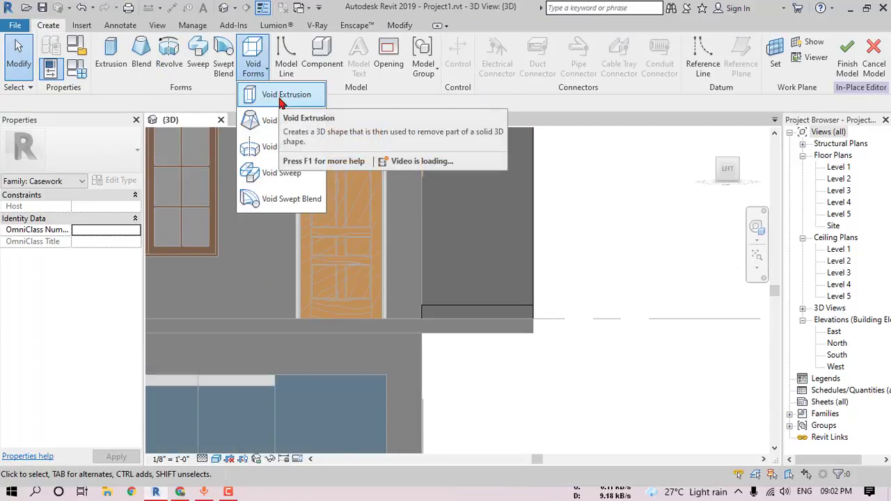
left_click(281, 97)
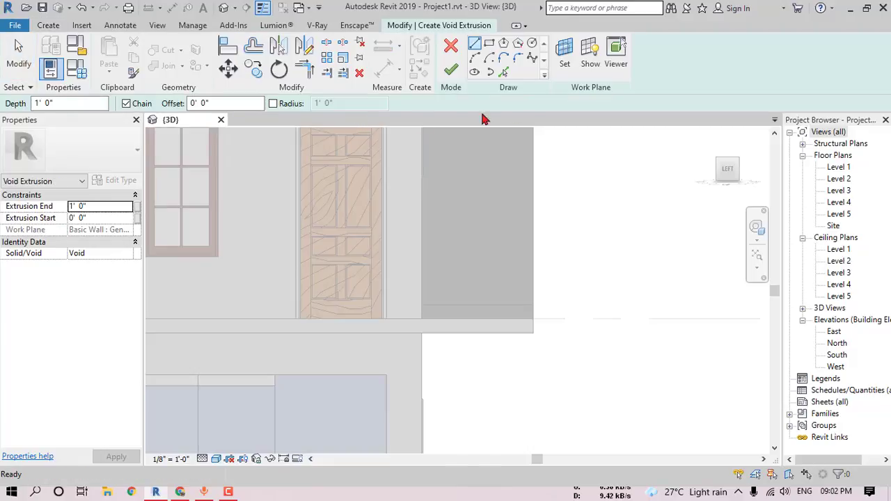
left_click(555, 71)
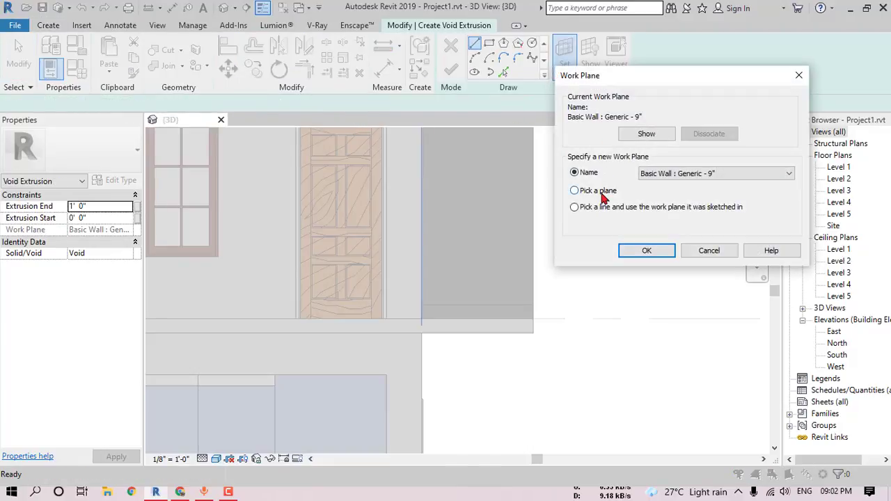
left_click(638, 251)
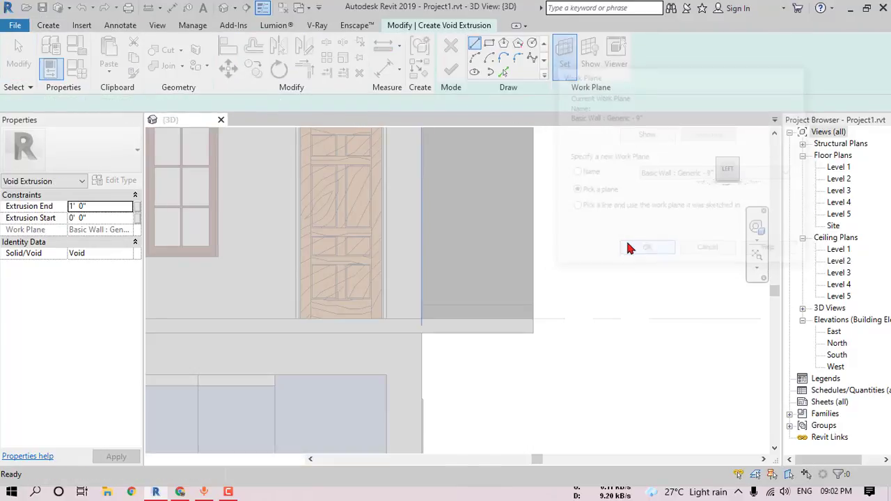
scroll(510, 253, "up", 2)
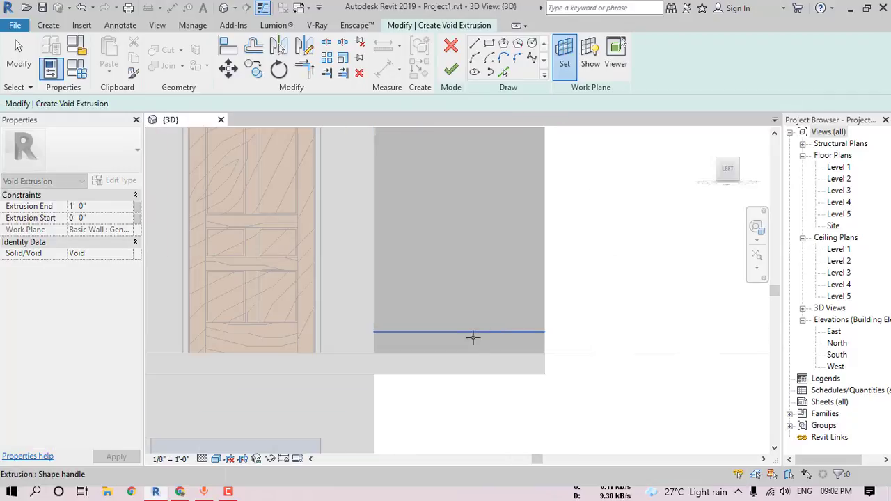
left_click(522, 225)
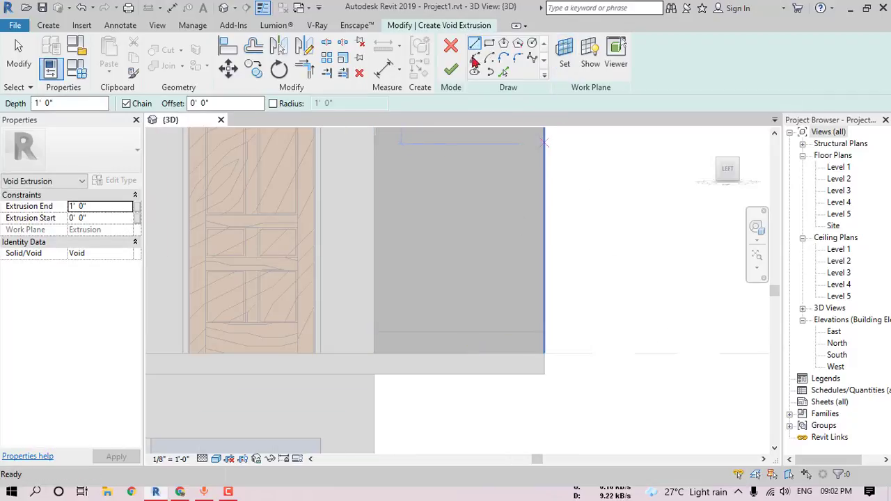
Sketch a closed rectangular void profile about 4'-0" long and 6" high over the border's bottom bar.
left_click(474, 44)
scroll(388, 335, "up", 1)
left_click(371, 356)
left_click(371, 332)
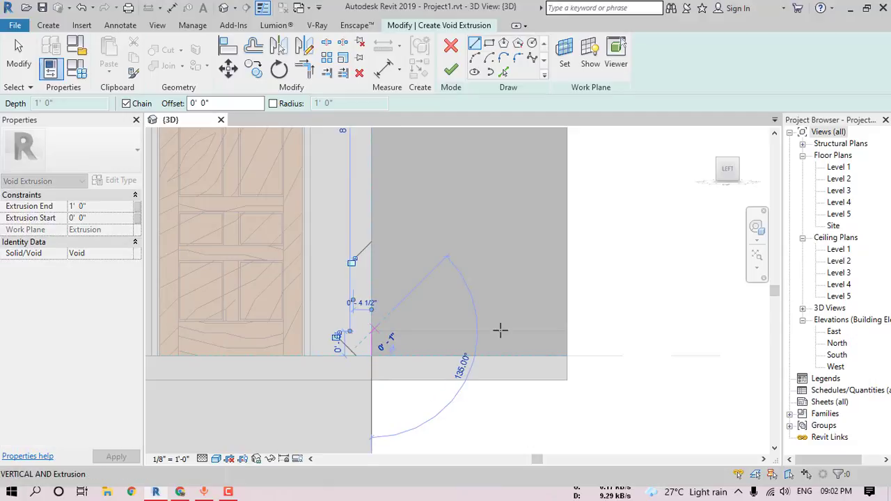
left_click(566, 331)
left_click(566, 355)
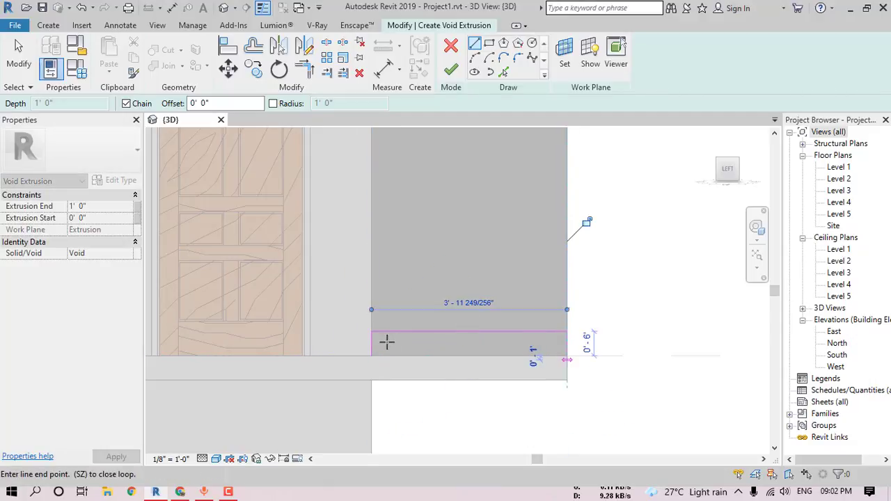
left_click(372, 356)
key("Escape")
Shorten the void rectangle to about 3'-7" from its front end and dimension the gap between that end and the border's front edge.
scroll(564, 349, "up", 2)
left_click_drag(573, 340, 538, 339)
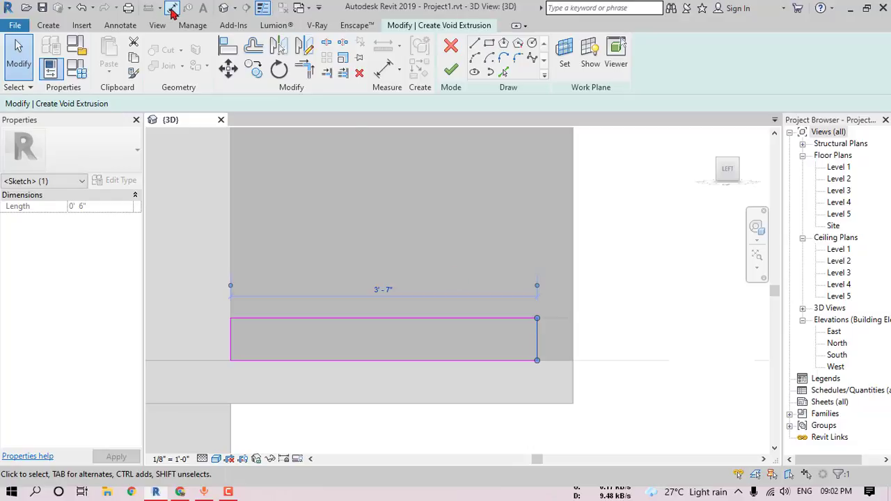
key("d")
key("i")
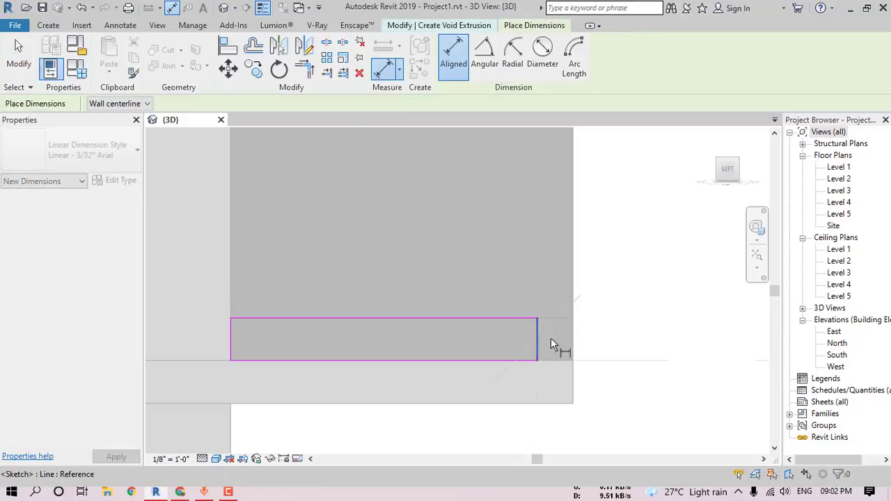
key("Escape")
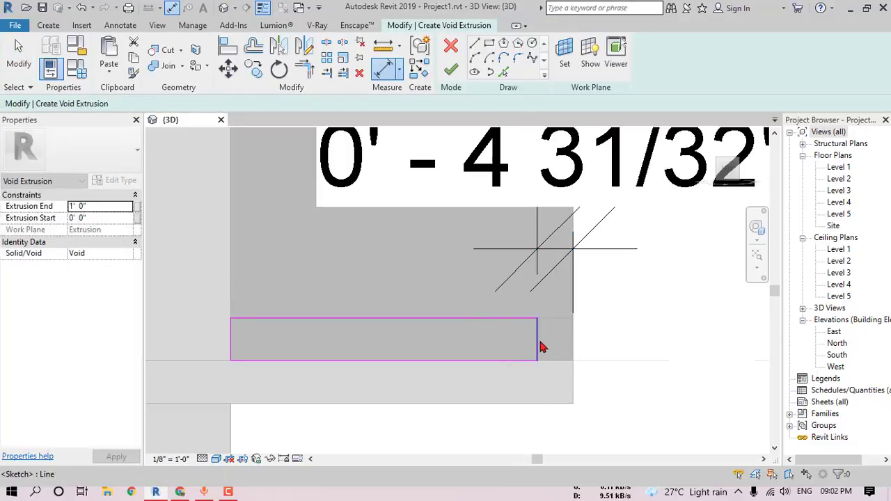
Set the gap between the void profile's front end and the border's front edge to 6", delete that dimension, and finish the void sketch.
left_click(537, 338)
left_click(556, 203)
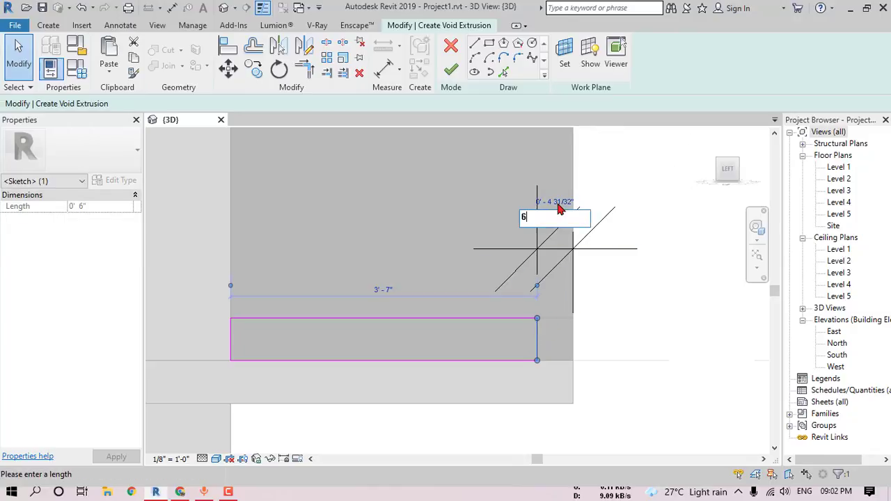
key("Return")
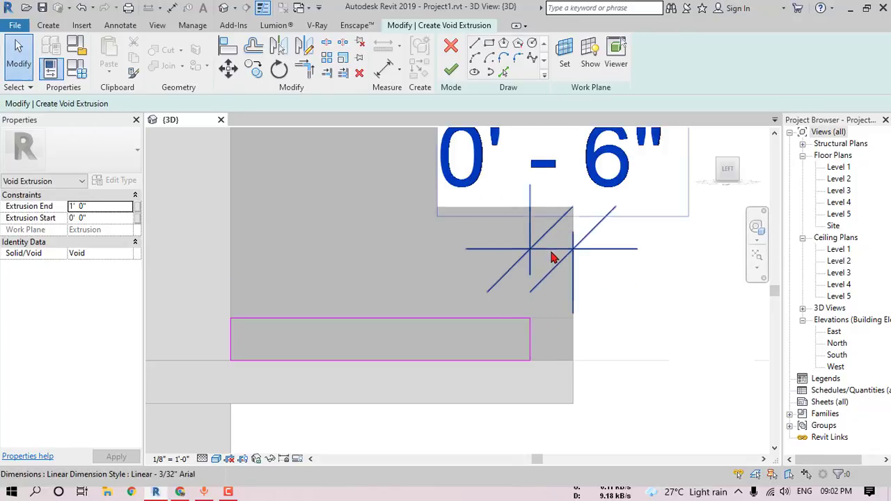
left_click(552, 256)
key("Delete")
scroll(542, 290, "down", 3)
middle_click_drag(627, 264, 586, 232, "shift")
scroll(467, 286, "down", 2)
left_click(451, 69)
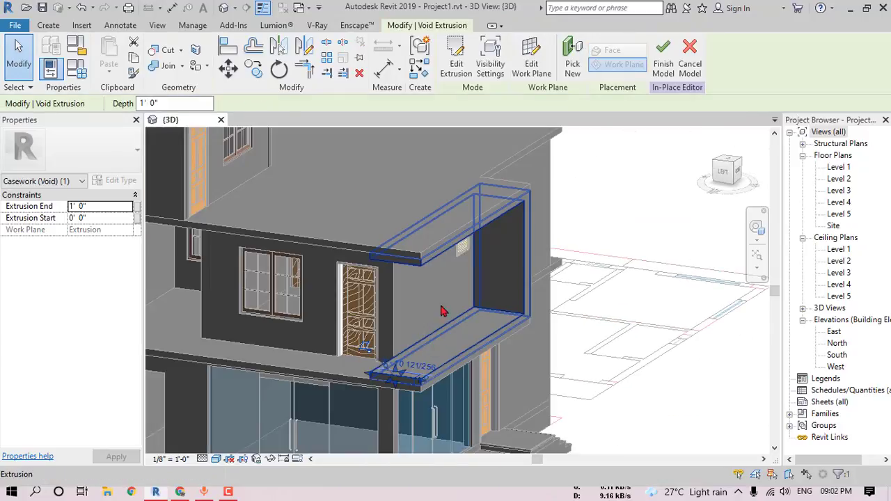
Align the end of the void with the inner side face of the border's vertical part so it cuts along the bottom bar.
left_click(227, 48)
scroll(507, 316, "up", 2)
left_click(490, 266)
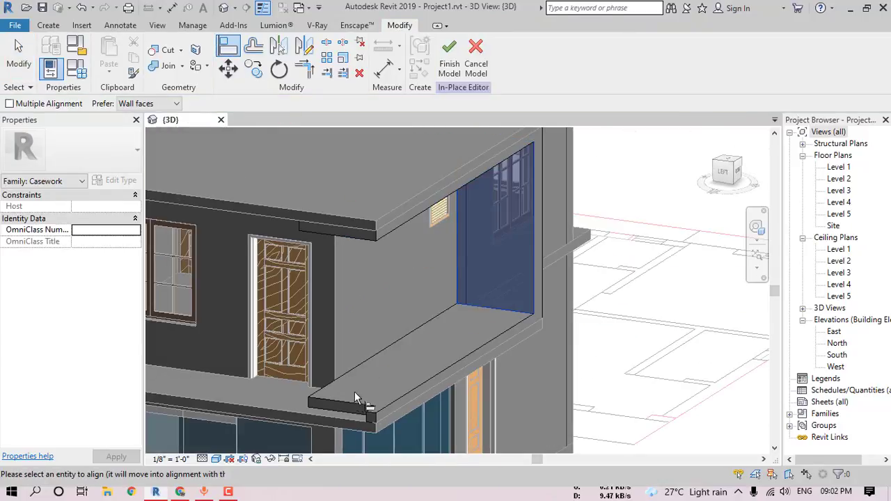
left_click(349, 403)
scroll(419, 375, "down", 1)
left_click_drag(475, 380, 579, 378, "shift")
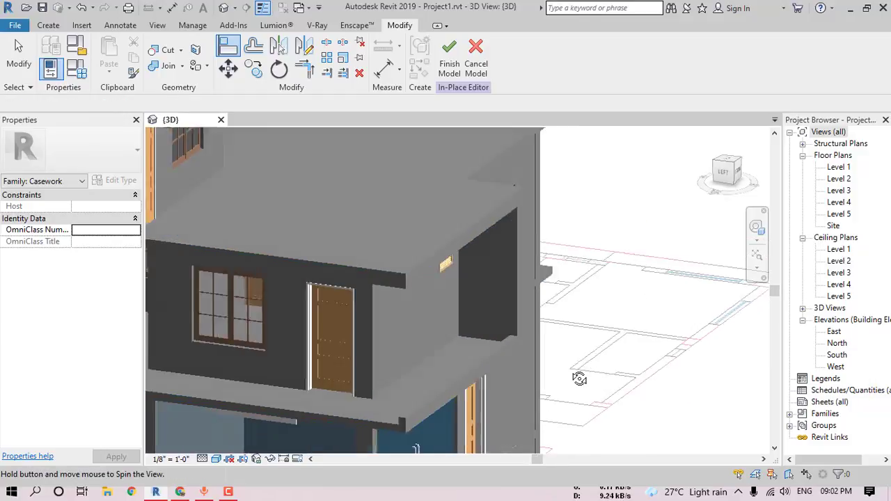
middle_click_drag(578, 378, 578, 348, "shift")
key("Escape")
key("Escape")
scroll(572, 292, "up", 2)
scroll(570, 289, "down", 2)
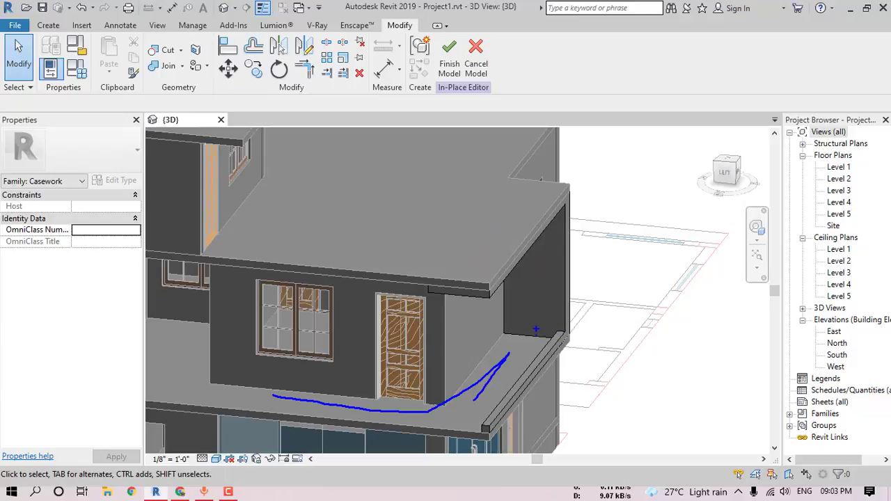
Start a solid extrusion and pick the front-facing wall surface above the middle storey's recessed door as its work plane.
left_click(740, 179)
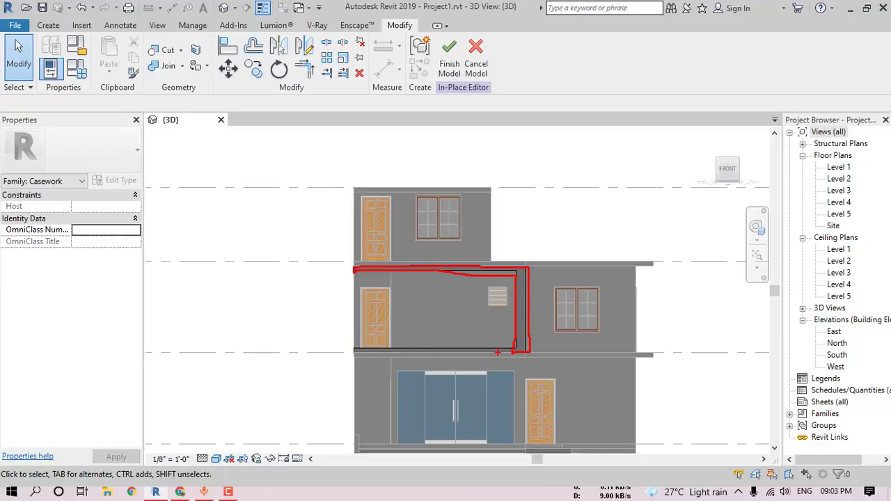
middle_click_drag(491, 348, 573, 348, "shift")
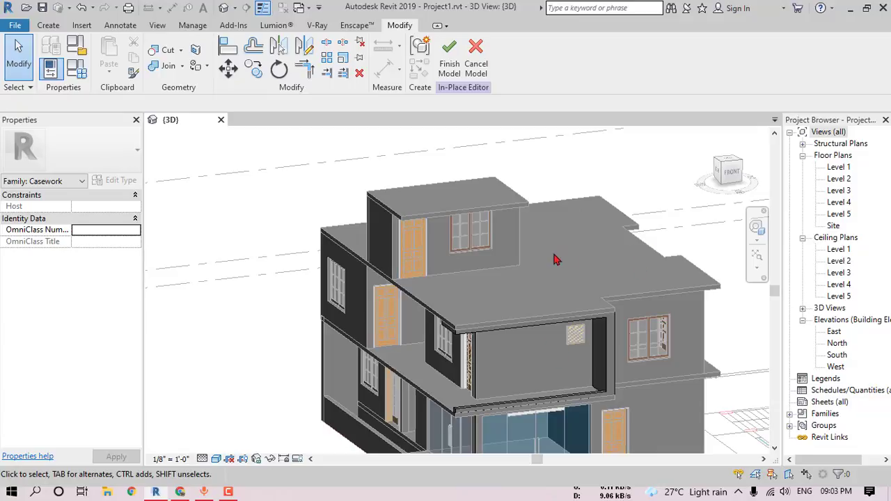
left_click(48, 26)
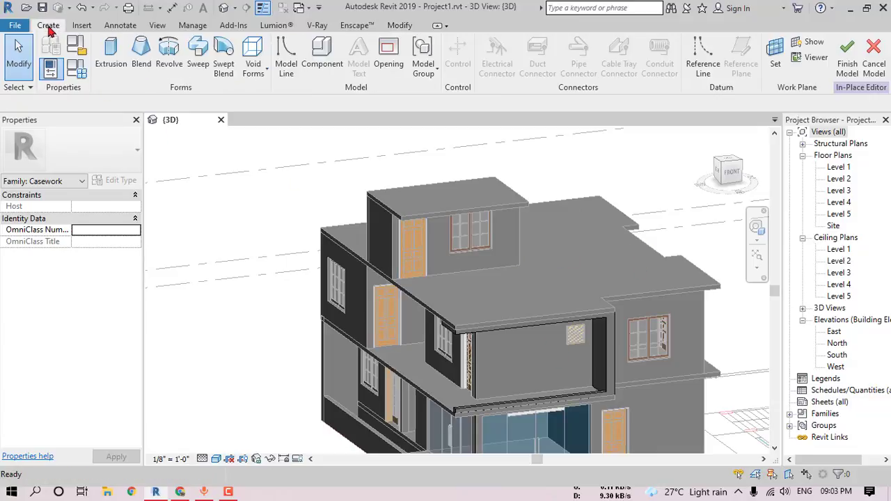
left_click(109, 56)
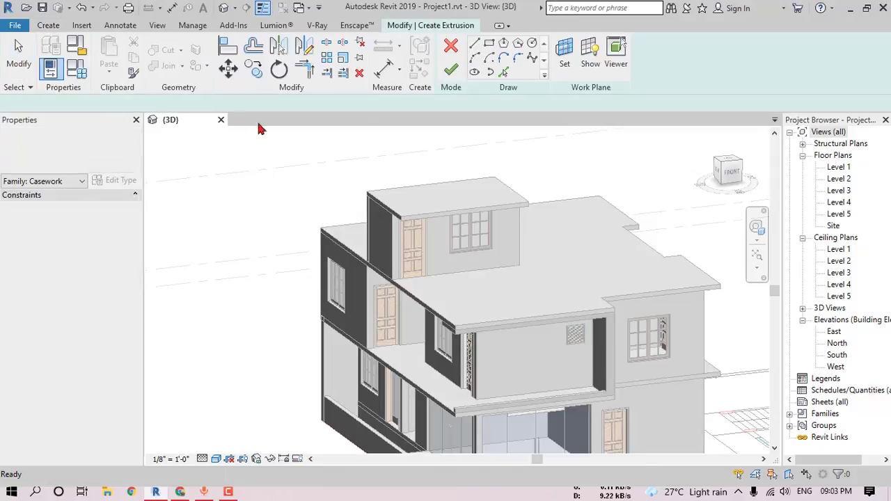
left_click(564, 52)
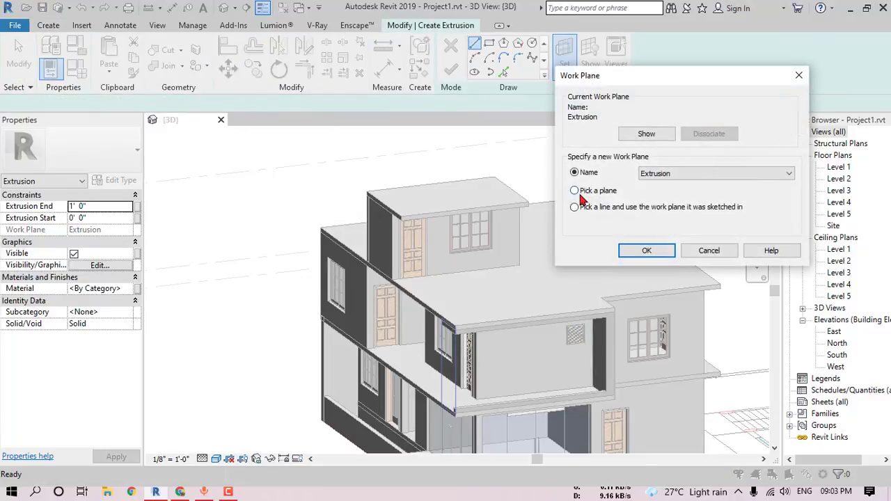
left_click(646, 249)
scroll(369, 259, "up", 5)
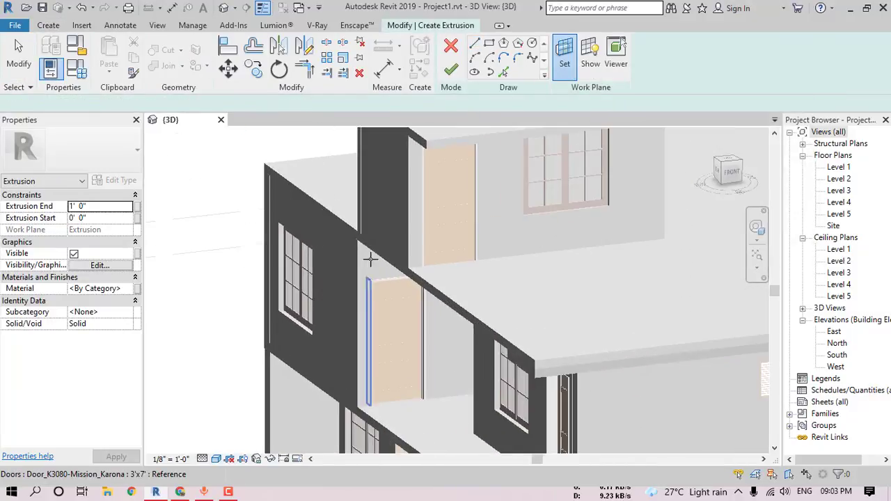
left_click(367, 264)
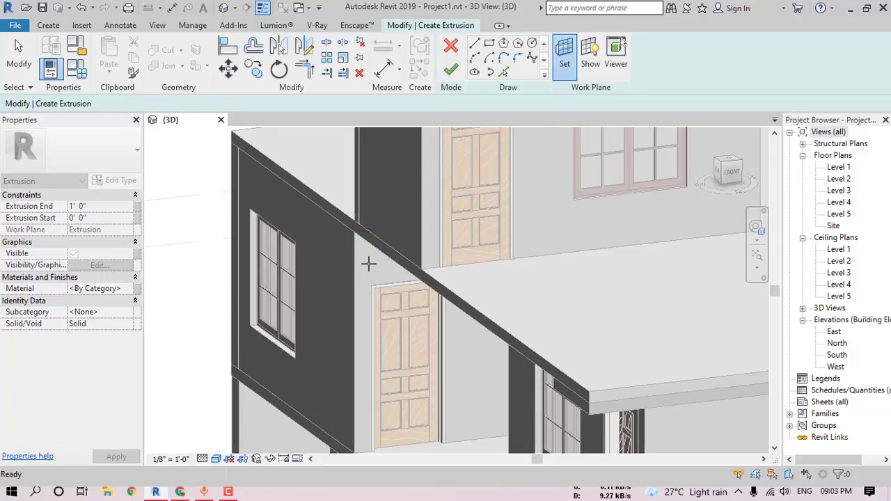
In the front view, sketch a closed rectangle across the top of that wall, level with the border's top bar, and finish the extrusion.
left_click(728, 170)
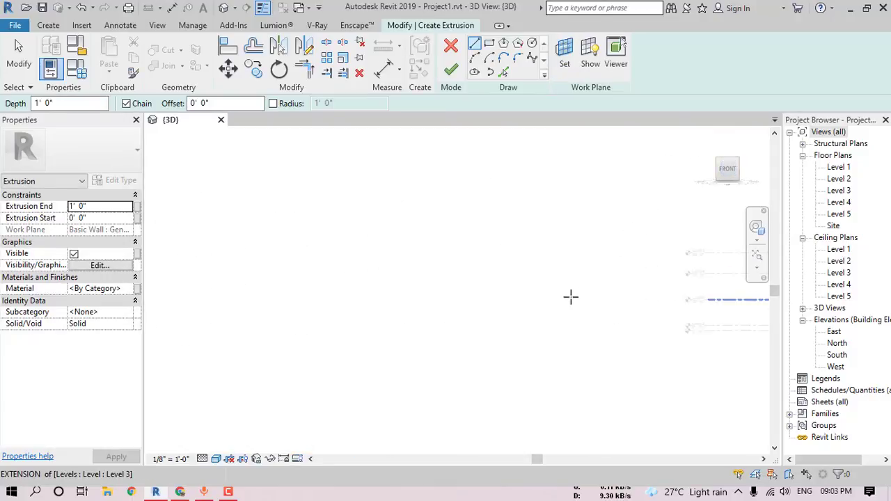
scroll(300, 229, "up", 8)
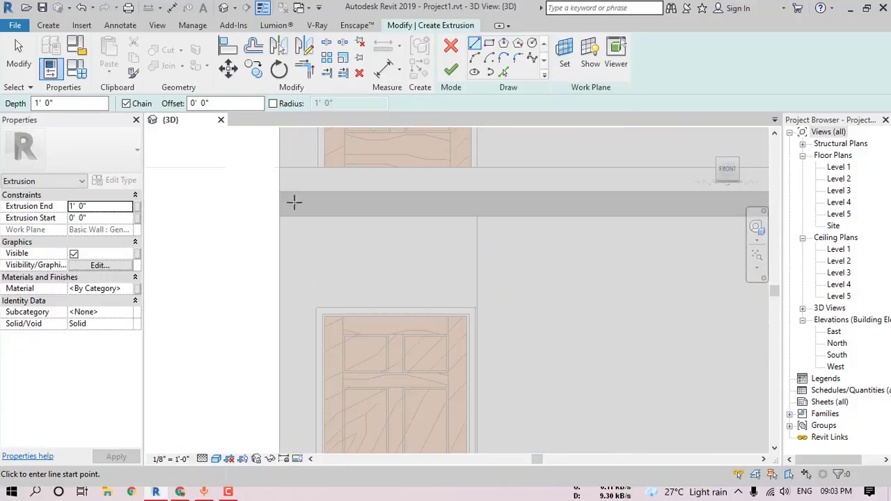
left_click(280, 191)
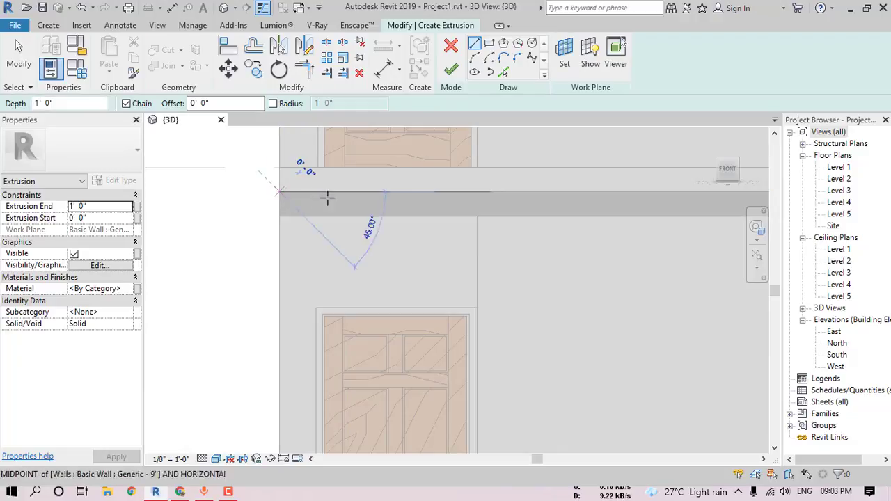
left_click(478, 192)
left_click(477, 215)
left_click(279, 215)
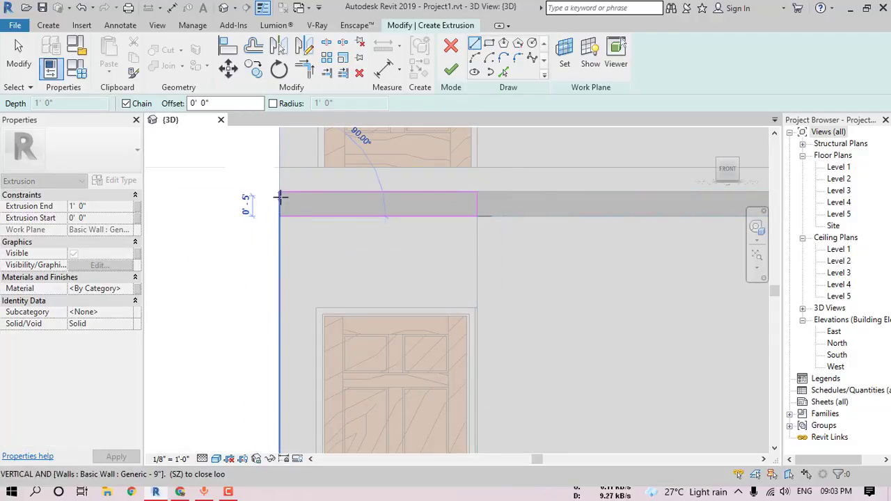
left_click(280, 193)
left_click(451, 69)
Align the end face of the new top extrusion with the back face of the border's top bar.
mouse_move(446, 286)
middle_mouse_down("shift")
mouse_move(518, 300)
mouse_move(685, 292)
middle_mouse_up("shift")
left_click(228, 50)
scroll(650, 252, "up", 3)
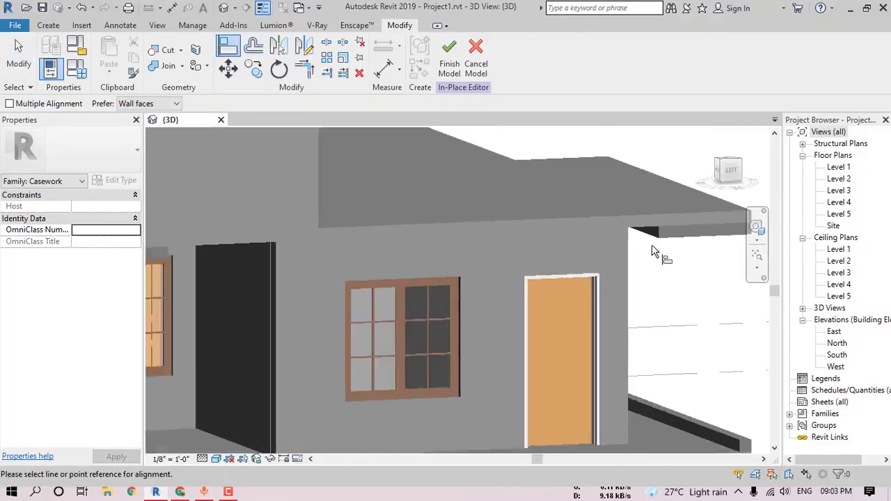
scroll(651, 245, "up", 3)
left_click(655, 214)
scroll(607, 278, "down", 3)
middle_click_drag(617, 287, 318, 290, "shift")
left_click(319, 291)
scroll(322, 309, "down", 3)
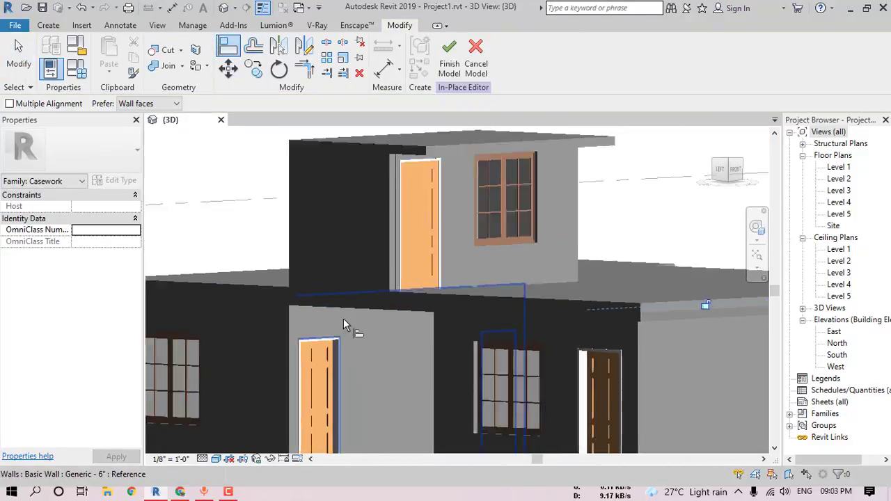
scroll(334, 318, "down", 2)
middle_click_drag(561, 395, 573, 345, "shift")
key("Escape")
left_click(586, 297)
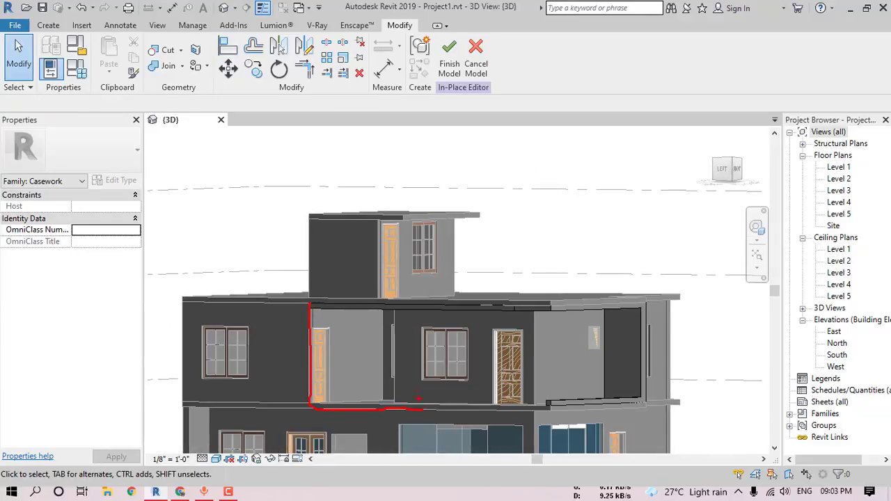
In the left view, start another extrusion and pick the 9" wall face beside the middle storey's front window as its work plane.
left_click(722, 172)
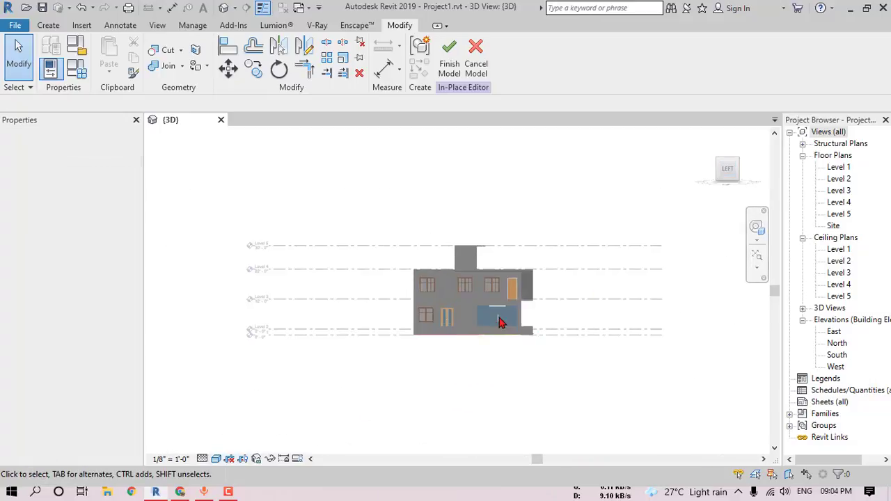
scroll(497, 251, "up", 5)
middle_click_drag(496, 251, 485, 284)
left_click(48, 26)
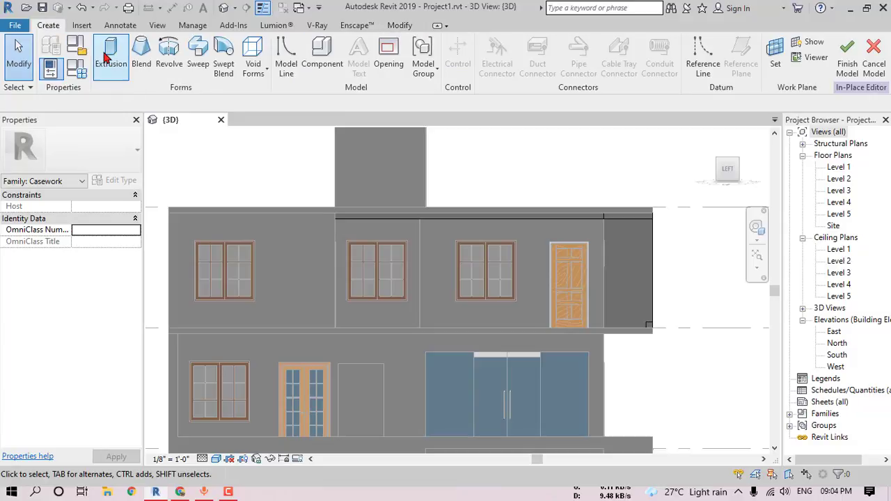
left_click(110, 56)
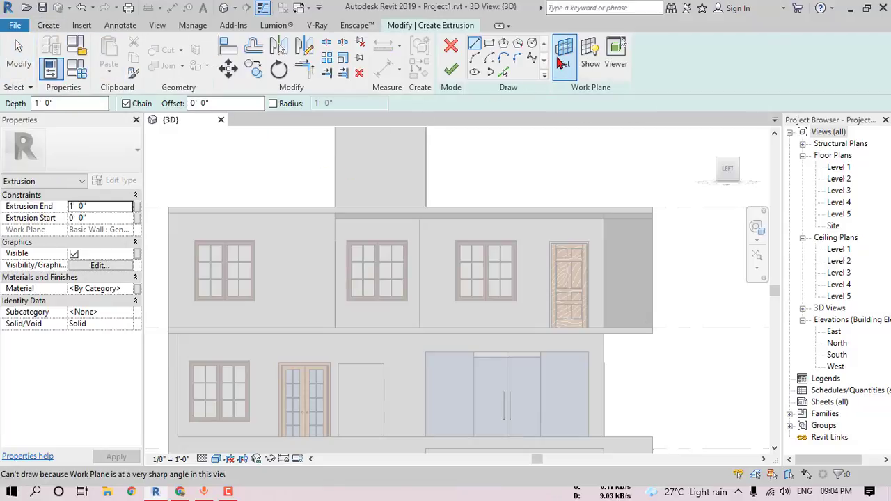
left_click(561, 63)
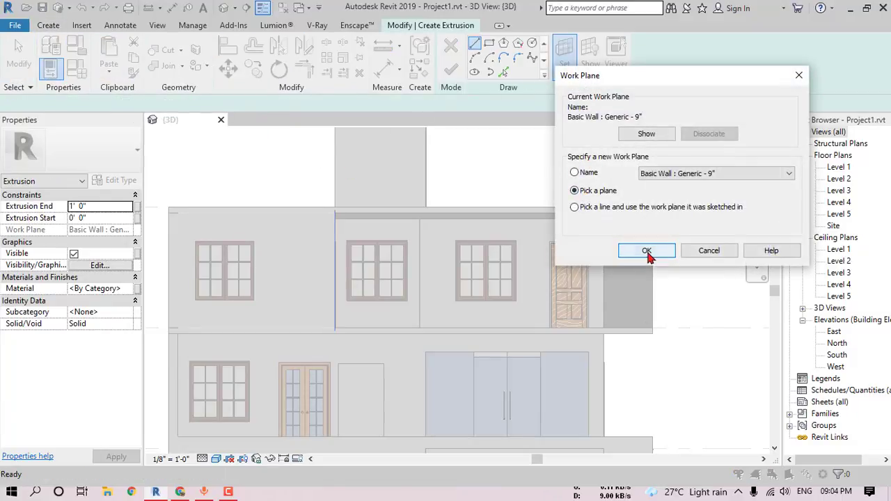
left_click(646, 252)
scroll(357, 328, "up", 5)
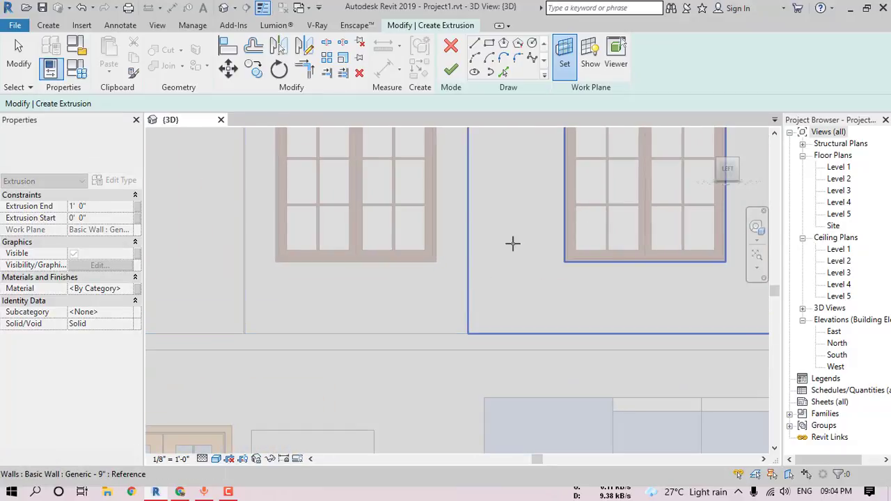
scroll(510, 249, "down", 3)
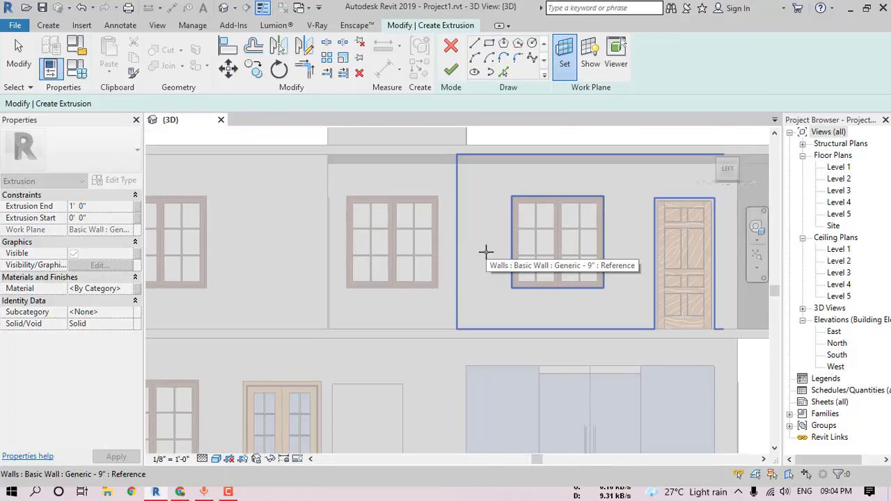
left_click(486, 252)
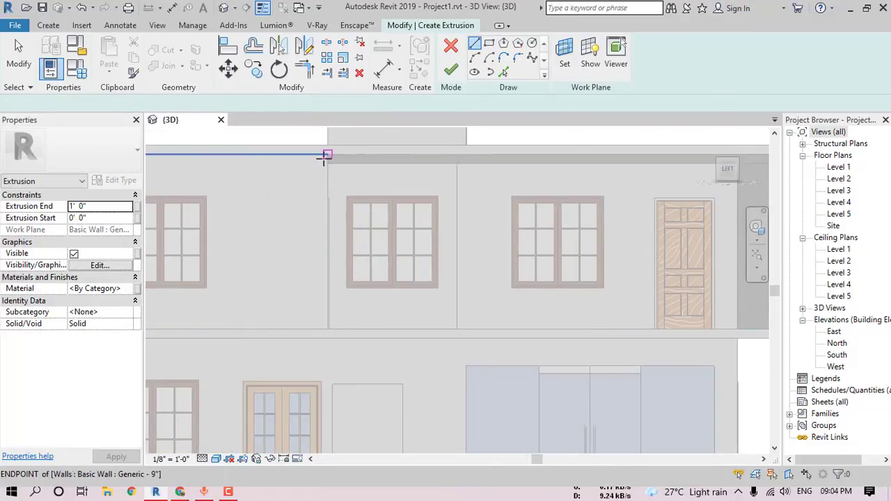
Sketch the profile's outer edges from under the top bar down the wall corner and along the floor line to the border's front lip.
scroll(325, 165, "up", 2)
left_click(328, 165)
middle_click_drag(335, 283, 335, 163)
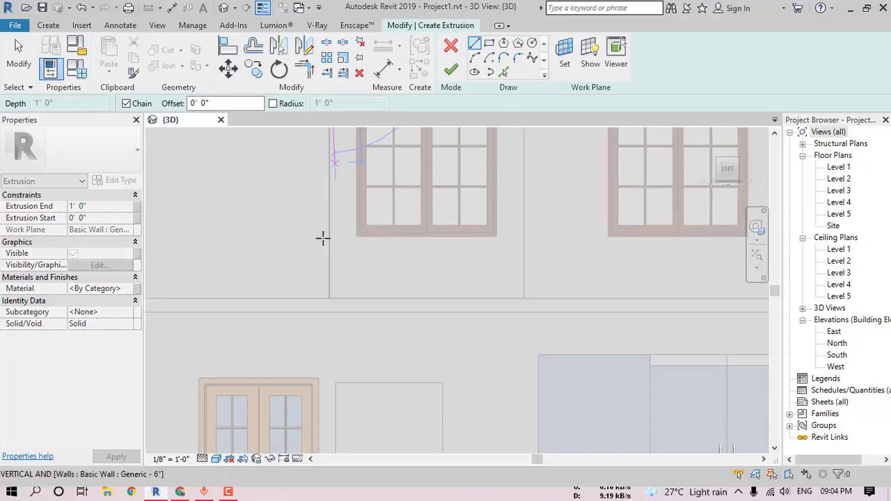
left_click(327, 297)
scroll(424, 295, "down", 2)
scroll(450, 295, "up", 2)
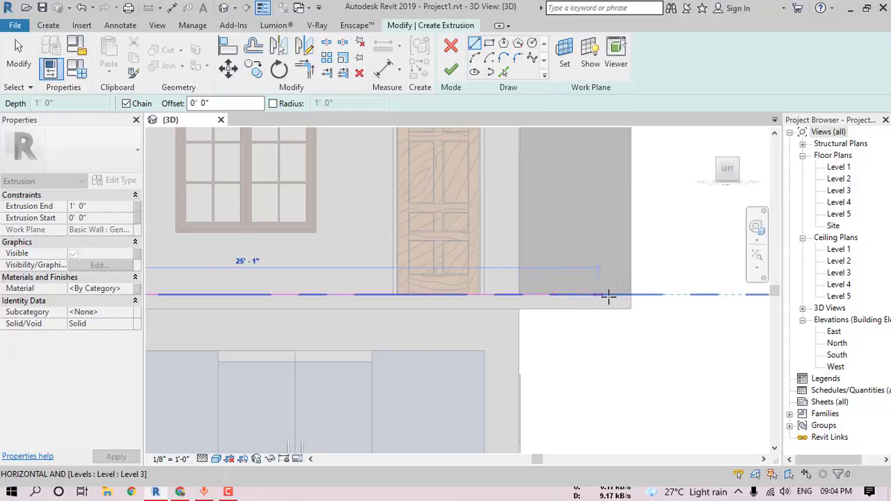
scroll(609, 295, "up", 2)
left_click(615, 294)
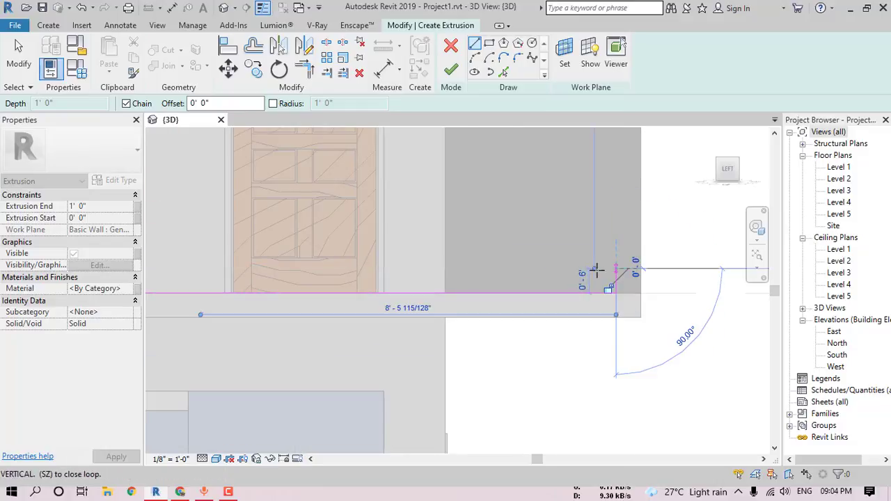
Close the L-shaped profile with inner edges, making the bottom bar about 6" high and the vertical leg about 10" wide.
scroll(518, 276, "down", 2)
scroll(686, 278, "down", 2)
scroll(387, 274, "up", 3)
scroll(394, 275, "up", 2)
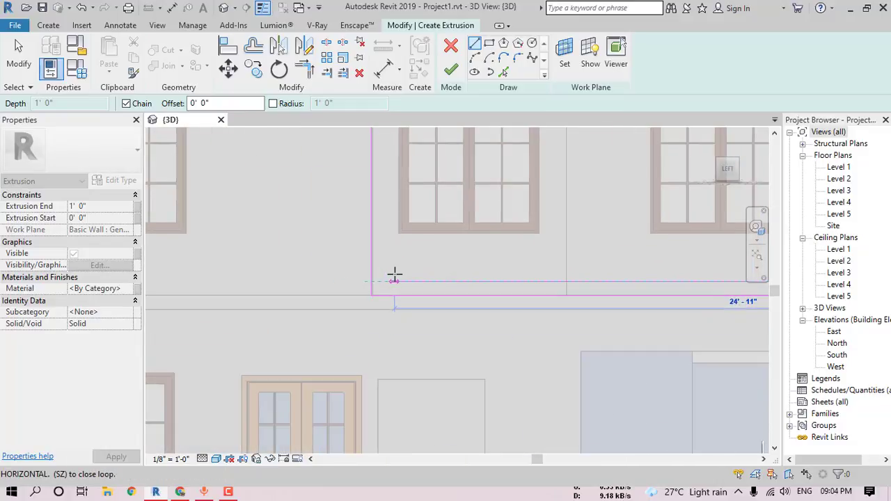
left_click(395, 274)
middle_click_drag(398, 211, 399, 344)
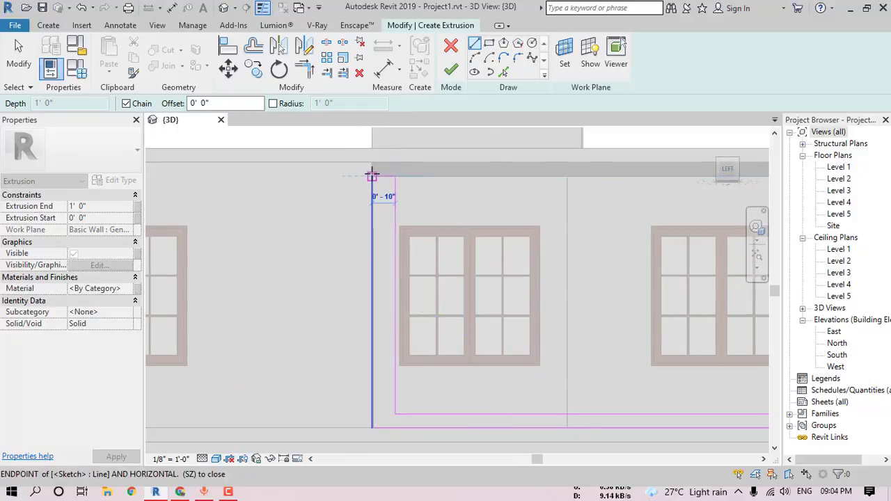
left_click(391, 177)
key("Escape")
key("Escape")
Set the width of the L-shaped profile's vertical leg to 12".
left_click(395, 213)
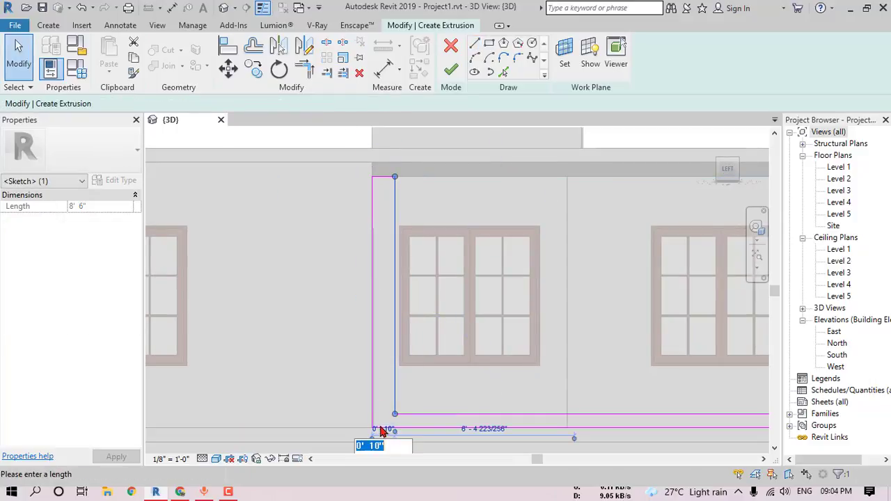
left_click(387, 421)
type("12\"")
key("Return")
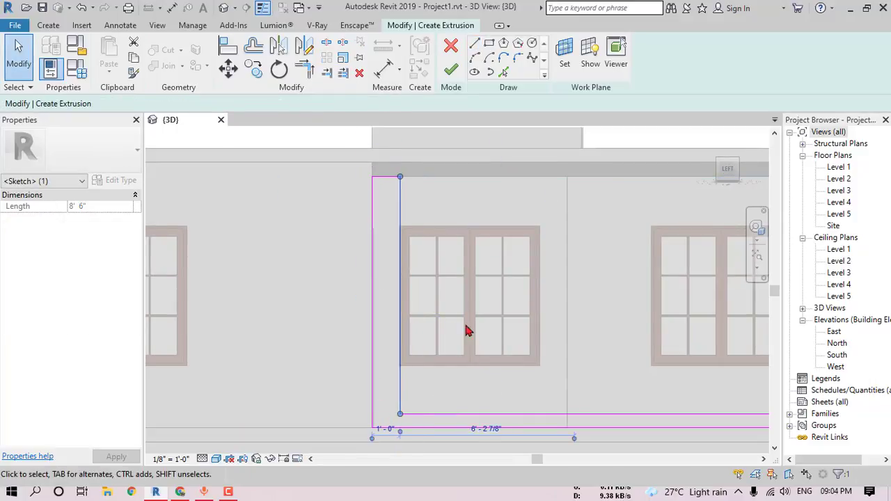
left_click(452, 327)
scroll(424, 322, "down", 5)
middle_click_drag(496, 325, 420, 348, "shift")
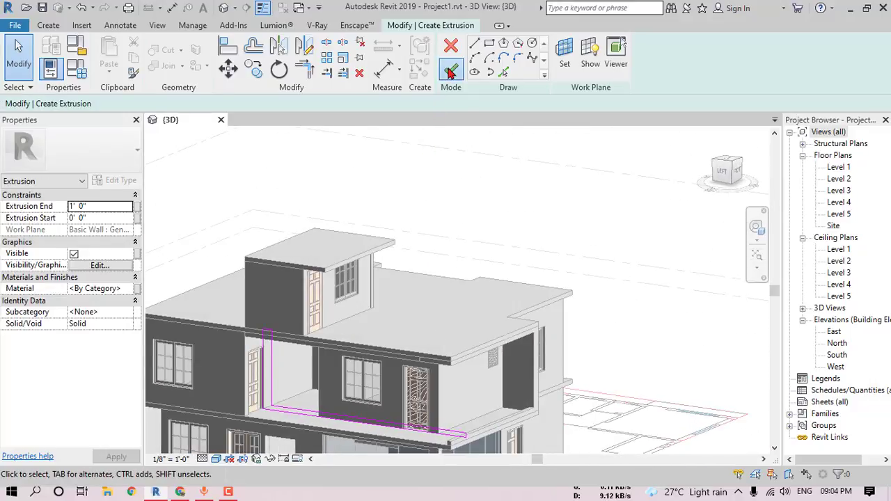
Finish the L-shaped extrusion and align its outer face with the 9" wall face beside the middle storey's window.
left_click(452, 71)
middle_click_drag(329, 360, 449, 303)
middle_click_drag(449, 303, 426, 328, "shift")
left_click(234, 61)
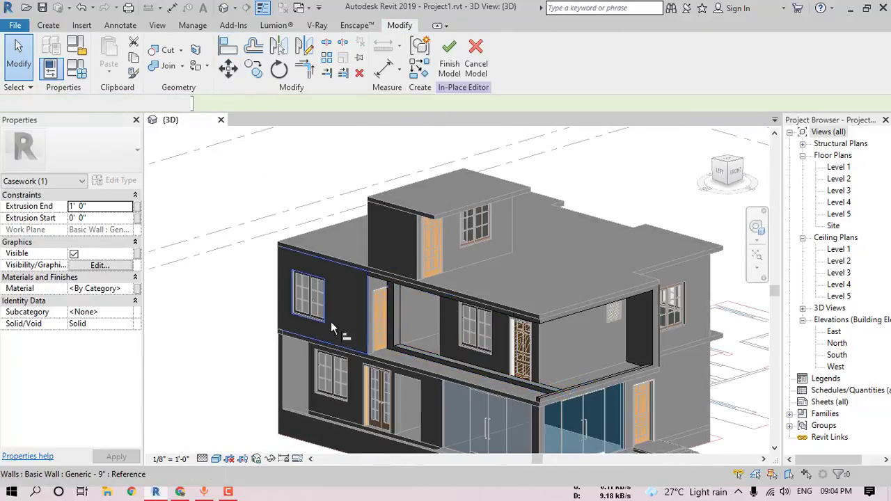
scroll(330, 322, "up", 3)
left_click(359, 308)
left_click(430, 297)
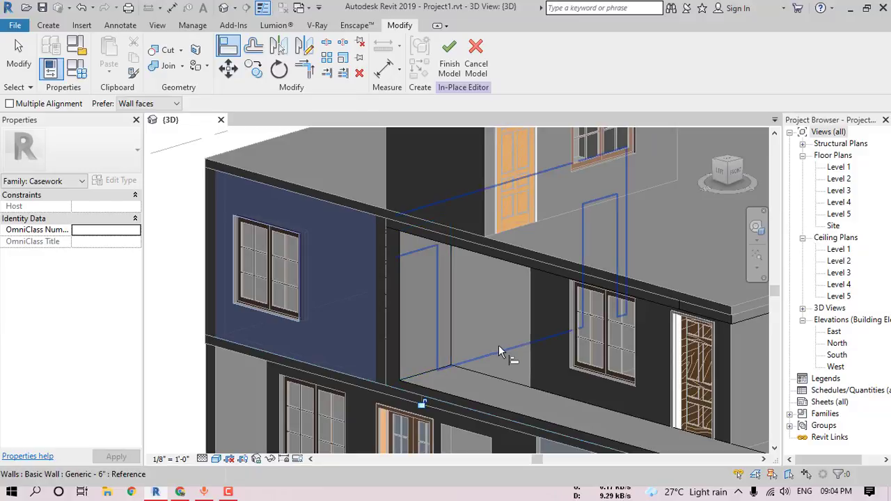
key("Escape")
Shorten the L-shaped extrusion's depth by pulling its inner face back toward the outer facade.
left_click(429, 317)
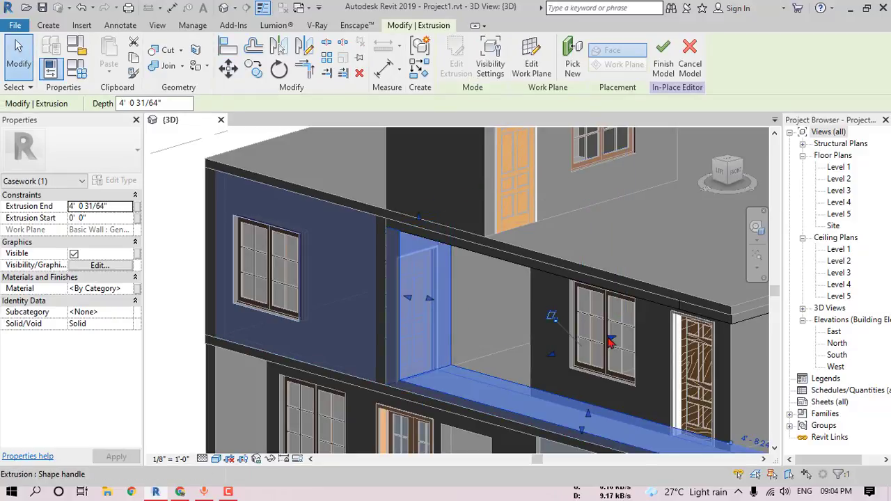
left_click_drag(609, 341, 561, 360)
key("Escape")
middle_click_drag(554, 365, 535, 350, "shift")
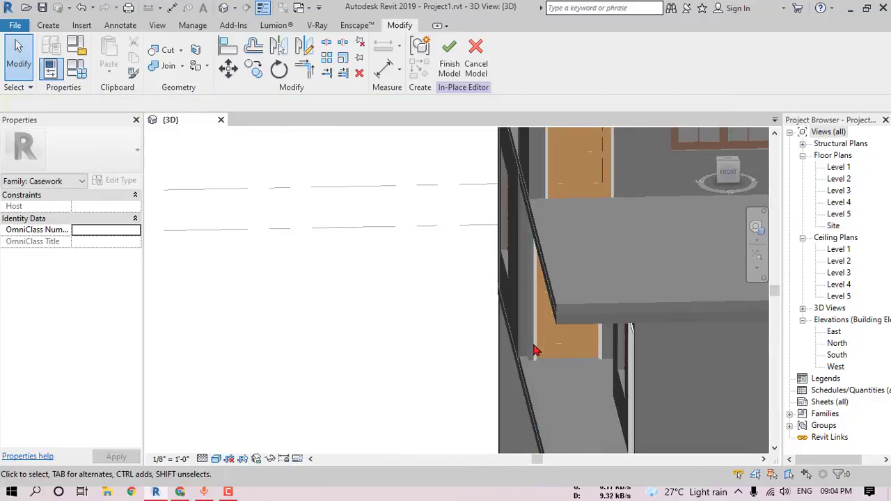
Align the inner face of the border's vertical leg with the adjacent door frame's edge.
key("a")
key("l")
scroll(537, 355, "up", 4)
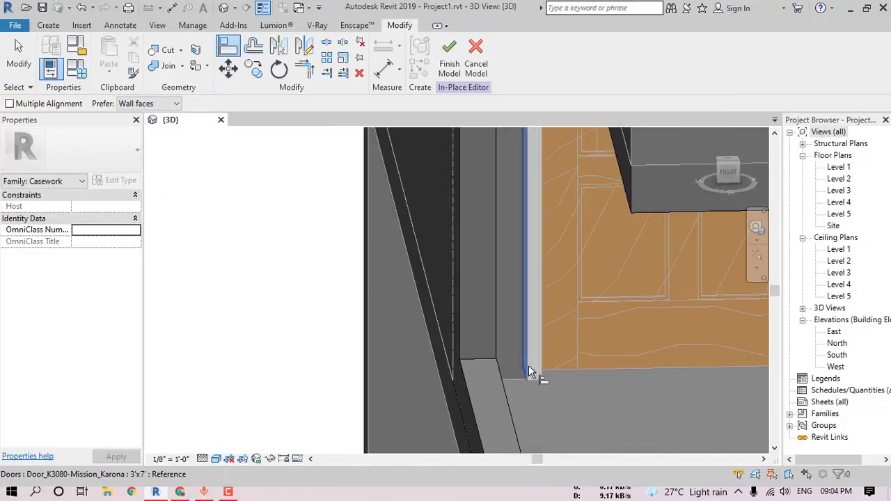
left_click(529, 365)
middle_click_drag(484, 364, 661, 325, "shift")
scroll(476, 369, "down", 3)
key("Escape")
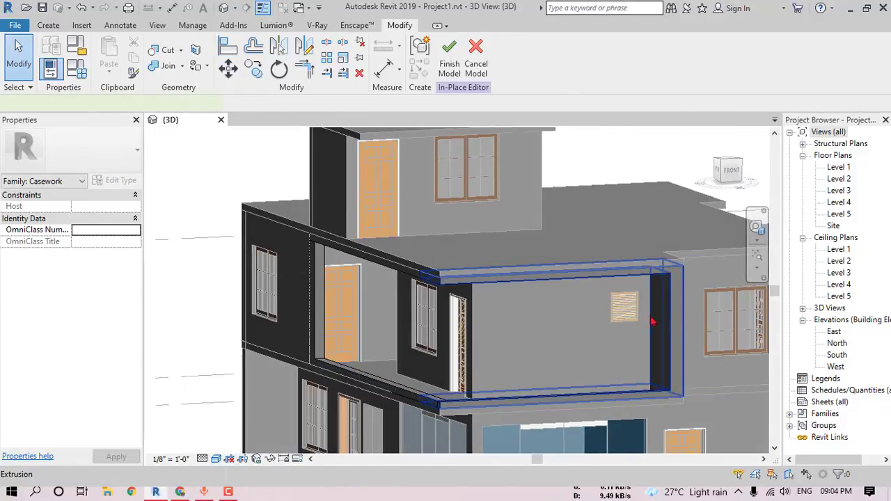
Check the border's front frame and top bar at the building corner, and finish the in-place casework model.
left_click(652, 321)
left_click(376, 269)
scroll(487, 320, "down", 2)
middle_click_drag(488, 320, 515, 348, "shift")
key("Escape")
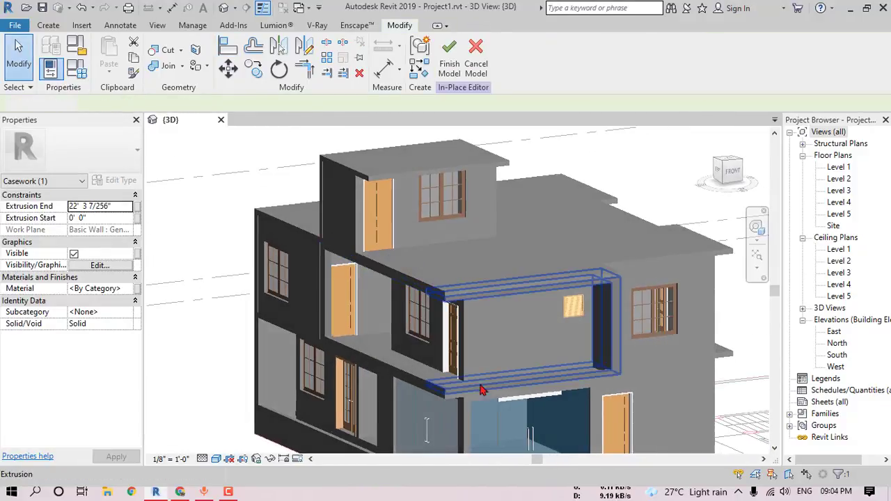
key("Escape")
scroll(481, 390, "up", 2)
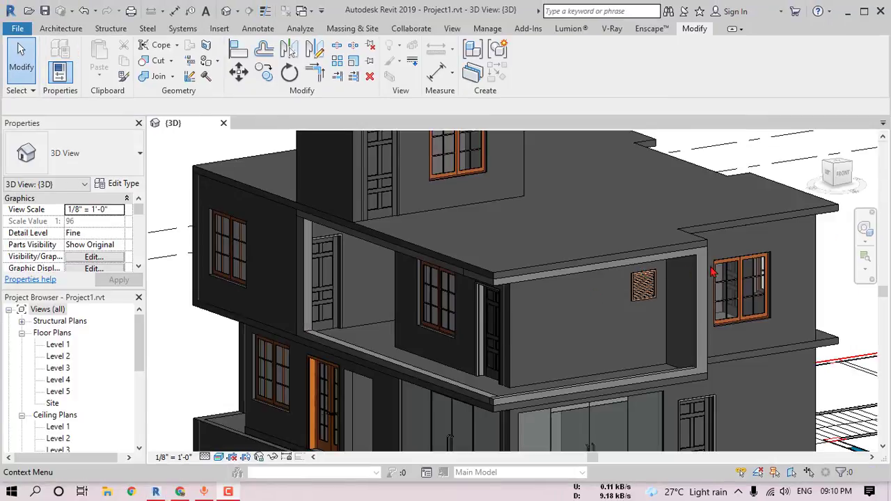
Examine the border's bottom bar along the balcony's open front and left edges.
left_click(686, 299)
middle_click_drag(686, 300, 566, 321, "shift")
key("Escape")
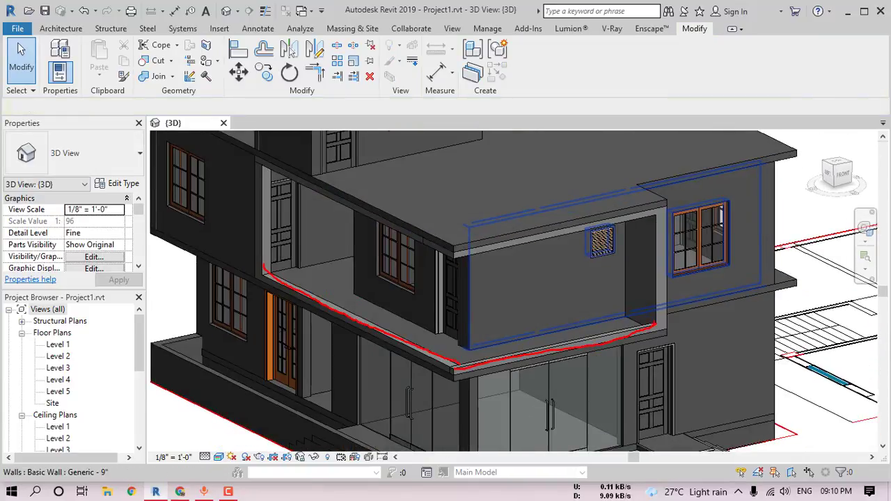
left_click_drag(42, 301, 888, 206)
scroll(561, 245, "down", 1)
middle_click_drag(561, 246, 524, 253)
scroll(523, 252, "up", 2)
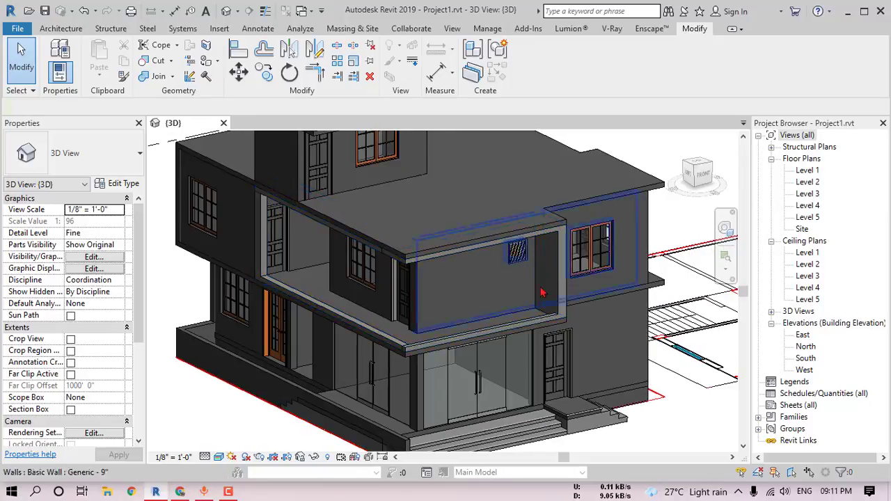
In the Level 3 floor plan, start an architectural wall of type Curtain Wall 1.
double_click(808, 195)
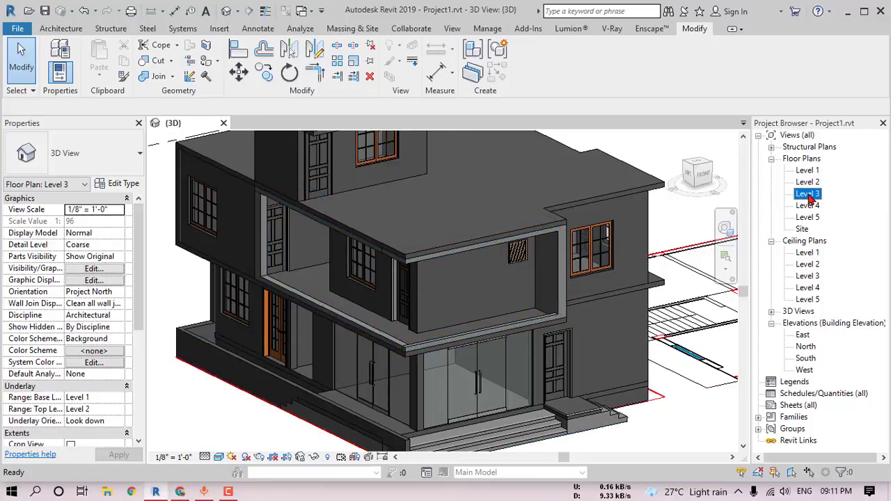
scroll(373, 326, "up", 2)
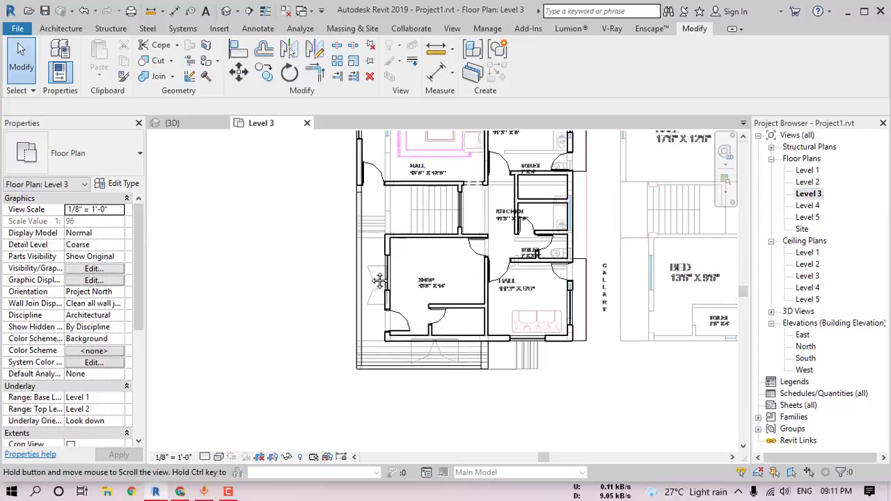
left_click(61, 28)
left_click(56, 73)
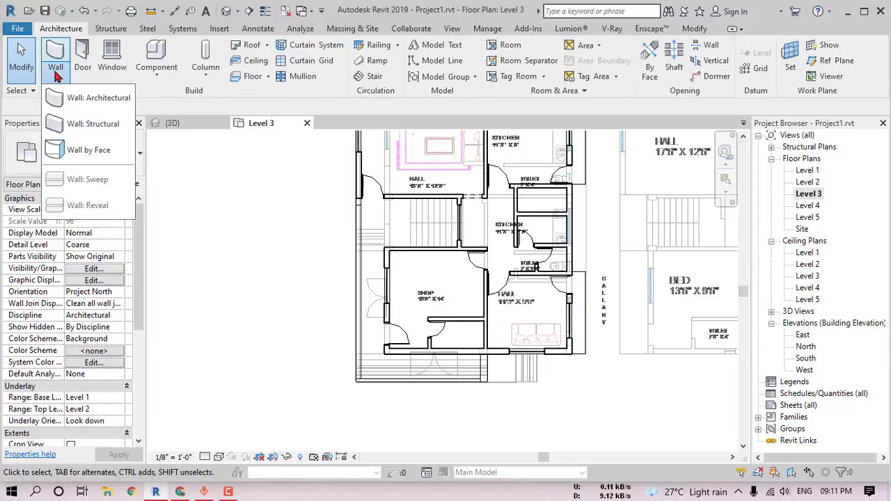
left_click(132, 94)
left_click(114, 160)
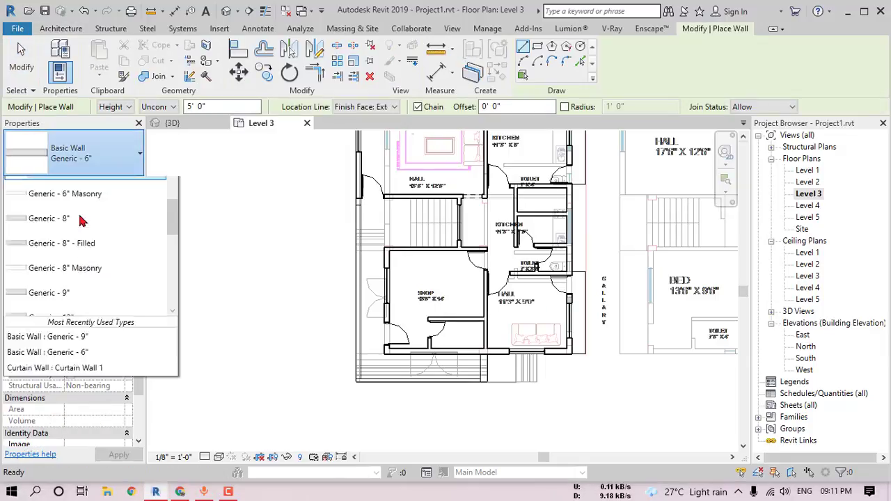
scroll(62, 264, "down", 5)
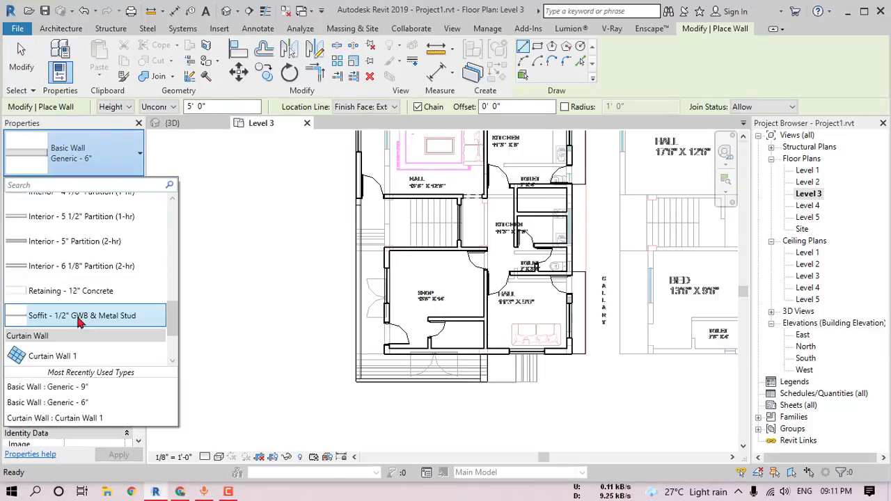
left_click(67, 355)
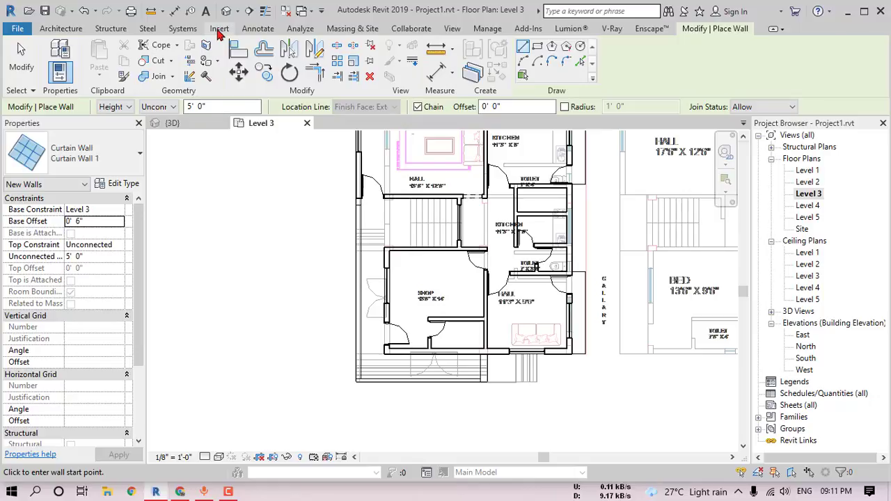
Set the new curtain wall's unconnected height to 2' 6".
key("Escape")
left_click(101, 257)
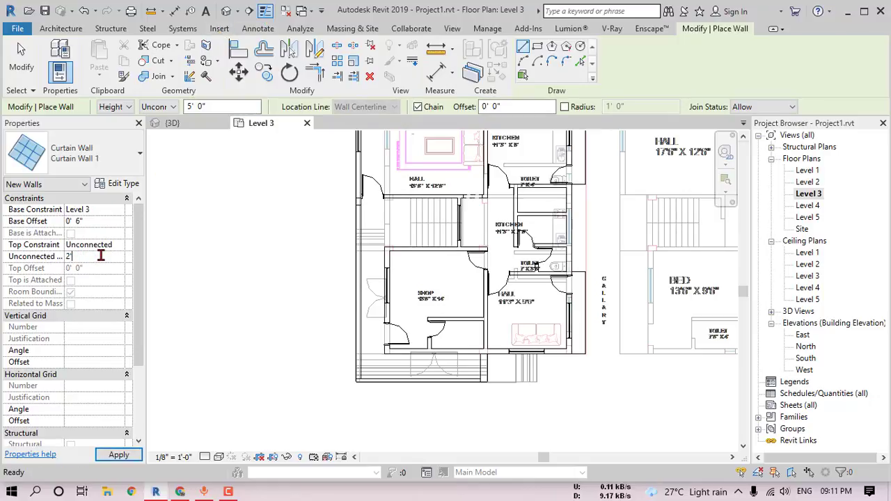
type("2'6")
Draw the curtain wall's left run along the middle of the wooden border, from the border's vertical leg to the front corner.
scroll(357, 229, "up", 5)
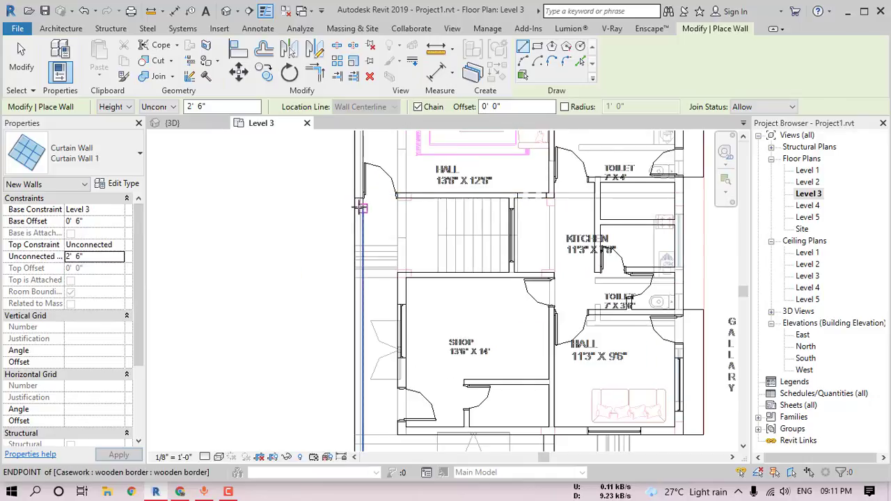
left_click(358, 209)
scroll(358, 258, "down", 3)
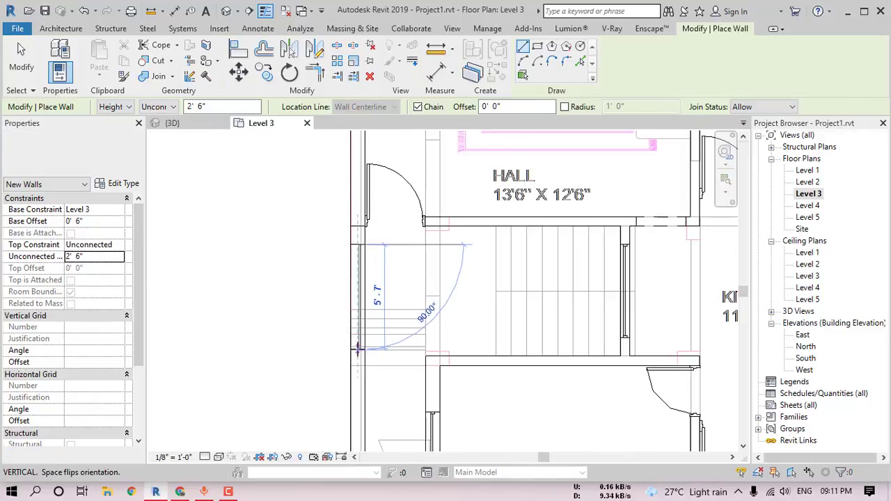
middle_click_drag(359, 404, 362, 229)
middle_click_drag(366, 399, 366, 251)
scroll(366, 393, "up", 3)
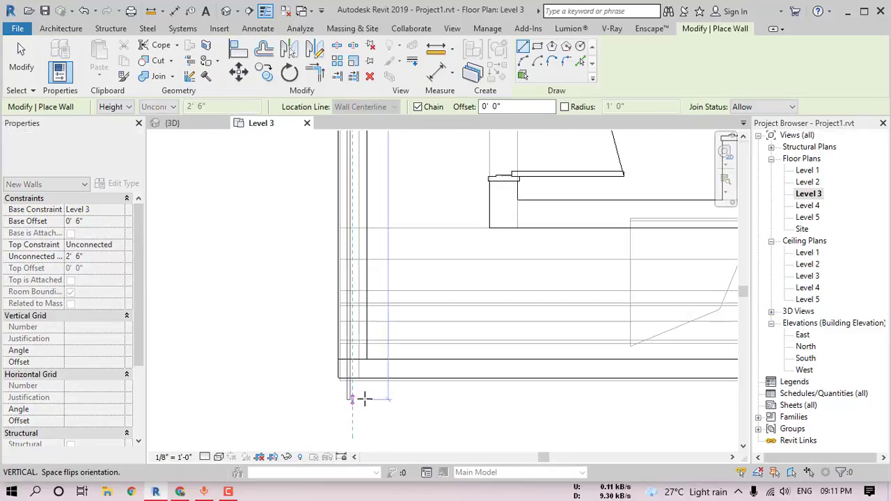
scroll(351, 365, "up", 2)
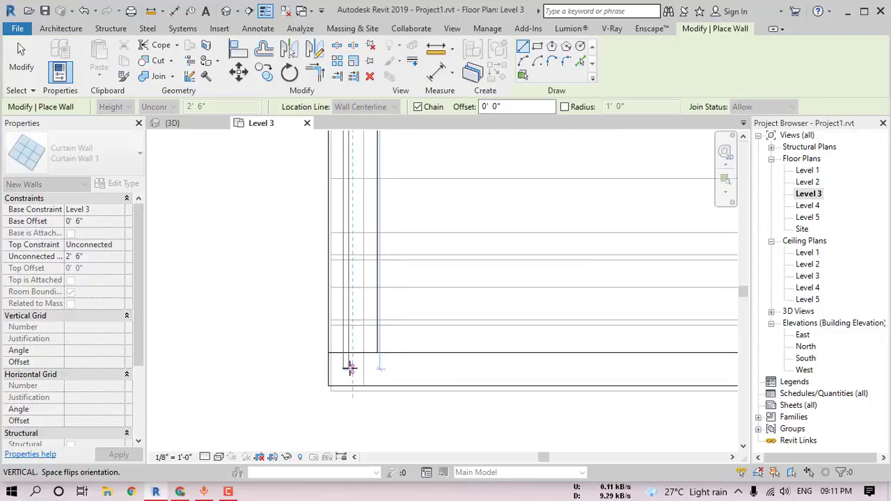
scroll(478, 369, "down", 6)
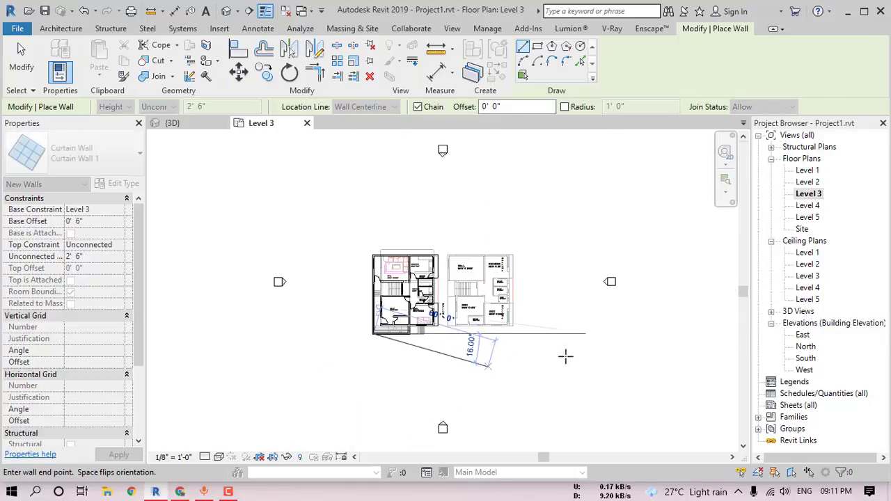
Continue the curtain wall about 17' 1" along the front border to its vertical leg and check the glass railing in 3D.
scroll(402, 324, "up", 5)
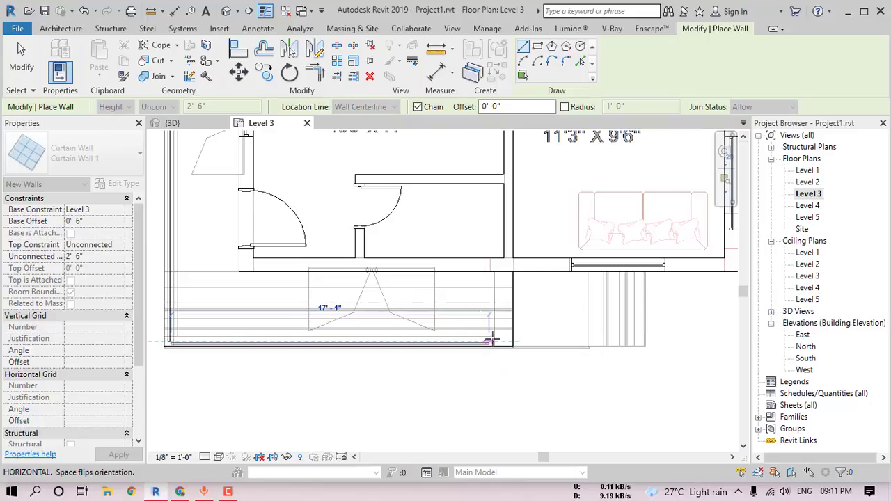
scroll(493, 341, "up", 3)
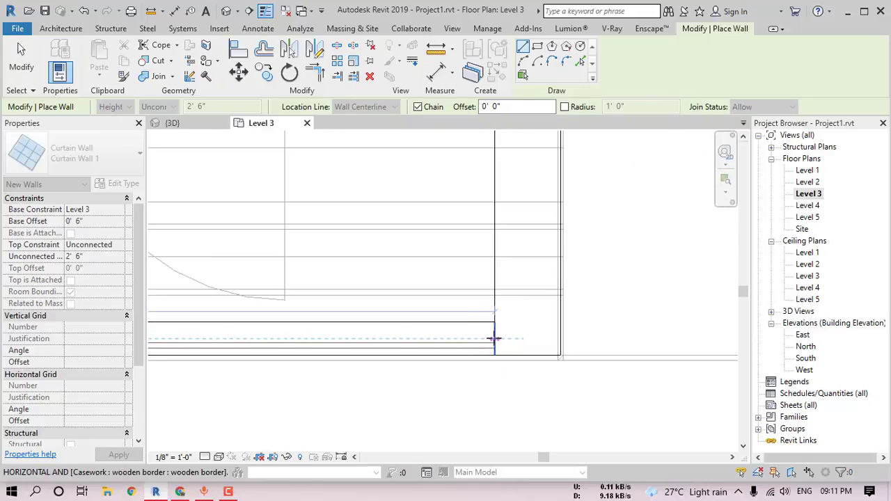
left_click(226, 11)
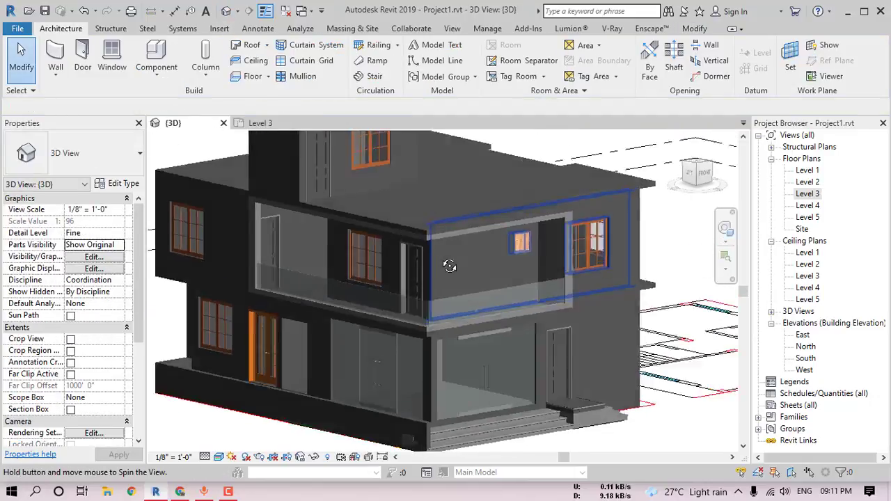
scroll(447, 308, "up", 4)
middle_click_drag(592, 292, 521, 275, "shift")
scroll(451, 293, "down", 2)
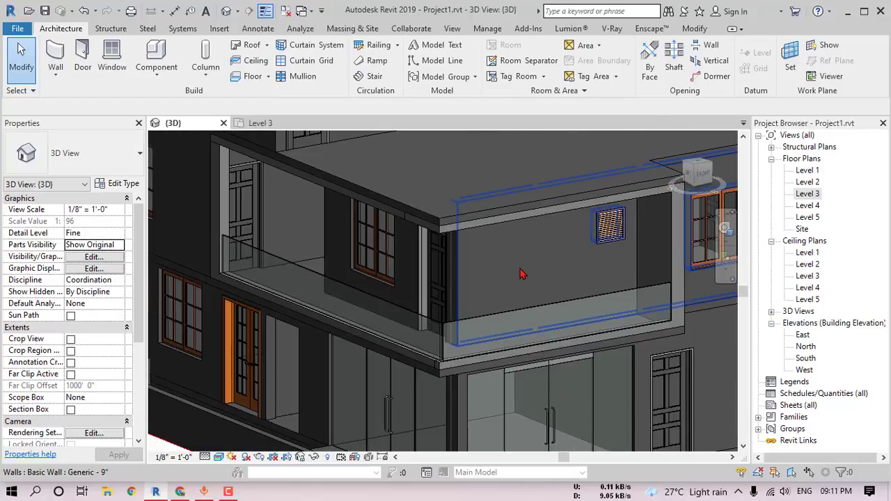
Create an in-place component in the Railings category and name it "hand rail".
left_click(303, 80)
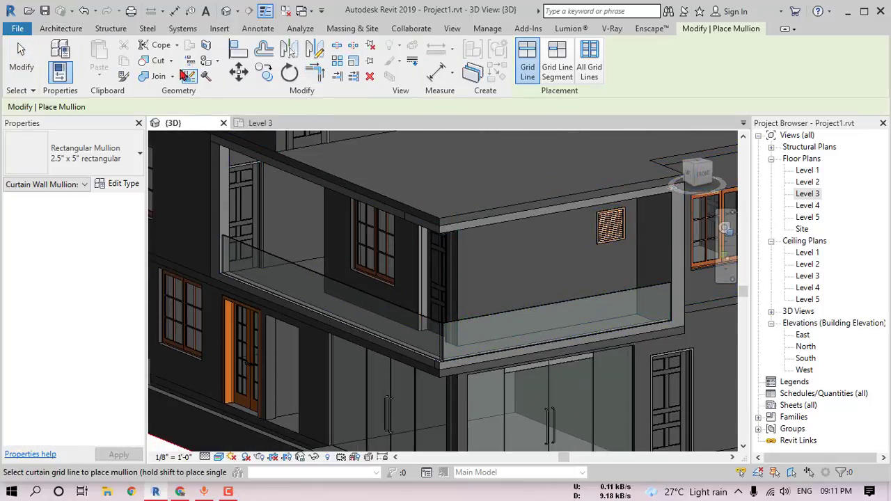
left_click(61, 28)
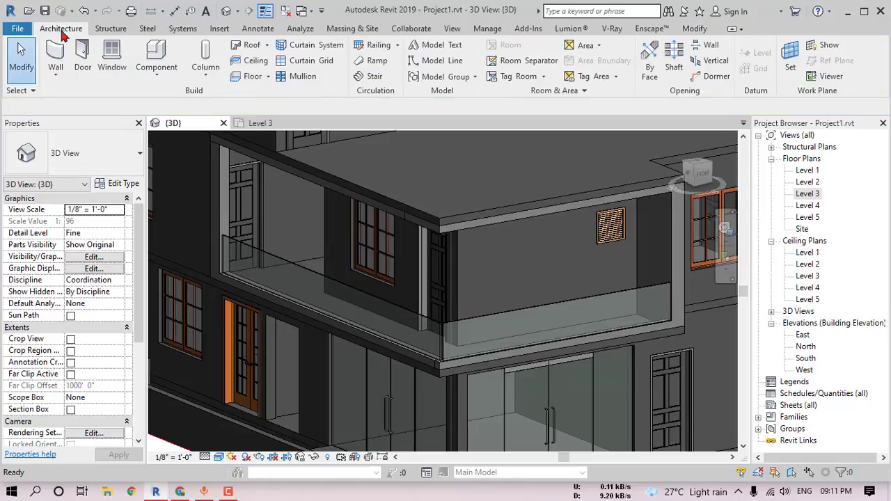
left_click(156, 75)
left_click(183, 116)
scroll(153, 203, "down", 4)
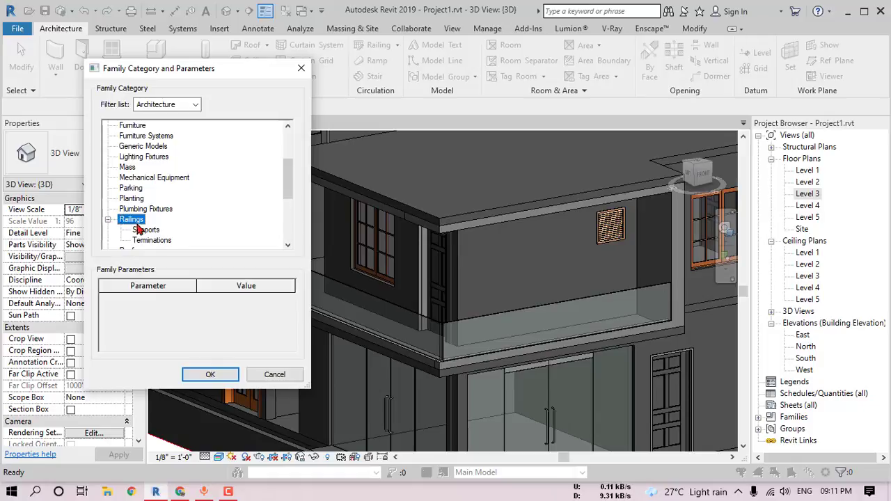
left_click(210, 374)
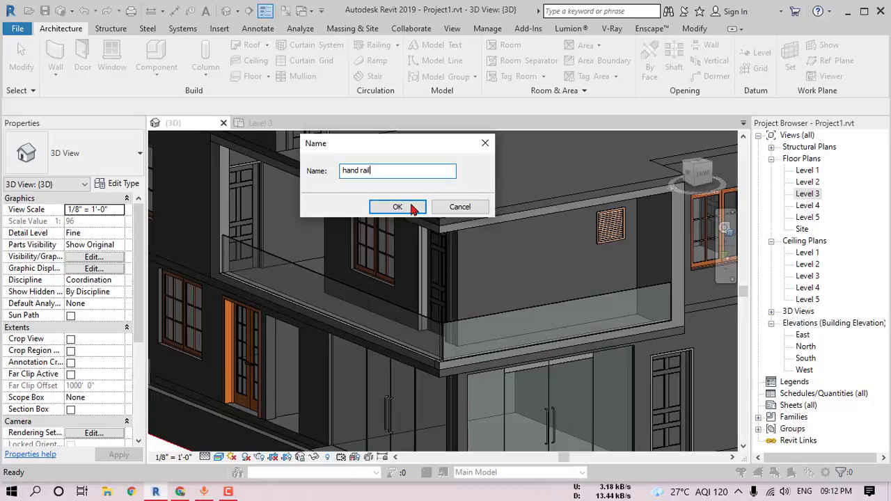
left_click(411, 209)
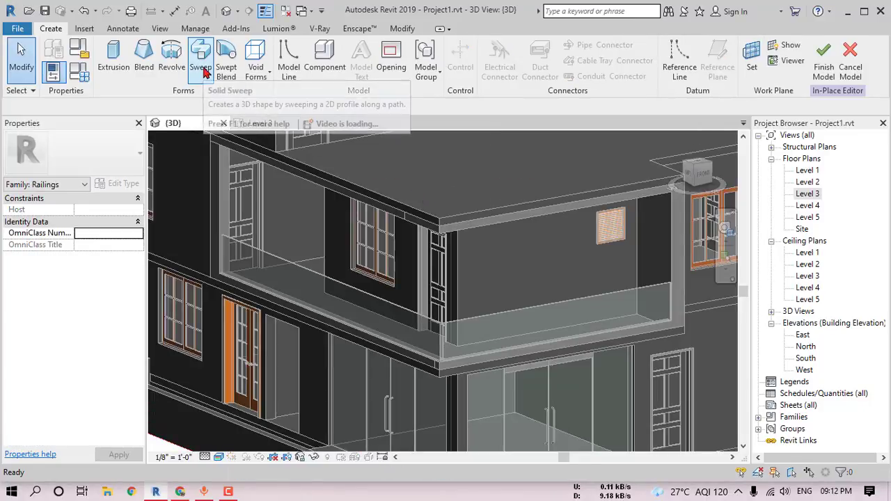
Start a sweep and pick the outer top edges of the left and front glass panels as its path.
left_click(204, 70)
left_click(567, 74)
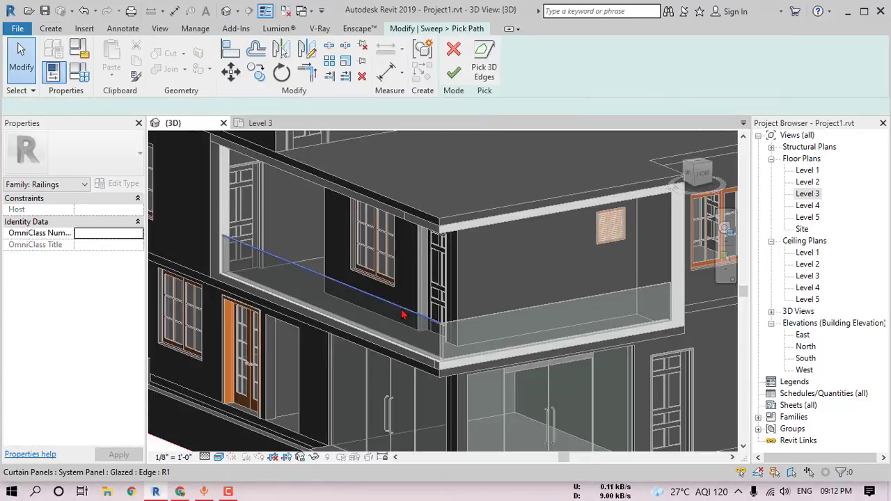
scroll(445, 323, "up", 6)
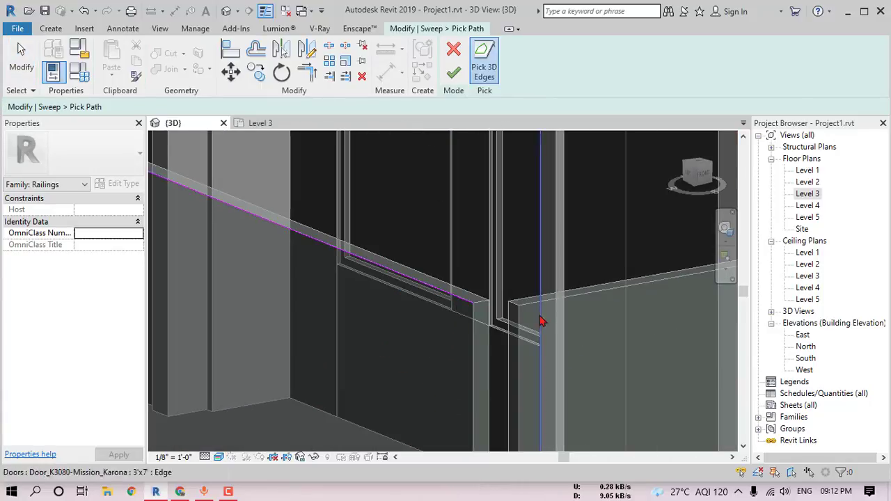
key("Escape")
Trim the two path lines so they meet at the balcony's front corner, and finish the sweep path.
scroll(522, 308, "up", 2)
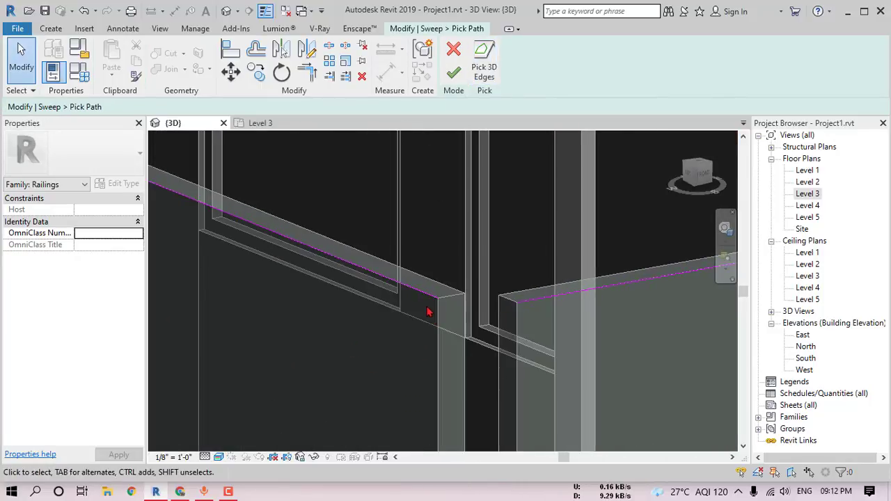
left_click(231, 53)
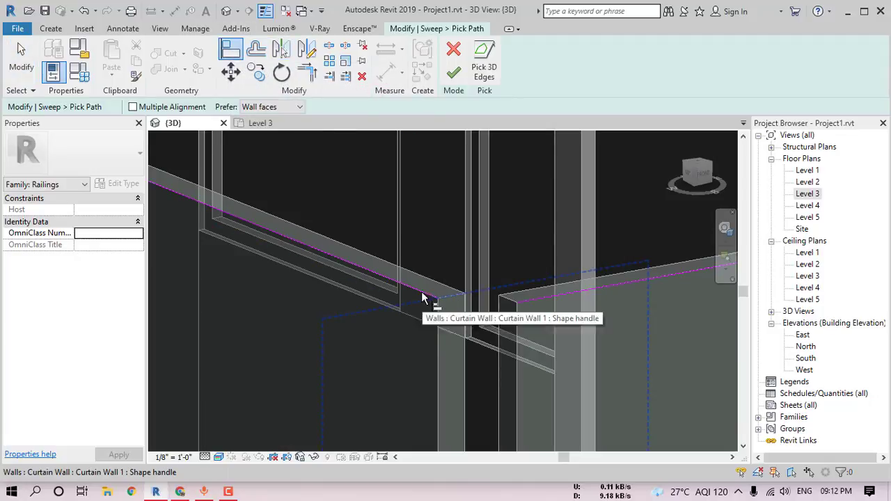
left_click(419, 298)
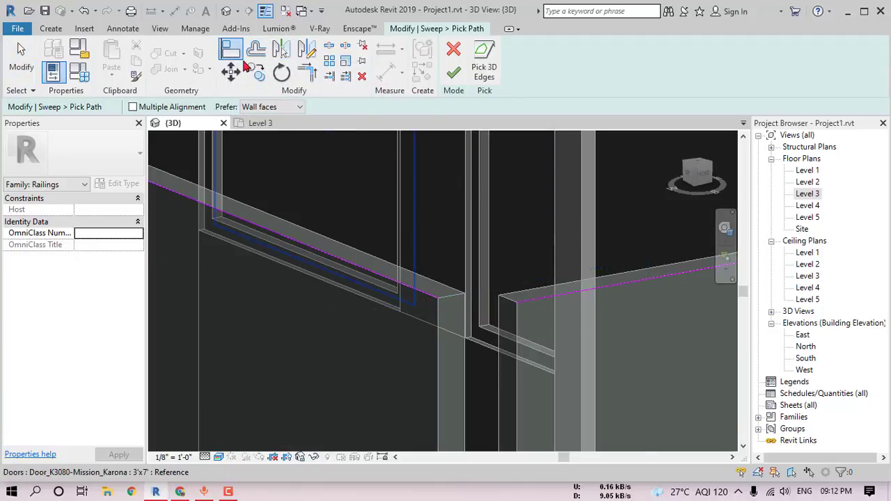
left_click(305, 72)
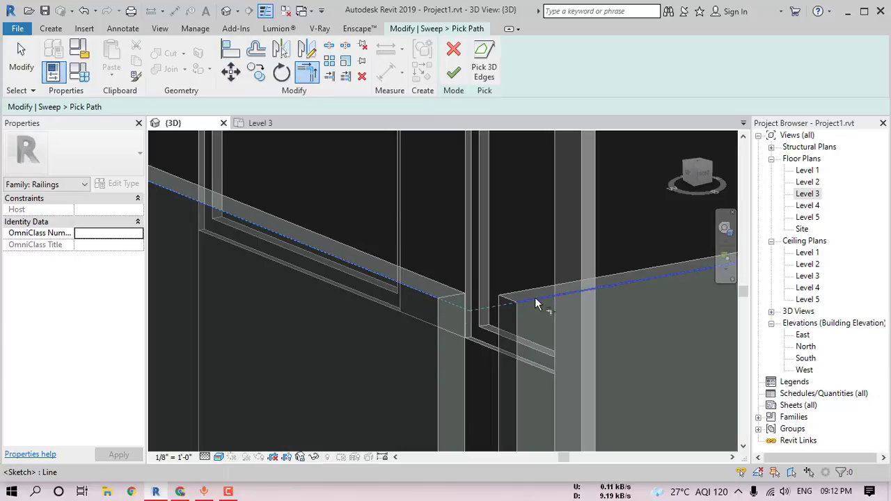
scroll(402, 313, "down", 5)
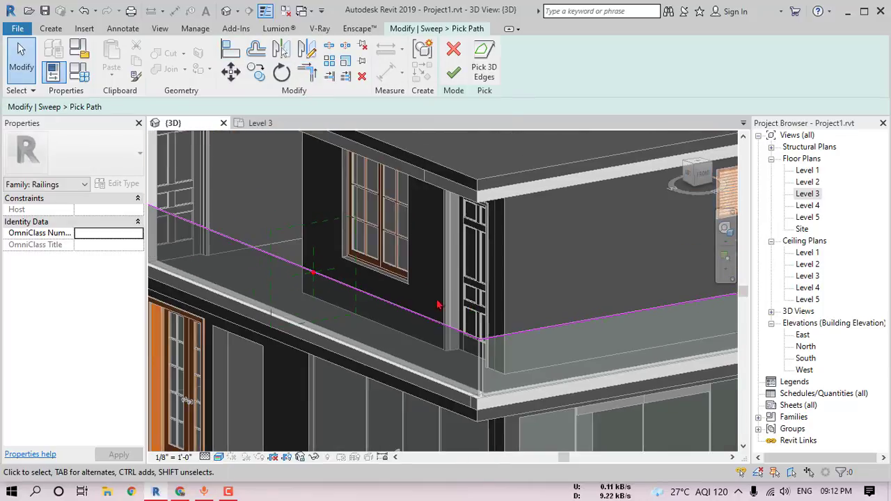
middle_click_drag(437, 252, 497, 311)
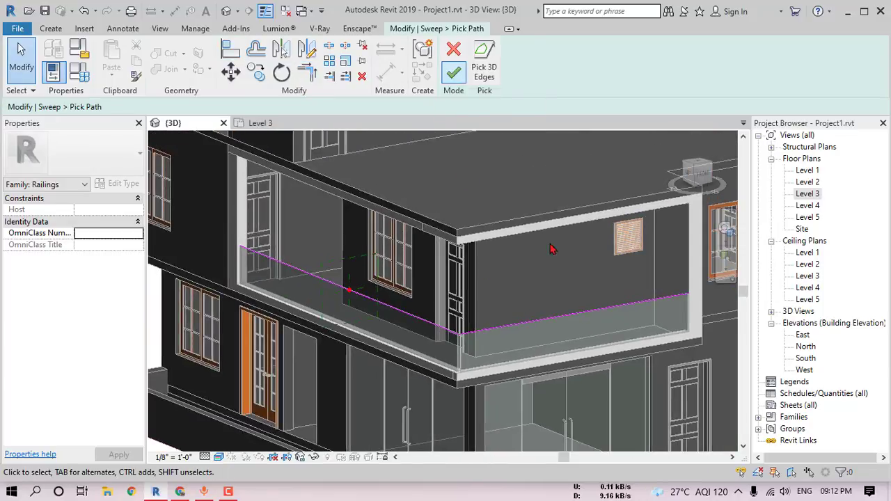
middle_click_drag(550, 249, 458, 146, "shift")
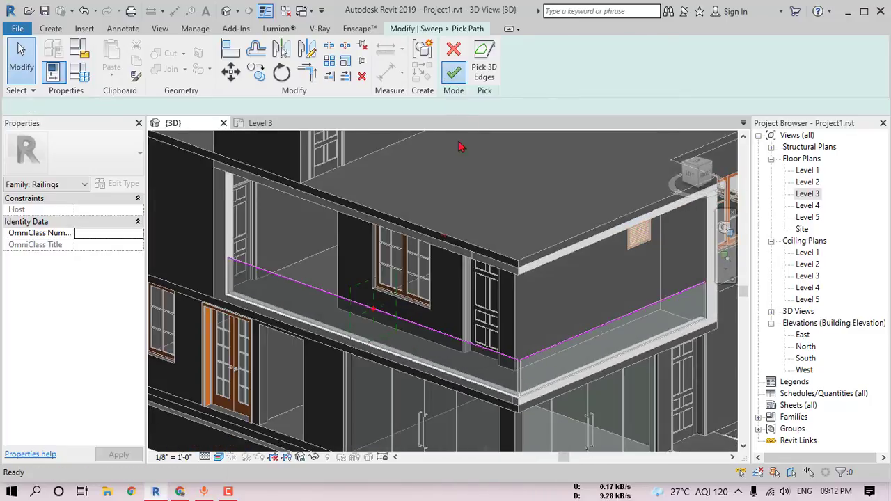
middle_click_drag(512, 324, 480, 319, "shift")
Sketch a circular sweep profile with a radius of about 3/4", centred over the top edge of the glass panel.
left_click(638, 61)
left_click(703, 175)
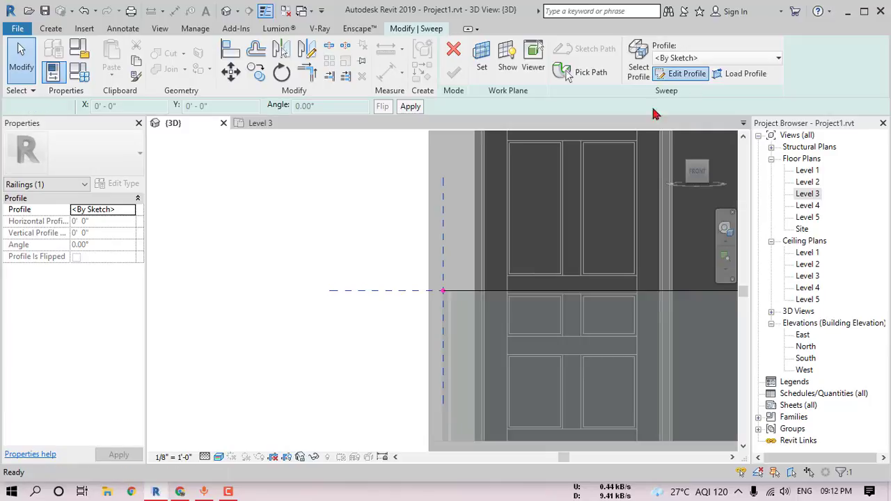
left_click(683, 73)
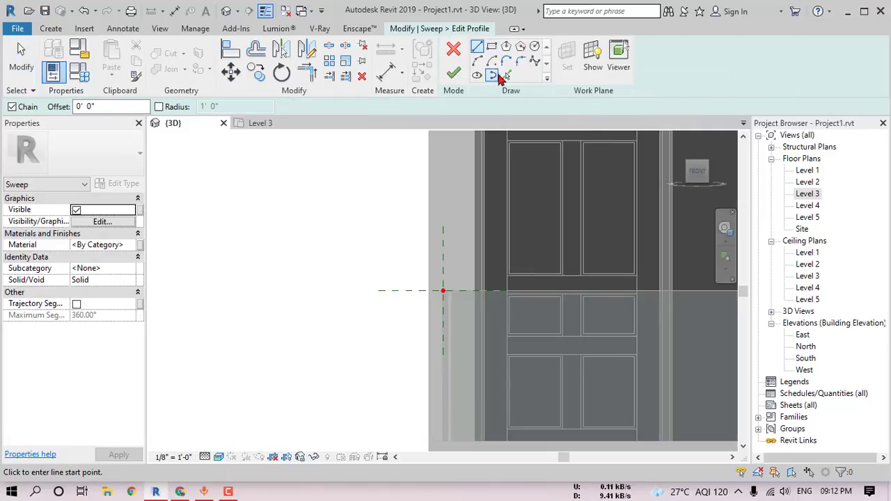
left_click(534, 46)
scroll(437, 294, "up", 3)
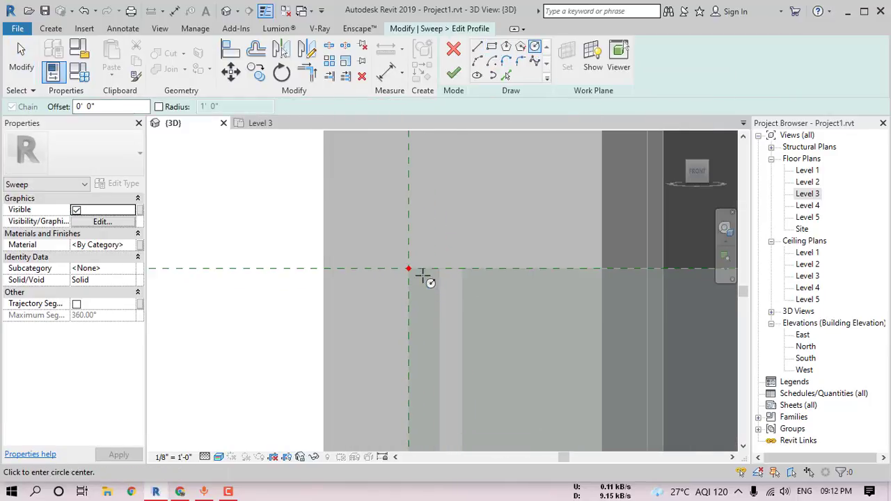
left_click(422, 269)
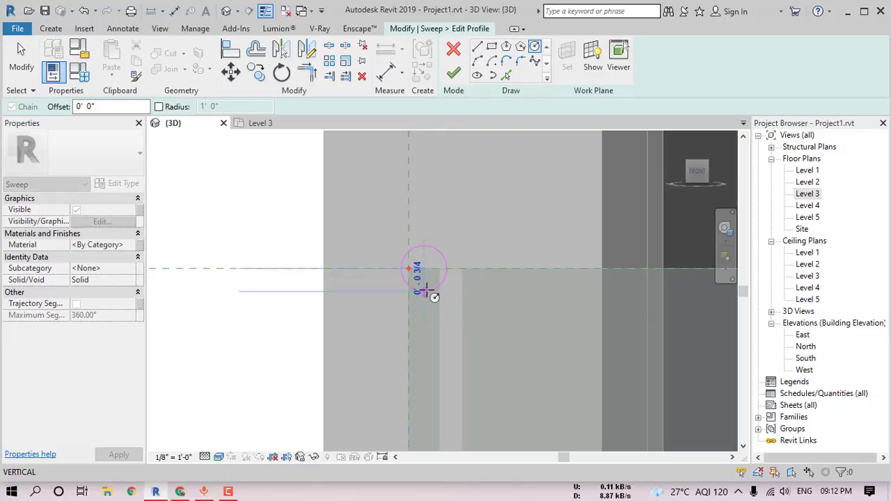
left_click(426, 291)
key("Escape")
scroll(423, 298, "up", 3)
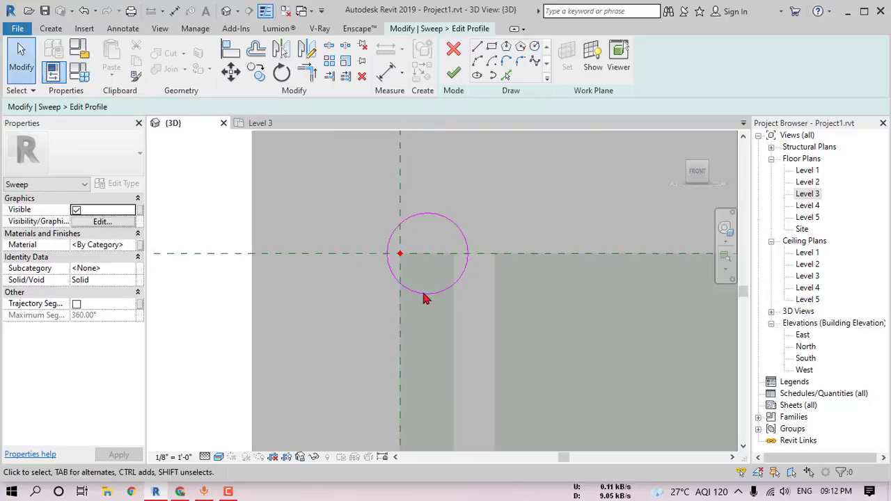
Move the profile circle up until only its lower part overlaps the glass top, finish the hand rail sweep and check it in 3D.
left_click(230, 71)
scroll(426, 296, "up", 2)
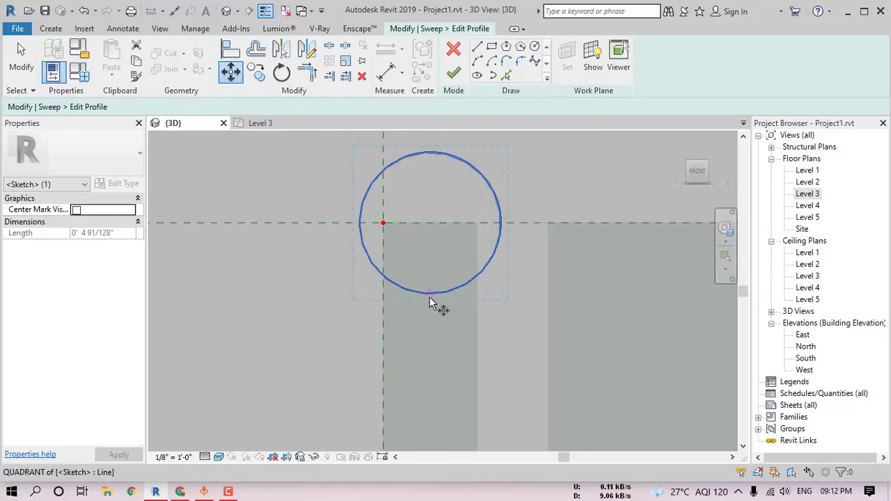
left_click(432, 255)
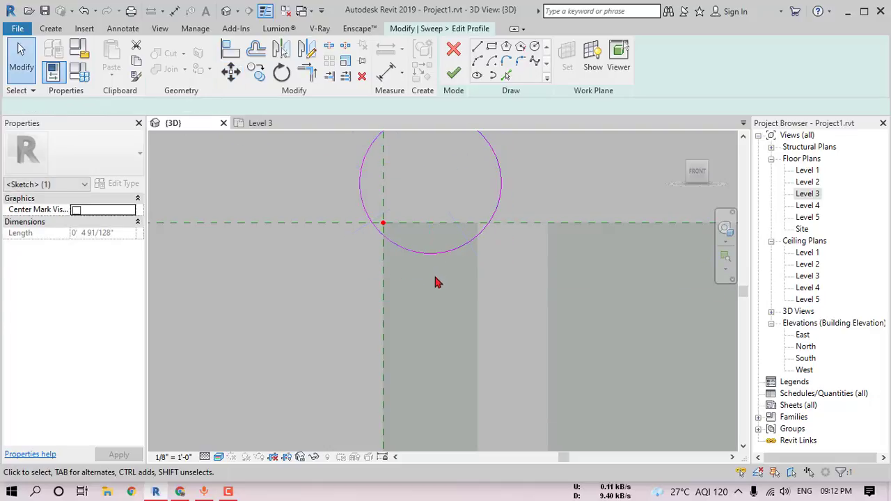
left_click(453, 75)
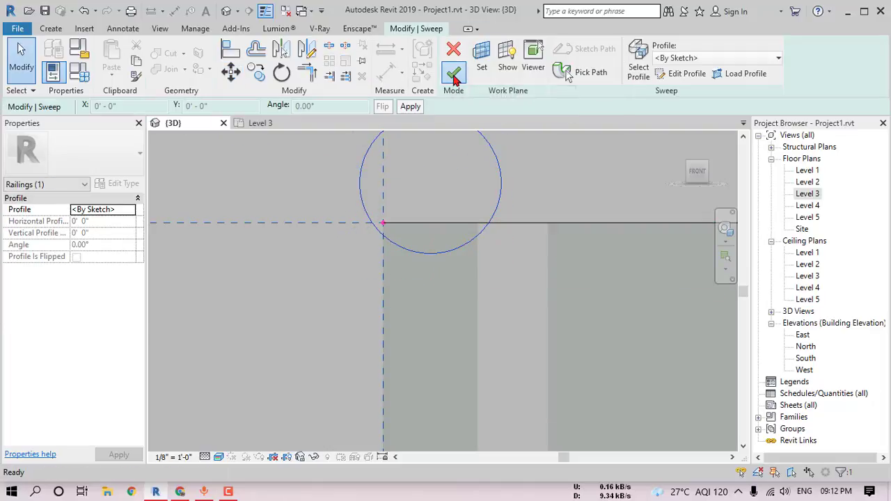
left_click(453, 75)
scroll(396, 313, "down", 6)
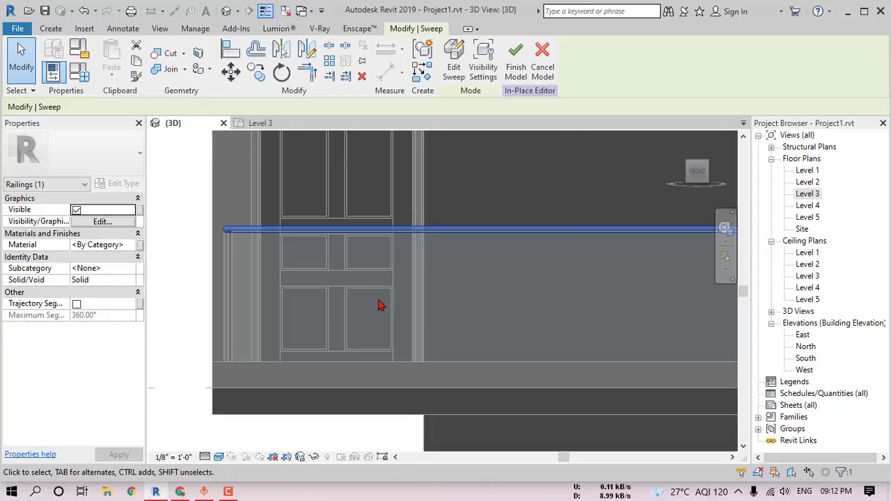
scroll(381, 305, "down", 5)
middle_click_drag(418, 308, 618, 362, "shift")
left_click(579, 354)
scroll(491, 346, "up", 3)
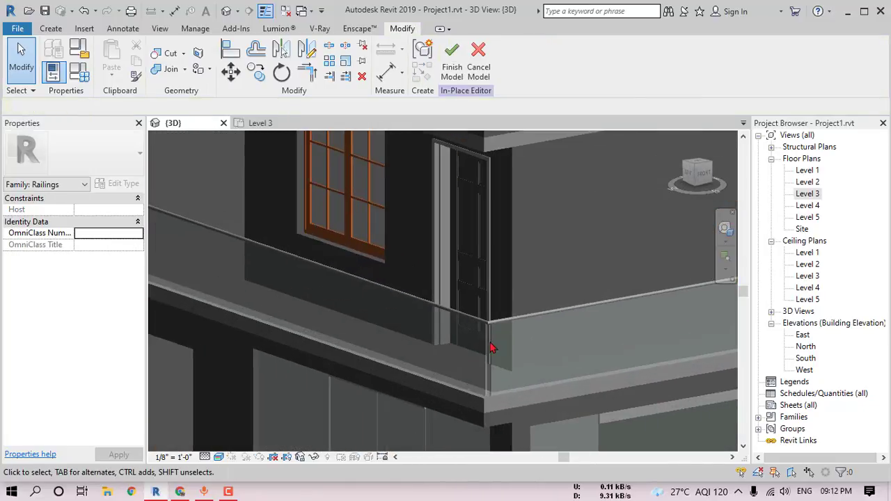
scroll(524, 318, "up", 2)
Reopen the hand rail sweep and bring up its profile sketch for editing in the front view.
left_click(451, 308)
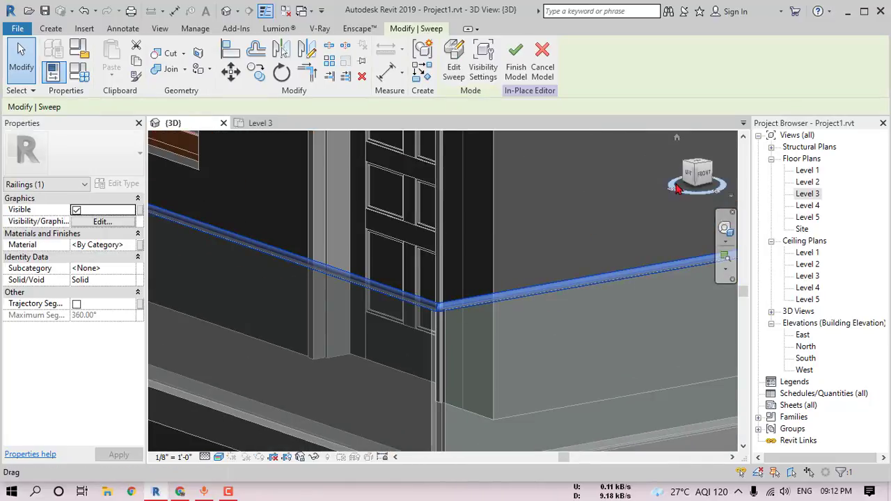
left_click(702, 177)
scroll(351, 299, "up", 5)
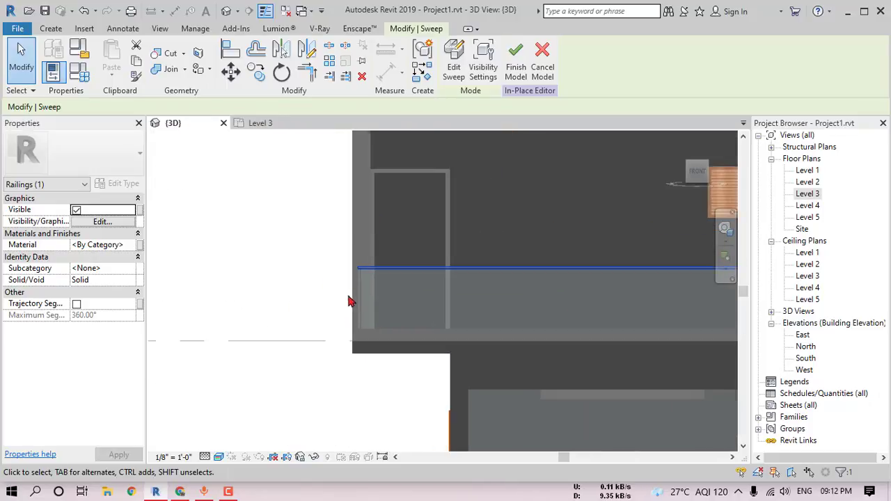
left_click(453, 63)
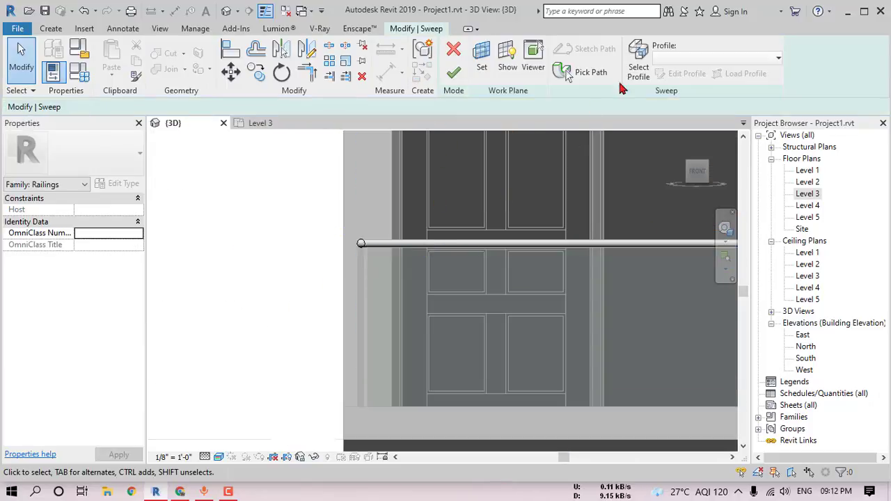
left_click(637, 73)
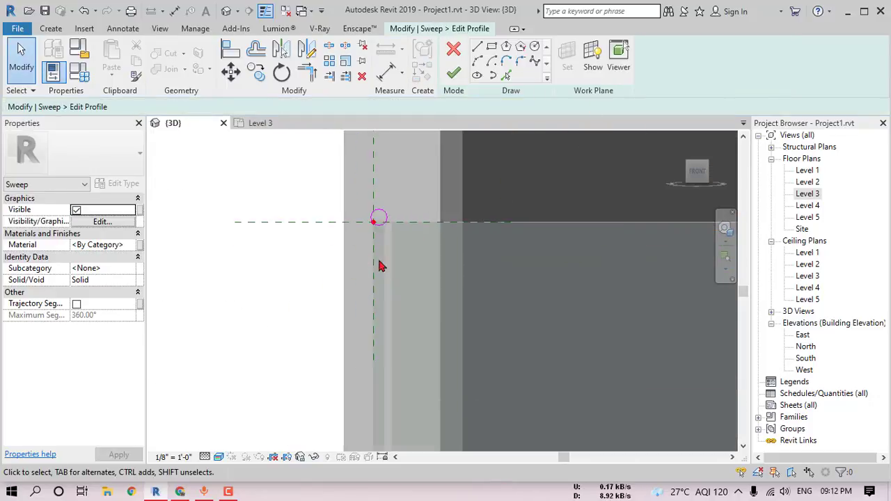
Add a rectangle about 1 1/2" wide and 2" high around the glass below the circle, and finish the sweep.
scroll(362, 247, "up", 2)
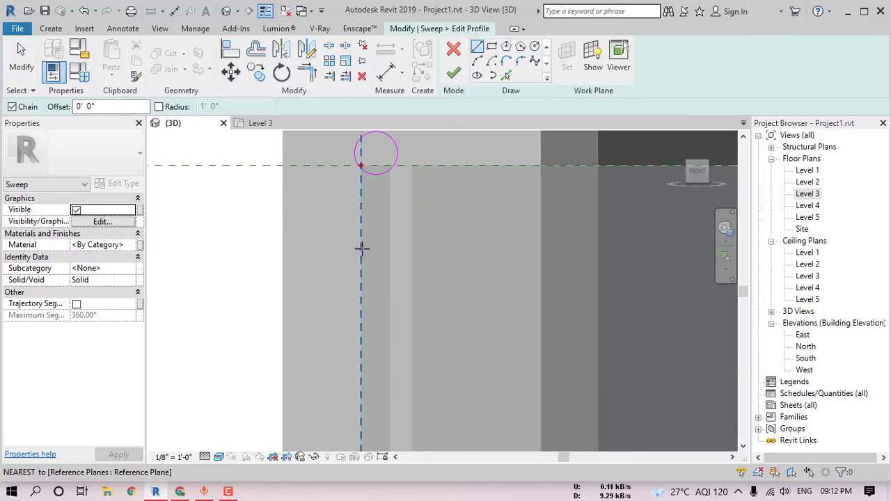
scroll(360, 243, "up", 2)
left_click(361, 250)
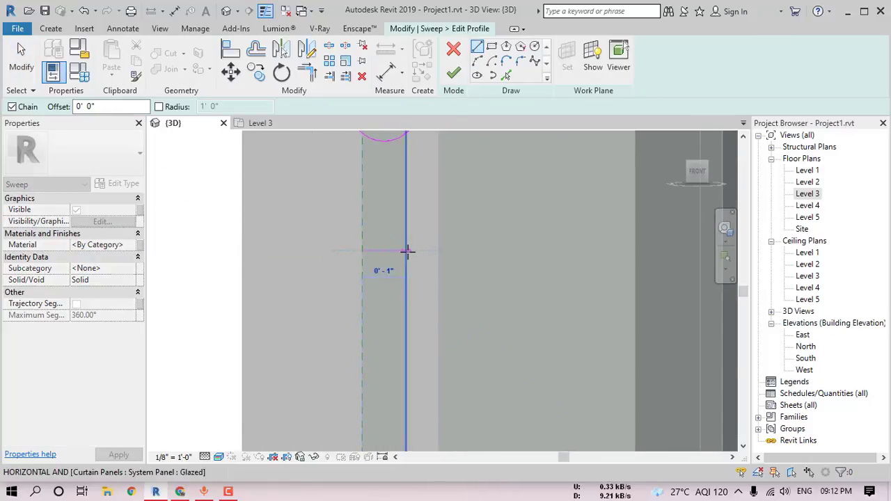
left_click(417, 250)
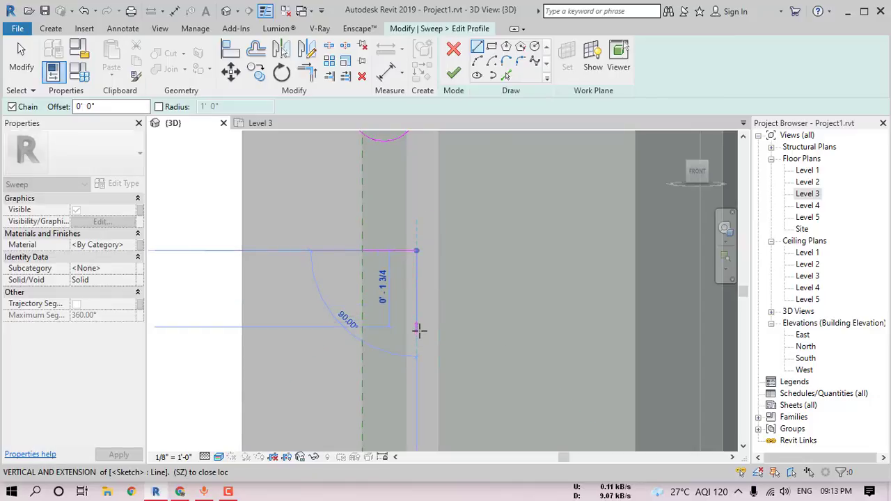
left_click(416, 338)
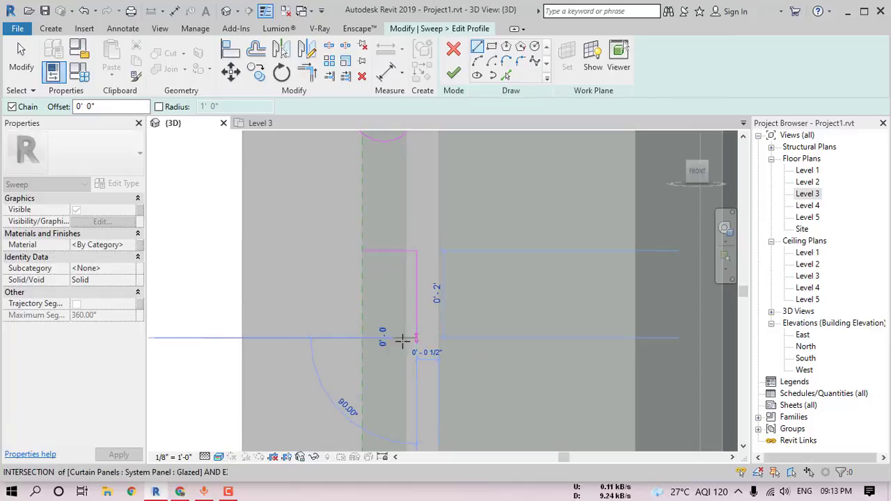
left_click(352, 339)
left_click(353, 251)
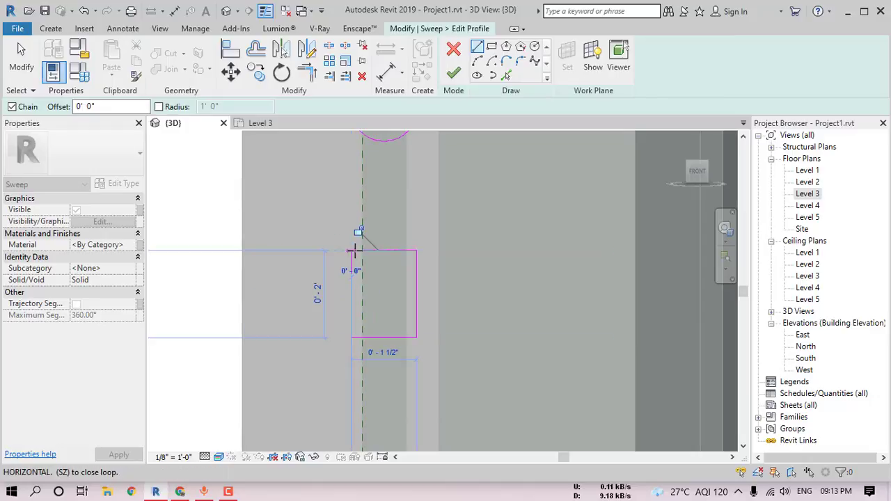
key("Escape")
key("Escape")
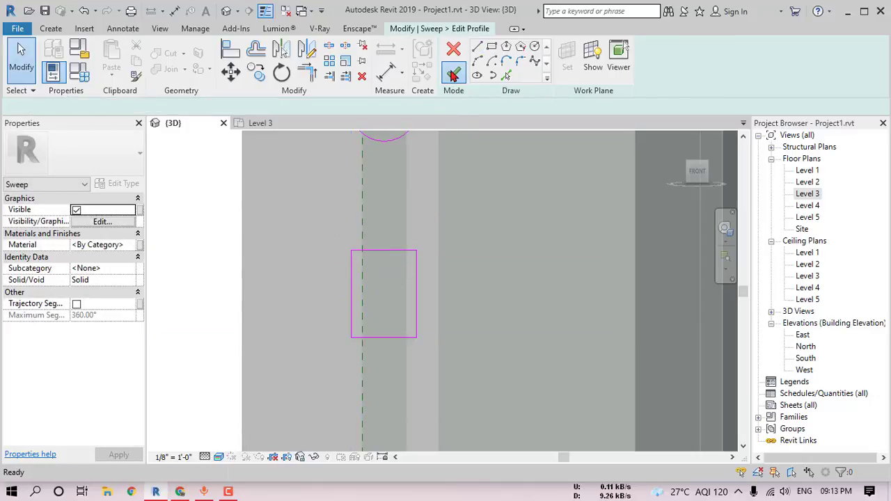
left_click(453, 74)
middle_click_drag(399, 255, 527, 316, "shift")
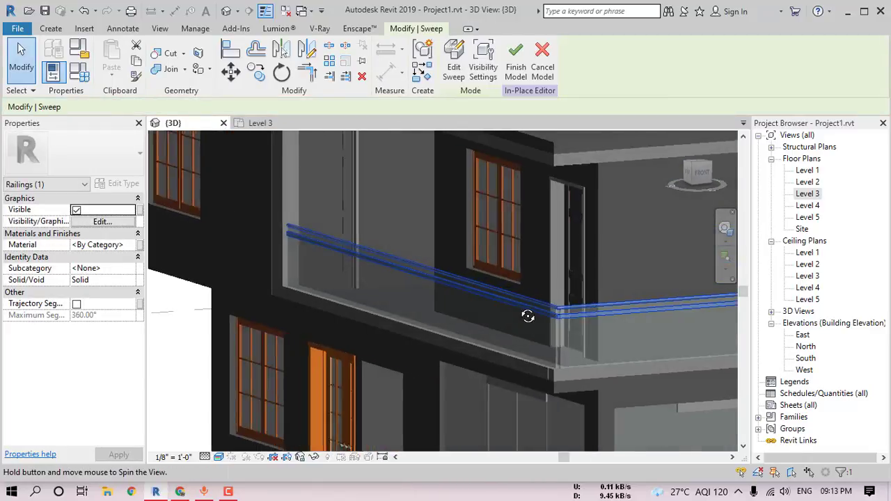
scroll(527, 316, "up", 5)
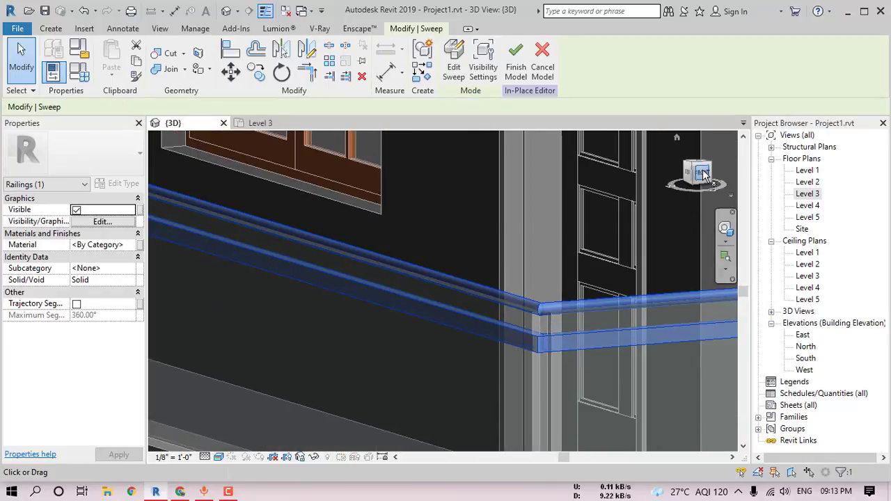
Reopen the hand rail sweep's profile from the front and set the circle's radius to 1/2".
left_click(701, 173)
left_click(453, 66)
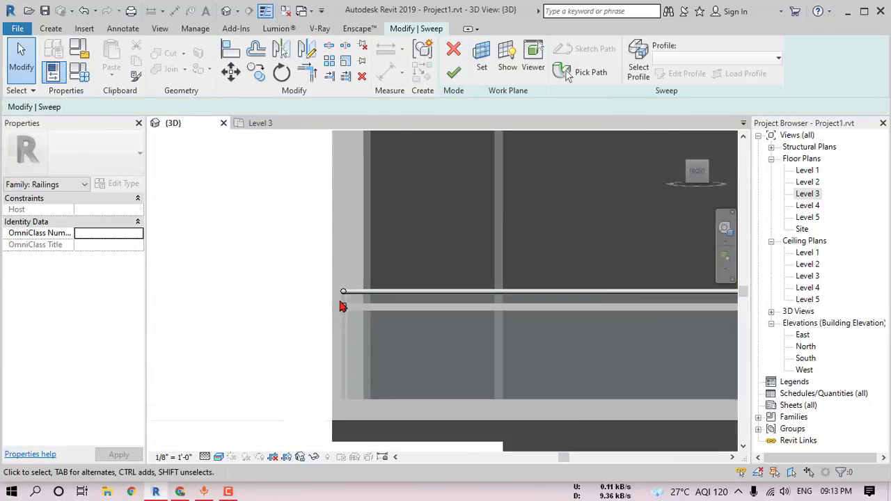
left_click(639, 70)
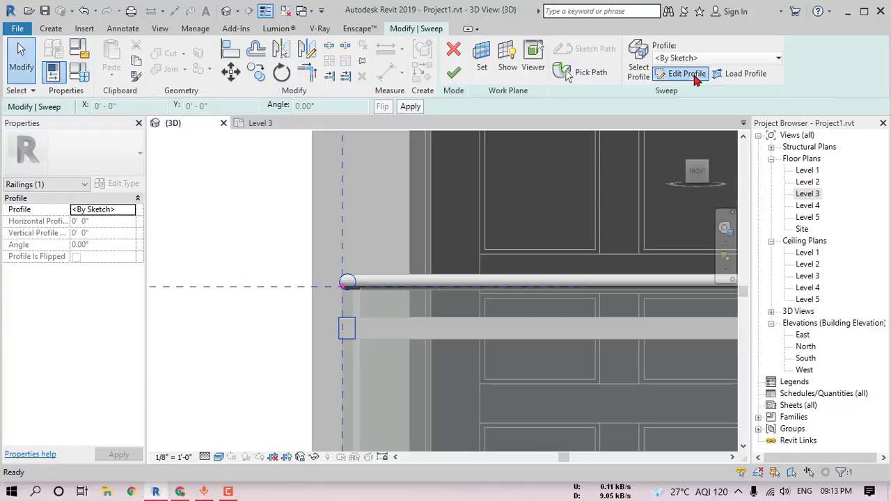
left_click(696, 78)
scroll(390, 270, "up", 4)
left_click(286, 291)
middle_click_drag(305, 290, 366, 264)
scroll(338, 276, "up", 2)
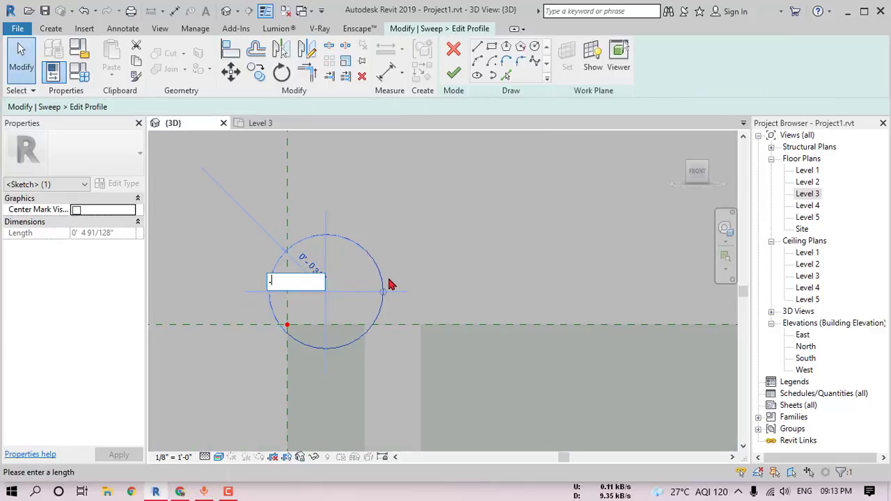
key("Return")
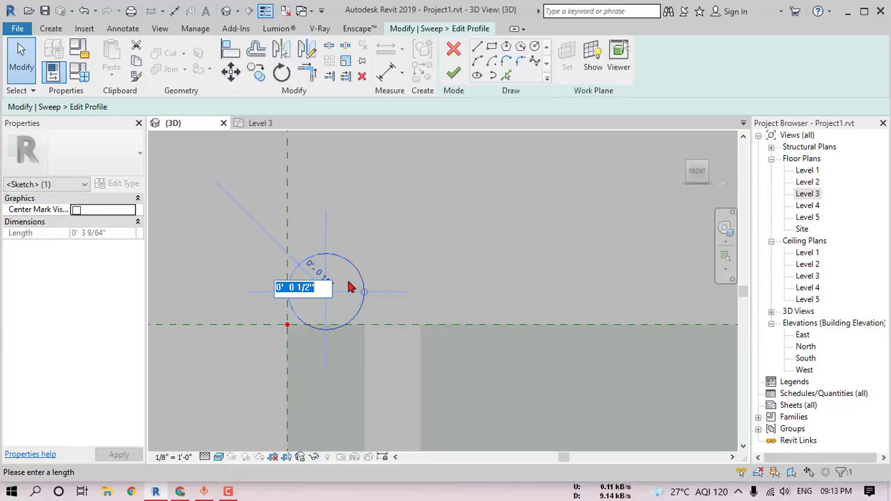
Set the profile circle's radius to 1" and finish the profile edit.
type("1")
key("Return")
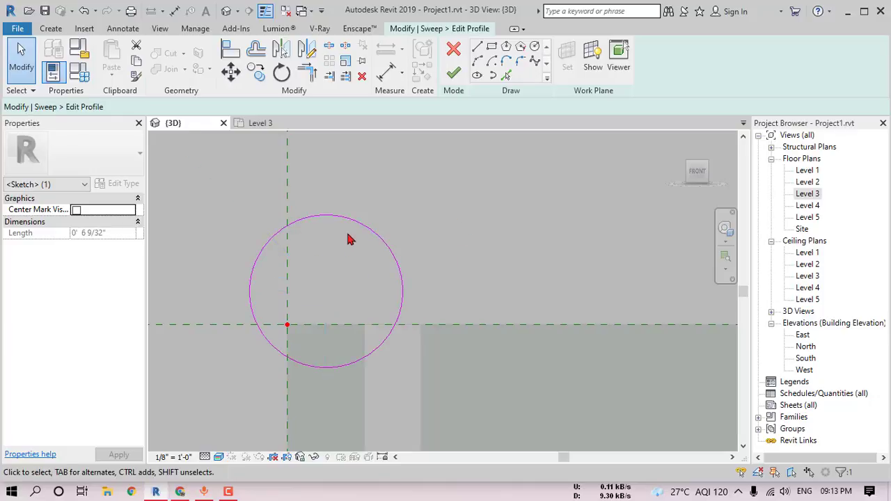
scroll(349, 239, "down", 3)
left_click(453, 73)
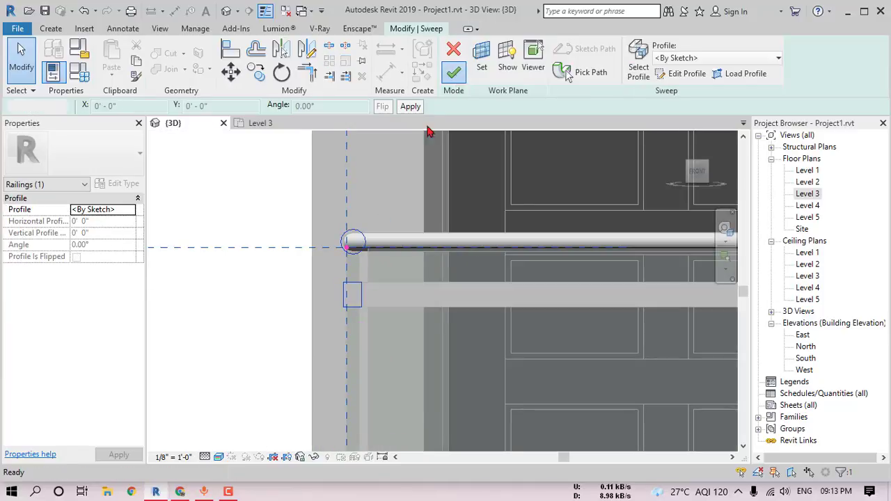
Examine the hand rail sweep in 3D and the balcony corner where the two glass panels meet.
scroll(353, 243, "down", 5)
middle_click_drag(444, 244, 487, 293, "shift")
left_click(549, 291)
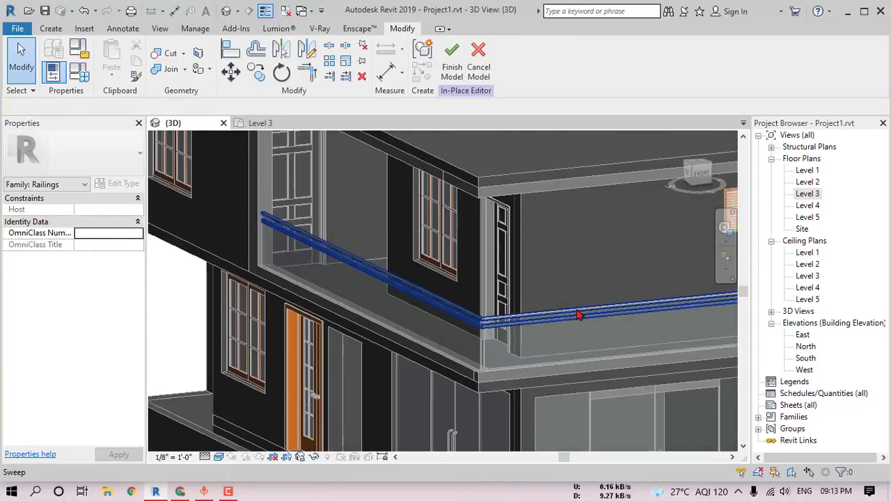
middle_click_drag(578, 315, 481, 328)
scroll(489, 311, "down", 3)
scroll(477, 327, "up", 3)
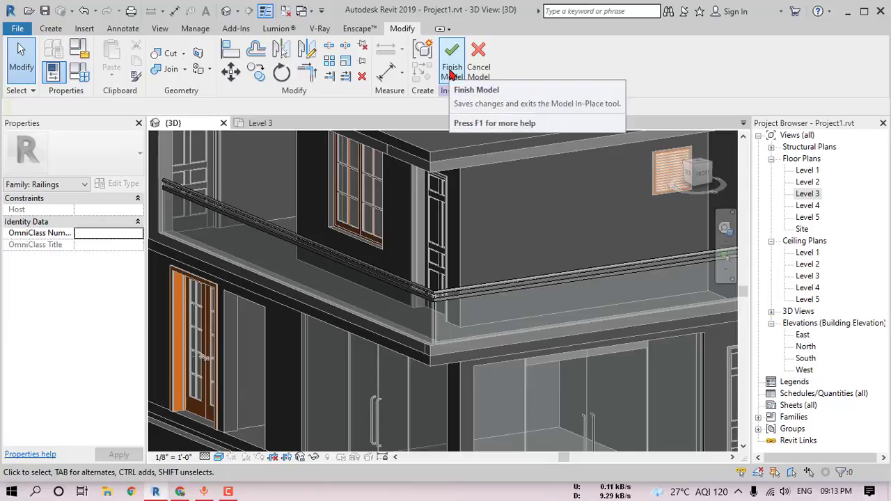
scroll(450, 327, "up", 3)
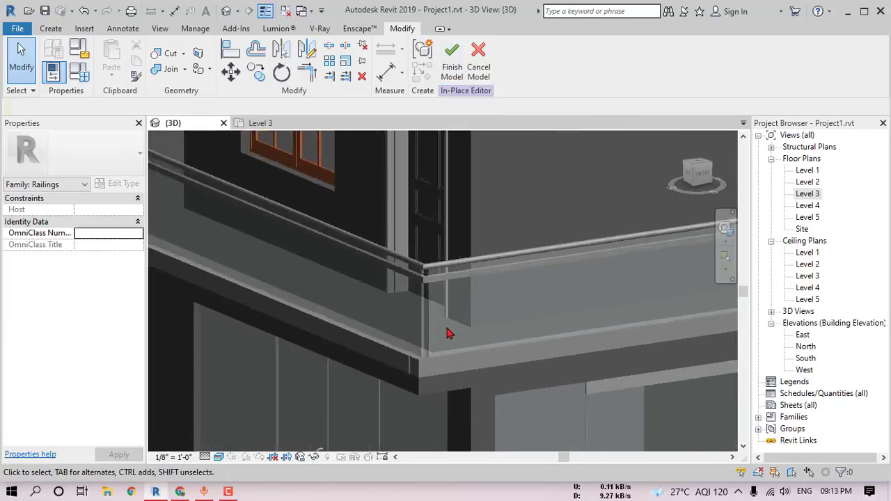
scroll(469, 250, "up", 2)
middle_click_drag(469, 250, 504, 255)
scroll(433, 405, "up", 4)
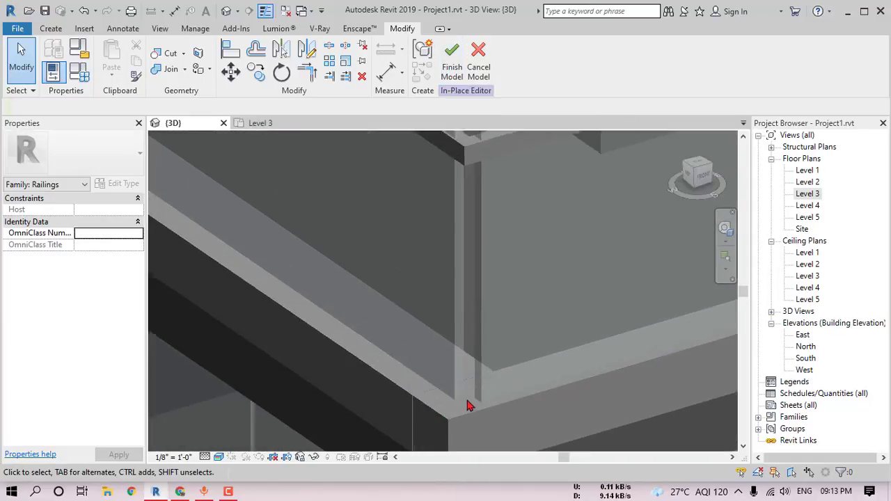
Start an extrusion and pick the top face of the border at the balcony's glass corner as its work plane.
left_click(51, 28)
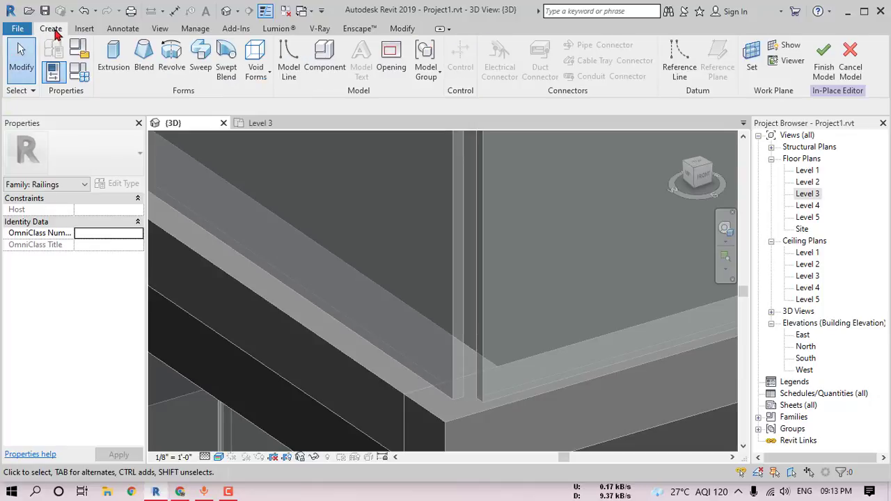
left_click(111, 62)
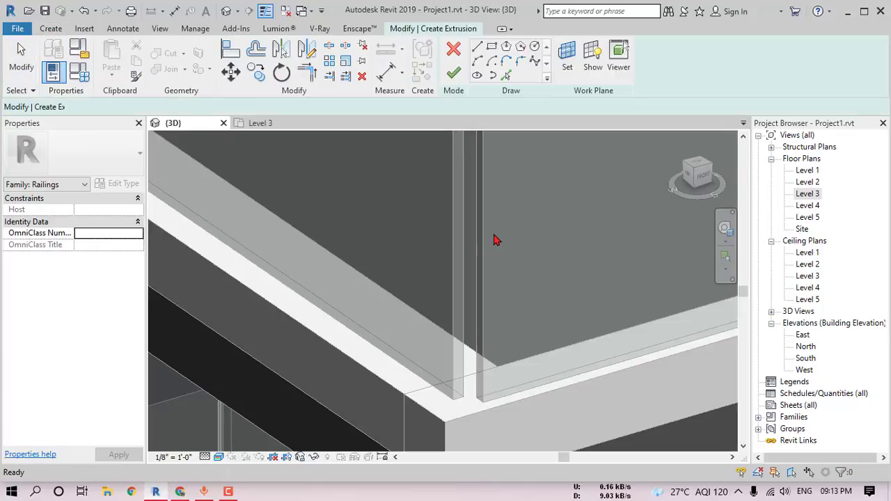
left_click(567, 69)
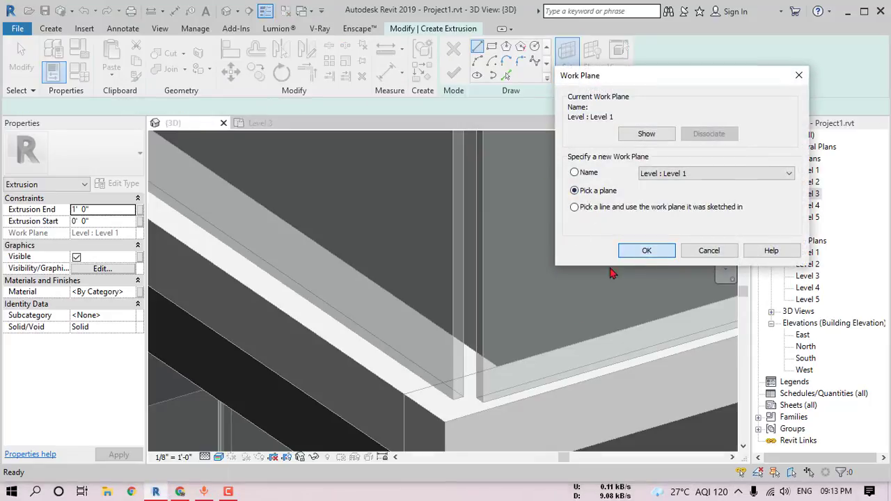
left_click(646, 250)
left_click(449, 401)
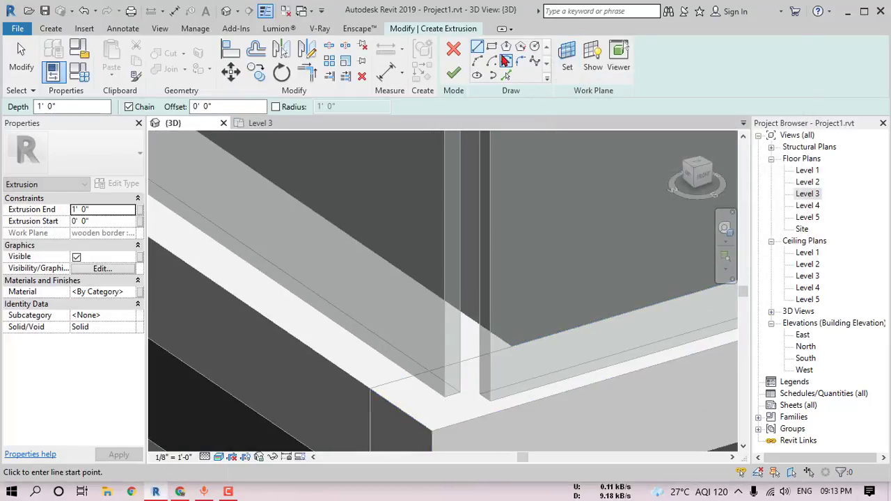
Sketch a rectangle spanning the full border width at the balcony corner and finish the extrusion.
left_click(492, 46)
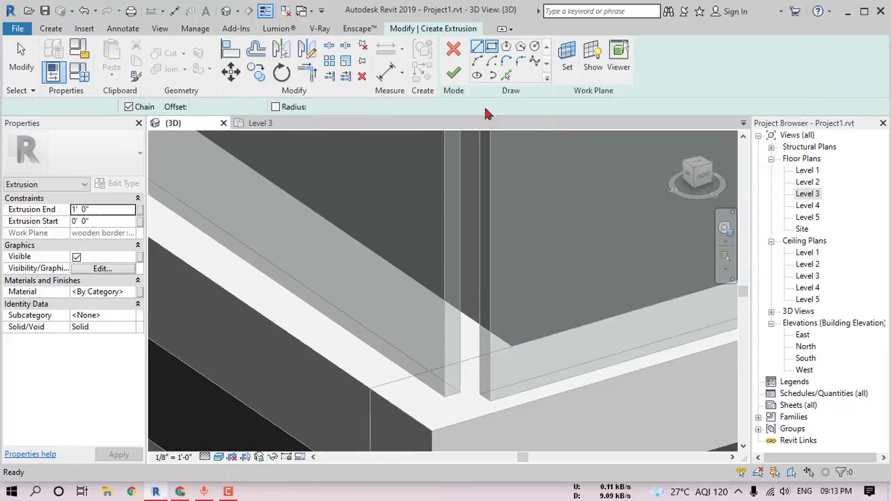
left_click(511, 346)
left_click(431, 431)
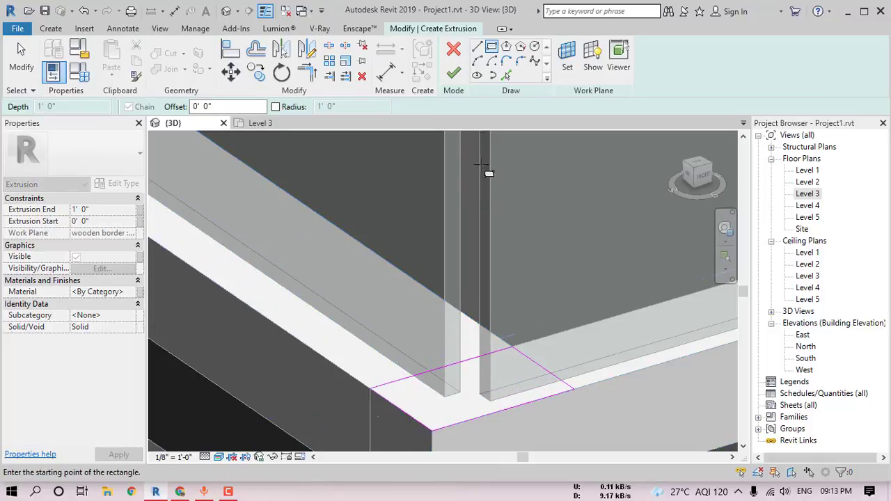
left_click(460, 80)
scroll(455, 304, "down", 3)
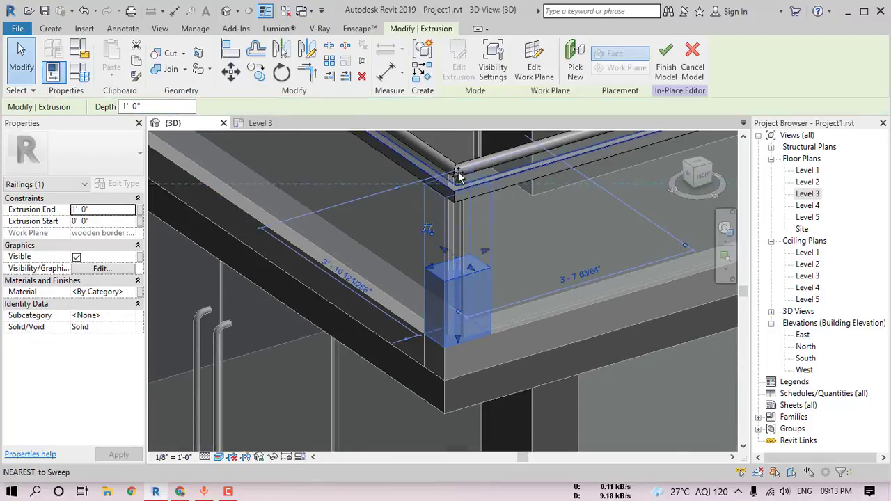
Stretch the corner extrusion's top up to the hand rail, making it 2' 6" tall.
left_click_drag(458, 175, 459, 171)
left_click(521, 295)
scroll(523, 298, "down", 1)
middle_click_drag(523, 298, 537, 279, "shift")
scroll(533, 275, "down", 2)
middle_click_drag(501, 223, 488, 311)
scroll(469, 282, "up", 2)
Reopen the corner post's extrusion sketch for editing in the Level 3 floor plan.
left_click(468, 271)
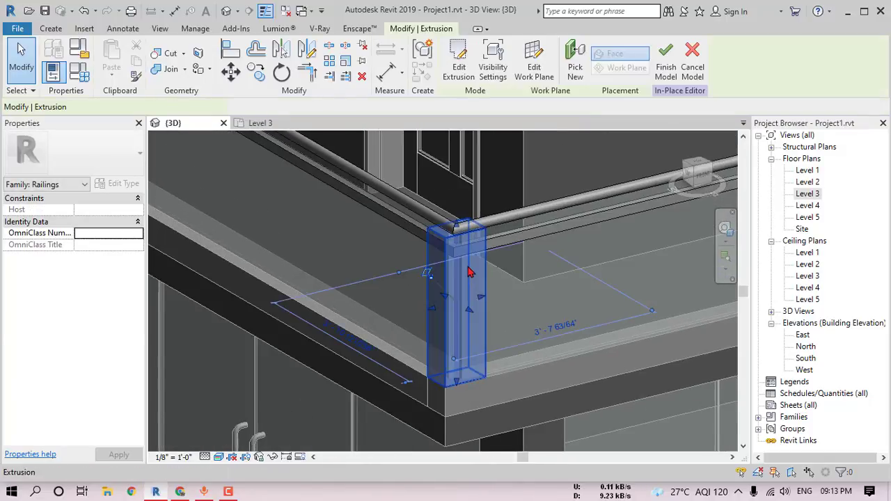
left_click(457, 70)
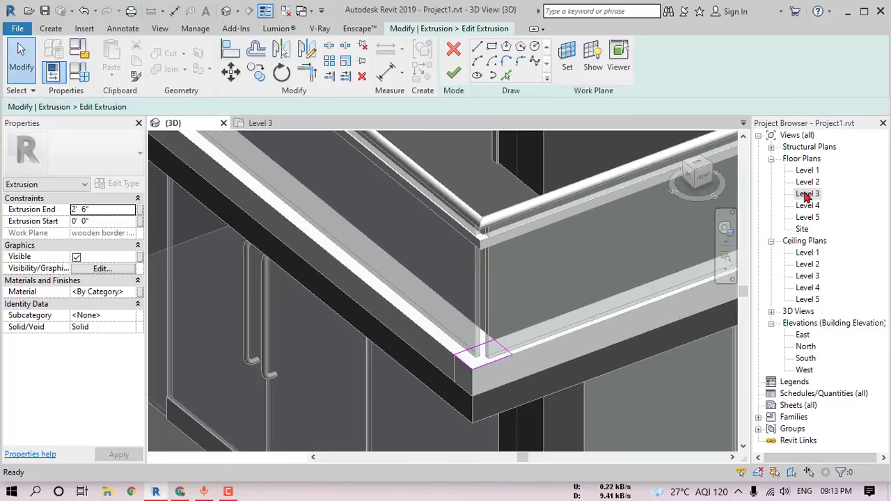
double_click(803, 193)
scroll(424, 282, "down", 3)
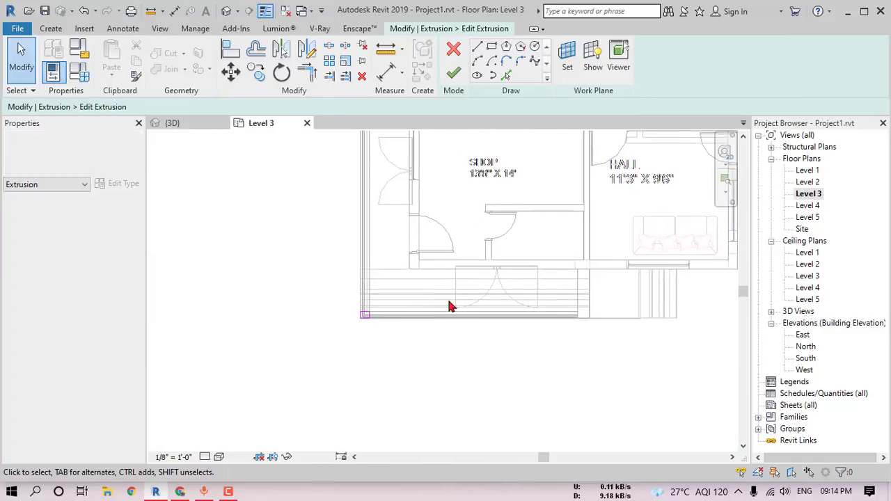
scroll(338, 318, "up", 8)
scroll(390, 265, "up", 3)
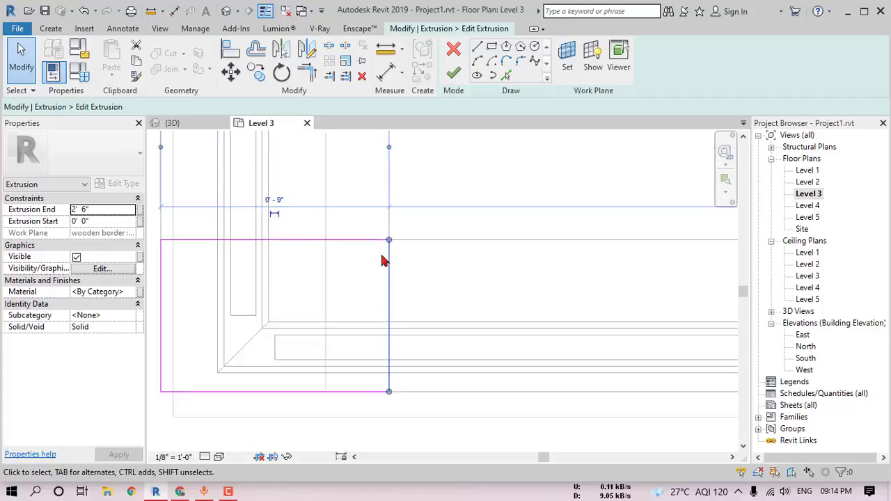
Delete the oversized rectangle from the corner post's sketch.
left_click(391, 240)
mouse_move(282, 309)
left_mouse_down()
mouse_move(252, 332)
mouse_move(391, 238)
left_mouse_up()
left_click(362, 271)
scroll(362, 271, "down", 3)
left_click_drag(224, 219, 419, 361)
key("Delete")
Sketch a smaller rectangle around the mitred rail corner, finish the extrusion, and return to the 3D view.
scroll(321, 302, "up", 2)
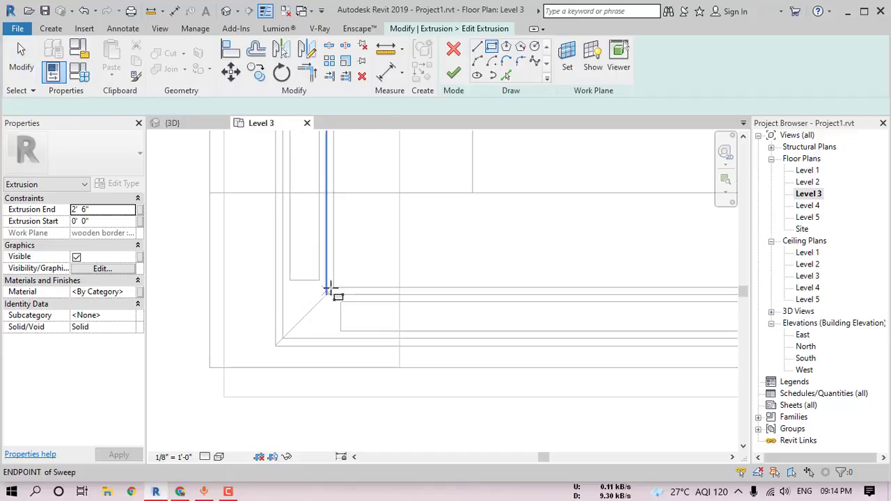
left_click(335, 281)
left_click(275, 346)
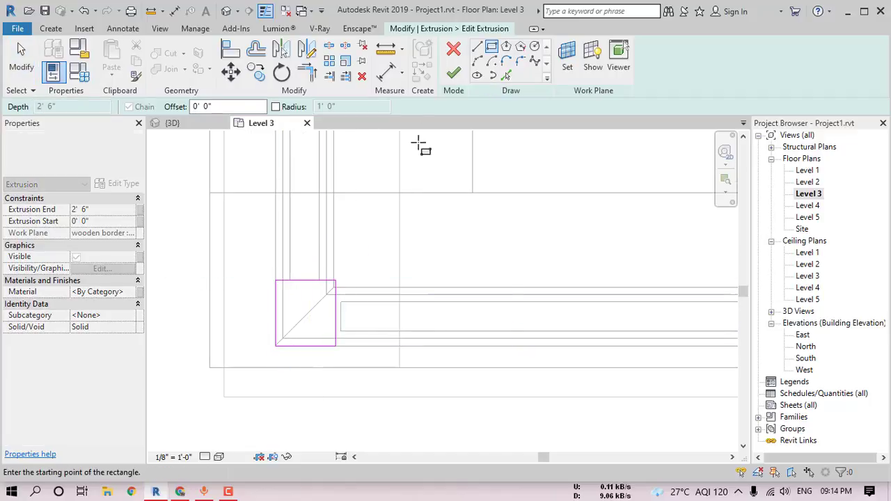
left_click(453, 72)
left_click(226, 12)
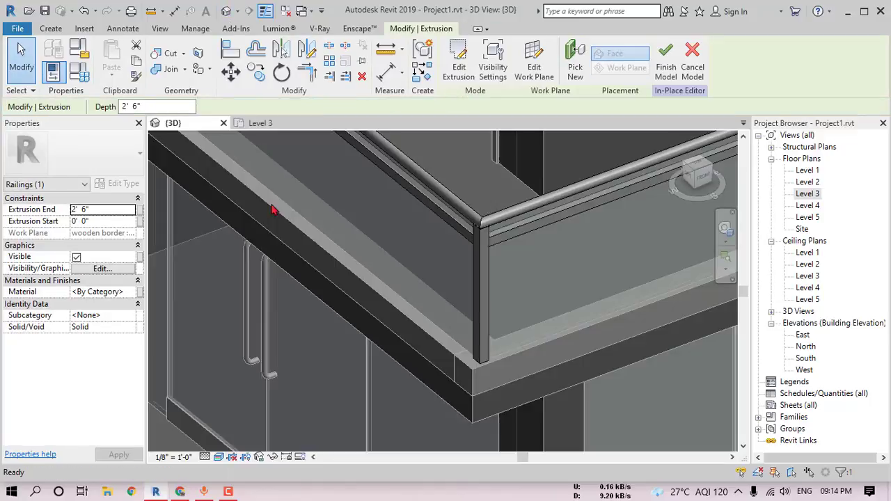
Check the slim corner post beneath the hand rail and finish the in-place model.
key("Escape")
scroll(388, 236, "up", 4)
left_click(387, 250)
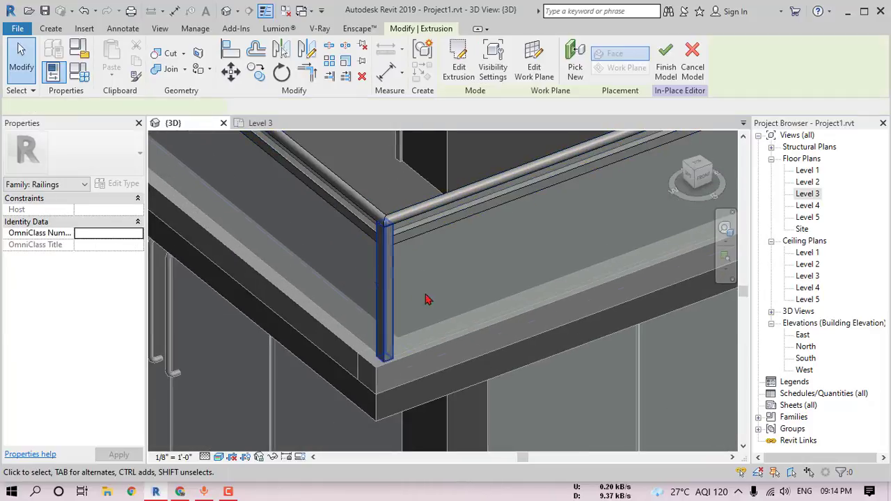
key("Escape")
scroll(421, 279, "down", 4)
middle_click_drag(435, 271, 496, 270, "shift")
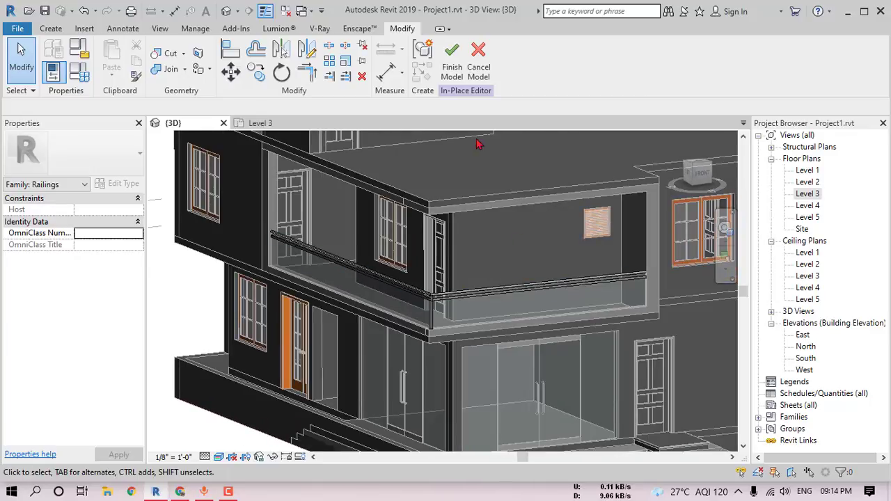
left_click(452, 59)
middle_click_drag(556, 282, 544, 235)
middle_click_drag(490, 253, 539, 260, "shift")
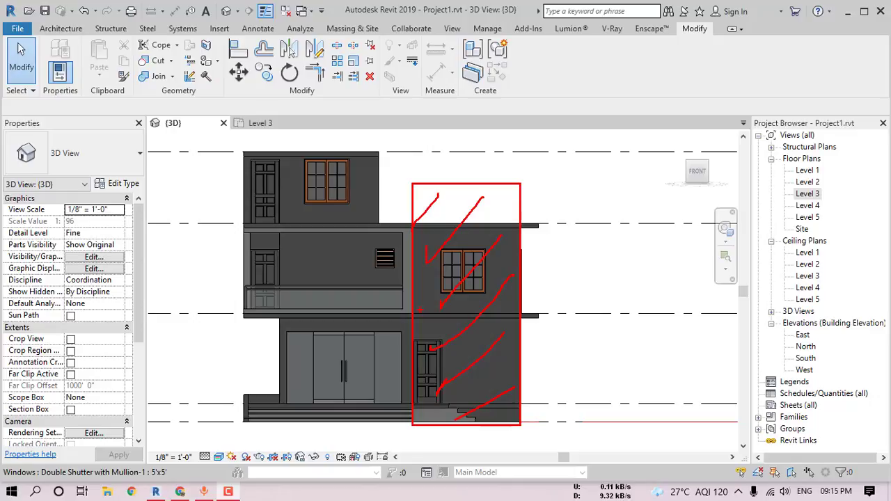
Open the Level 4 floor plan and start a Generic - 6" basic wall with an unconnected height of 4'.
key("Escape")
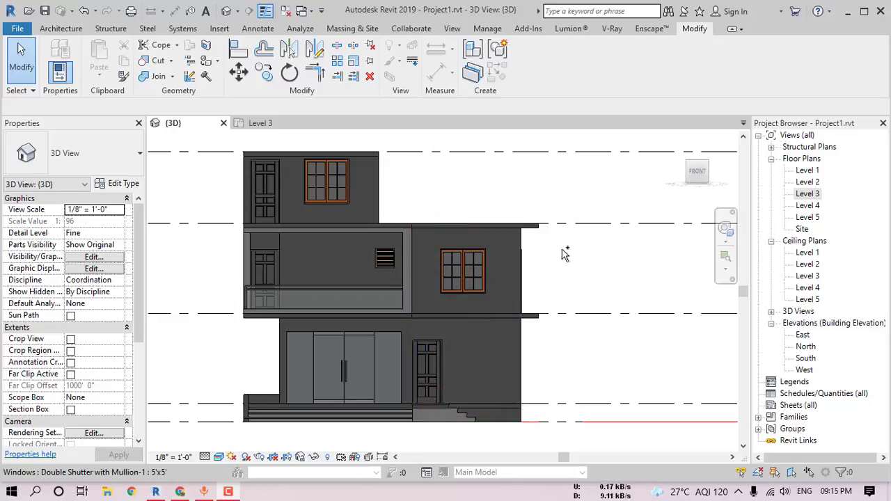
middle_click_drag(570, 252, 626, 264, "shift")
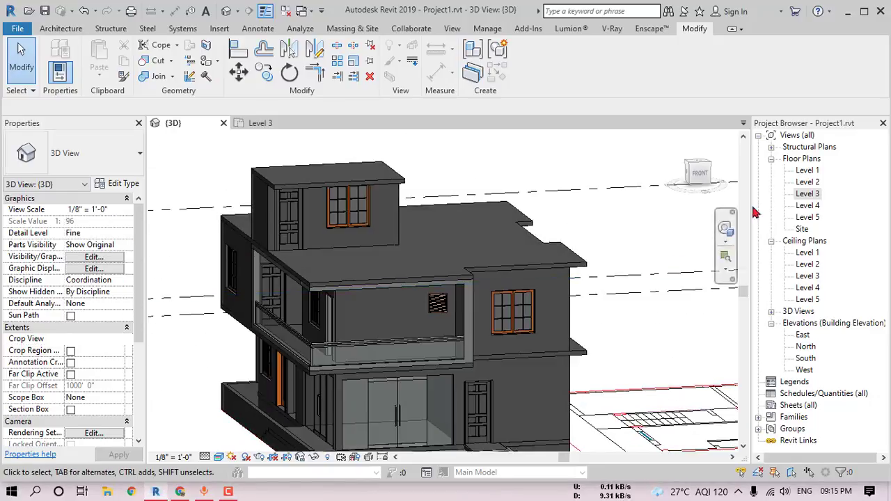
double_click(807, 206)
left_click(61, 27)
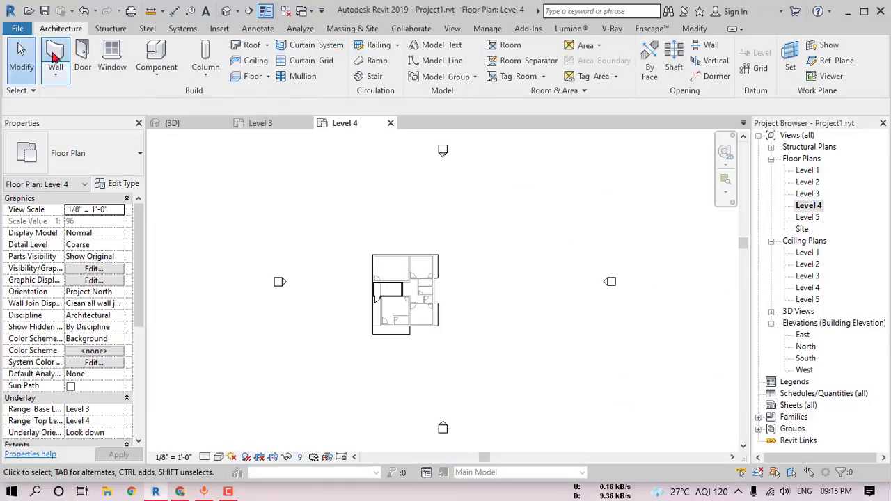
left_click(56, 59)
left_click(121, 168)
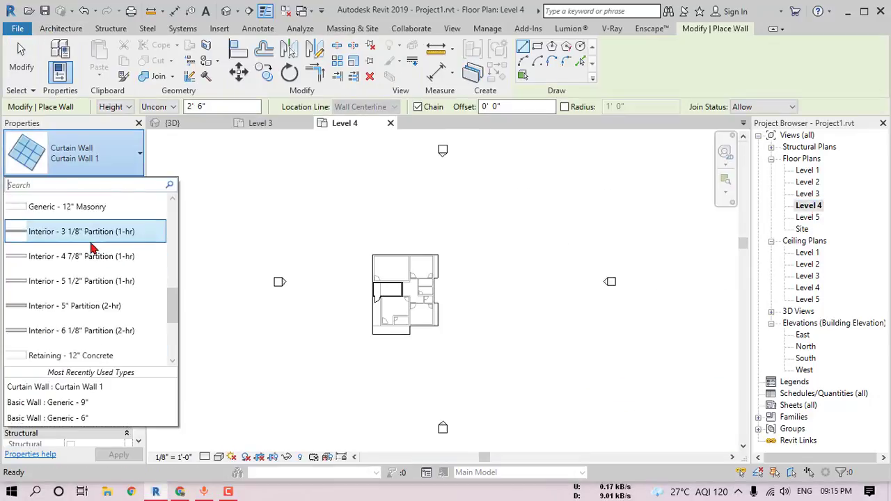
scroll(63, 249, "up", 5)
left_click(89, 239)
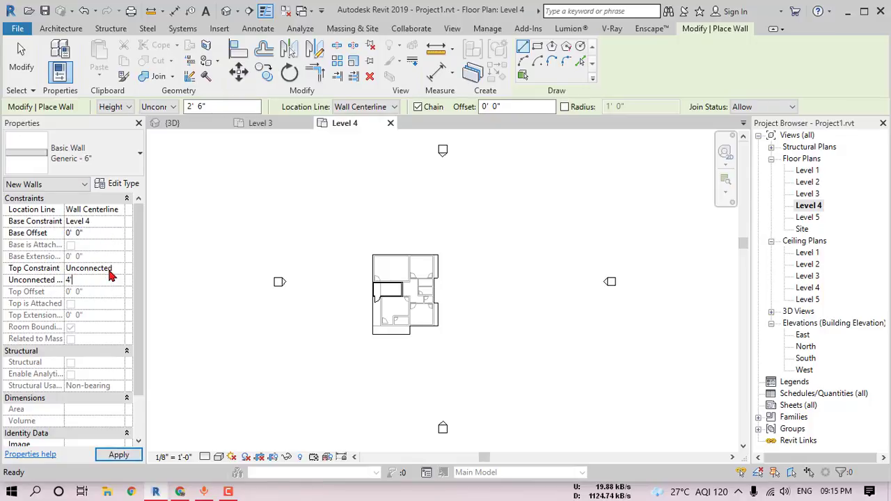
Set the location line to Finish Face: Exterior and draw the wall along the slab's front edge from its inner corner to the side wall below.
scroll(423, 327, "up", 8)
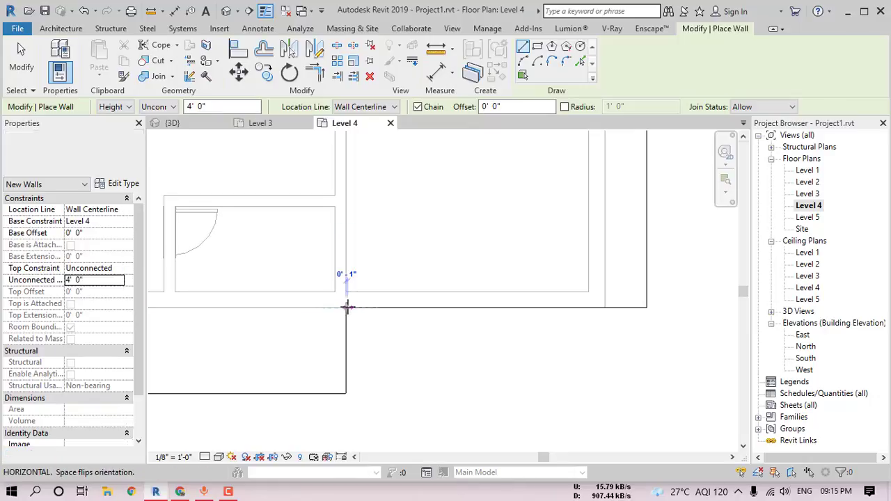
key("Escape")
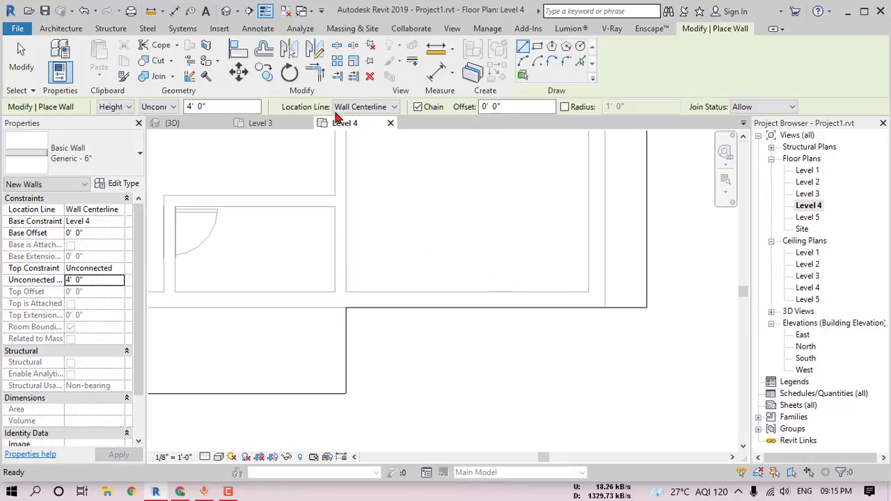
left_click(360, 107)
left_click(375, 140)
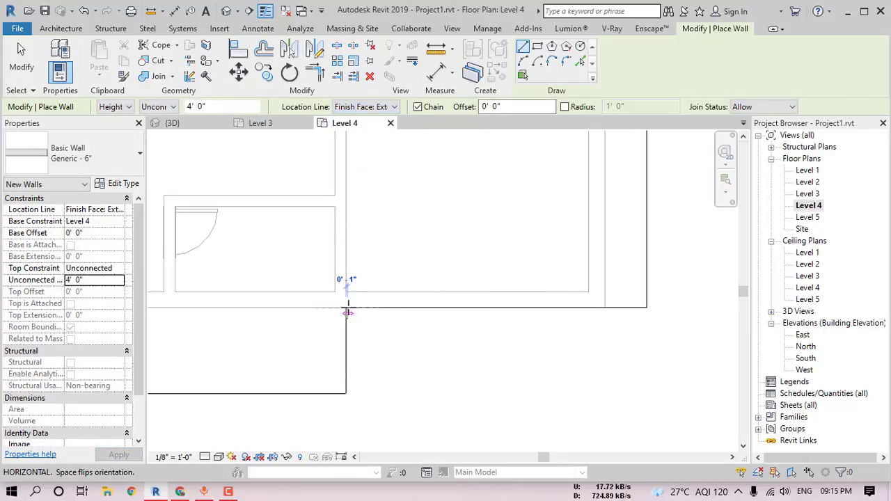
left_click(347, 307)
left_click(646, 309)
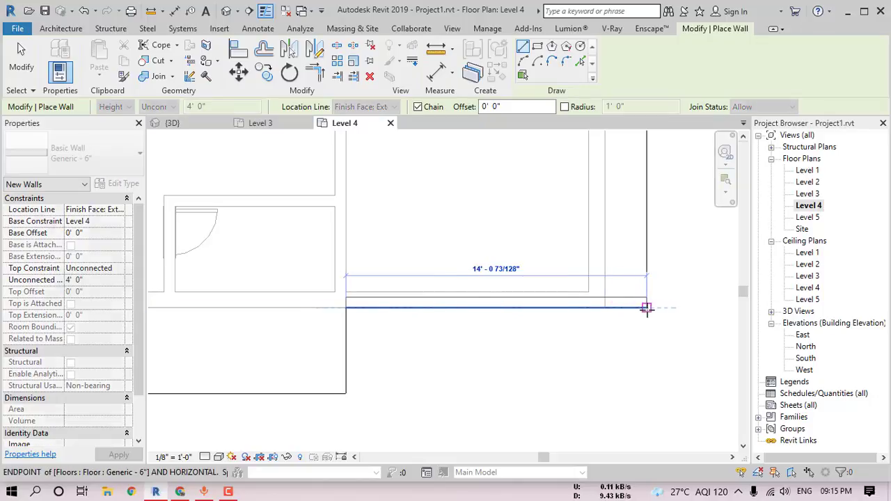
left_click(604, 304)
key("Escape")
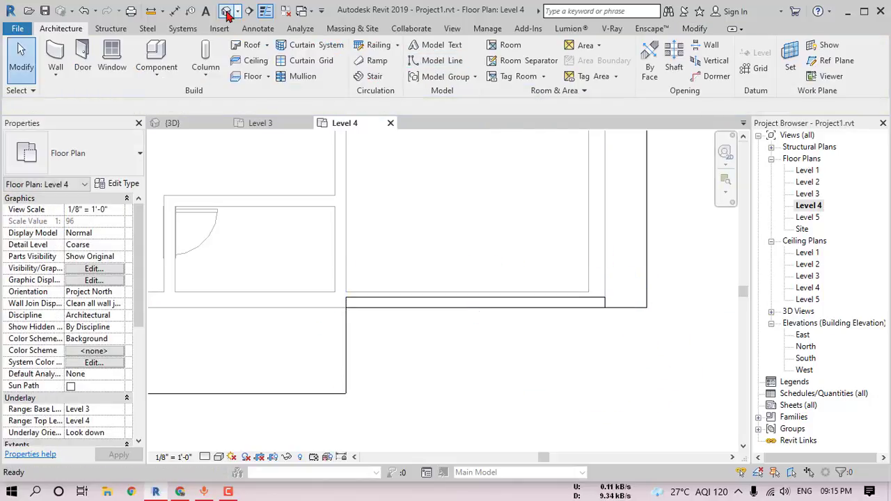
Examine the new roof parapet wall in 3D and from the front against the facade below.
left_click(226, 11)
middle_click_drag(603, 304, 561, 291, "shift")
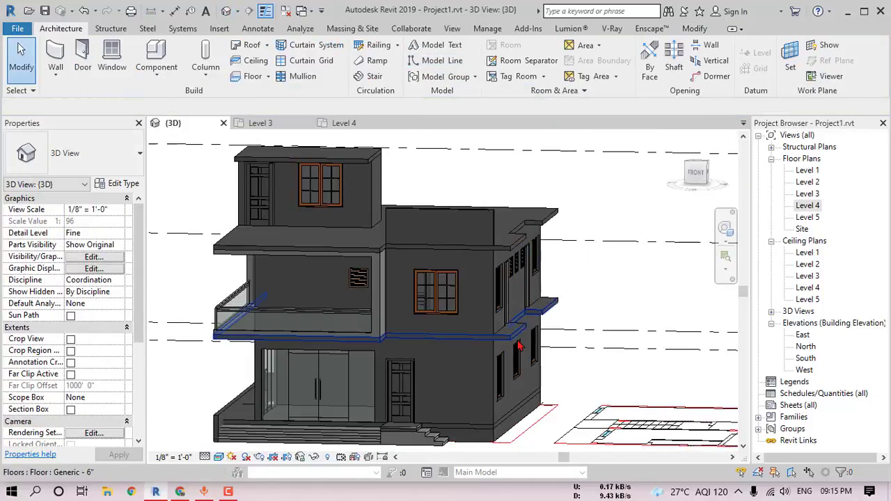
middle_click_drag(529, 341, 553, 314, "shift")
left_click(694, 174)
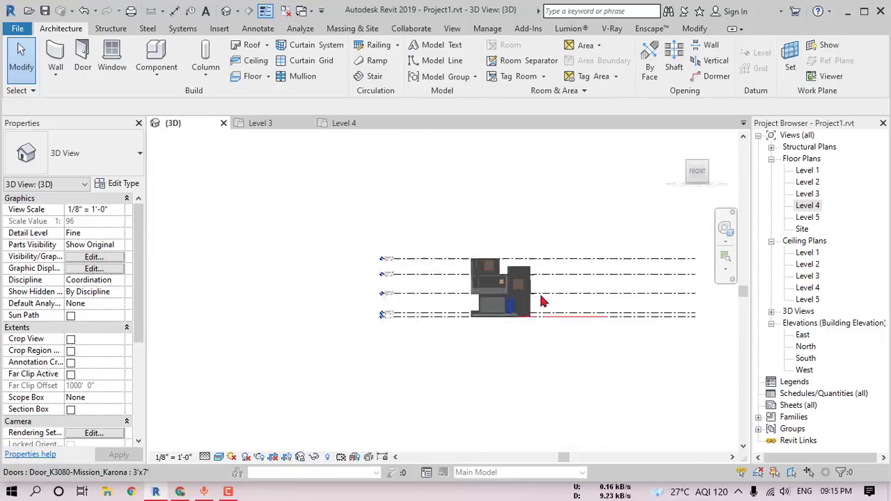
scroll(460, 306, "up", 6)
middle_click_drag(454, 312, 478, 310)
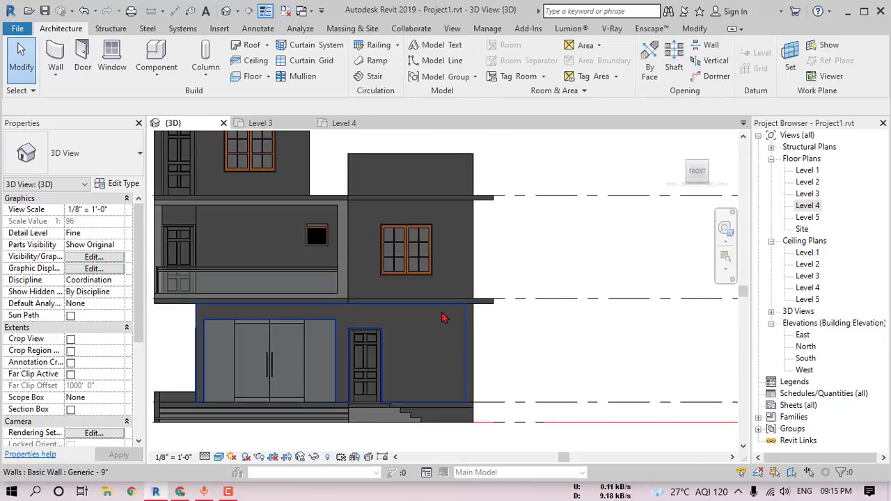
scroll(444, 317, "up", 1)
scroll(465, 306, "down", 1)
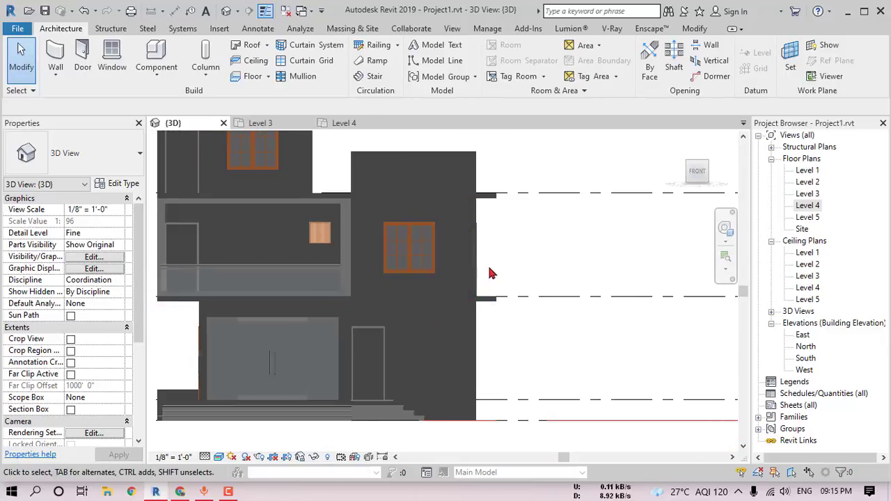
Start an in-place model in the Casework category and name it "wall tile".
left_click(159, 78)
left_click(174, 129)
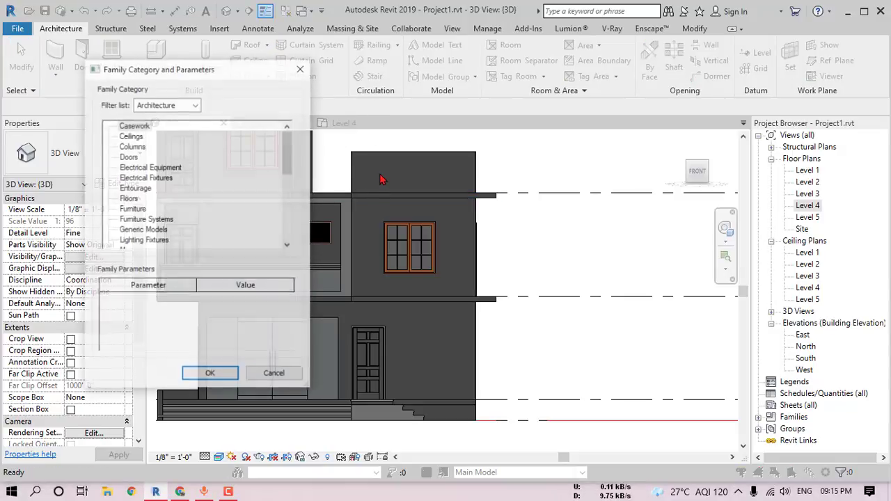
left_click(211, 375)
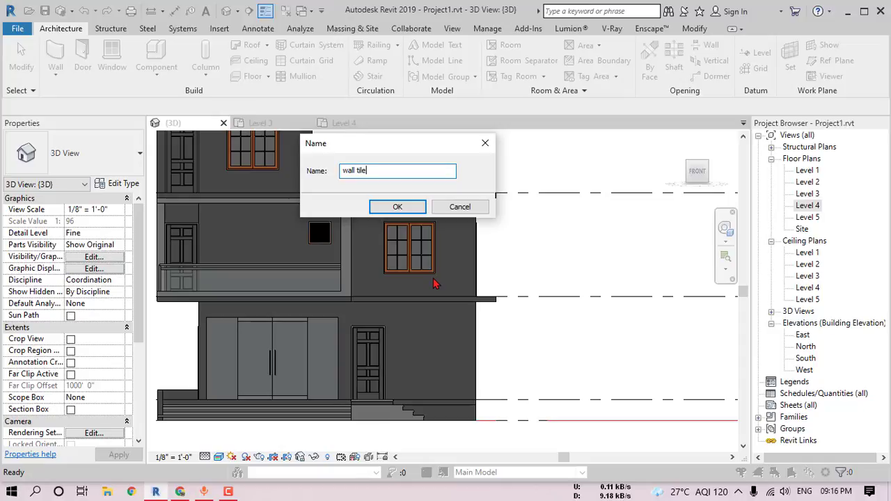
type("wall tile")
left_click(394, 206)
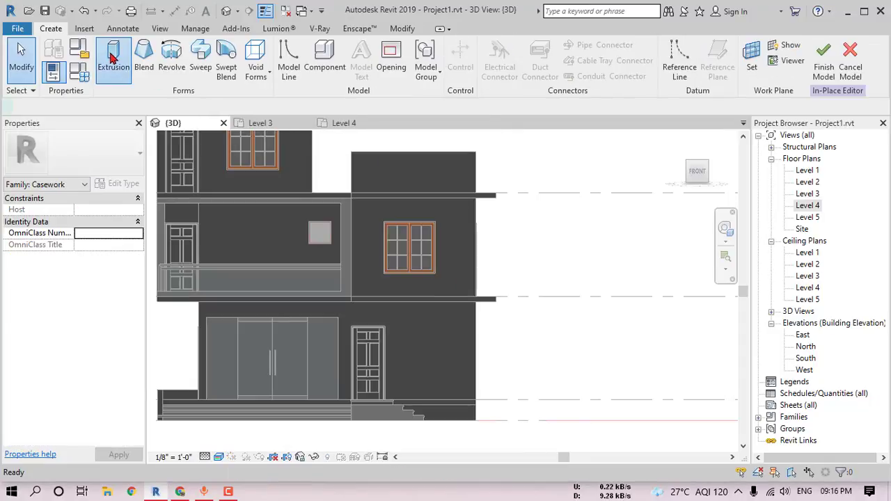
Start an Extrusion and pick the front facade wall's face beside the balcony as its work plane.
left_click(113, 59)
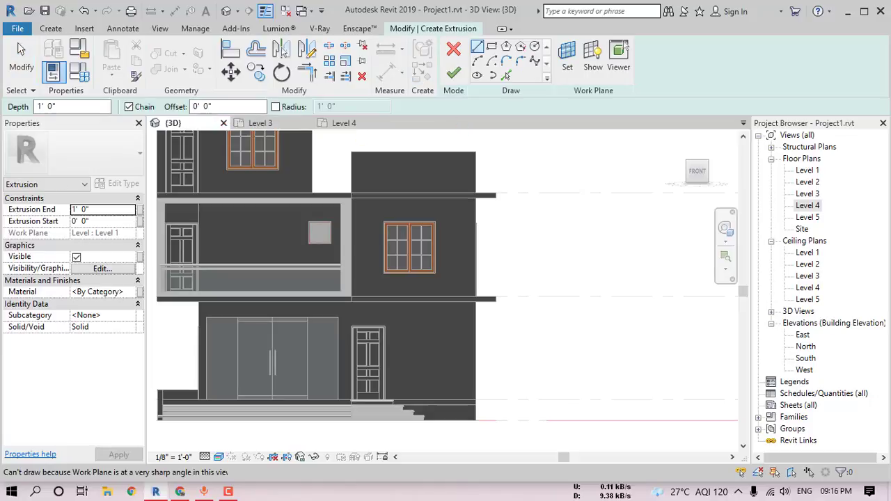
left_click(568, 66)
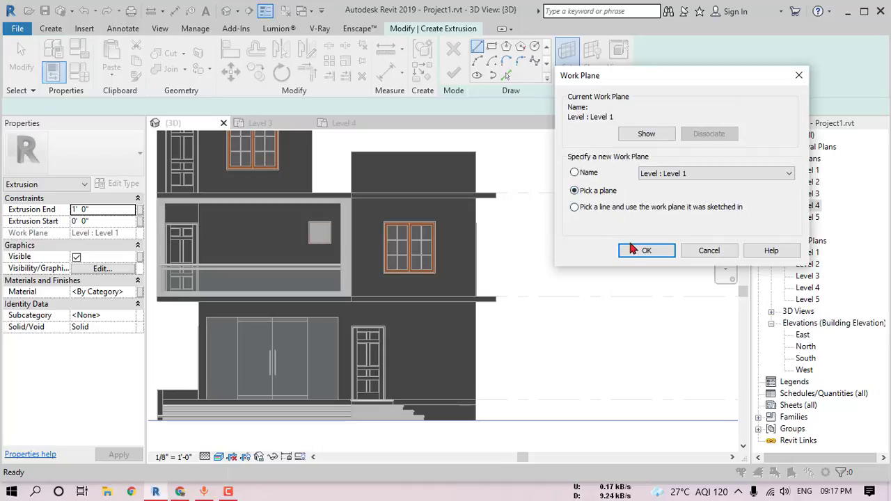
left_click(632, 249)
left_click(459, 209)
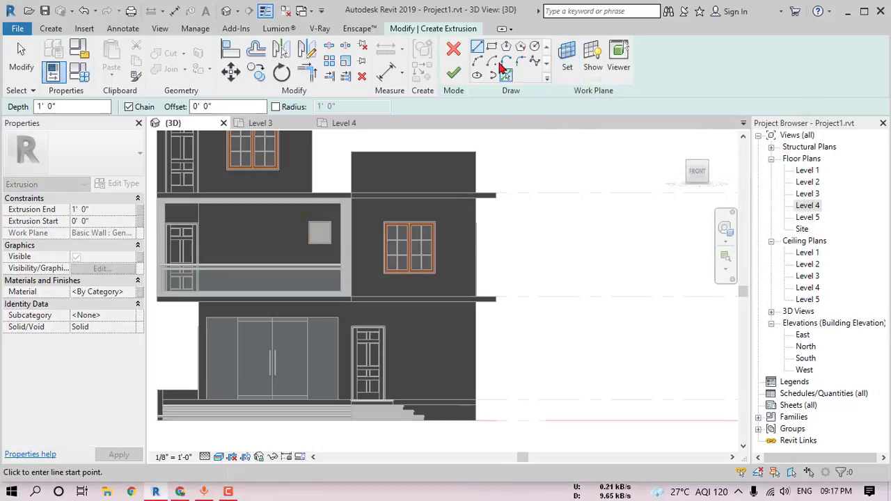
Sketch a rectangle about 26' high around the whole front wall section, from the parapet's upper corner to the wall base.
left_click(491, 47)
left_click(352, 152)
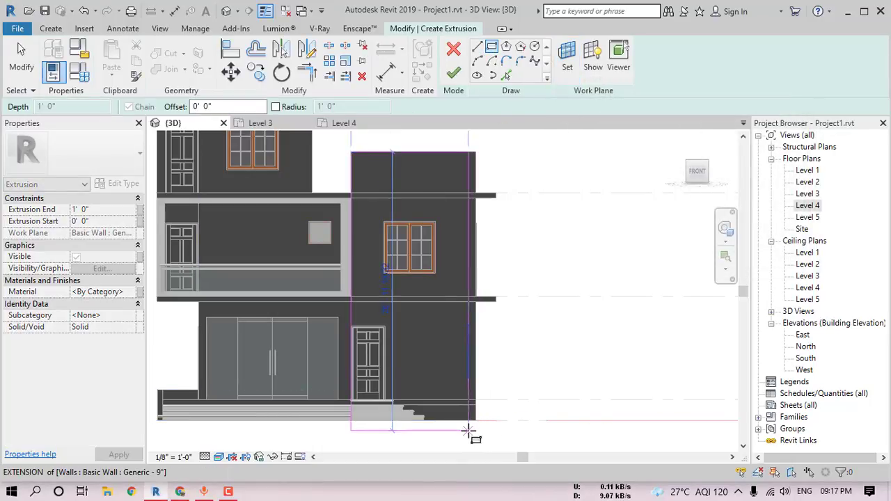
scroll(468, 430, "up", 2)
left_click(489, 415)
scroll(511, 354, "up", 2)
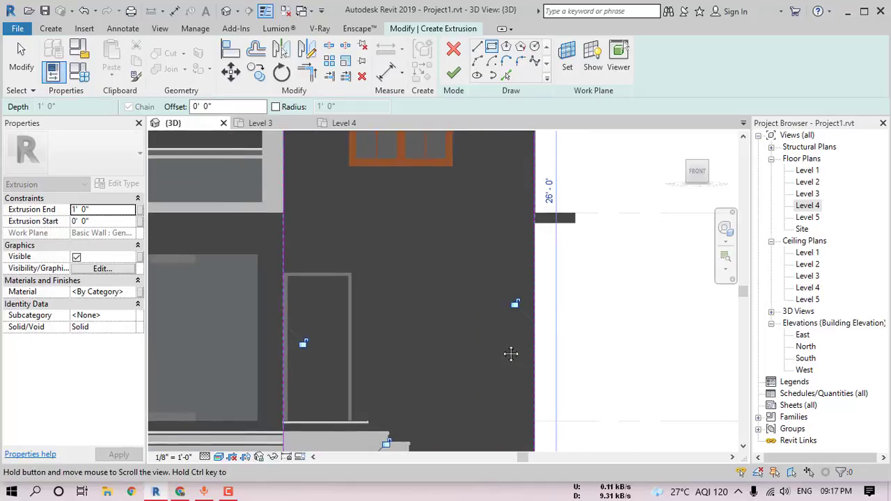
middle_click_drag(516, 306, 517, 369)
middle_click_drag(441, 166, 440, 198)
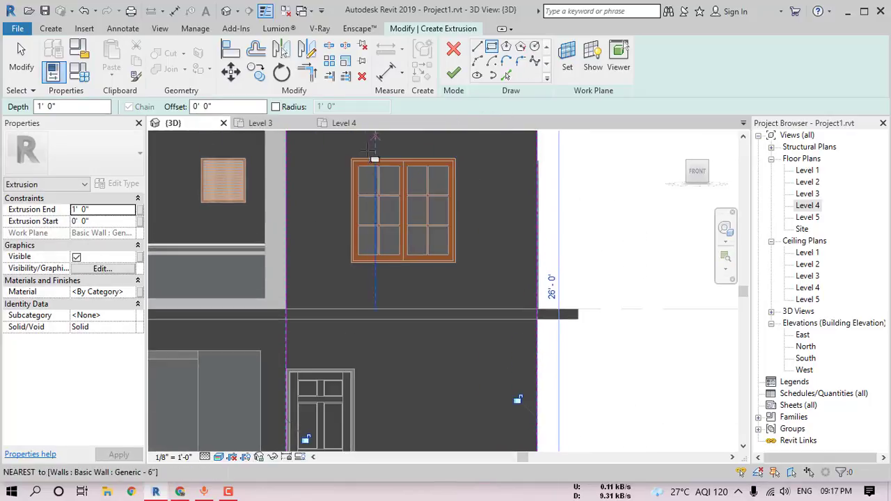
Sketch a rectangle around the upper-floor window so the wall tile leaves it open.
scroll(368, 149, "up", 3)
left_click(344, 163)
left_click(525, 344)
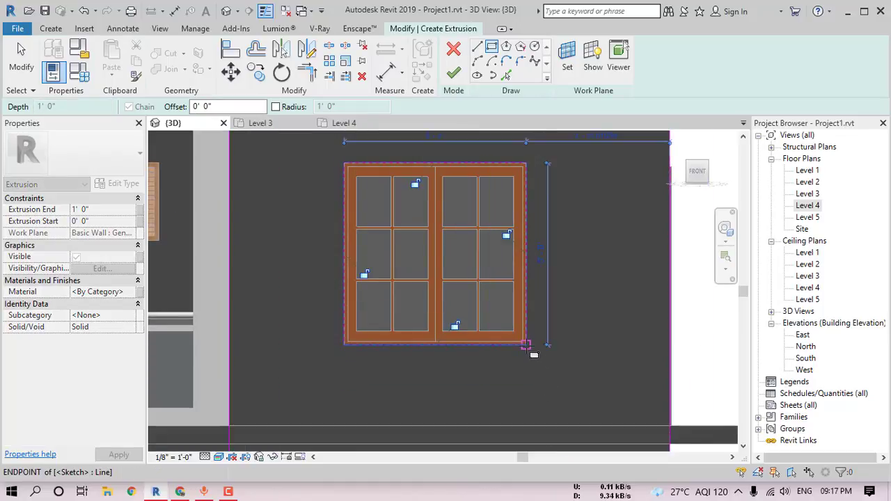
Sketch a rectangle around the front door from its upper frame corner down past the threshold into the entrance steps.
scroll(527, 348, "down", 2)
middle_click_drag(530, 378, 564, 219)
scroll(393, 307, "up", 5)
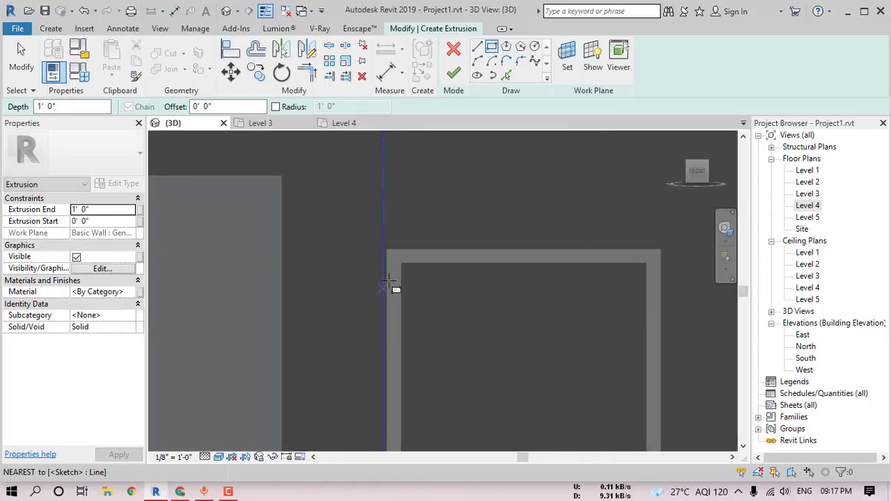
scroll(397, 263, "up", 3)
left_click(375, 237)
scroll(422, 297, "down", 3)
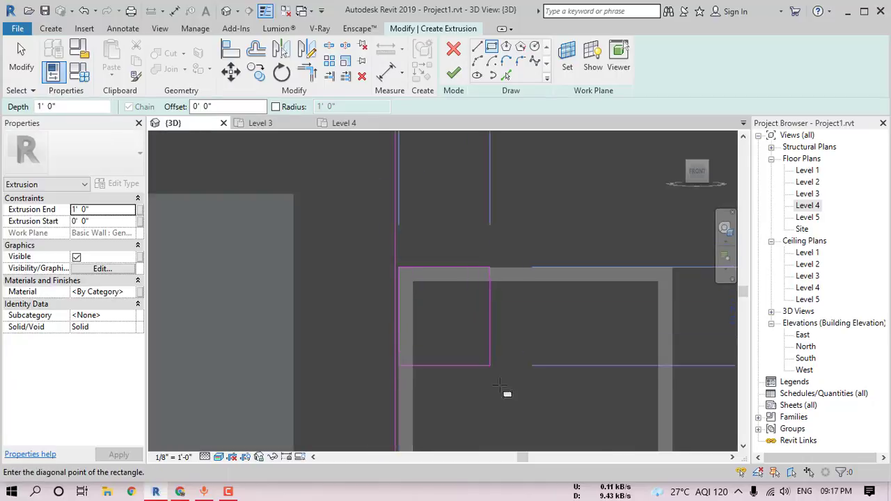
scroll(499, 385, "down", 2)
middle_click_drag(509, 382, 533, 130)
middle_click_drag(632, 378, 608, 270)
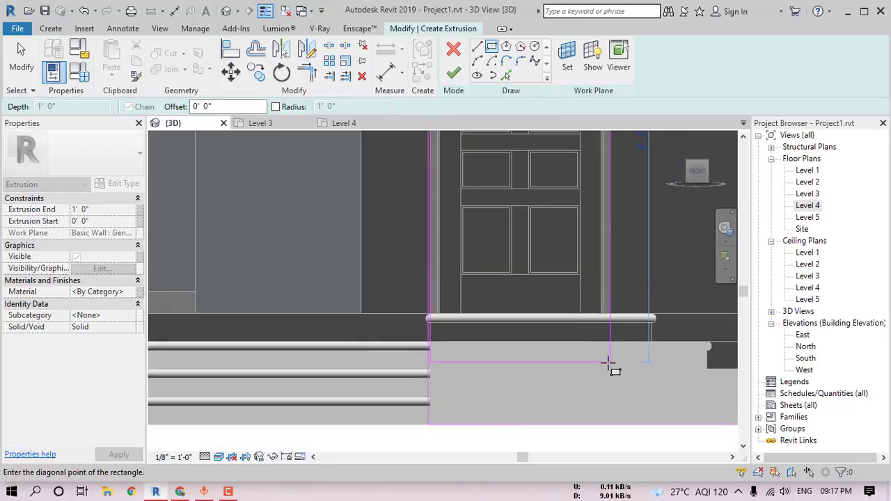
scroll(609, 346, "up", 2)
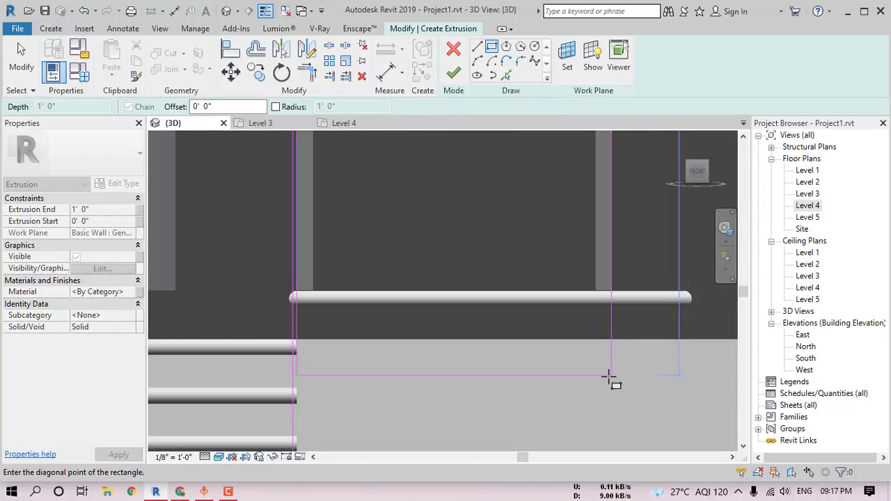
left_click(611, 376)
scroll(529, 337, "down", 3)
scroll(536, 341, "down", 3)
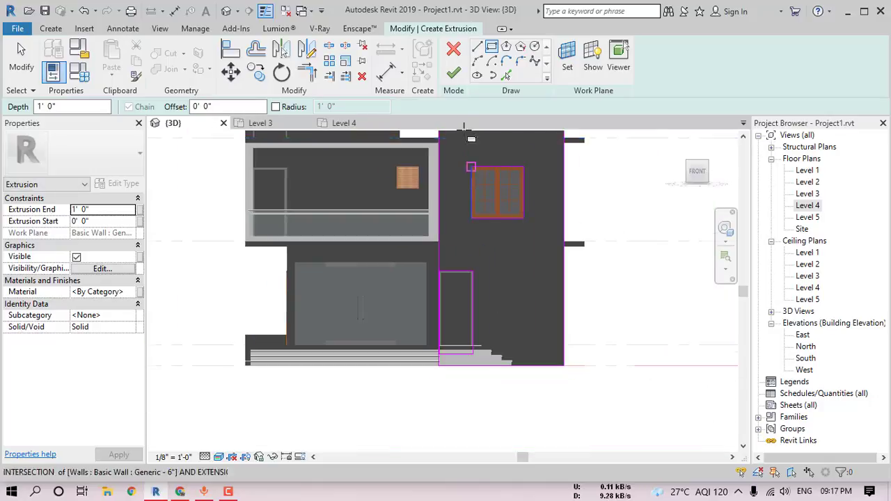
Complete the wall tile extrusion and set its Extrusion End to 3".
left_click(453, 72)
middle_click_drag(611, 214, 523, 292, "shift")
middle_click_drag(523, 293, 474, 392)
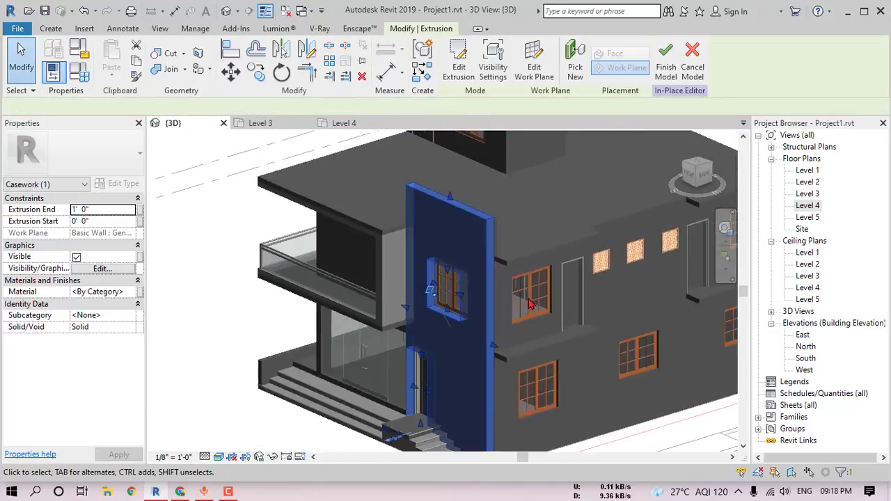
scroll(460, 244, "up", 2)
key("Escape")
middle_click_drag(421, 270, 520, 288, "shift")
left_click(456, 313)
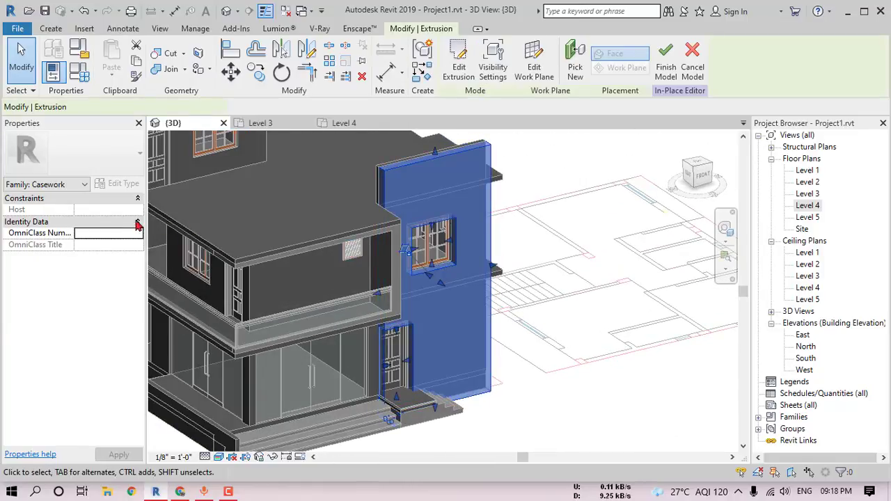
left_click(106, 213)
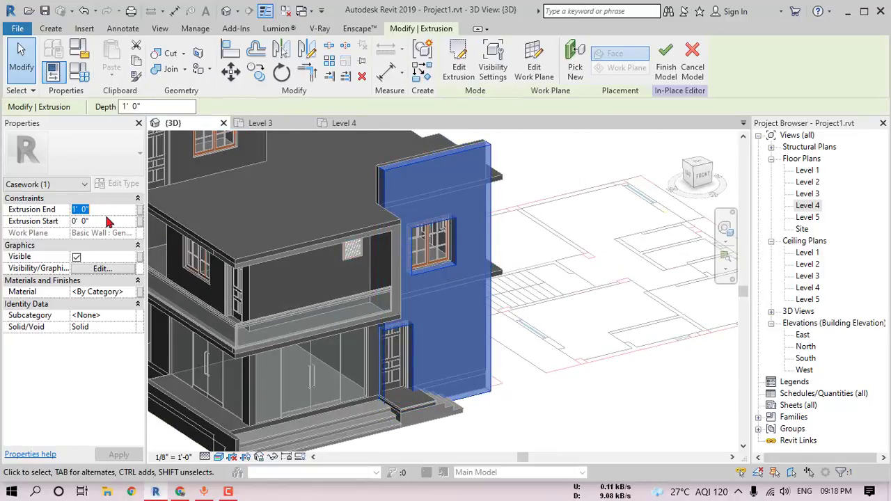
type("3")
key("Return")
key("Escape")
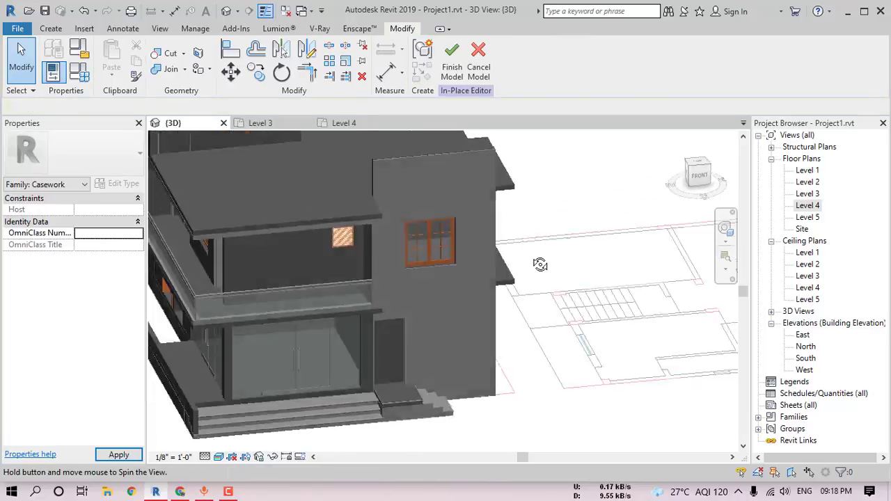
Start another Extrusion in the same model and pick the wall tile's front face as its work plane.
middle_click_drag(541, 260, 574, 240, "shift")
scroll(506, 233, "up", 3)
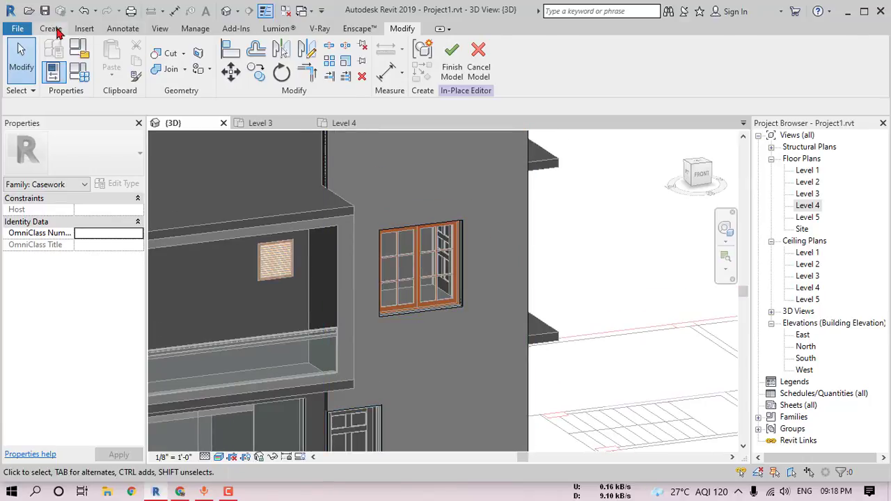
left_click(51, 28)
left_click(112, 62)
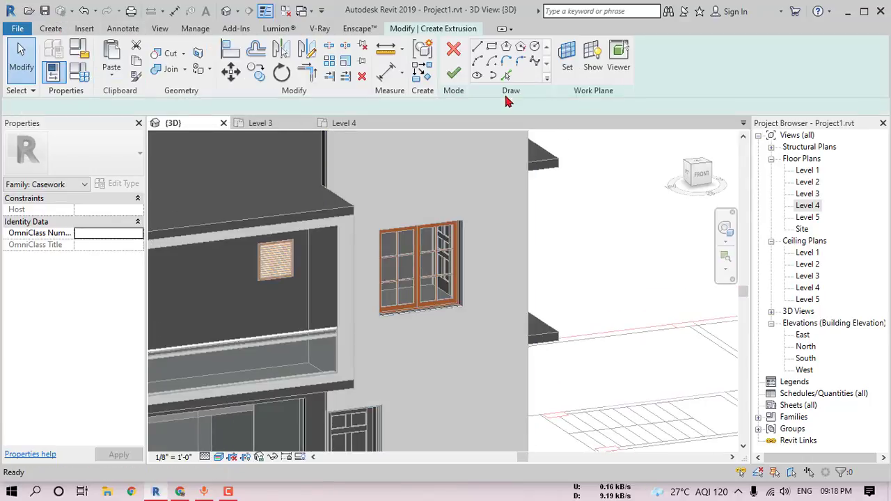
left_click(565, 61)
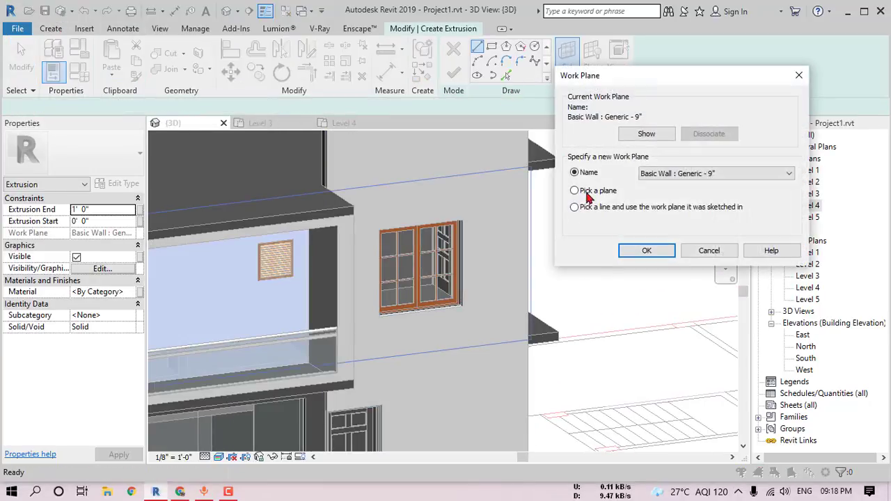
left_click(644, 250)
left_click(467, 201)
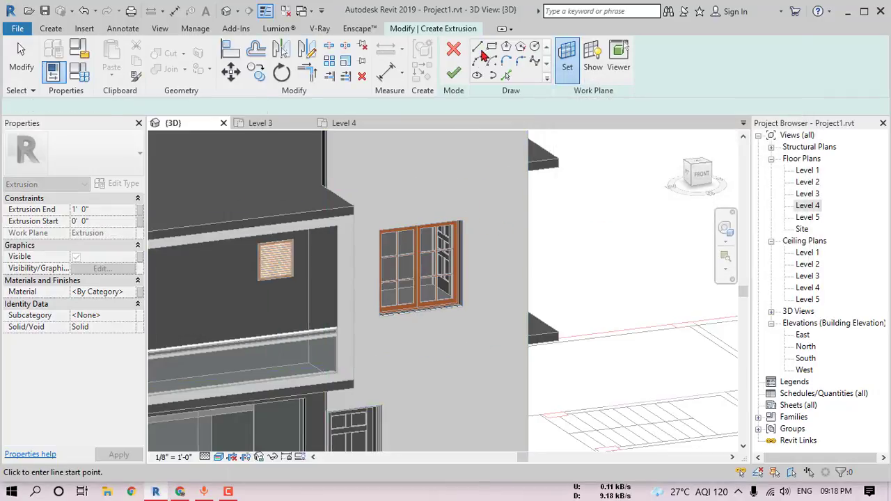
Sketch a 5' by 5' rectangle around the window and a second one offset 6" outward, and complete the 1' deep frame extrusion.
scroll(386, 194, "up", 3)
left_click(385, 237)
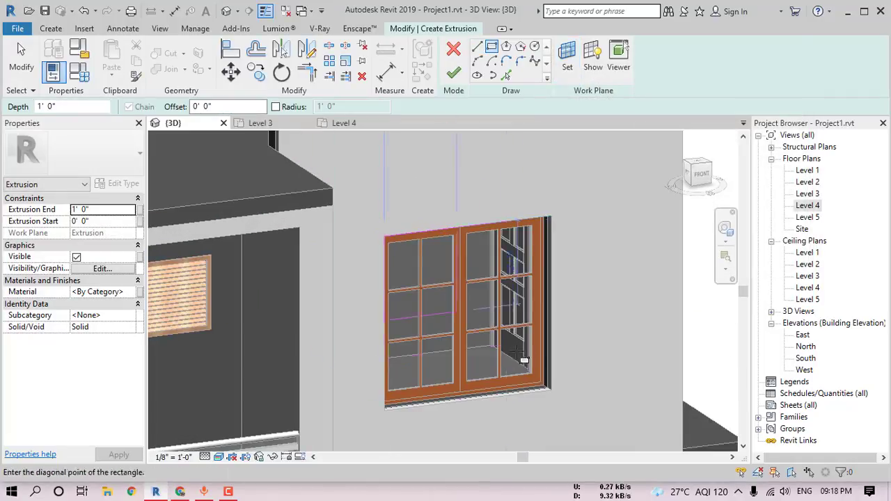
left_click(555, 392)
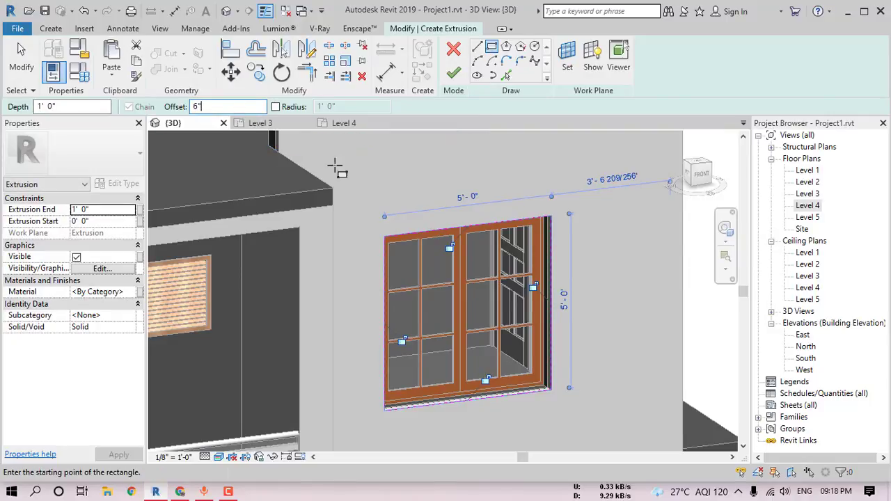
left_click(385, 236)
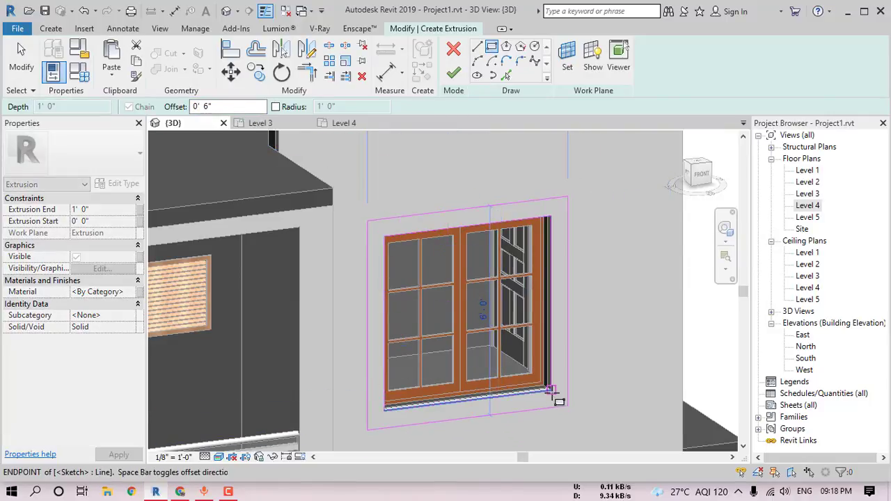
left_click(554, 391)
left_click(455, 76)
Examine the new window frame from the front and the wall area around the front door below it.
scroll(493, 271, "down", 5)
middle_click_drag(495, 270, 604, 250, "shift")
left_click(700, 171)
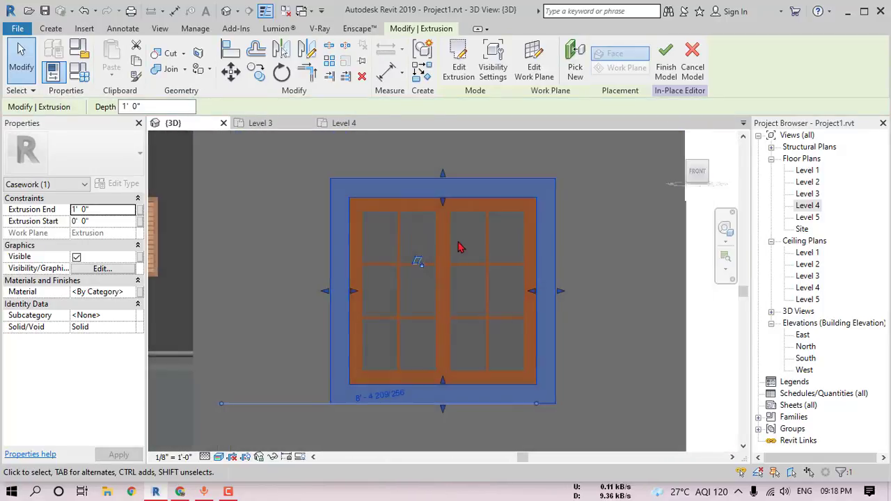
scroll(481, 175, "down", 2)
middle_click_drag(458, 301, 475, 227)
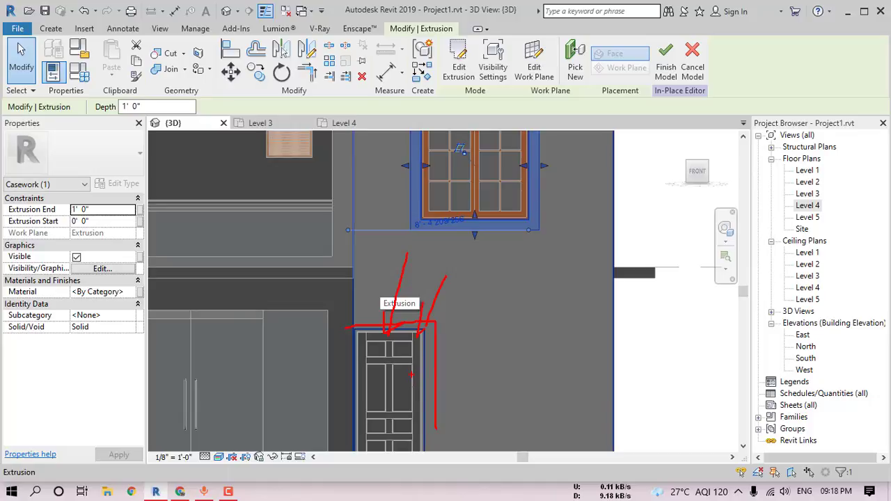
key("Escape")
scroll(411, 374, "down", 2)
middle_click_drag(414, 372, 447, 296)
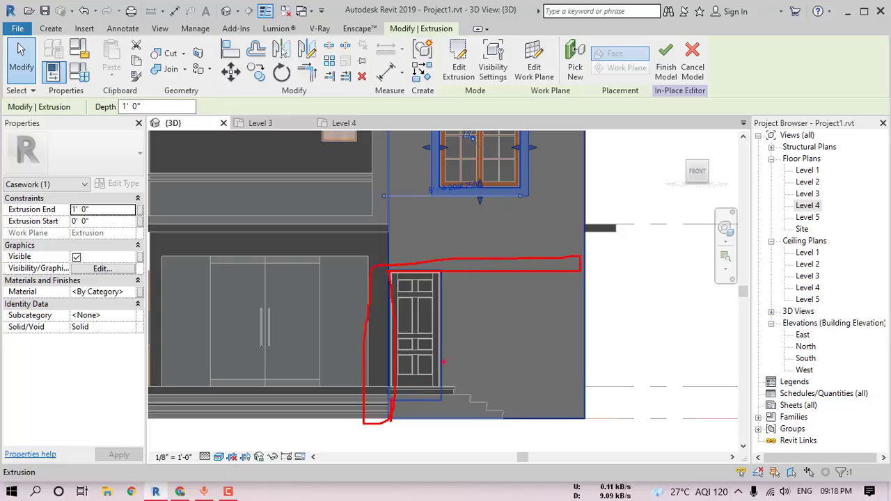
key("Escape")
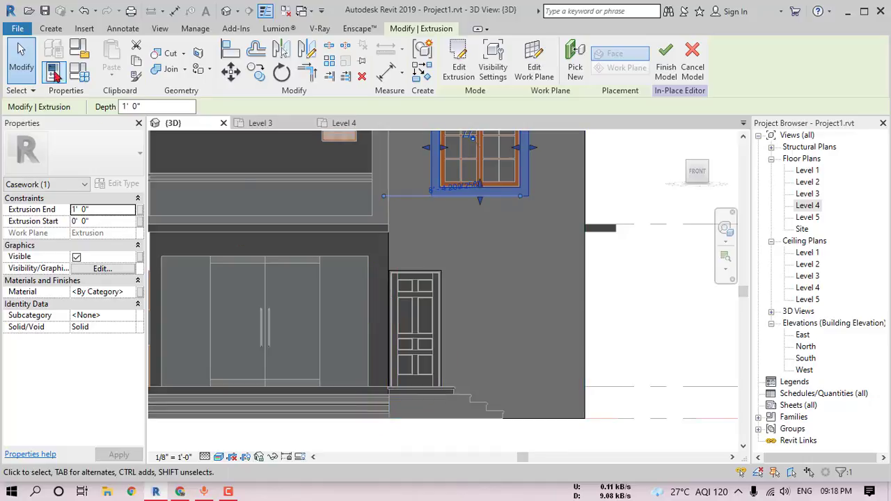
Finish the window frame's in-place model and create a new in-place Casework model named for the front door.
left_click(632, 281)
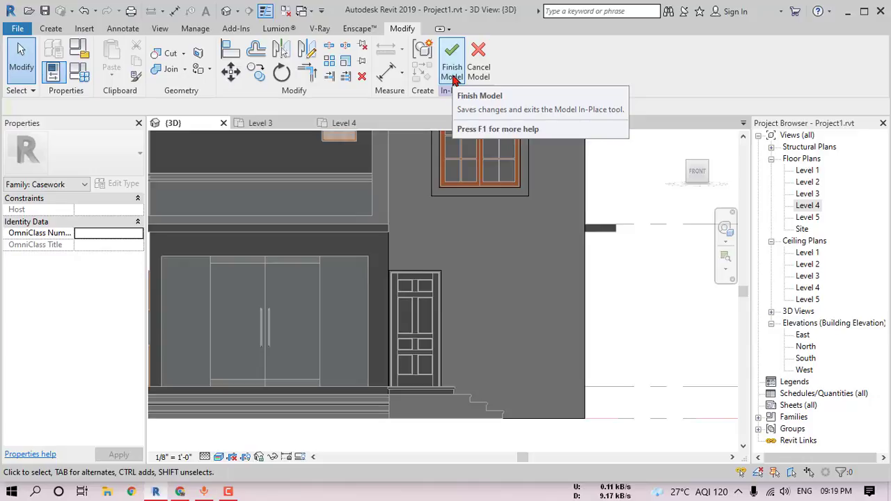
left_click(452, 70)
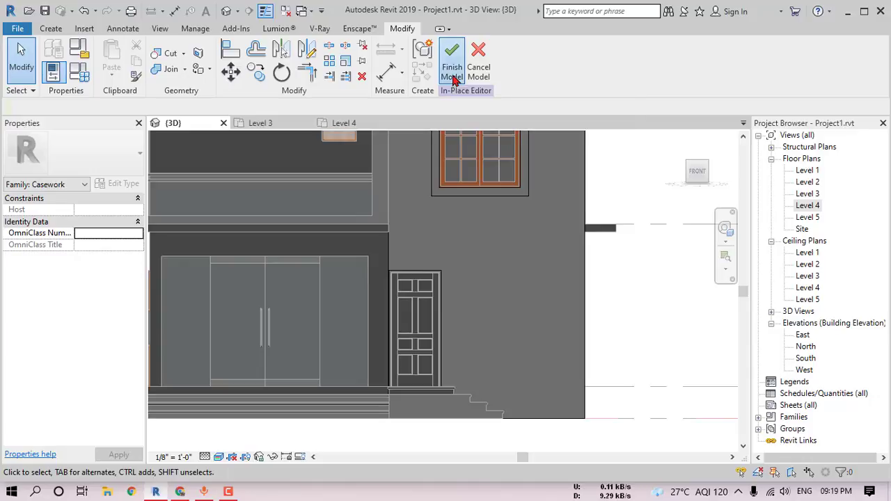
left_click(156, 71)
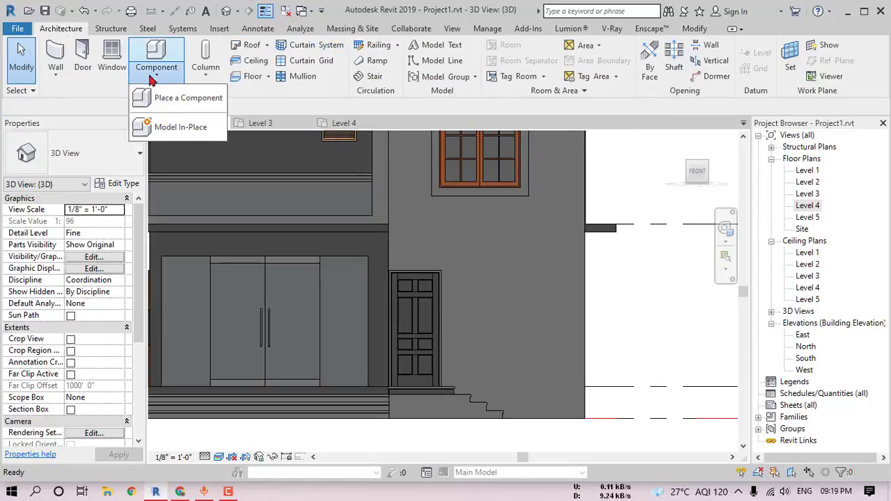
left_click(155, 128)
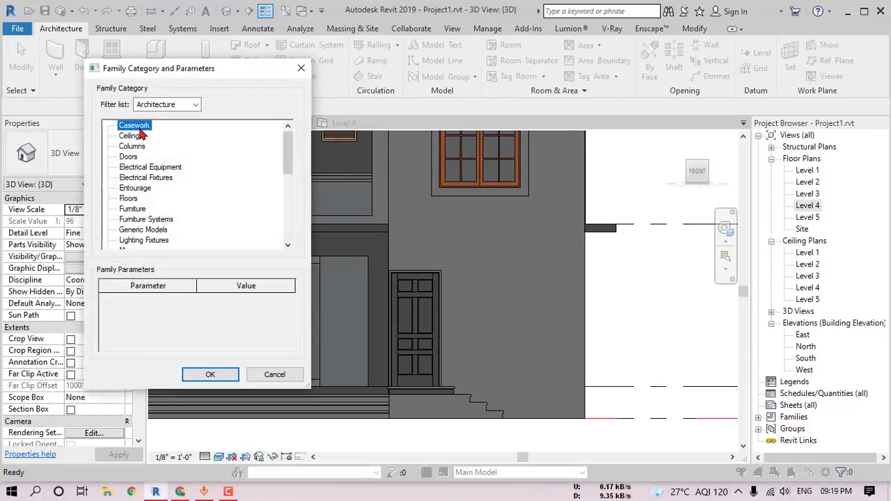
left_click(210, 375)
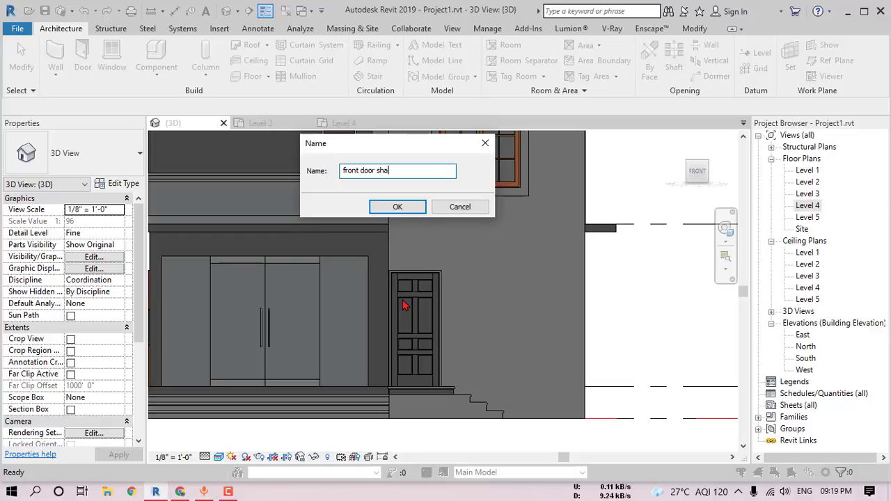
left_click(397, 207)
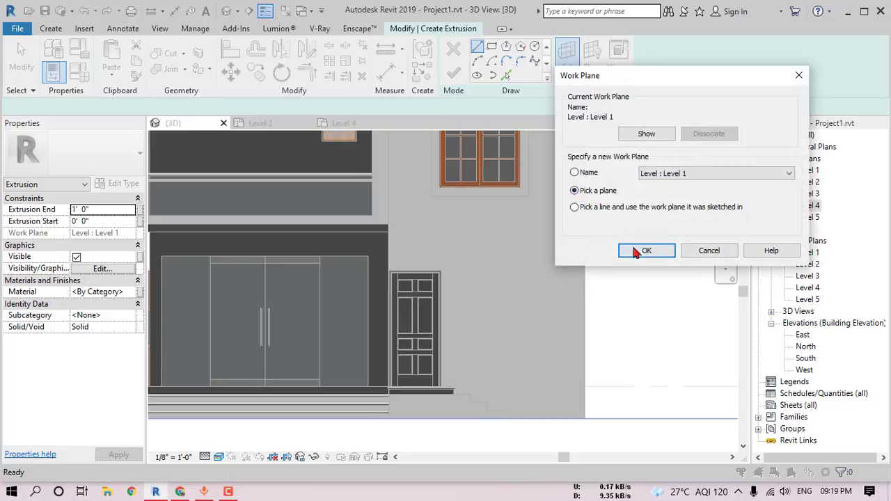
Use the front door's wall face as the Extrusion work plane and start the sketch from the stair's ground corner to the door's top.
left_click(635, 252)
left_click(420, 264)
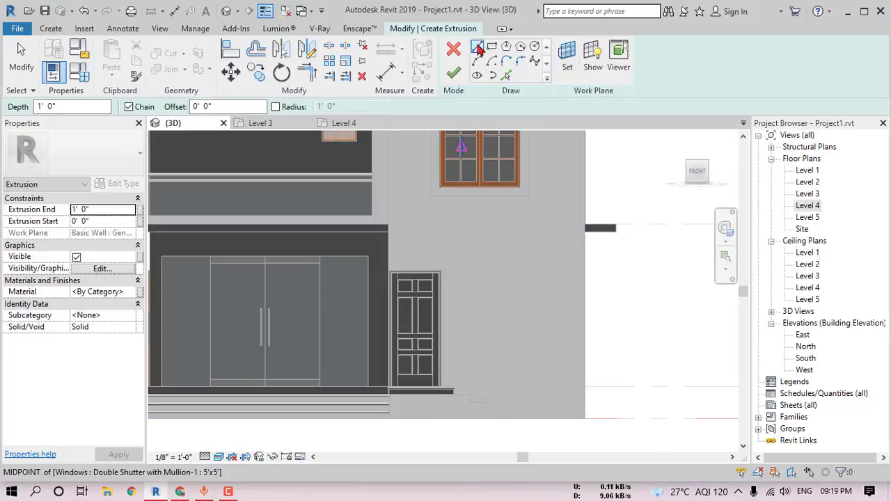
scroll(392, 418, "up", 3)
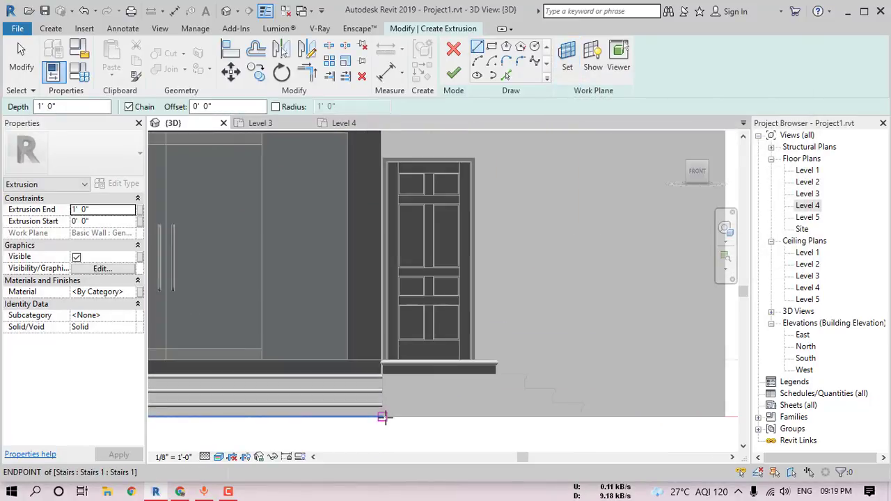
left_click(382, 417)
scroll(384, 165, "up", 4)
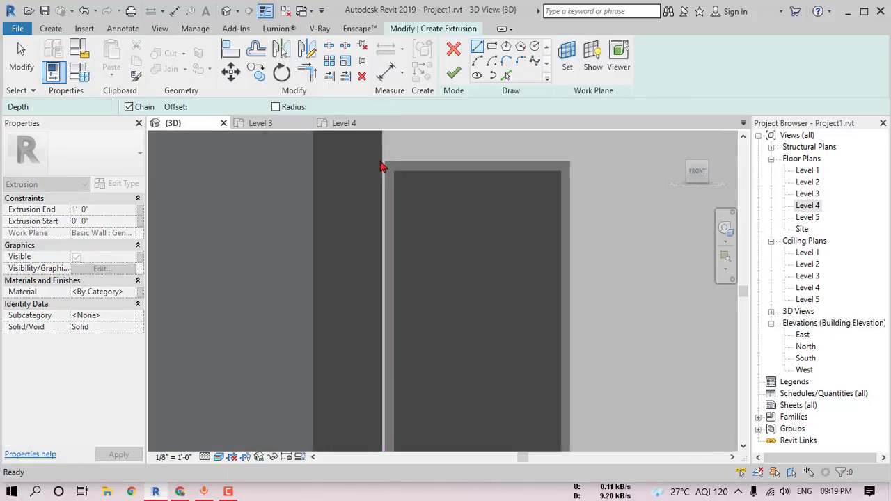
left_click(384, 164)
scroll(384, 164, "up", 3)
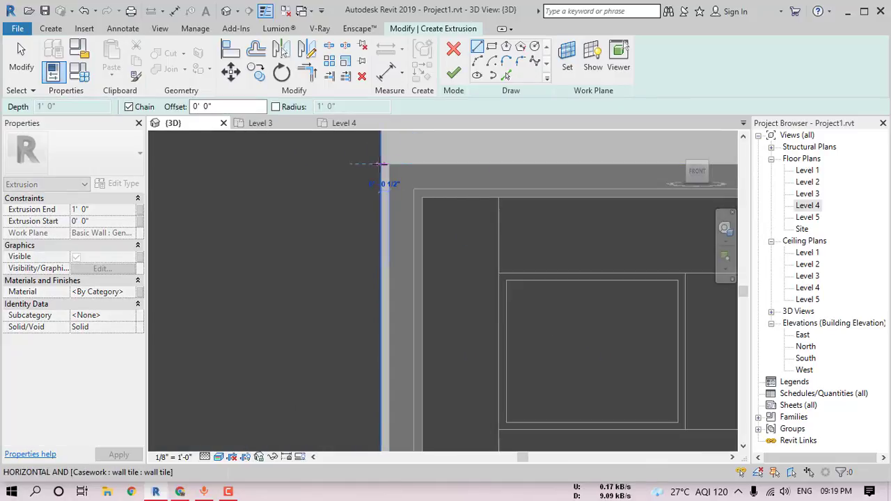
scroll(390, 364, "down", 5)
Switch the view to Hidden Line and draw the surround's inner vertical edge from the door's top corner down to ground level.
left_click(219, 457)
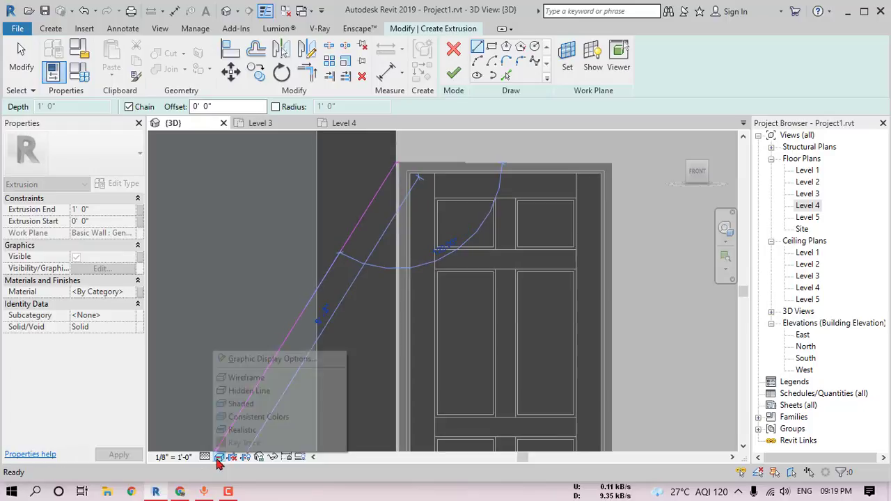
left_click(247, 392)
scroll(417, 159, "up", 3)
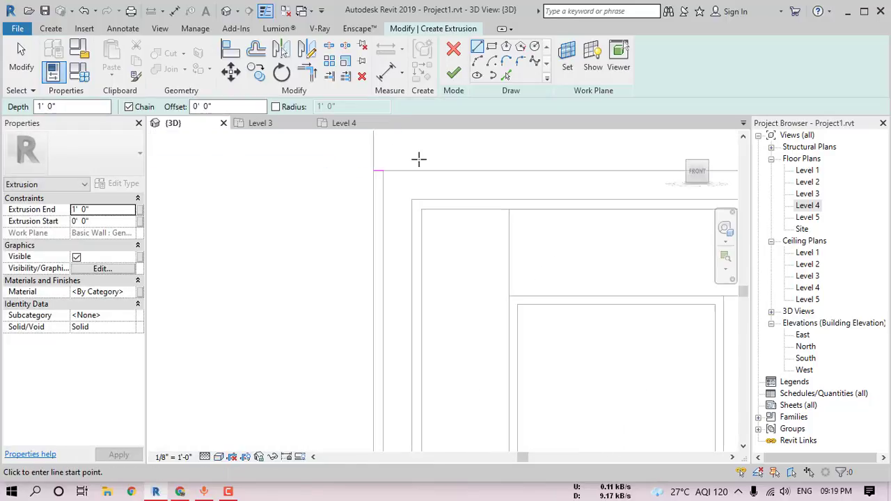
left_click(371, 170)
scroll(376, 281, "down", 5)
middle_click_drag(403, 279, 417, 153)
middle_click_drag(398, 376, 468, 103)
left_click(469, 319)
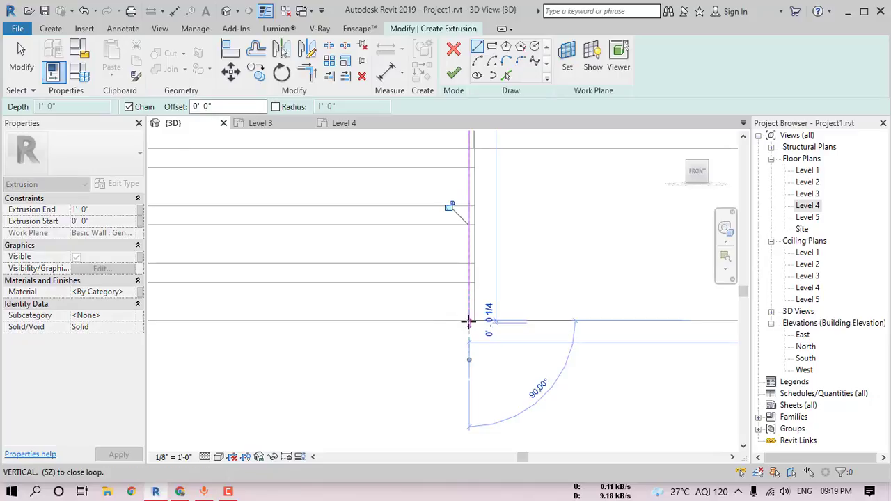
Draw the surround's 1' wide foot away from the door and its outer vertical edge up to 12" above the door's top.
scroll(468, 319, "up", 3)
scroll(420, 326, "down", 4)
middle_click_drag(419, 310, 421, 380)
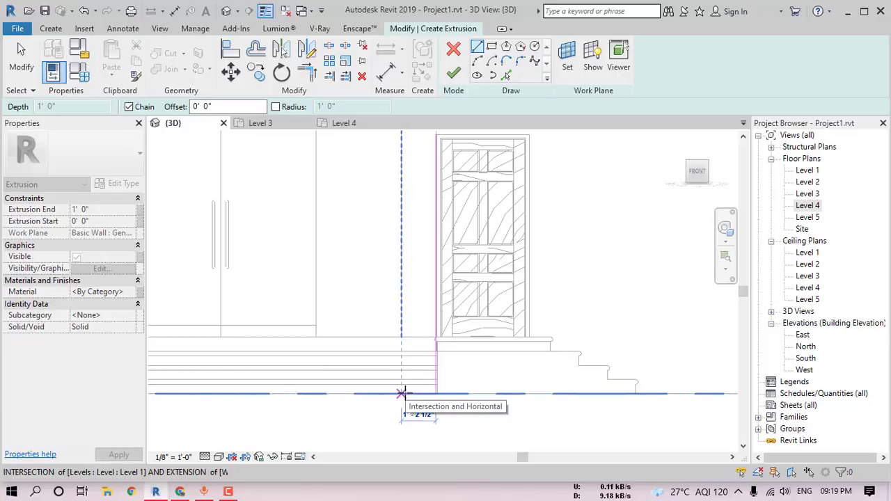
key("Return")
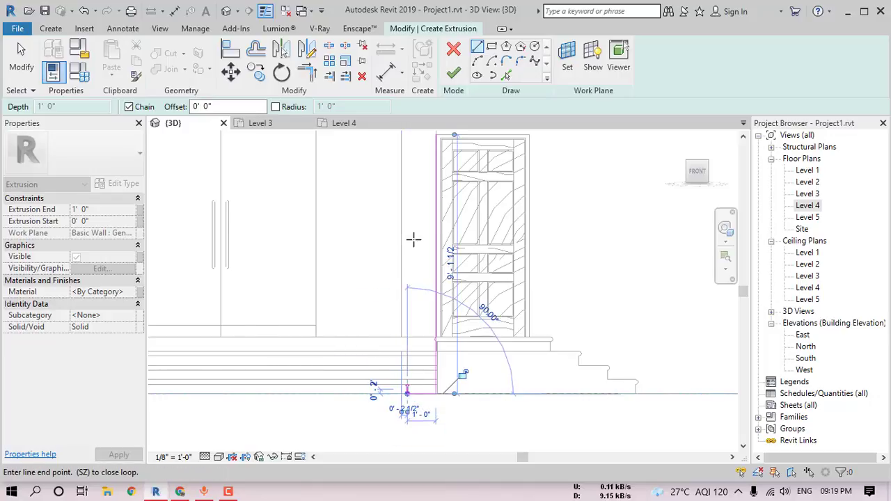
middle_click_drag(415, 135, 405, 281)
left_click(398, 281)
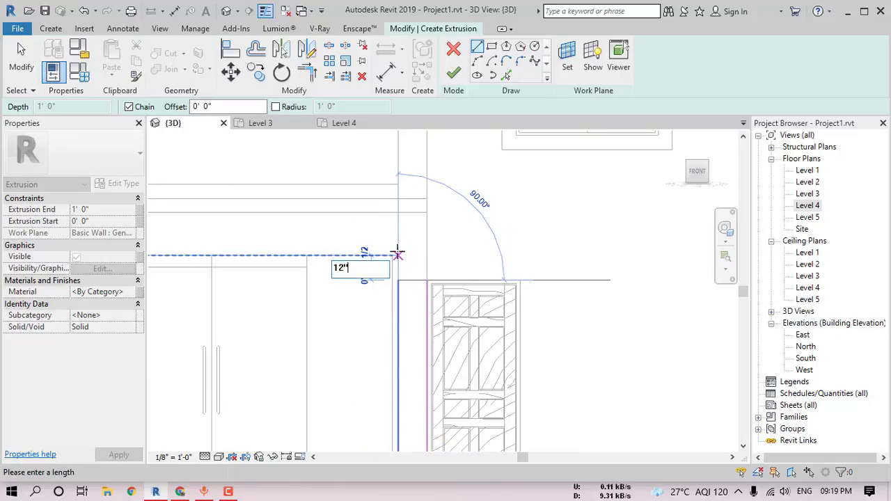
key("Return")
Run the top band across to the wall's far edge, close the L-shaped loop at the door's top corner and complete the 1' deep extrusion.
middle_click_drag(609, 251, 469, 251)
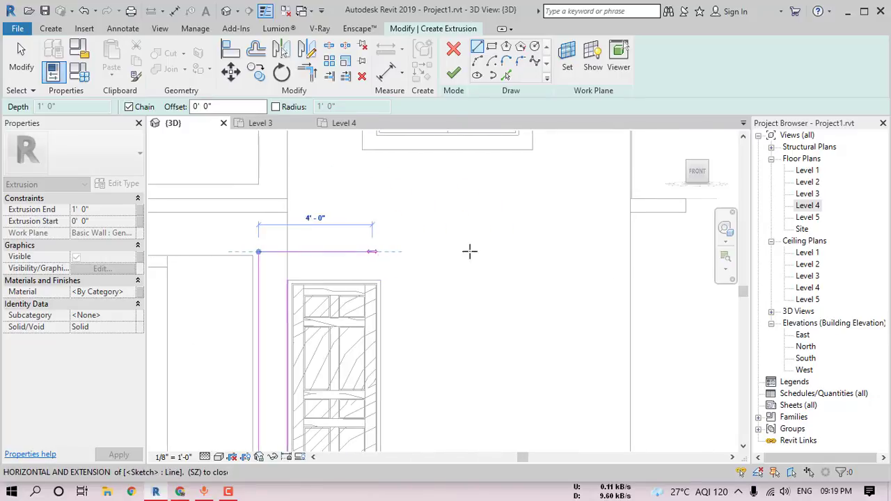
left_click(630, 251)
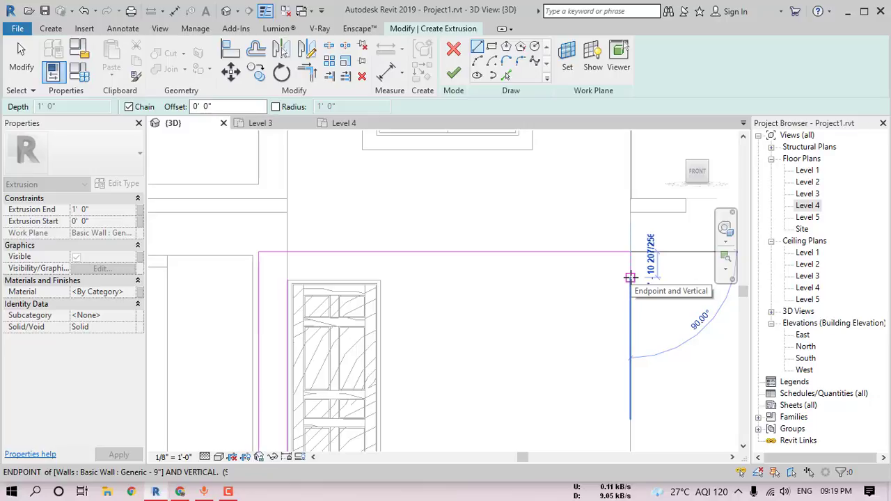
left_click(630, 281)
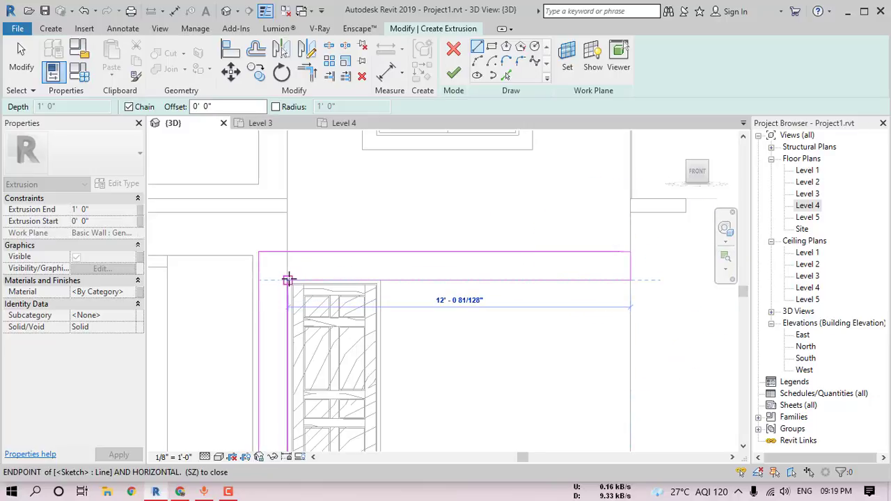
left_click(288, 281)
key("Escape")
scroll(350, 297, "down", 3)
middle_click_drag(350, 297, 454, 318, "shift")
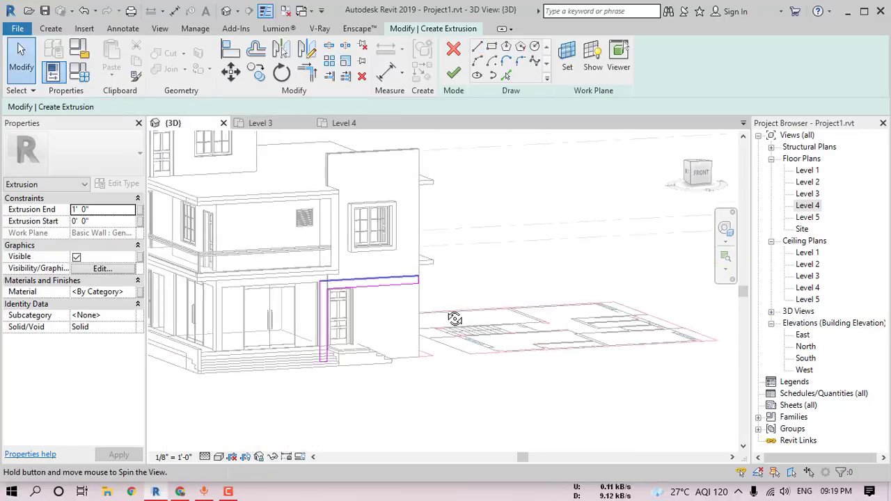
left_click(453, 73)
Switch the view to Consistent Colors and align the surround's front face with the balcony slab's front edge.
left_click(231, 50)
scroll(288, 354, "up", 5)
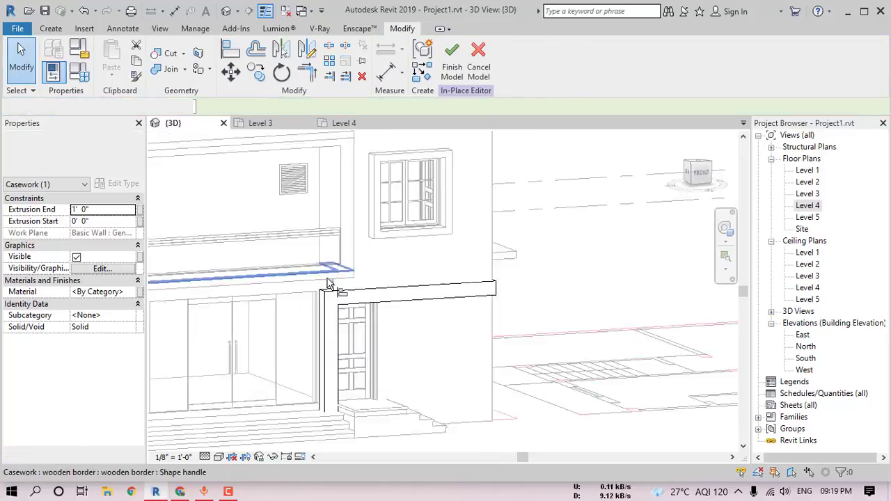
left_click(222, 457)
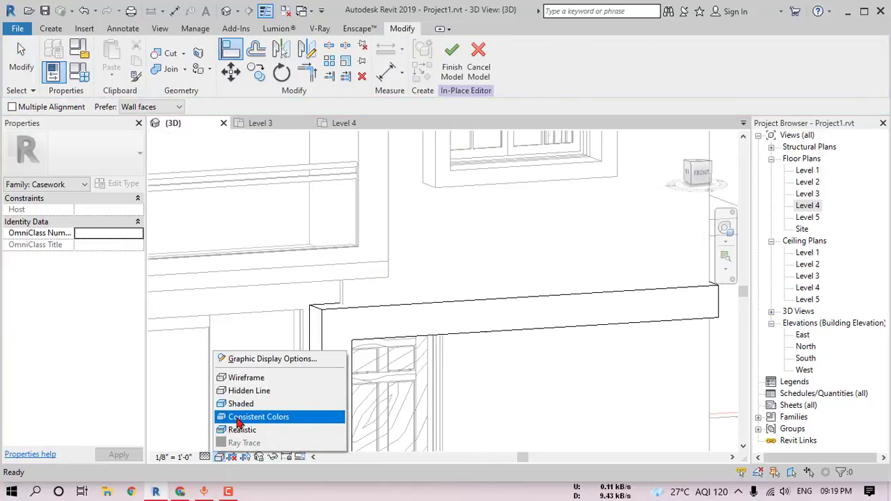
left_click(240, 416)
middle_click_drag(384, 342, 524, 365, "shift")
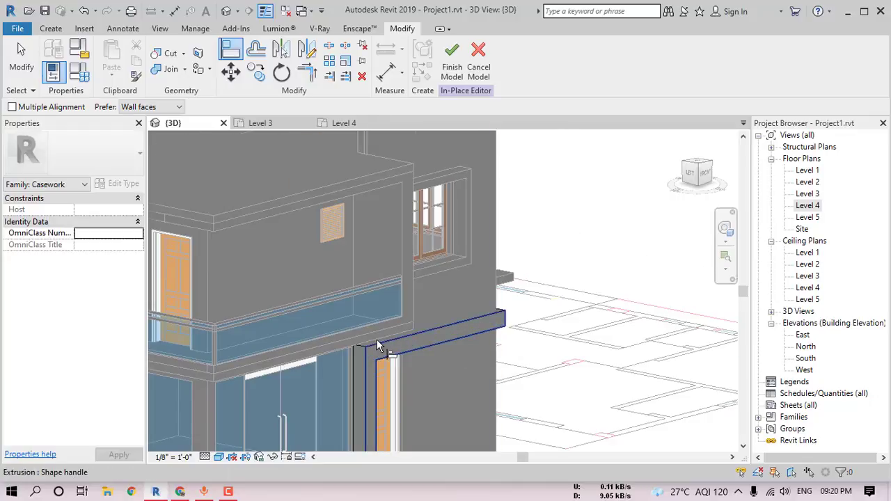
scroll(377, 339, "up", 5)
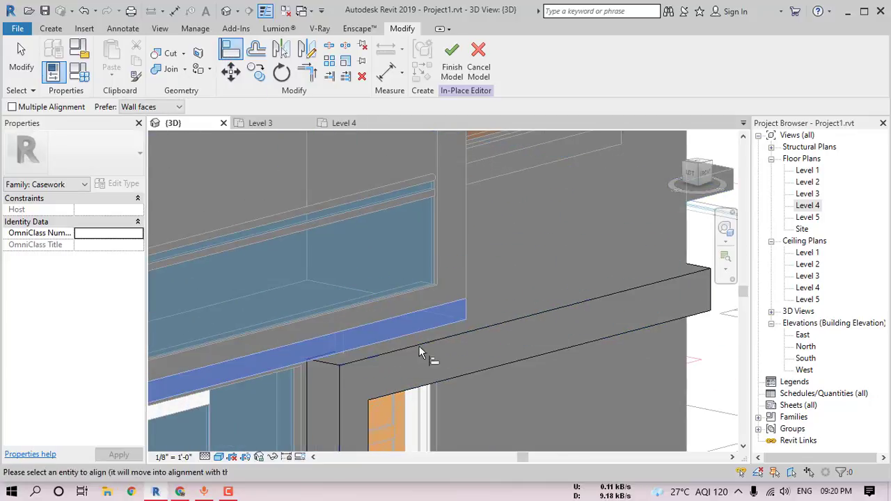
scroll(353, 335, "down", 5)
middle_click_drag(509, 374, 372, 308, "shift")
key("Escape")
Check the door surround from the side of the house and finish its in-place model.
middle_click_drag(486, 293, 492, 318, "shift")
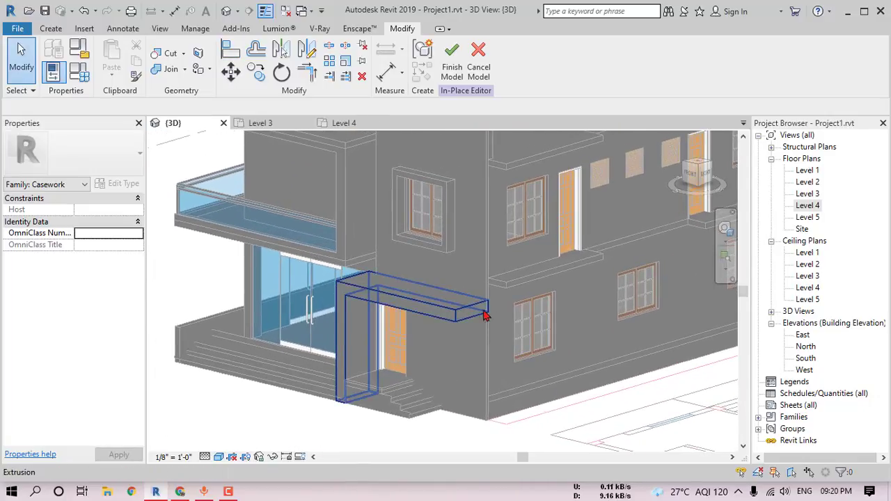
middle_click_drag(557, 276, 535, 280, "shift")
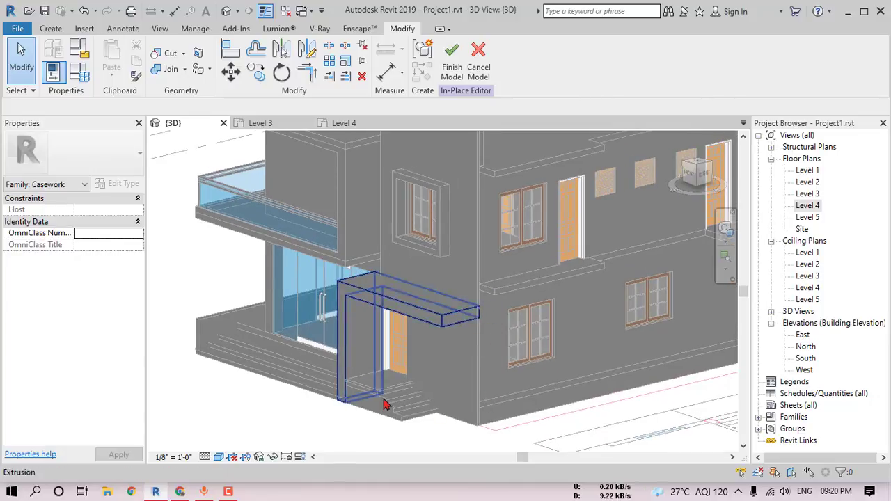
scroll(492, 360, "down", 2)
left_click(451, 59)
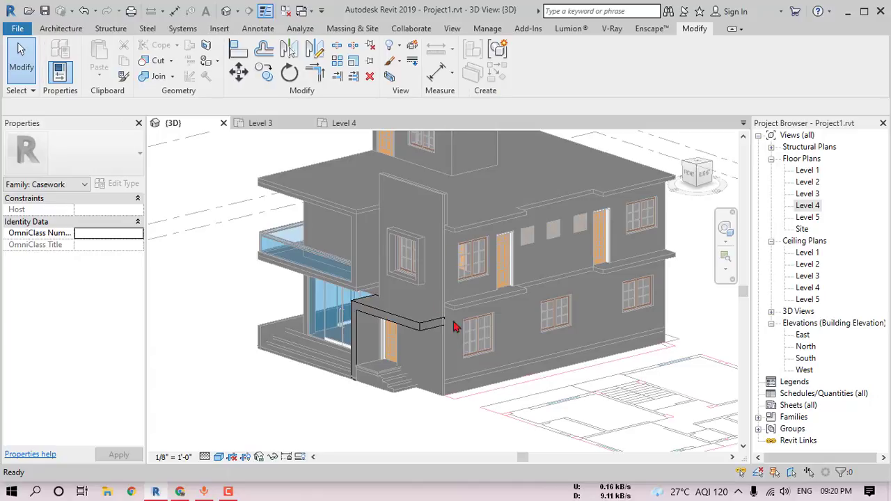
middle_click_drag(455, 324, 563, 357, "shift")
scroll(634, 308, "up", 3)
scroll(633, 308, "up", 2)
key("Escape")
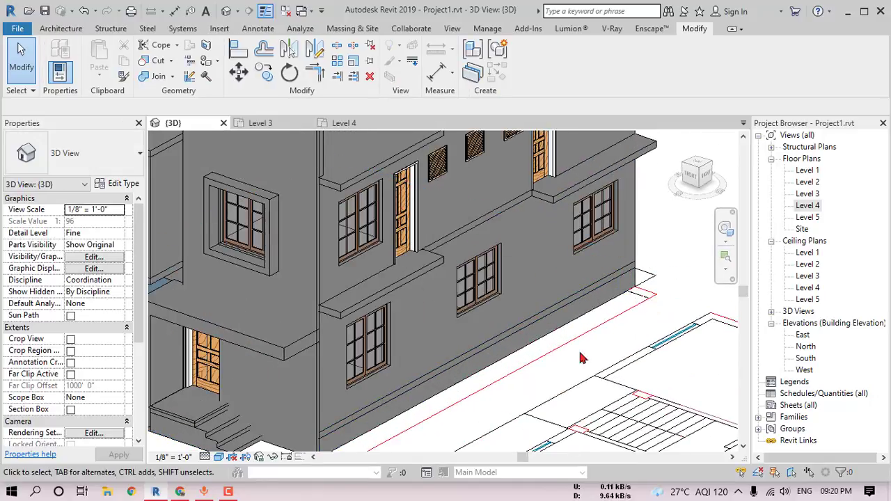
Open the Level 1 floor plan and set up a Generic - 6" wall with an unconnected height of 2'.
double_click(806, 172)
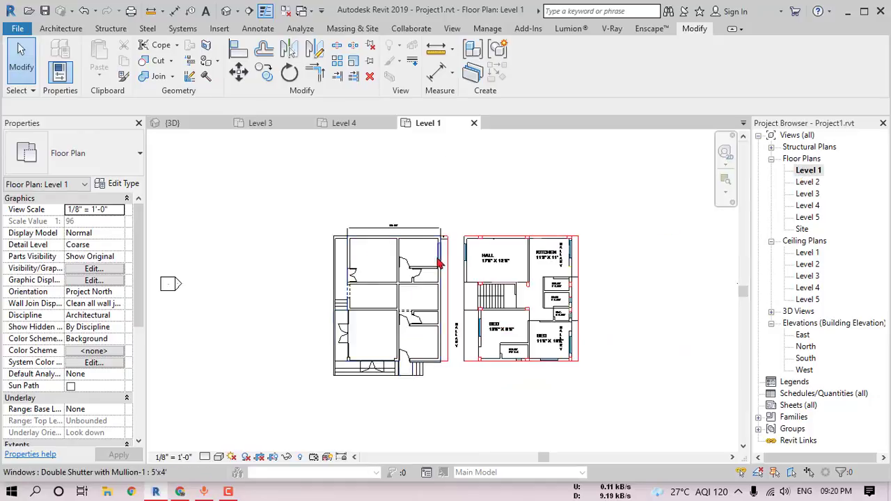
scroll(438, 263, "up", 2)
left_click(61, 29)
left_click(59, 54)
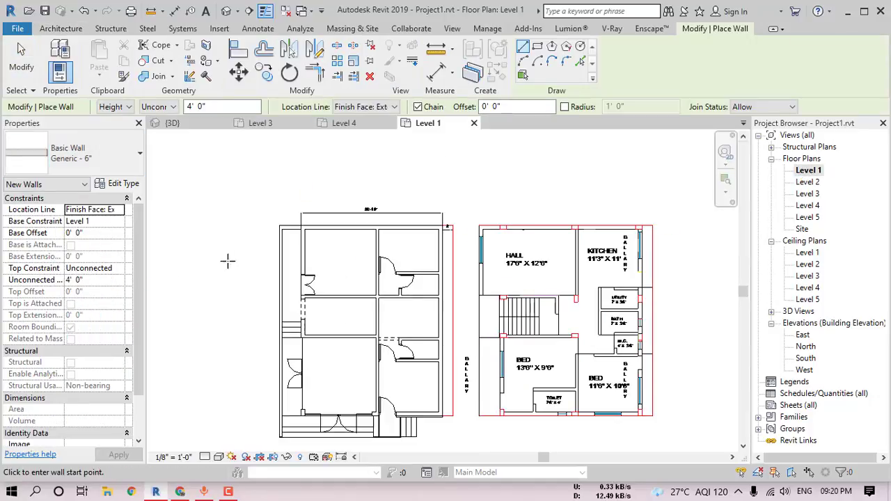
left_click(113, 280)
type("2")
key("Return")
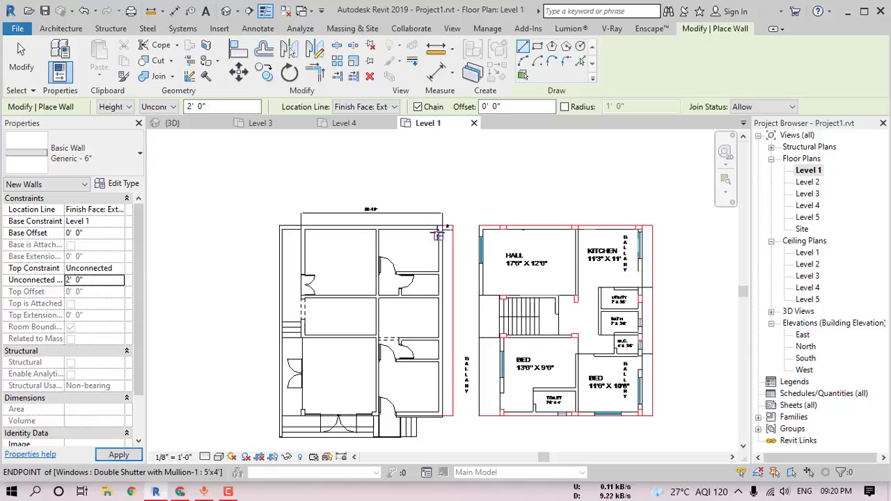
Draw the low wall 2' out from the house's rear corner, along its side and back to the front corner, and check it in 3D.
scroll(446, 233, "up", 5)
left_click(441, 243)
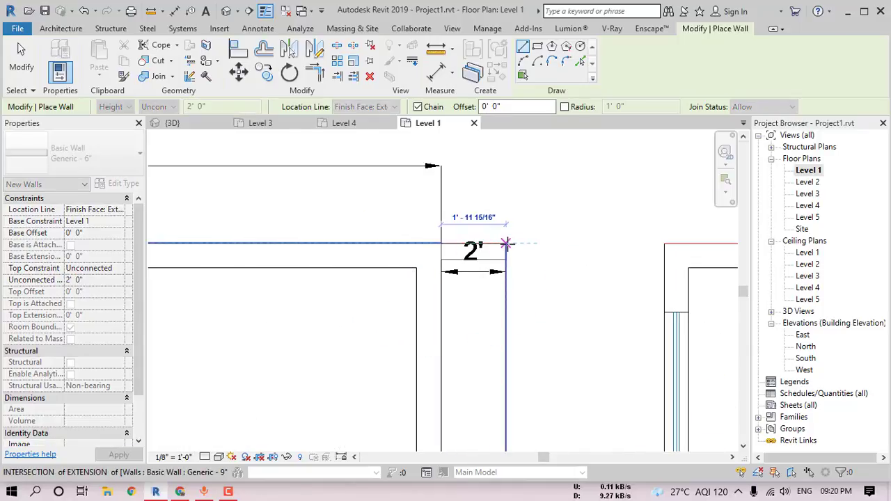
scroll(507, 308, "down", 6)
scroll(522, 321, "up", 5)
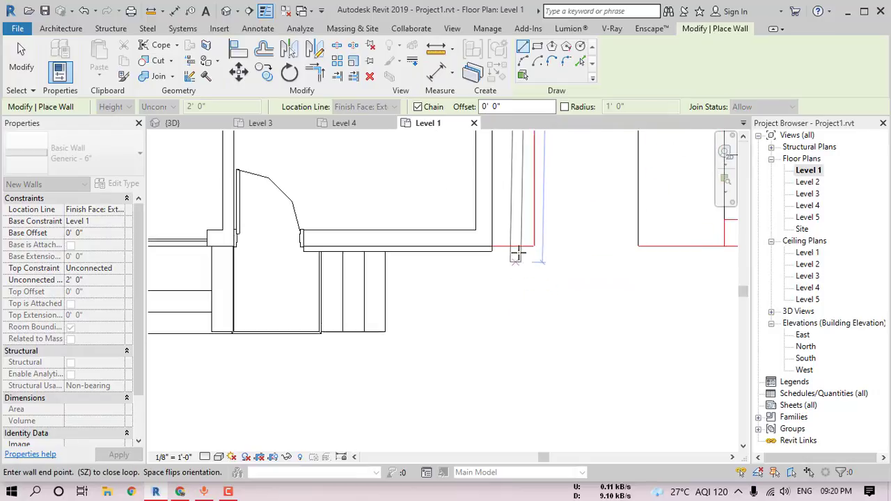
key("Escape")
key("Escape")
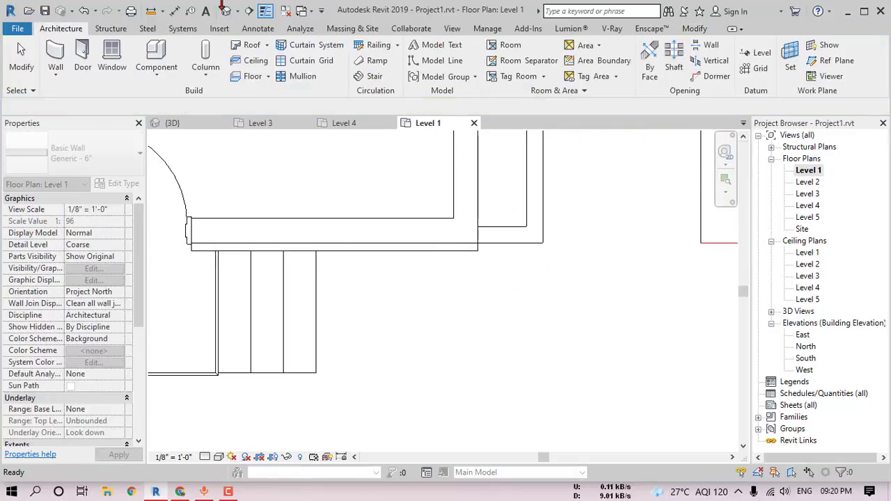
left_click(227, 10)
scroll(398, 376, "up", 3)
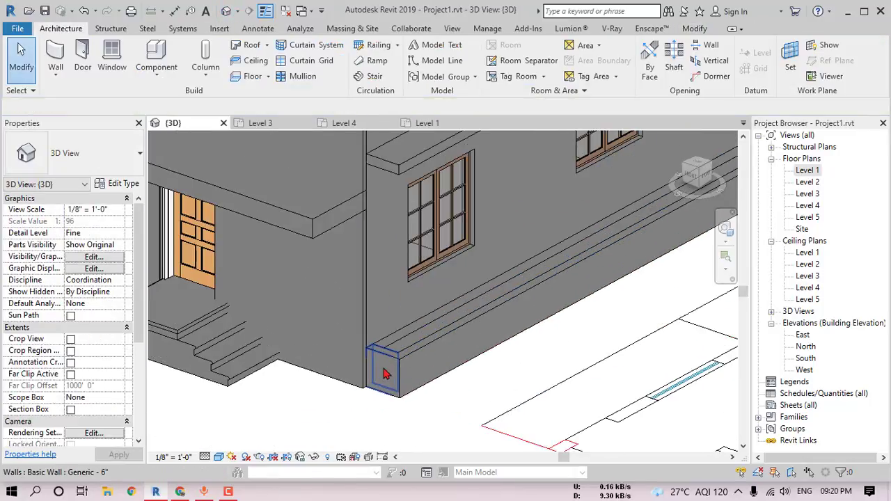
Inspect the low side wall from the corner and straight from the front to see how far it projects beyond the house.
scroll(384, 374, "down", 3)
scroll(644, 244, "up", 1)
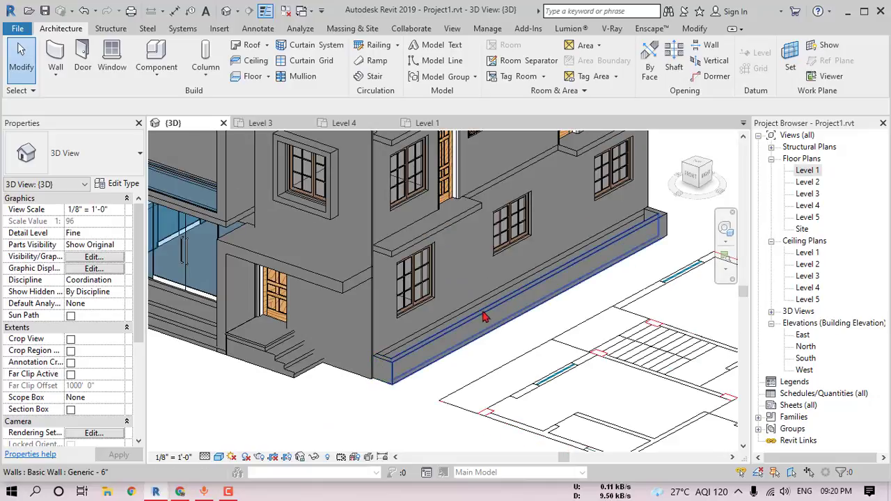
scroll(485, 317, "down", 3)
middle_click_drag(508, 251, 588, 266, "shift")
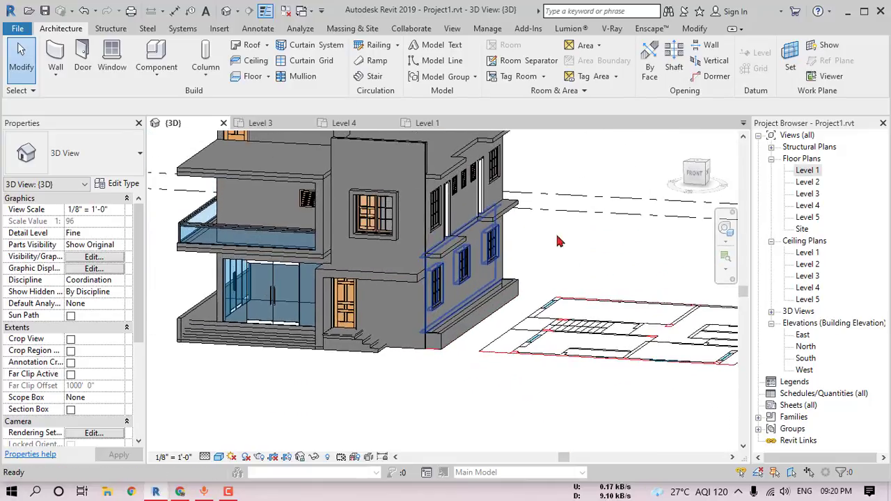
left_click(692, 180)
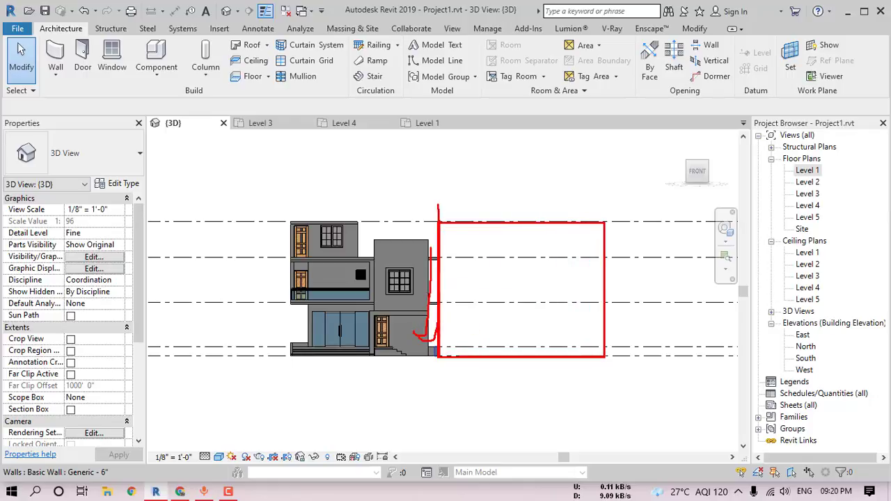
key("Escape")
middle_click_drag(496, 333, 411, 379, "shift")
scroll(401, 372, "up", 5)
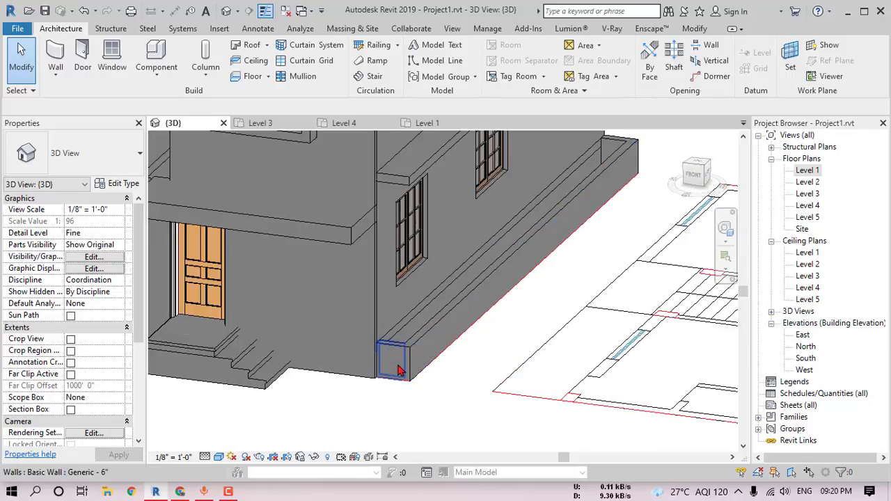
Delete the short front return of the low wall and align the long wall's front end with the entrance steps' front edge.
middle_click_drag(493, 320, 491, 380)
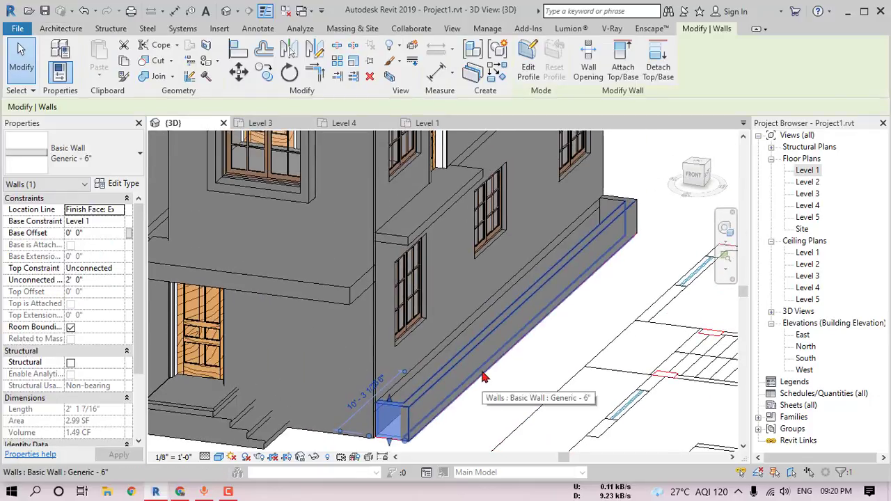
key("Delete")
middle_click_drag(442, 394, 504, 322)
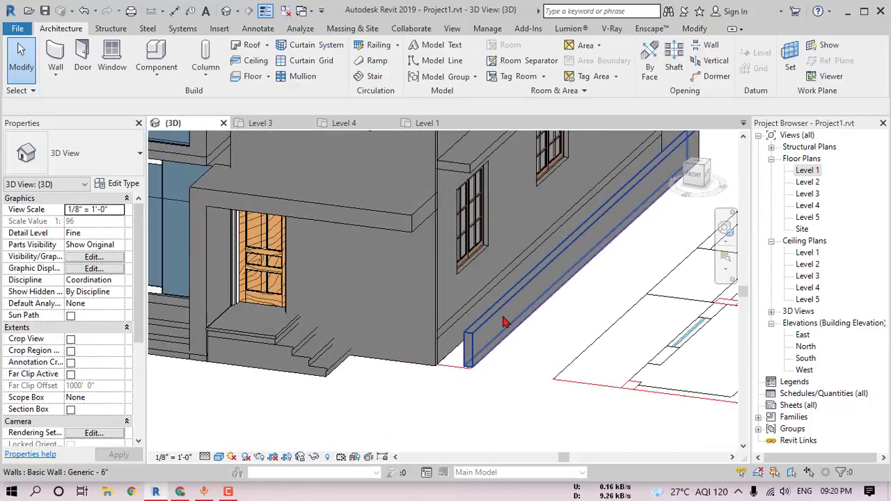
key("a")
key("l")
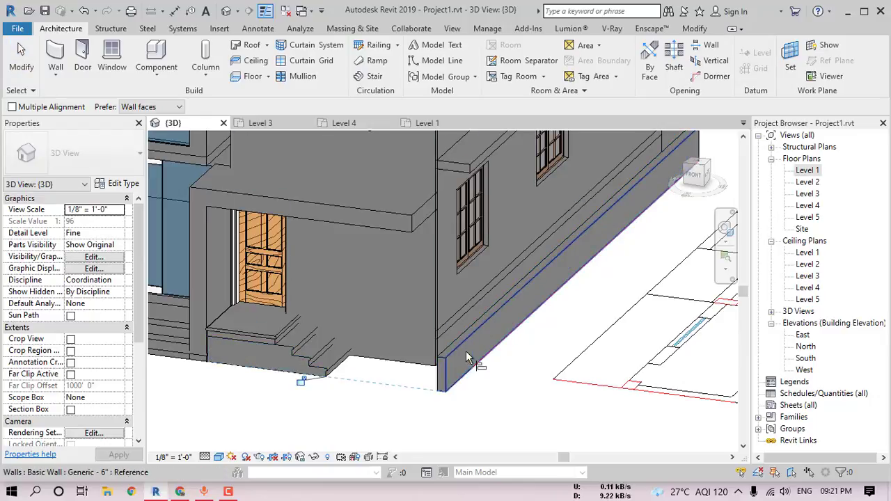
Check the open-ended low side wall and the upper facade from the front and the side of the house.
middle_click_drag(415, 361, 564, 365, "shift")
scroll(563, 366, "up", 2)
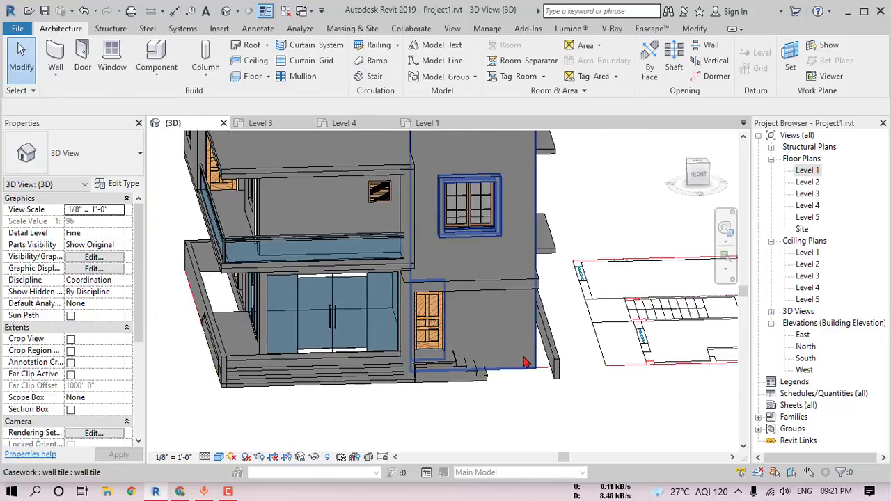
scroll(574, 355, "up", 2)
scroll(574, 356, "down", 3)
scroll(570, 373, "up", 1)
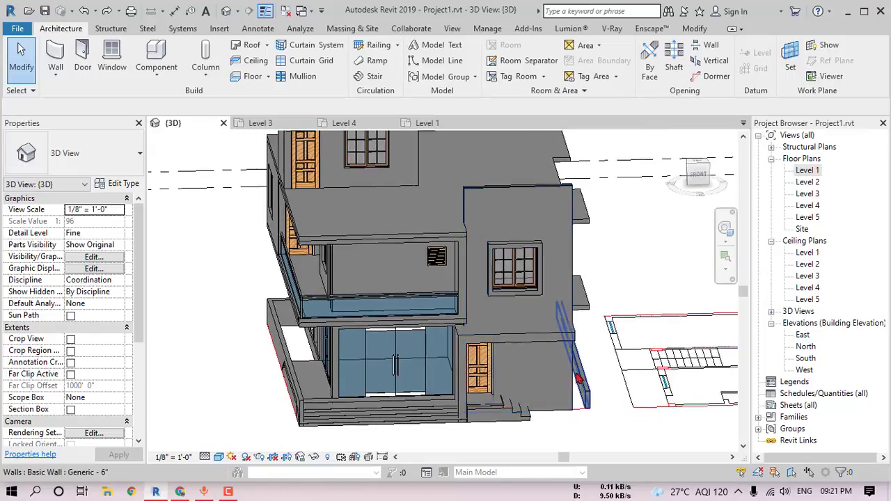
middle_click_drag(560, 372, 445, 327, "shift")
scroll(432, 313, "up", 1)
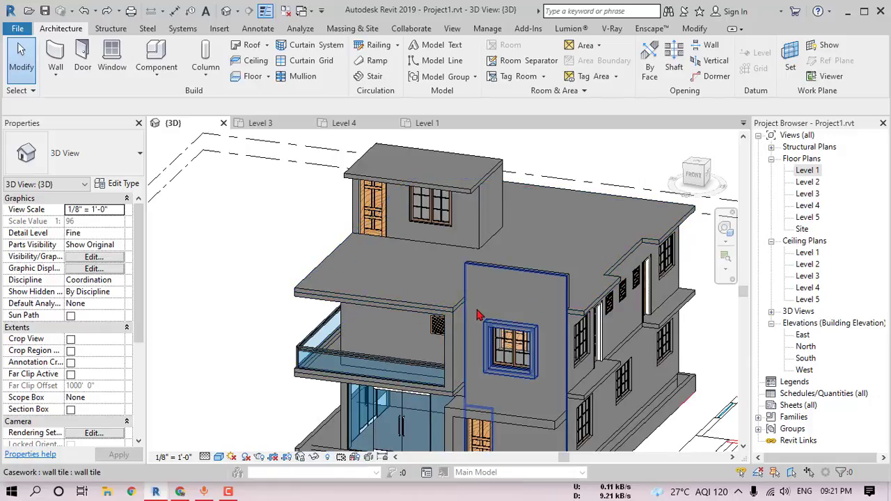
Open the Level 4 floor plan and set up a Generic - 6" wall with an unconnected height of 3'.
double_click(809, 206)
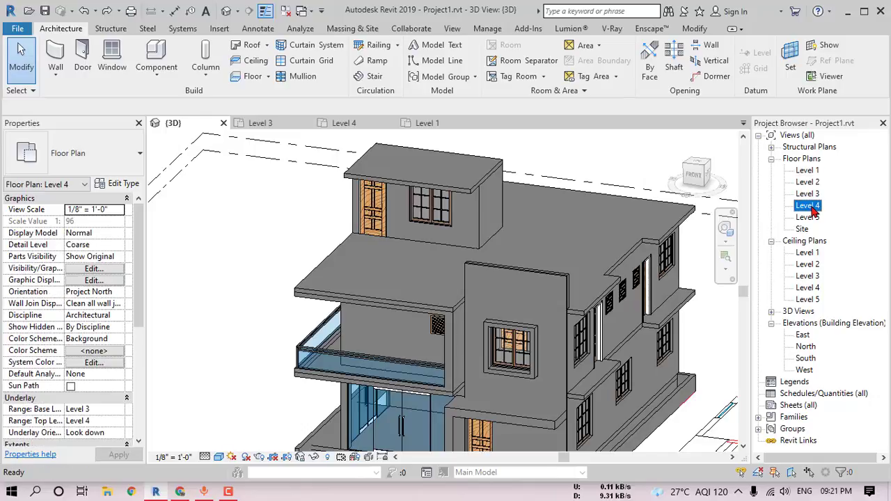
left_click(58, 61)
scroll(323, 318, "up", 2)
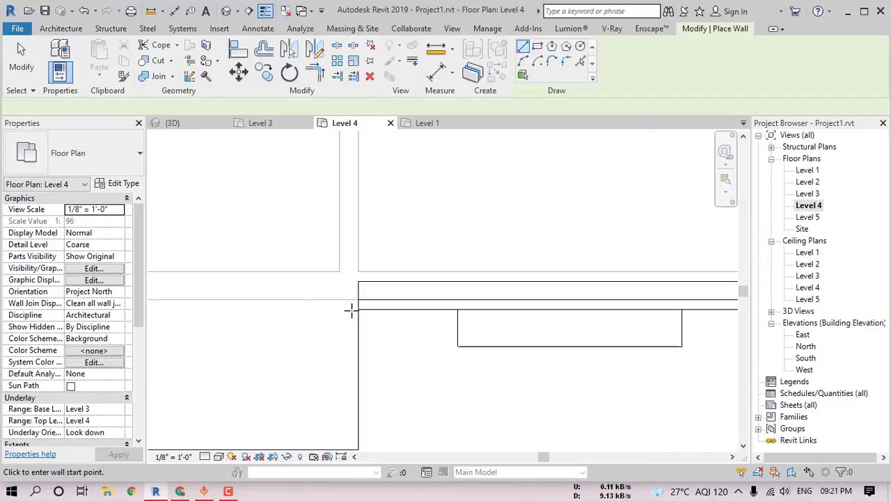
left_click(119, 281)
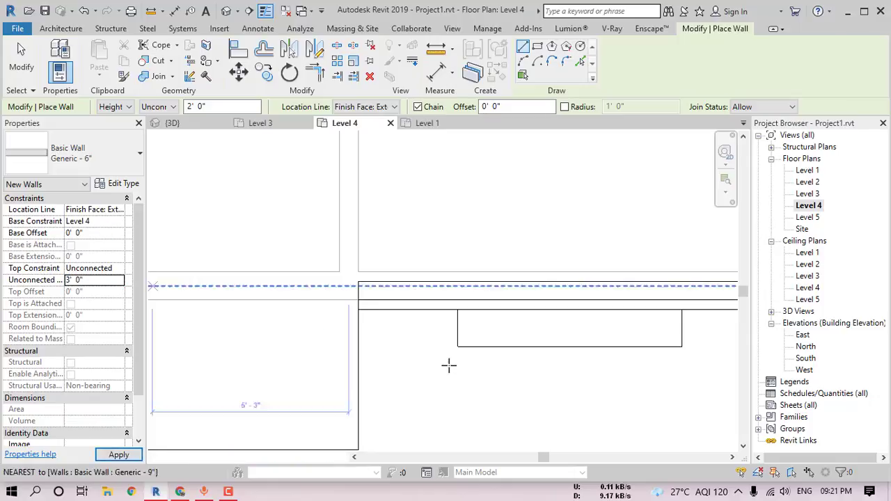
Draw the parapet wall from the facade panel out to the roof slab's front corner and along its whole front edge.
scroll(376, 328, "up", 2)
left_click(349, 289)
scroll(371, 367, "down", 2)
middle_click_drag(373, 369, 416, 221)
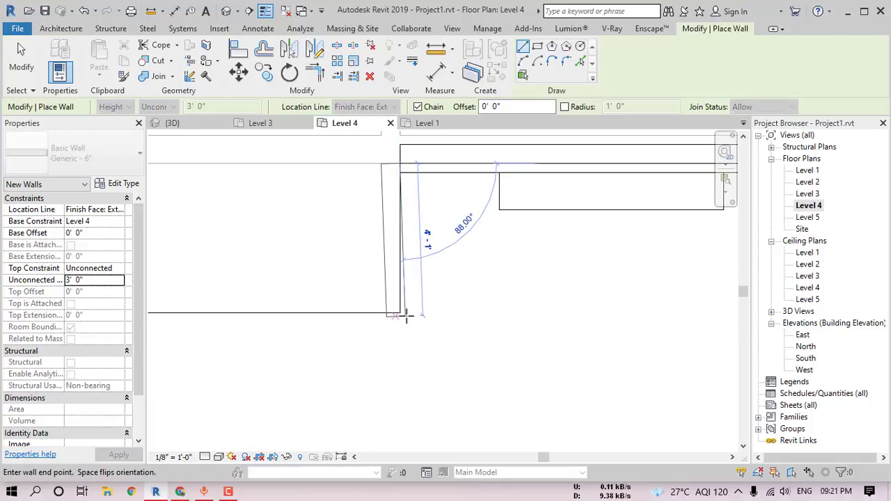
left_click(400, 312)
scroll(261, 313, "down", 2)
middle_click_drag(257, 313, 686, 345)
left_click(416, 342)
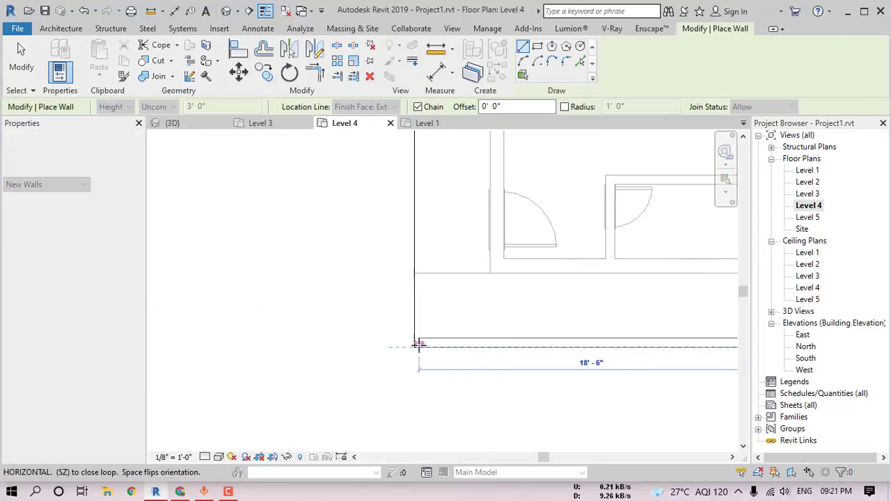
Continue the parapet along the slab's left side back to the upper room's front corner, and check it in 3D.
scroll(412, 334, "up", 2)
left_click(411, 245)
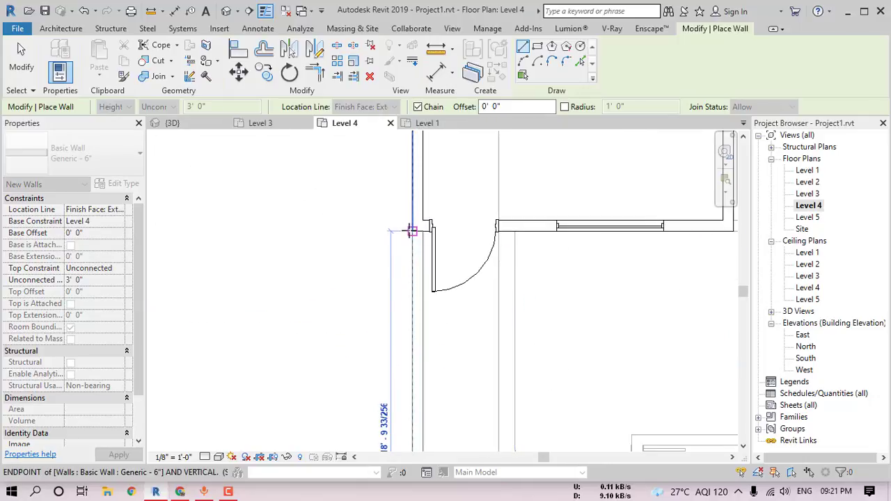
key("Escape")
key("Escape")
left_click(226, 10)
mouse_move(415, 271)
middle_mouse_down("shift")
mouse_move(427, 247)
mouse_move(519, 224)
mouse_move(416, 255)
middle_mouse_up("shift")
scroll(416, 255, "up", 5)
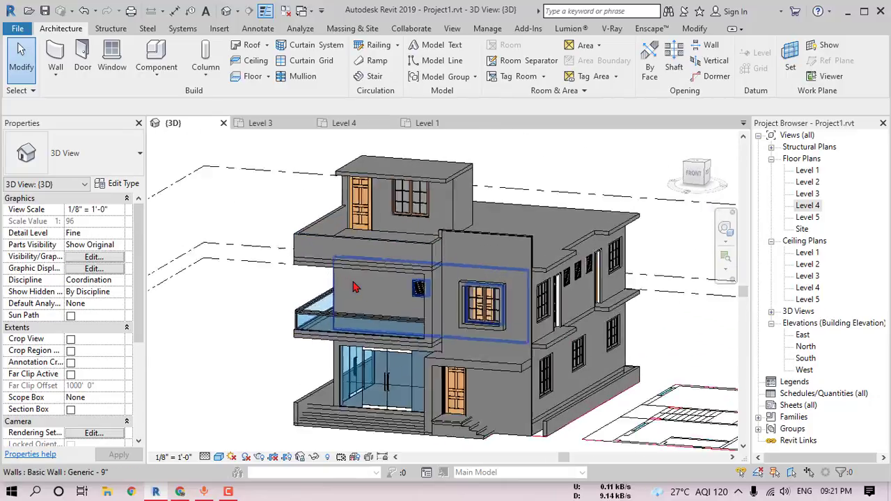
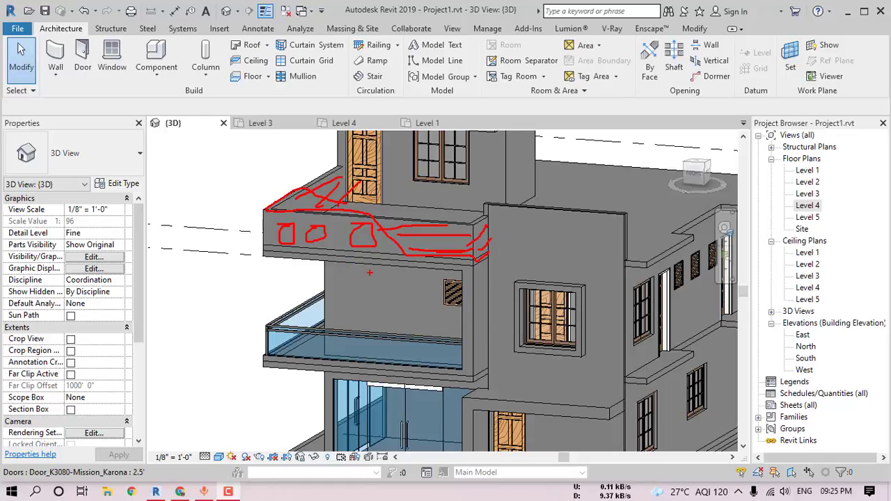
Edit the front parapet's profile, sketching a slope from the top edge's midpoint to the base, a 0' 8" riser and a level line to the wall end.
key("Escape")
left_click(522, 217)
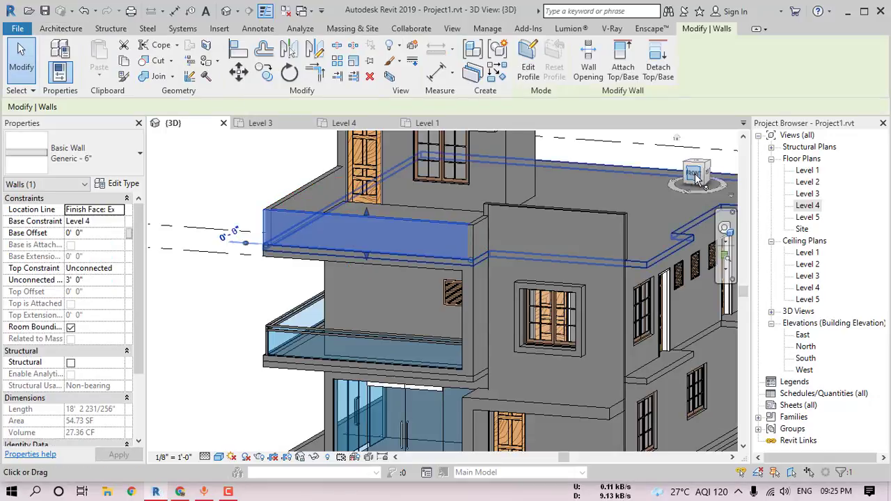
left_click(696, 172)
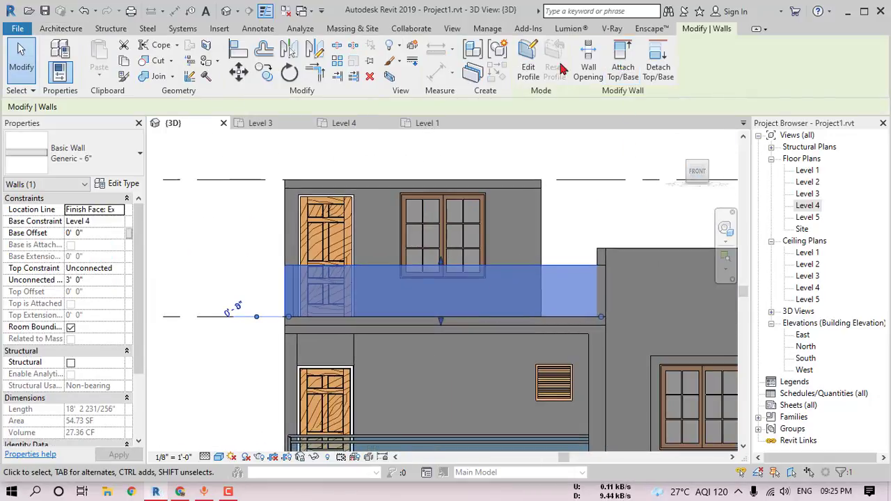
left_click(526, 70)
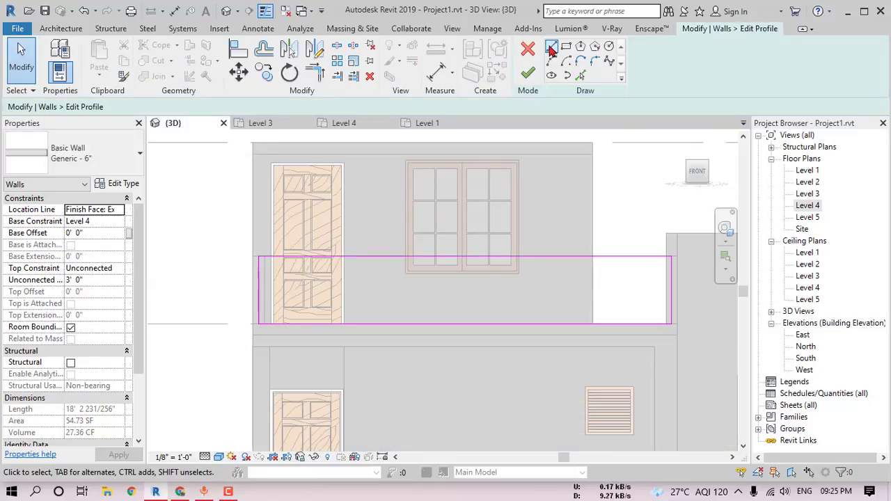
left_click(551, 47)
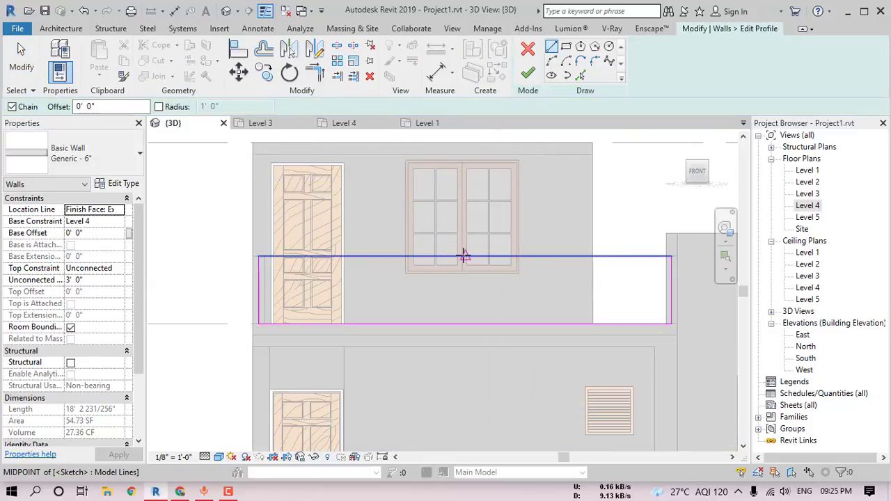
left_click(463, 256)
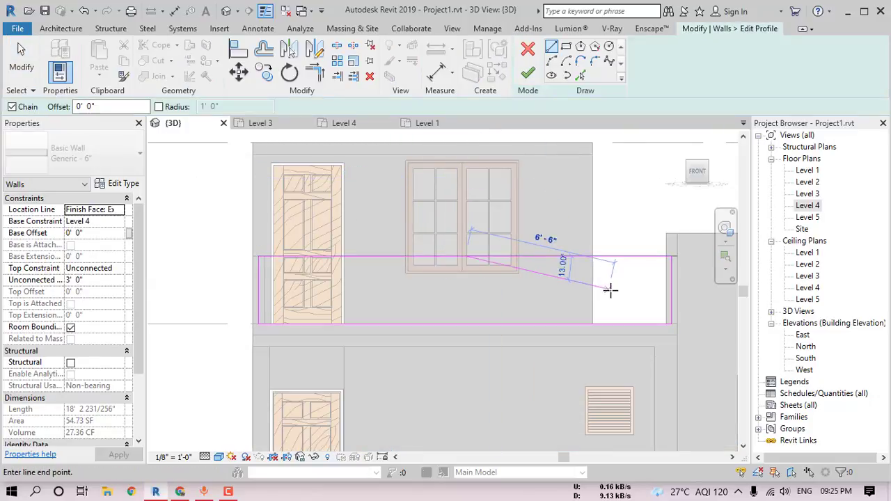
left_click(592, 324)
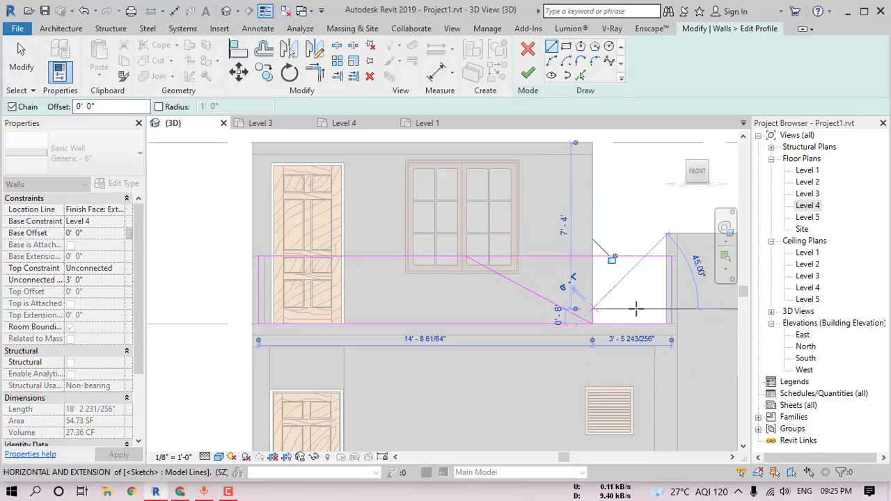
key("Escape")
key("Escape")
Raise the slope's lower end to the start of the level line and delete the short vertical line below it.
scroll(592, 320, "up", 2)
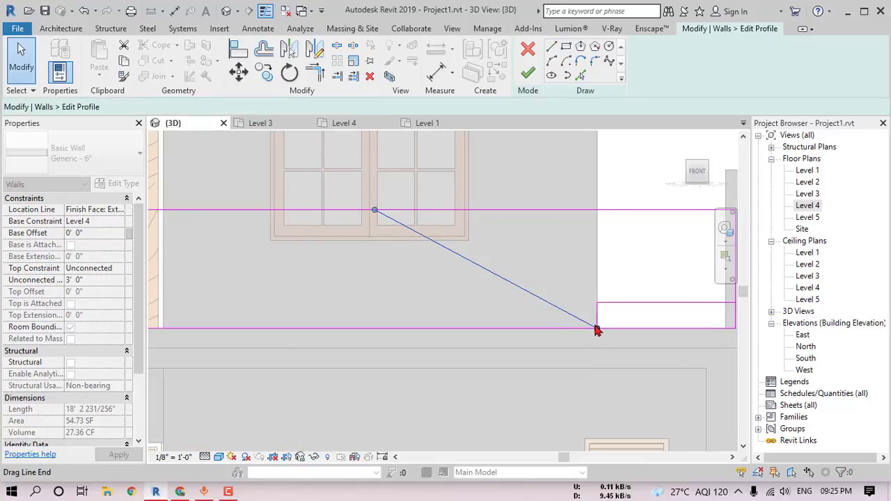
left_click_drag(594, 326, 597, 302)
left_click(600, 323)
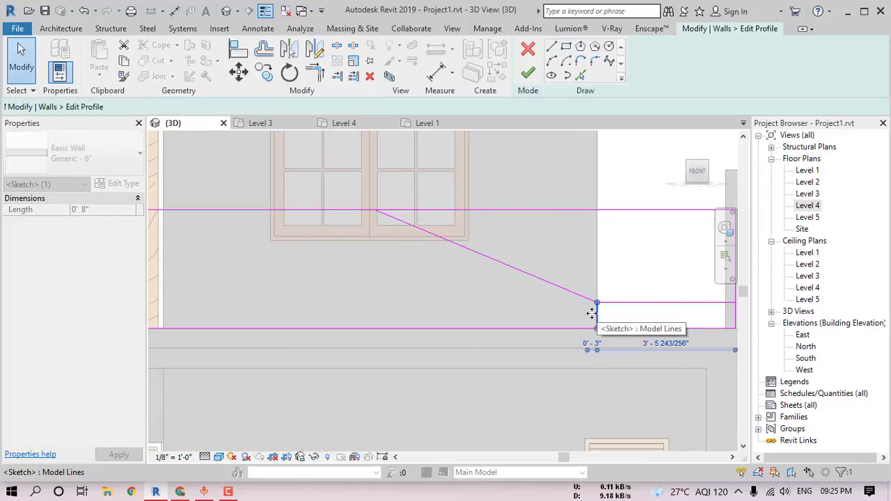
key("Delete")
scroll(600, 317, "down", 1)
middle_click_drag(611, 320, 551, 318)
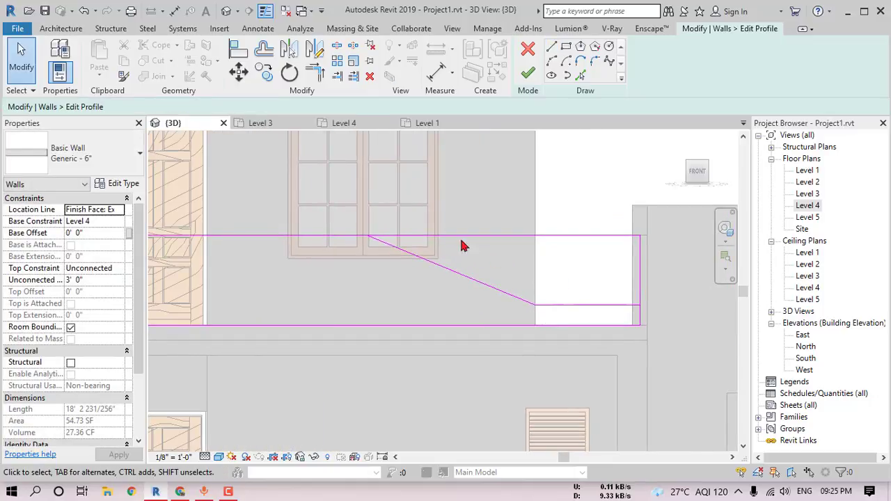
Trim the parapet profile's top and end edges to the sloping and lower level lines, and finish the profile edit.
left_click(314, 73)
left_click(350, 236)
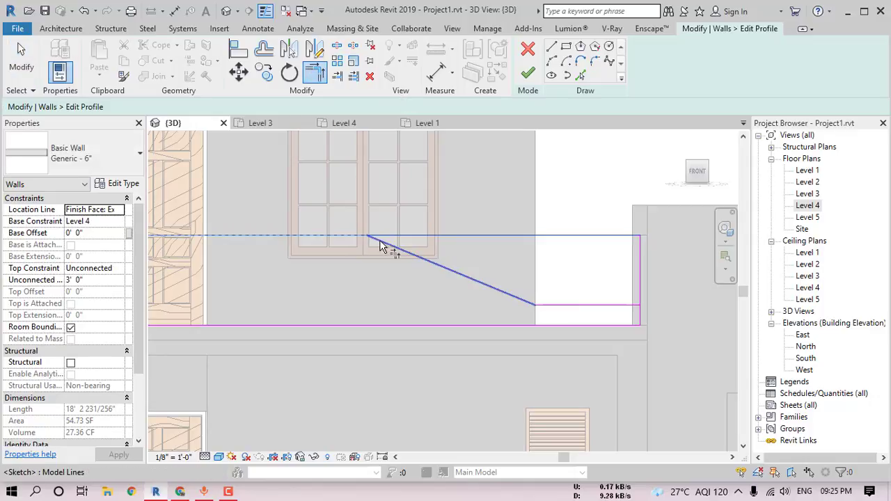
left_click(640, 310)
scroll(503, 280, "down", 1)
key("Escape")
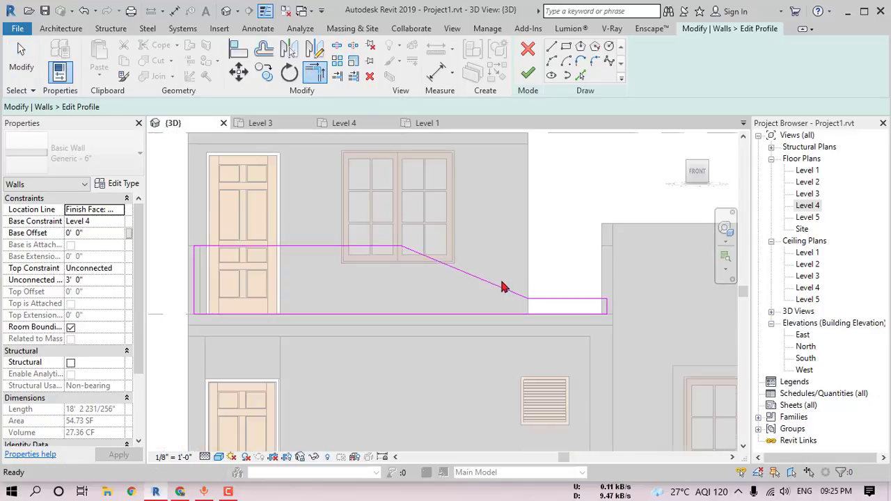
left_click(490, 281)
scroll(449, 272, "down", 2)
middle_click_drag(559, 273, 499, 335, "shift")
left_click(526, 77)
Set the short side parapet wall's unconnected height to 0' 8".
key("Escape")
scroll(534, 274, "up", 2)
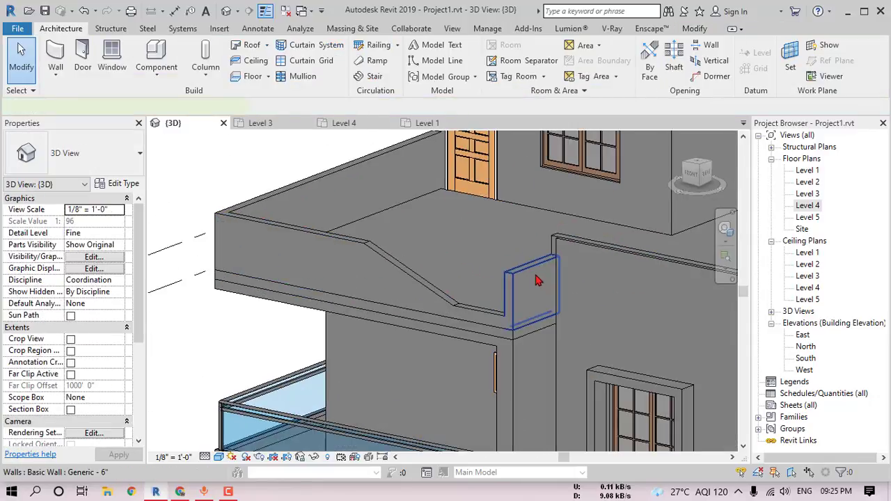
left_click(534, 274)
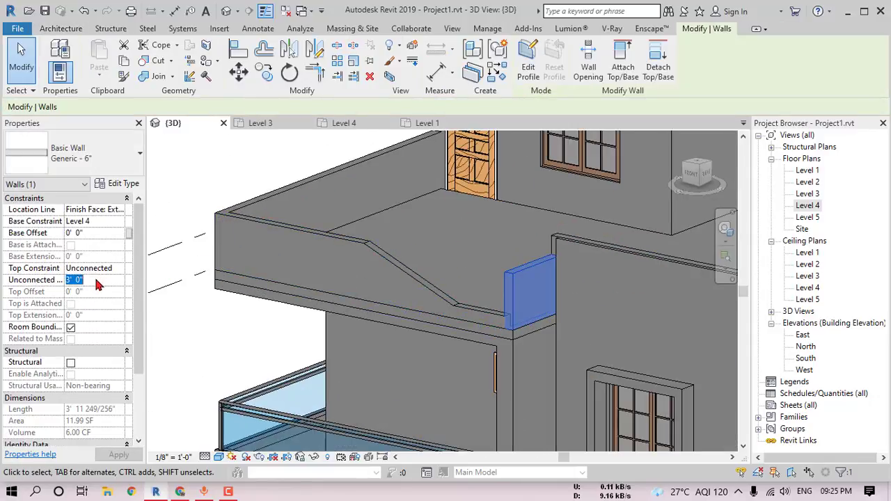
key("Escape")
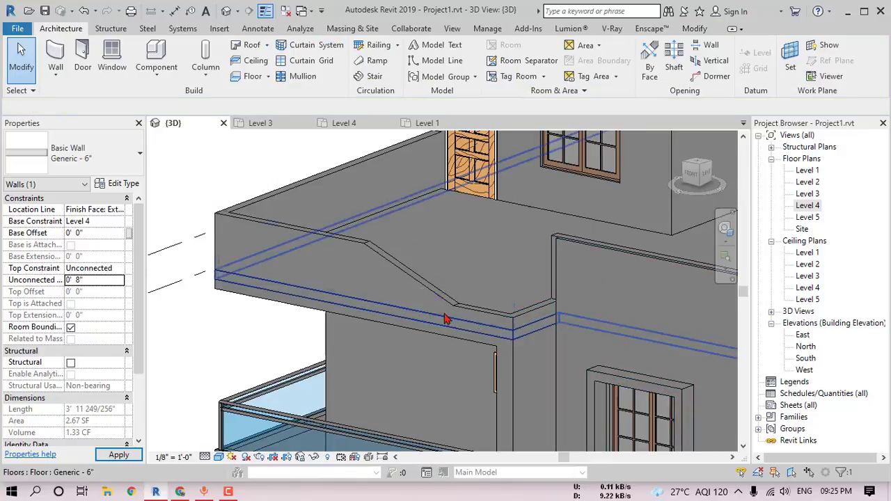
Edit the front parapet's profile, pulling the slope's lower end back to steepen it and trimming it to the lower level line.
middle_click_drag(445, 318, 374, 284, "shift")
left_click(375, 284)
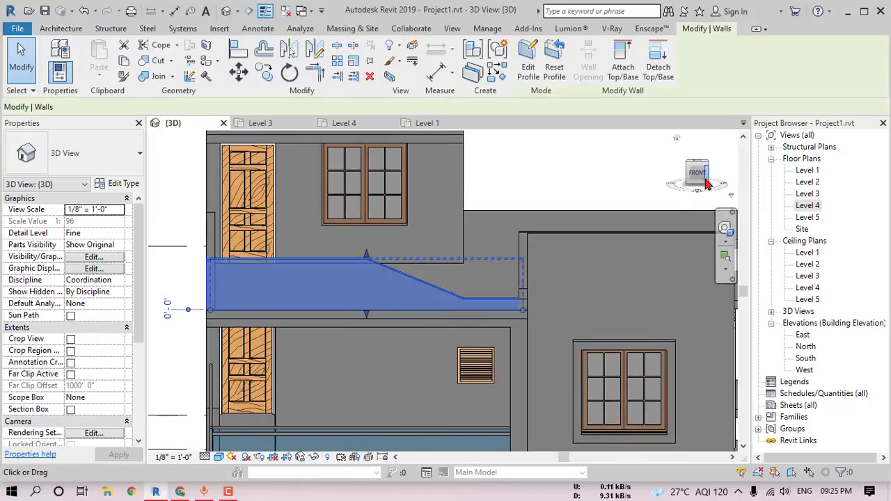
left_click(528, 70)
scroll(517, 282, "up", 2)
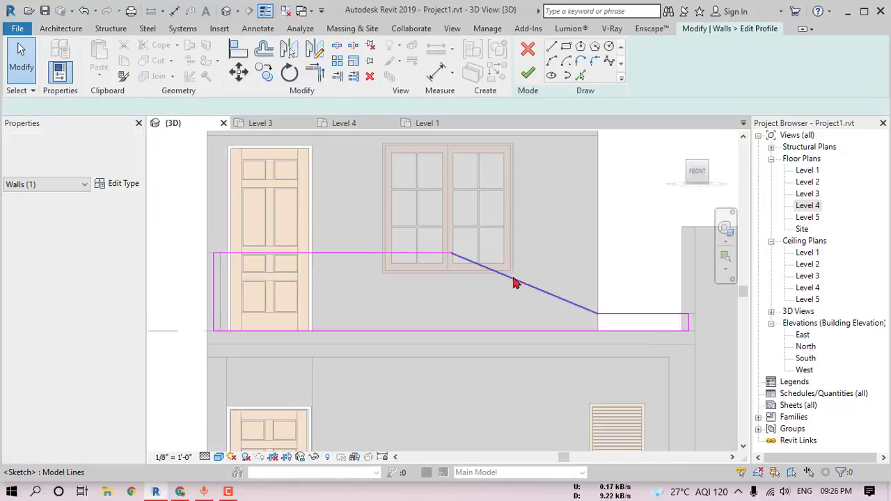
scroll(620, 322, "up", 2)
left_click_drag(620, 321, 500, 308)
key("t")
key("r")
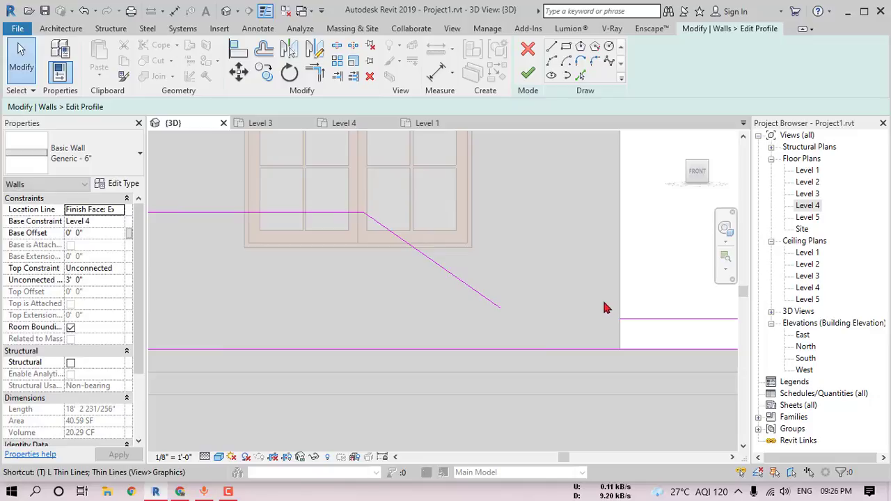
left_click(490, 300)
scroll(557, 307, "down", 3)
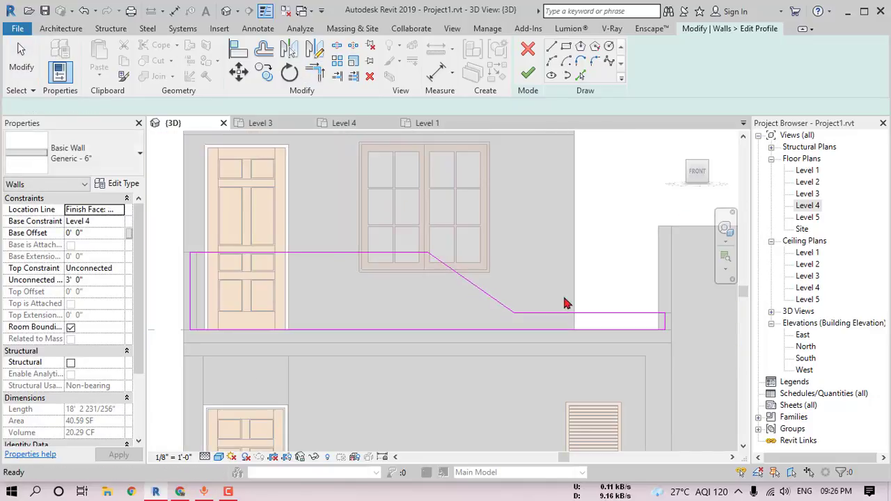
Shift the profile's sloping line sideways toward the taller end of the front parapet and finish the profile edit.
left_click(485, 297)
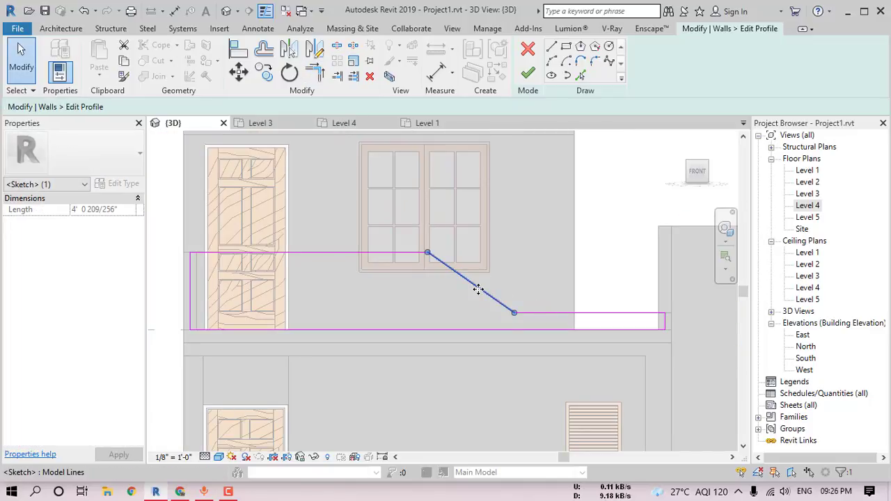
left_click_drag(474, 290, 453, 291)
left_click(489, 291)
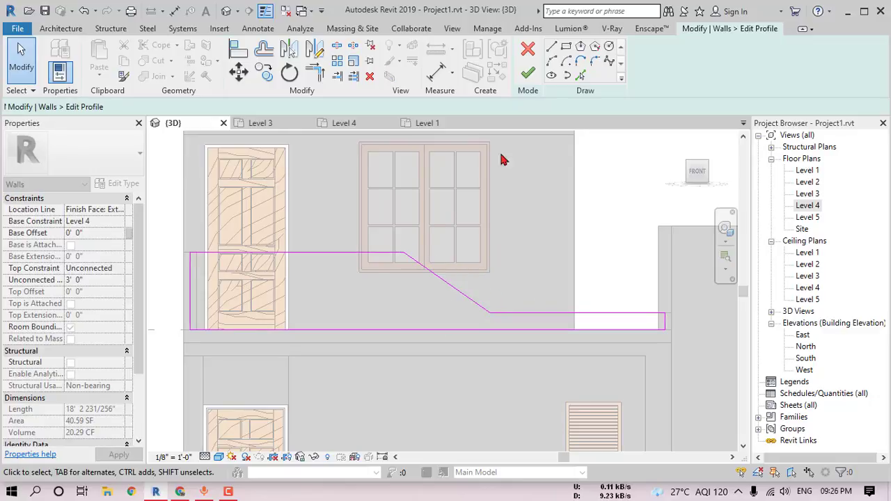
scroll(491, 289, "down", 1)
left_click(528, 74)
Delete the long full-height parapet wall on the house's side that meets the front parapet.
middle_click_drag(470, 293, 654, 176, "shift")
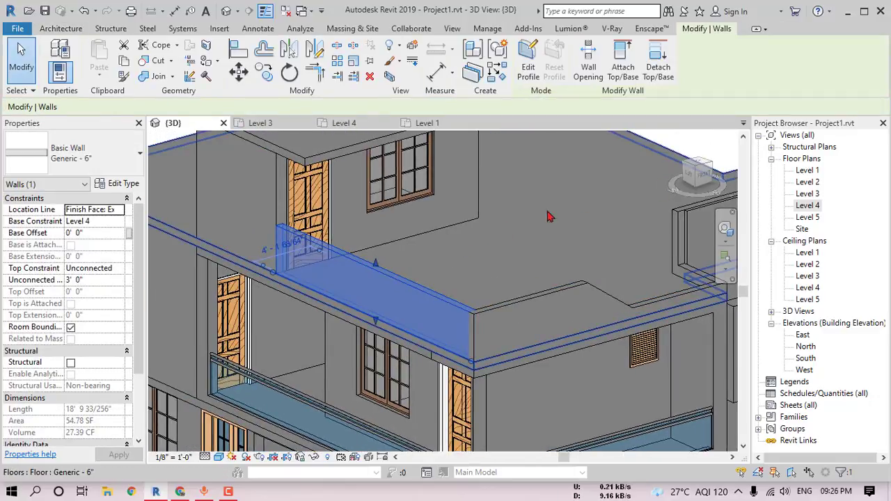
key("Escape")
left_click(409, 289)
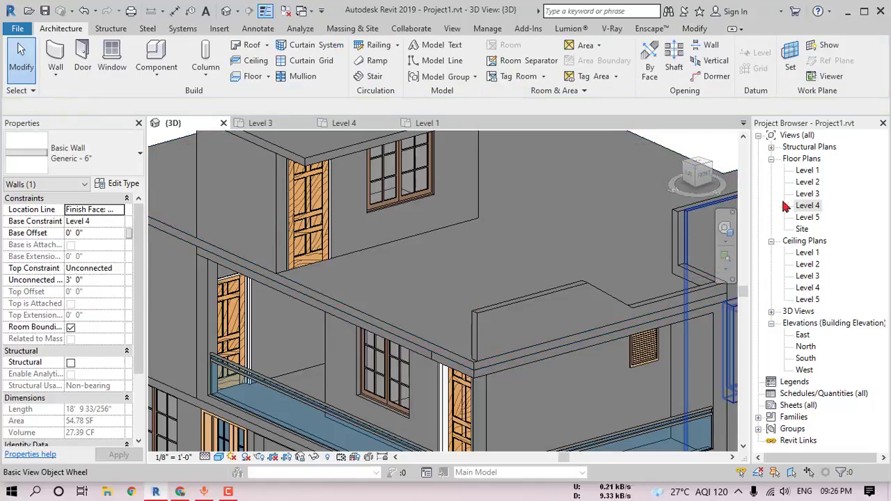
In the Level 4 plan, mirror a copy of the front parapet about a 45° axis through the terrace's outer corner.
double_click(807, 206)
scroll(496, 317, "down", 4)
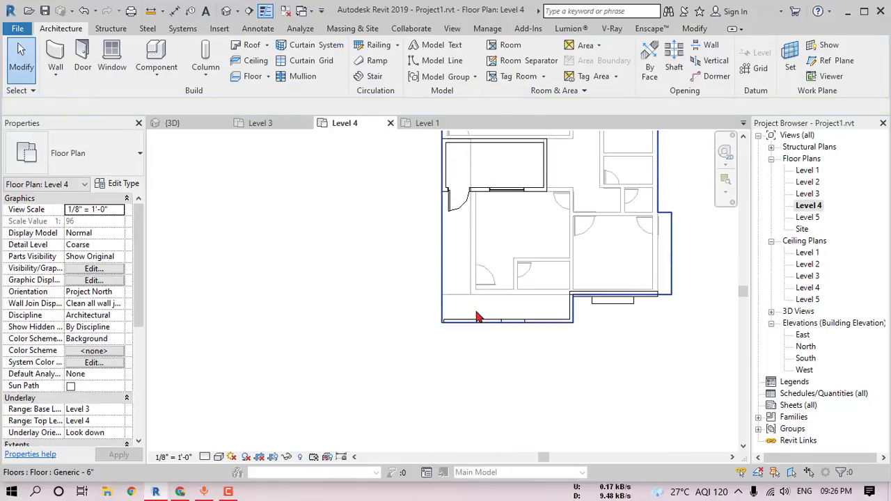
scroll(479, 322, "up", 3)
left_click(478, 331)
left_click(314, 47)
scroll(423, 320, "up", 3)
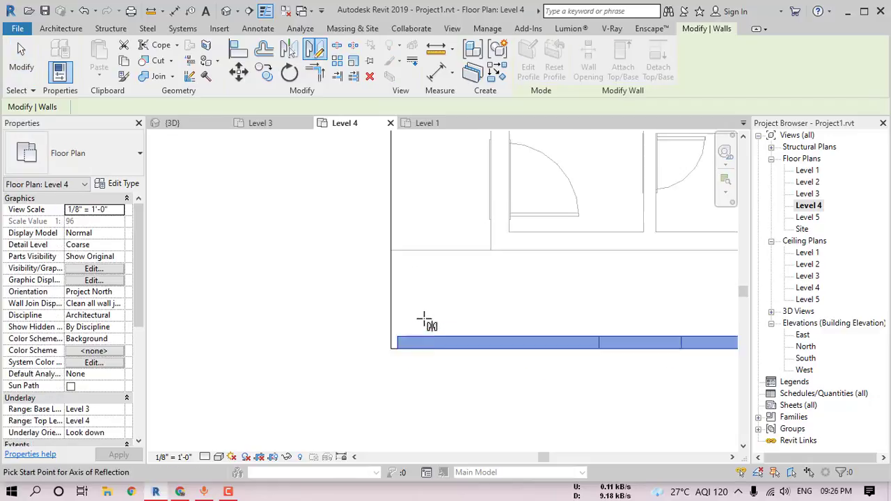
left_click(387, 353)
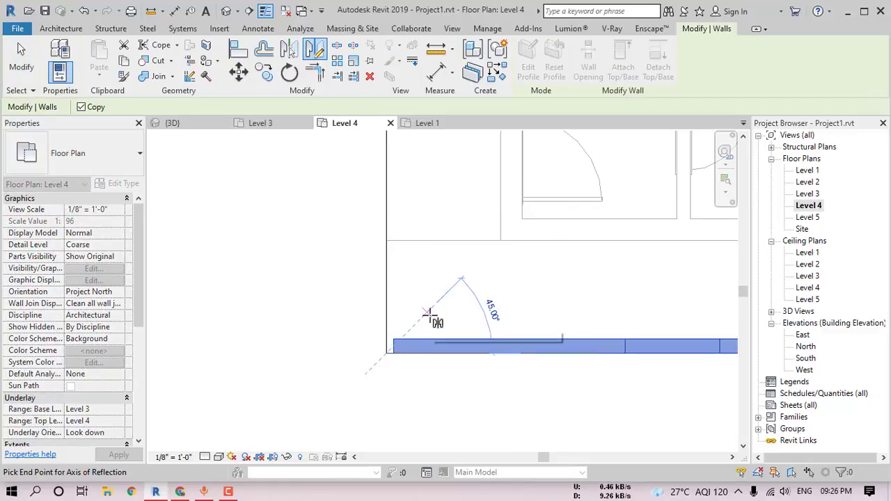
left_click(429, 315)
scroll(446, 299, "down", 3)
key("Escape")
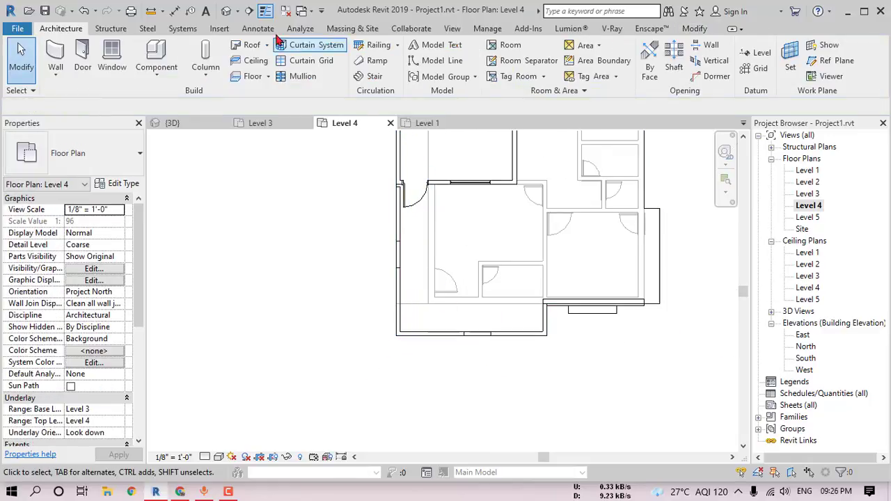
Edit the mirrored side parapet's profile, extending its low end to the room wall with the constraints removed, and finish the edit.
left_click(227, 11)
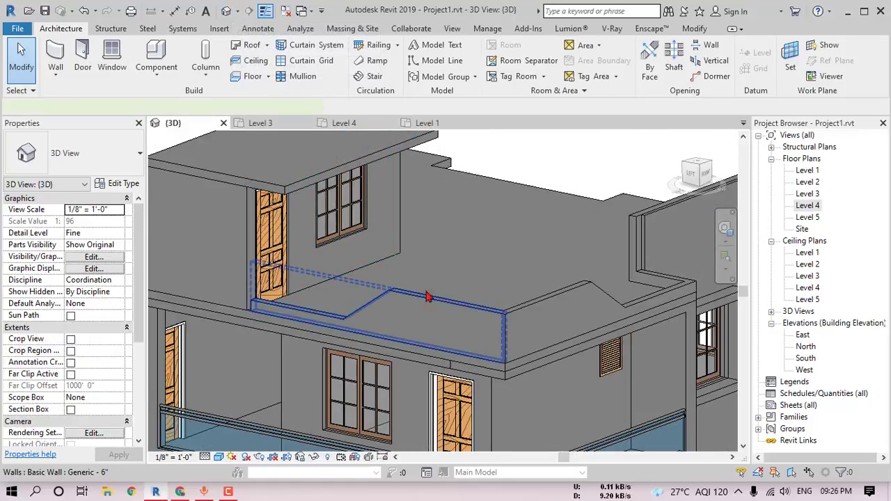
left_click(426, 300)
left_click(528, 67)
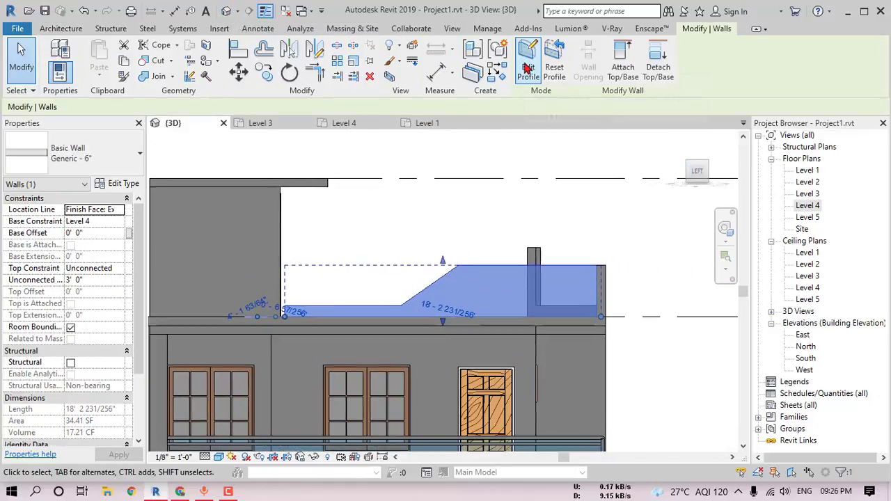
scroll(272, 310, "up", 5)
left_click(283, 331)
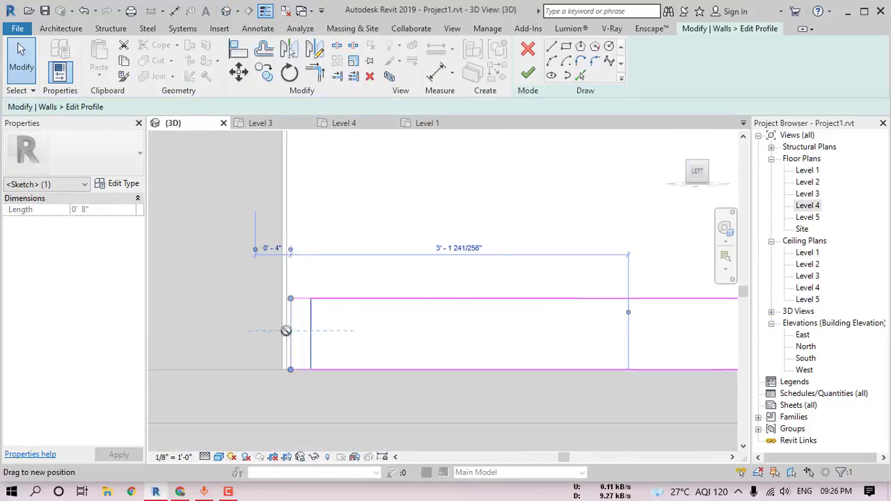
left_click(855, 464)
left_click_drag(289, 316, 283, 323)
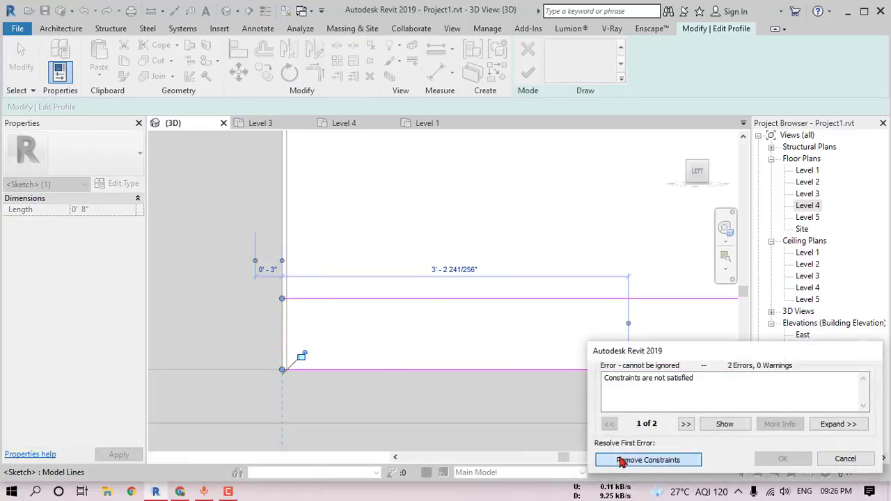
left_click(622, 459)
left_click(527, 75)
scroll(402, 291, "down", 5)
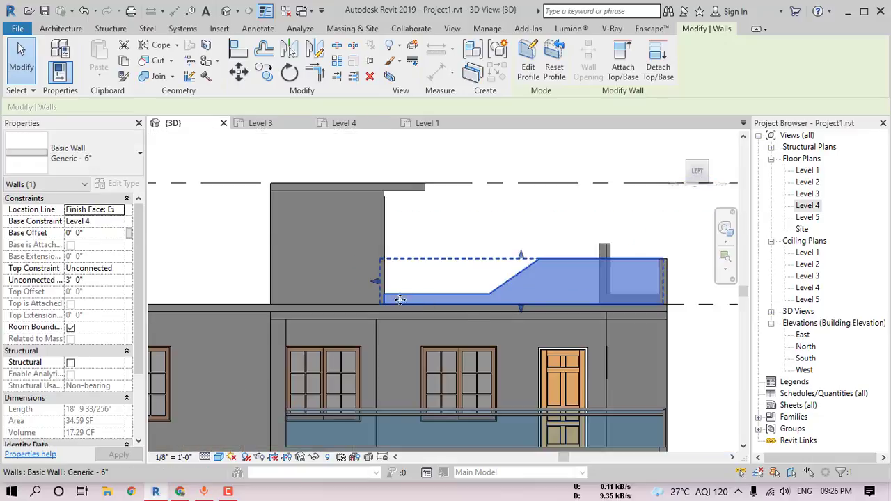
middle_click_drag(410, 327, 433, 356, "shift")
key("Escape")
Start an in-place model in the Railings category, accepting the default name.
middle_click_drag(603, 320, 497, 318, "shift")
scroll(419, 291, "up", 1)
scroll(420, 291, "up", 2)
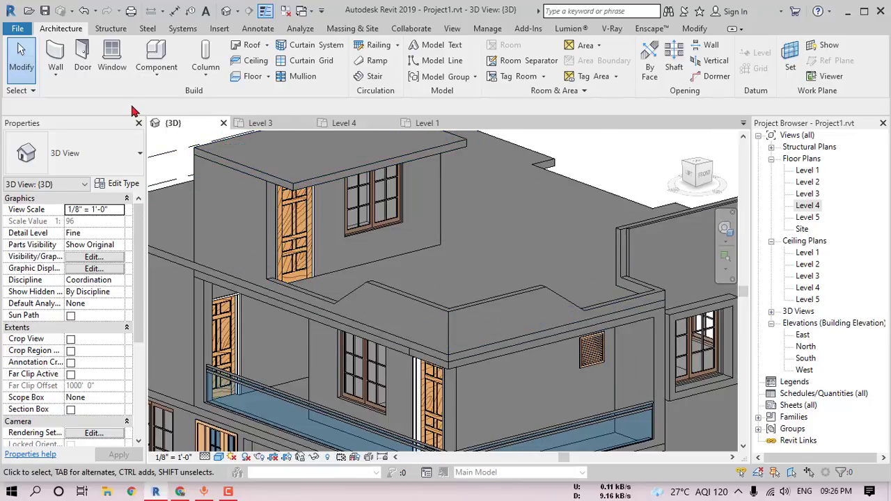
left_click(157, 82)
left_click(174, 121)
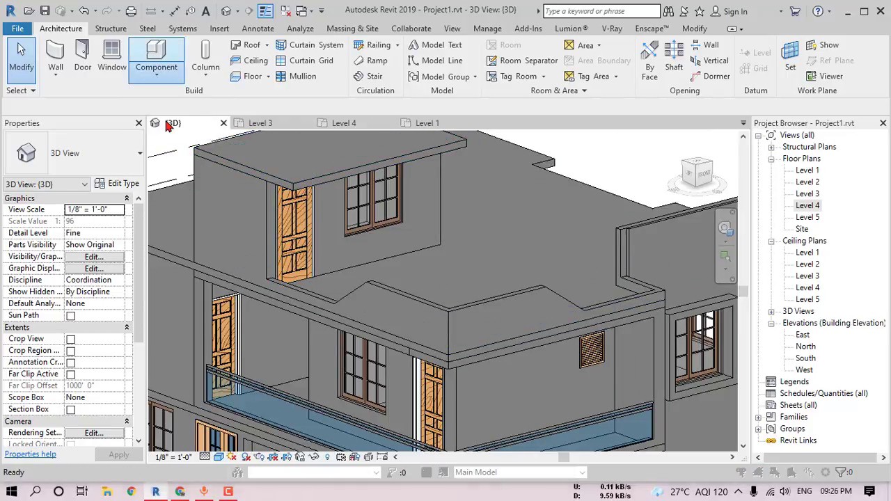
scroll(145, 225, "down", 1)
scroll(145, 225, "down", 3)
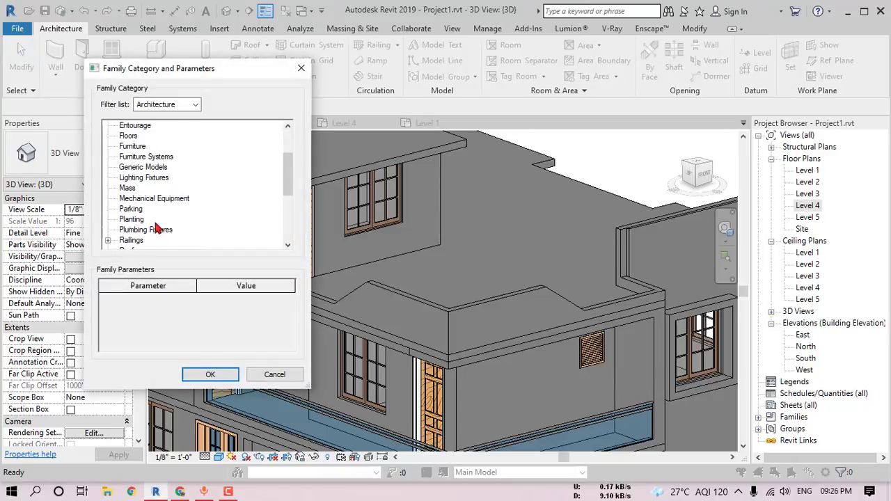
left_click(225, 370)
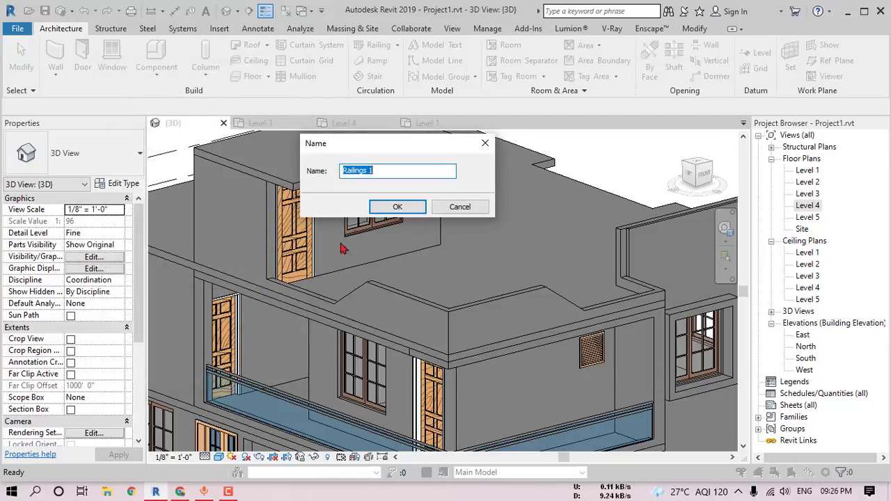
left_click(397, 207)
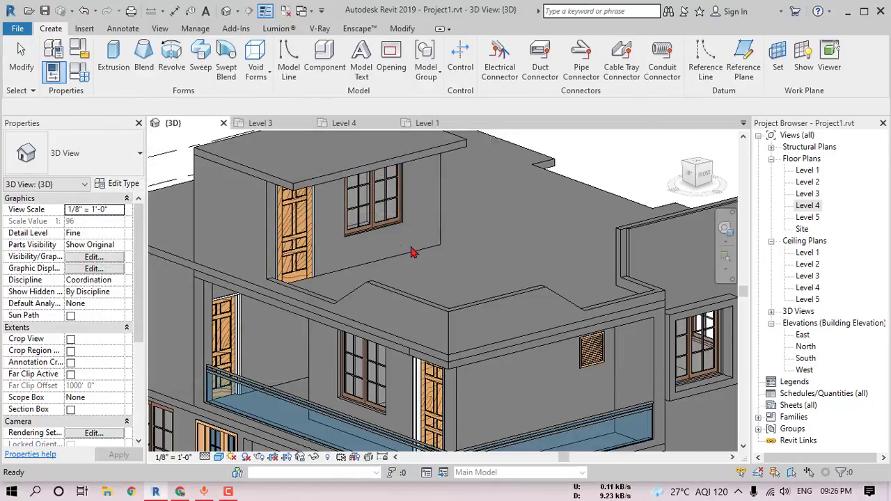
Start a sweep and pick the top edges of the parapets' low sections and the short side return as its path.
left_click(219, 78)
left_click(581, 72)
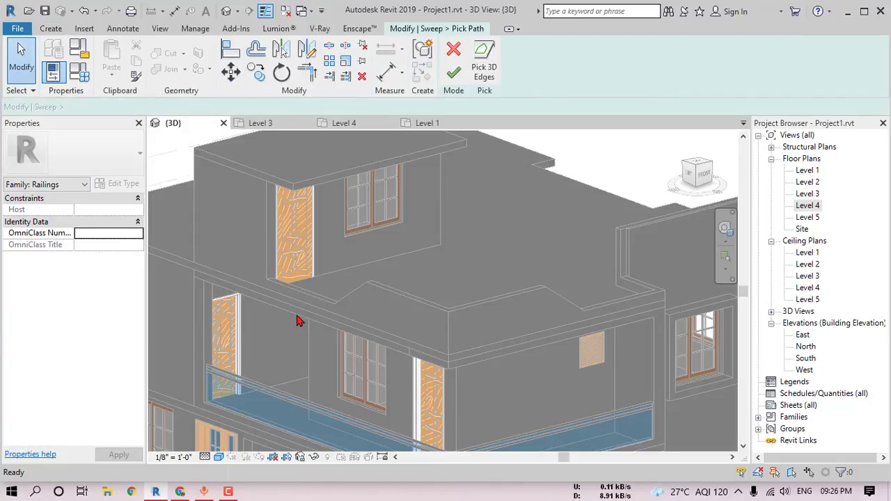
scroll(300, 316, "up", 3)
middle_click_drag(330, 293, 459, 313, "shift")
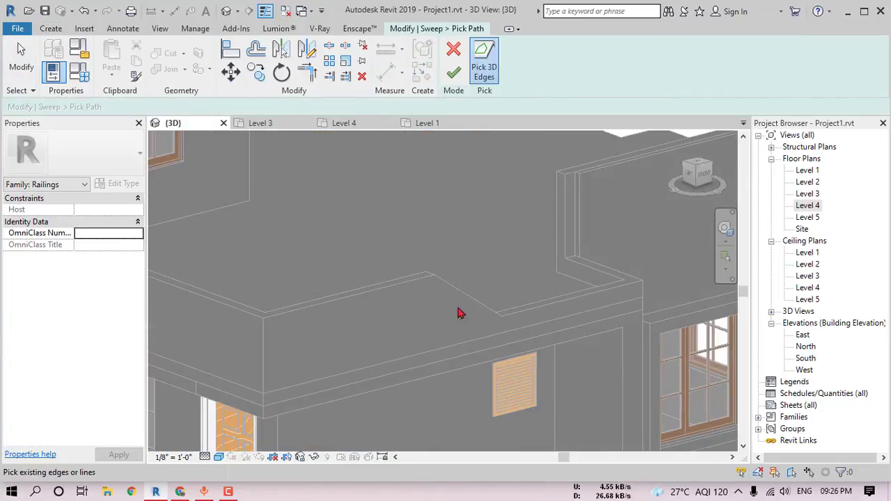
left_click(583, 303)
Trim the front and side path lines to meet at the terrace's outer corner and finish the sweep path.
key("t")
key("r")
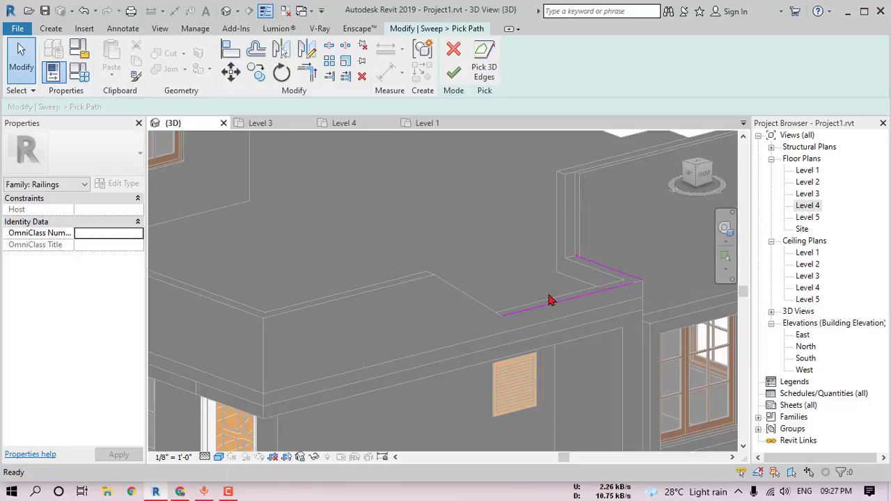
middle_click_drag(476, 325, 570, 299)
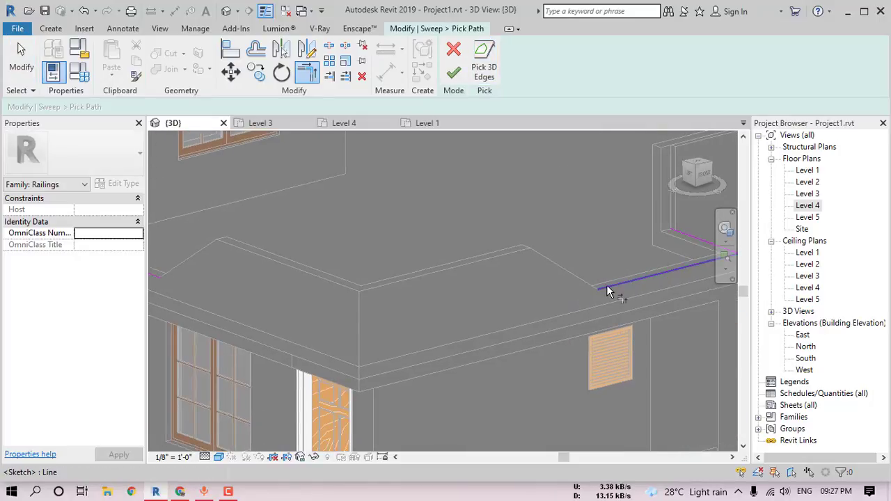
left_click(609, 285)
scroll(561, 289, "down", 2)
left_click(293, 279)
key("Escape")
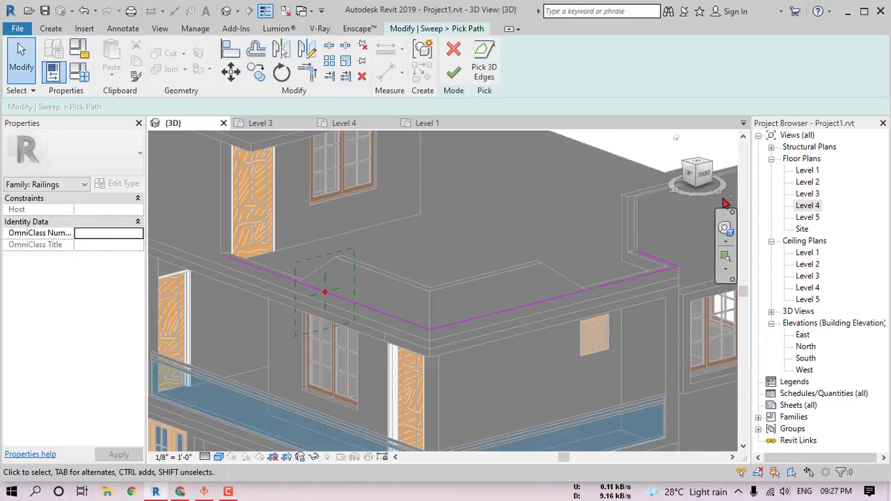
left_click(705, 174)
left_click(453, 73)
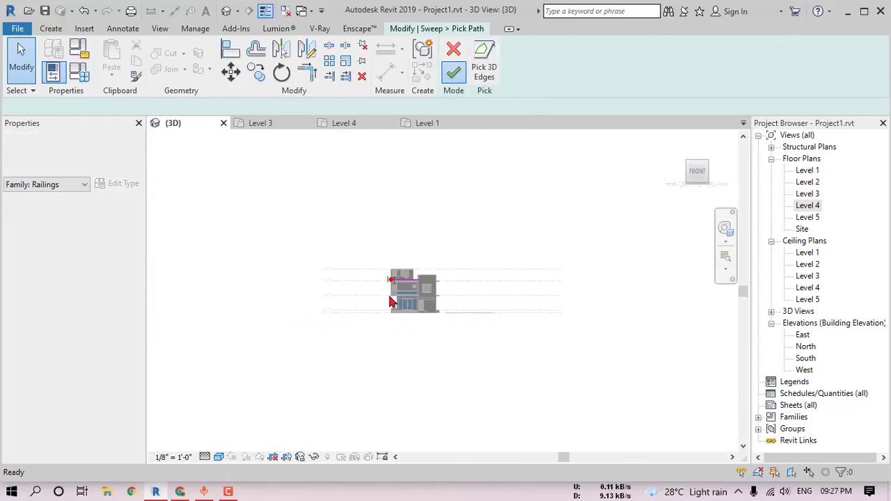
Open the sweep's profile for sketching in the front view and set the visual style to Wireframe.
left_click(394, 247)
scroll(390, 254, "up", 5)
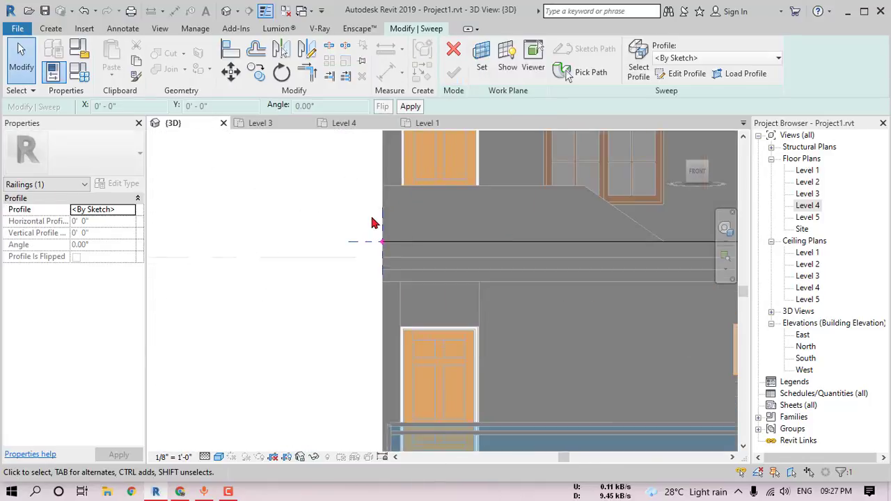
left_click(687, 74)
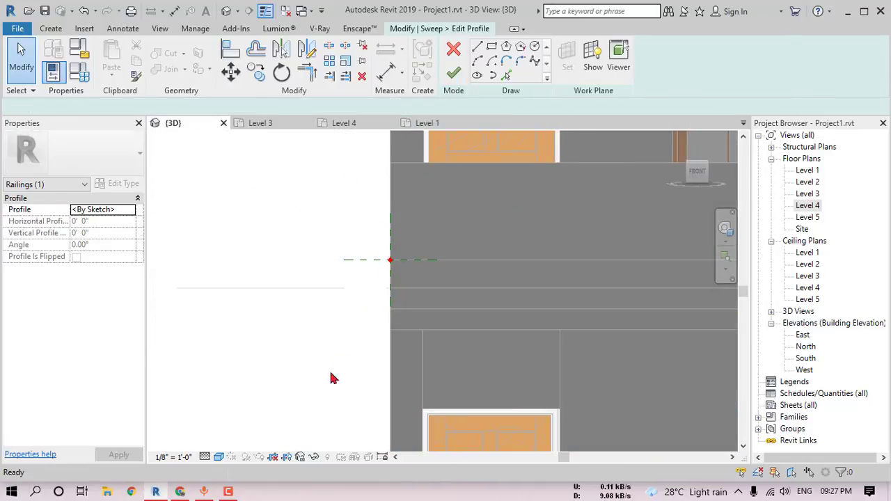
left_click(220, 457)
left_click(229, 392)
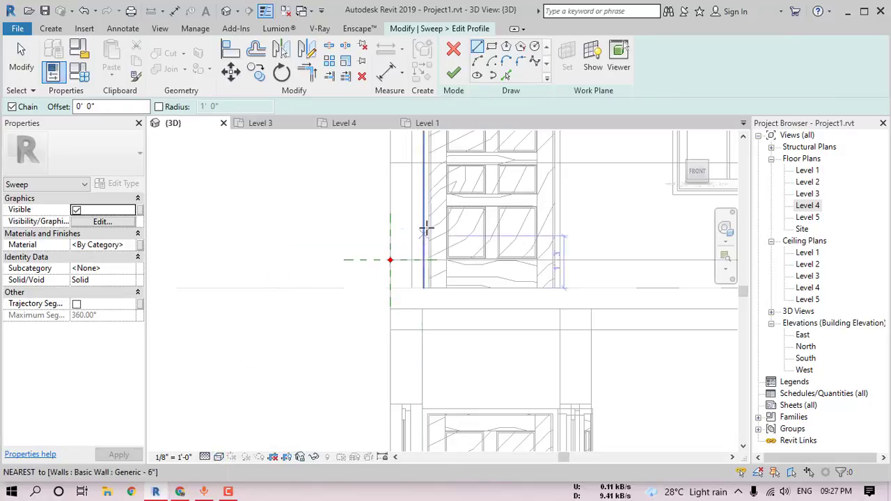
Sketch a profile circle with a radius of about 0' 1 1/4", centred level with the path point and just inside the parapet face.
scroll(426, 227, "up", 4)
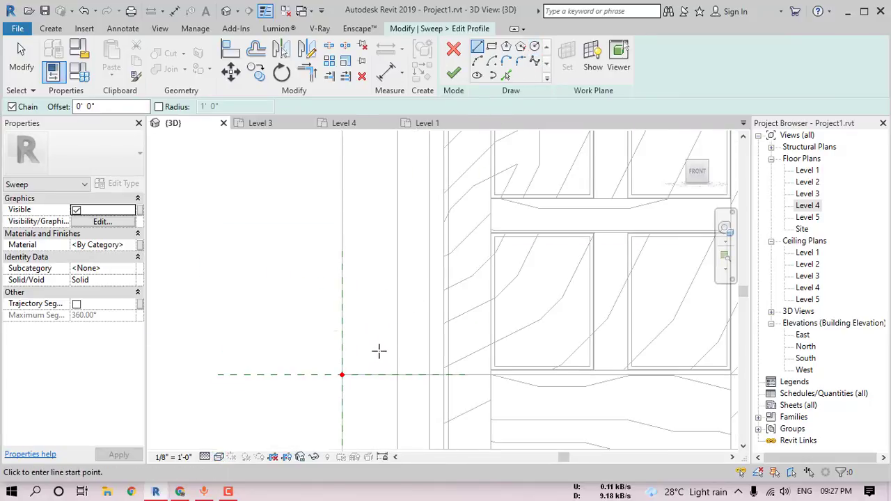
left_click(369, 376)
left_click(534, 46)
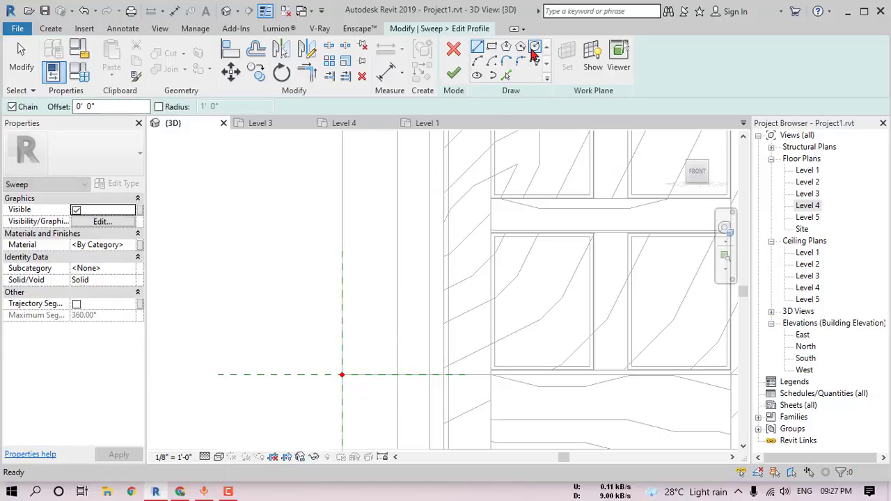
scroll(369, 393, "up", 2)
scroll(369, 393, "up", 1)
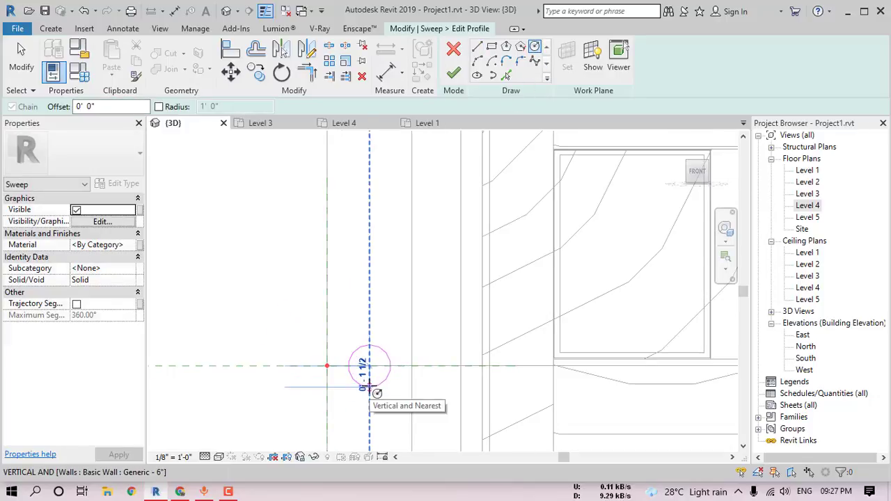
left_click(370, 384)
key("Escape")
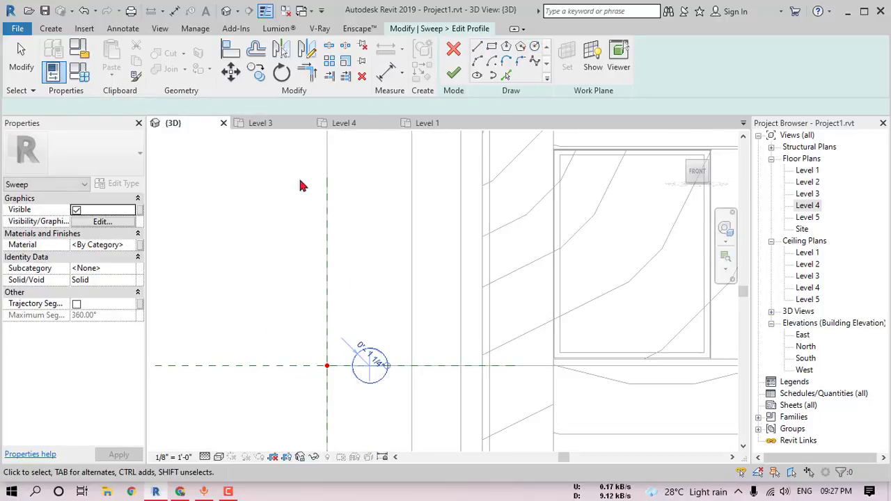
Move the profile circle up to sit just above the path point and copy it about 0' 4" straight upward.
left_click(370, 381)
left_click(371, 350)
key("c")
key("o")
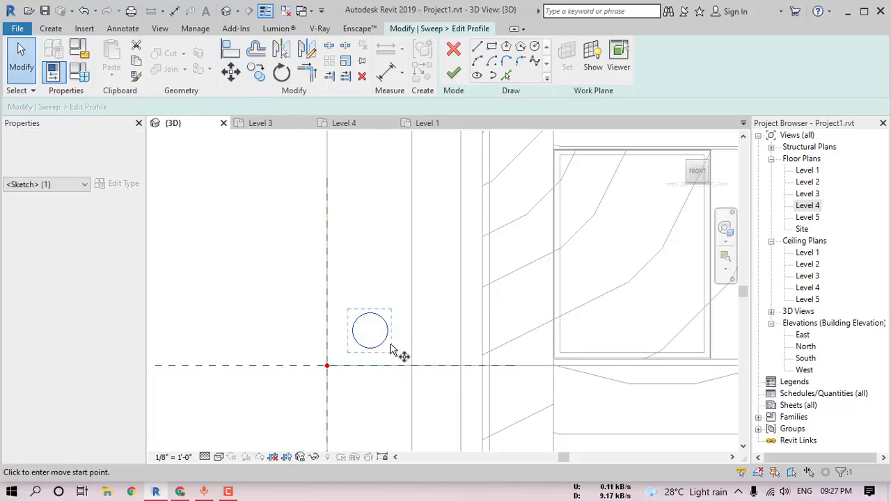
left_click(369, 348)
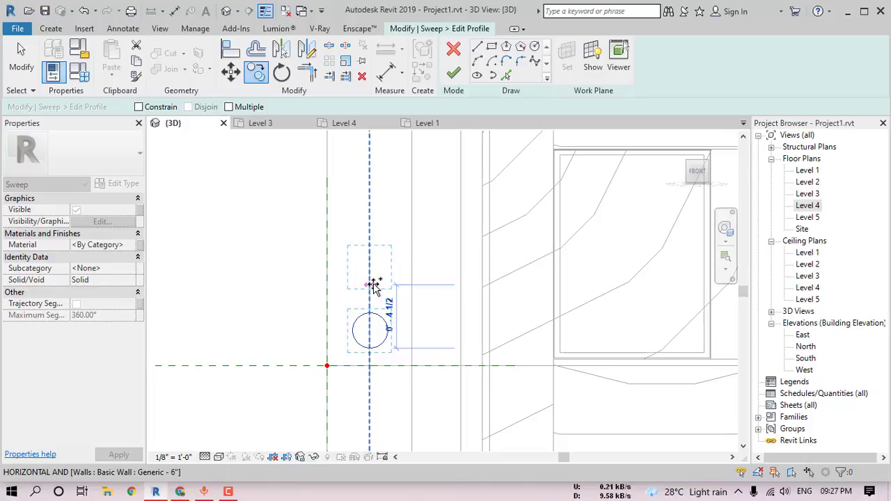
left_click(372, 292)
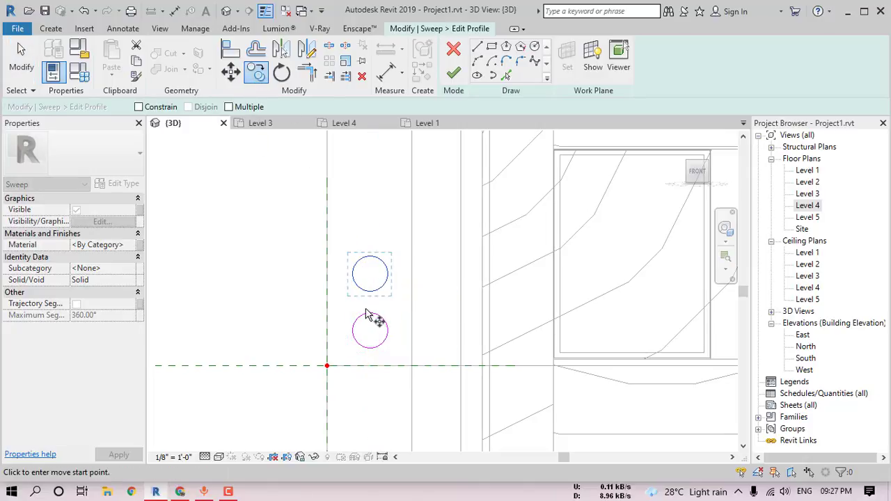
Undo the unevenly spaced third circle and copy the upper circle again about 0' 4" above it, matching the existing spacing.
left_click(372, 253)
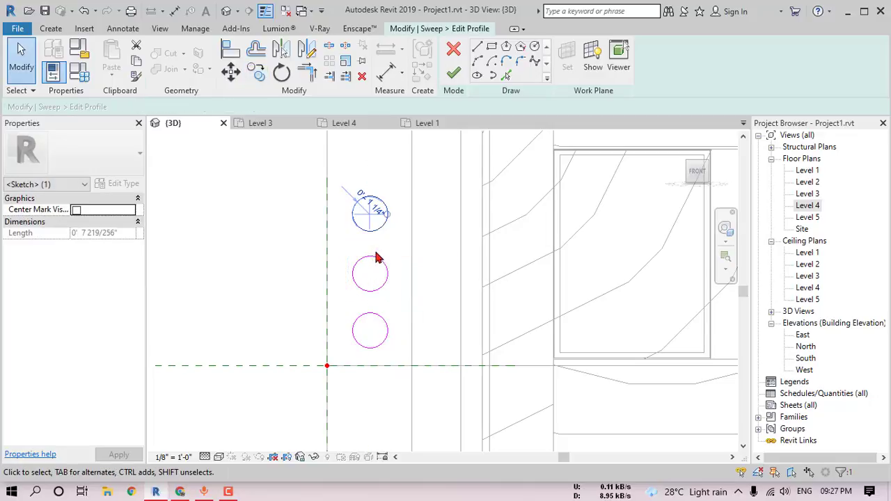
key("ctrl+z")
left_click_drag(311, 213, 395, 304)
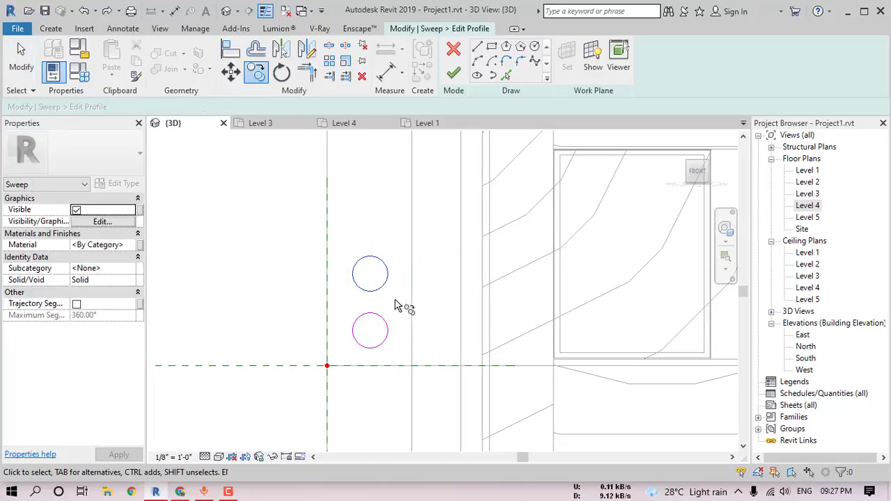
left_click(371, 315)
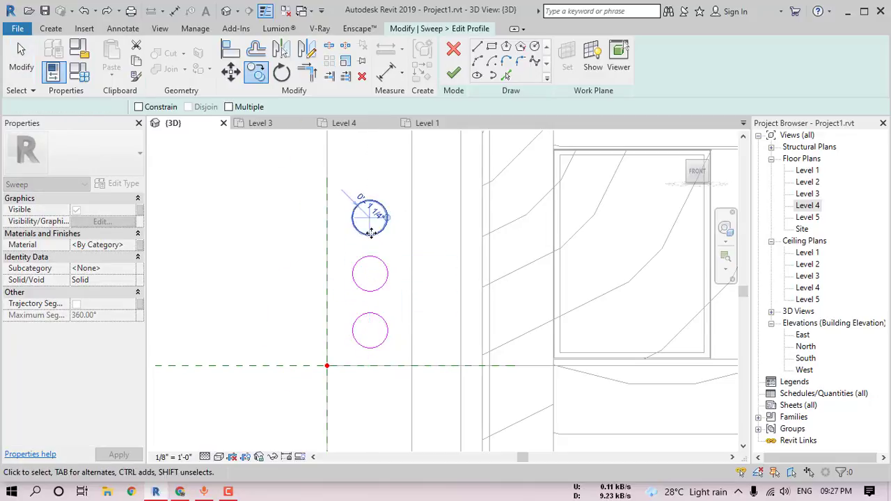
left_click(370, 233)
key("Escape")
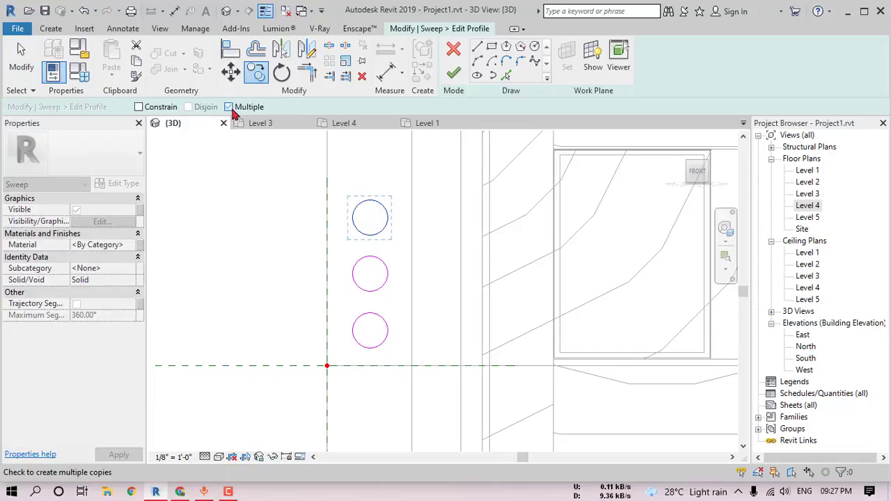
Extend the vertical stack to seven circles using multiple copies spaced 0' 4" apart.
scroll(372, 198, "down", 2)
middle_click_drag(373, 198, 377, 270)
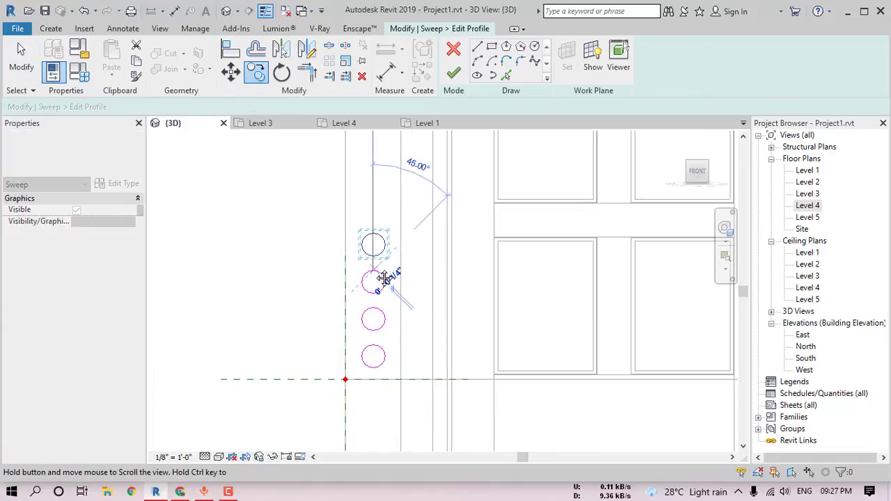
left_click(373, 233)
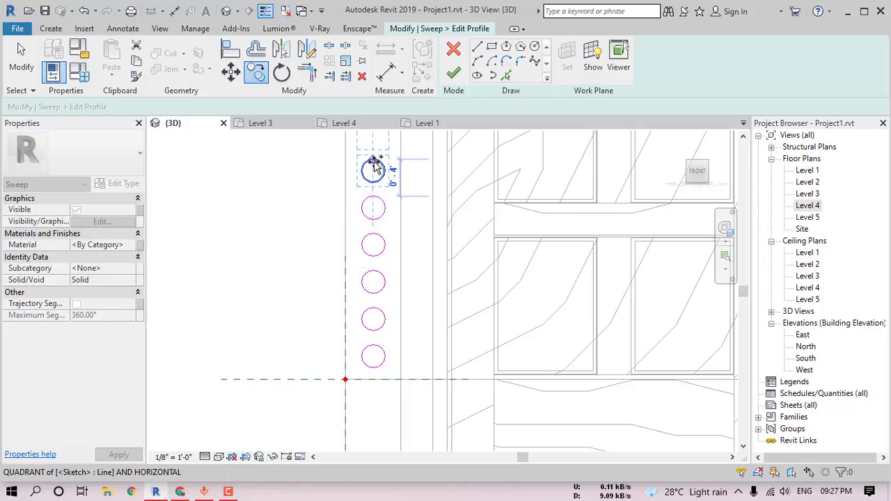
left_click(374, 160)
Delete the topmost circle of the profile stack so that six remain.
scroll(375, 234, "down", 4)
middle_click_drag(417, 252, 444, 276, "shift")
key("Escape")
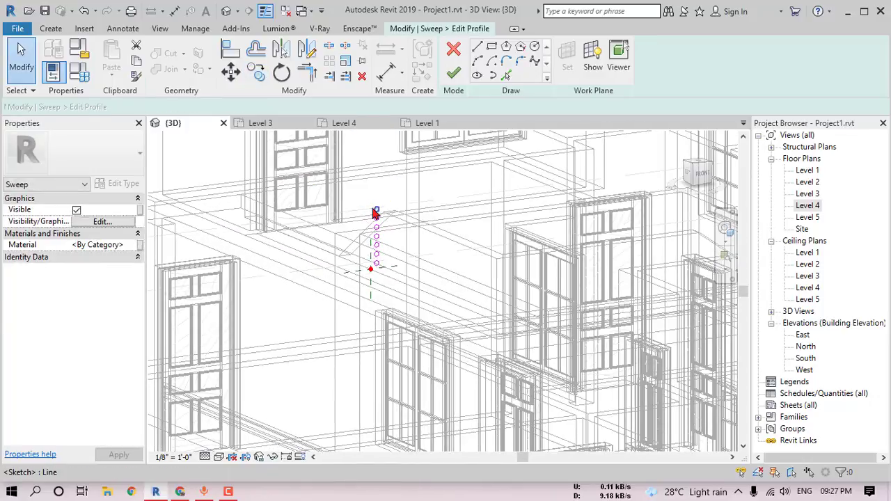
scroll(373, 202, "up", 5)
left_click(409, 232)
key("Delete")
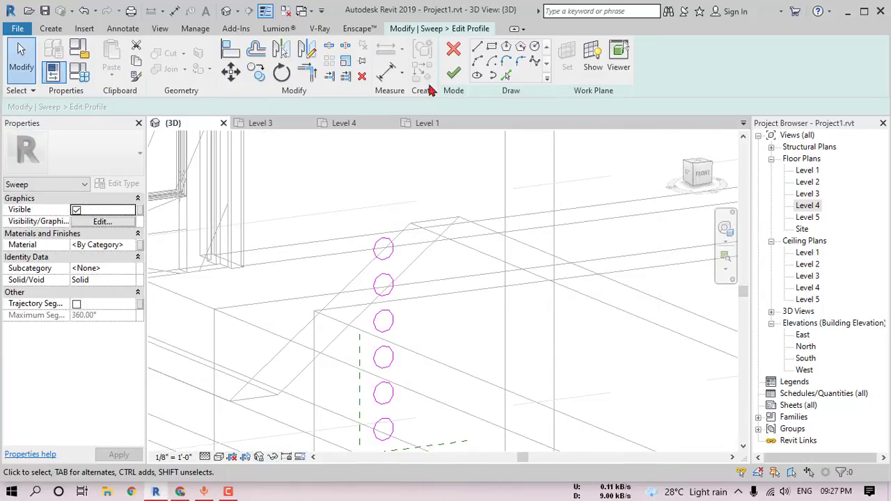
Finish the profile to generate the sweep and set the visual style to Consistent Colors.
left_click(453, 77)
left_click(219, 456)
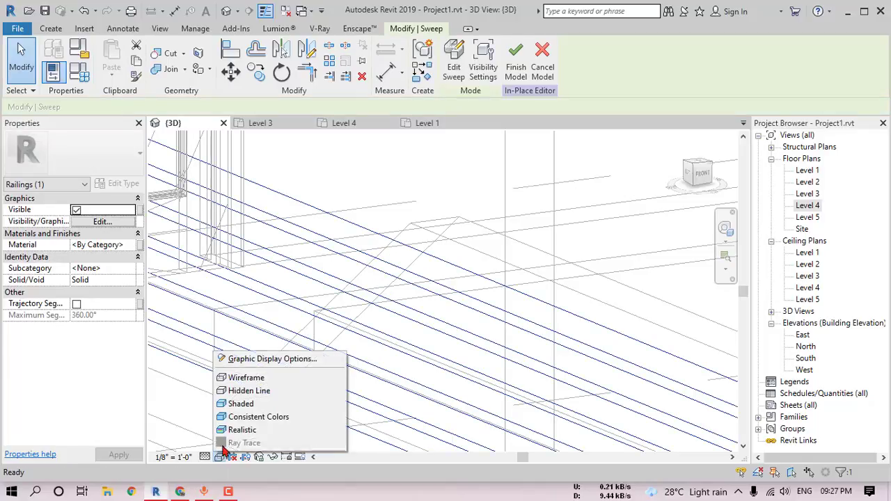
left_click(238, 422)
scroll(322, 300, "down", 6)
left_click(338, 315)
scroll(342, 318, "down", 2)
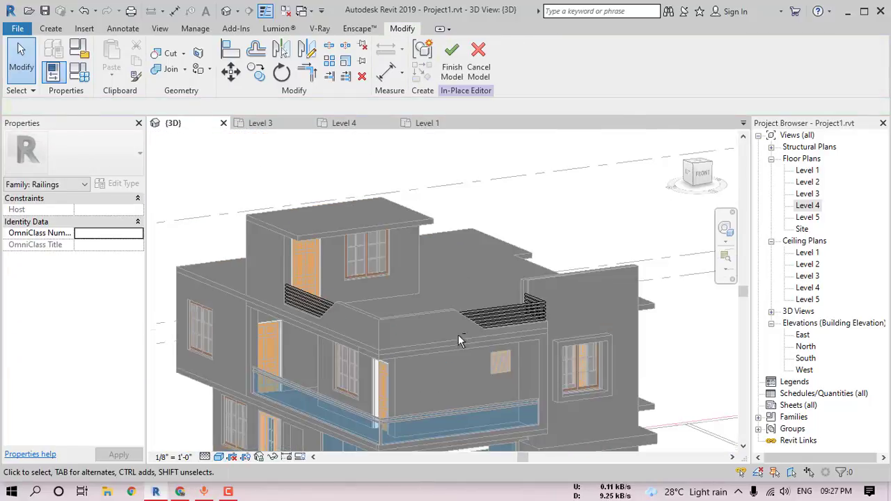
Check the swept railing around the terrace corner and finish the in-place model.
middle_click_drag(460, 337, 520, 298, "shift")
scroll(507, 293, "up", 2)
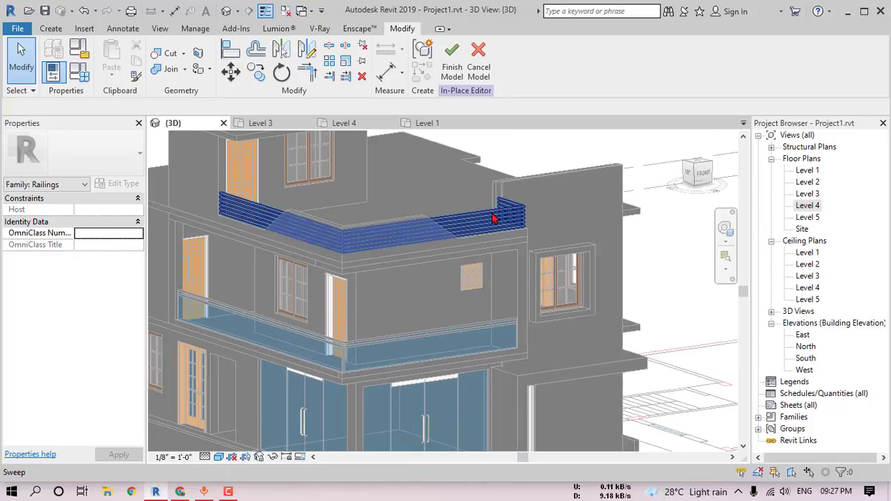
middle_click_drag(420, 268, 438, 281, "shift")
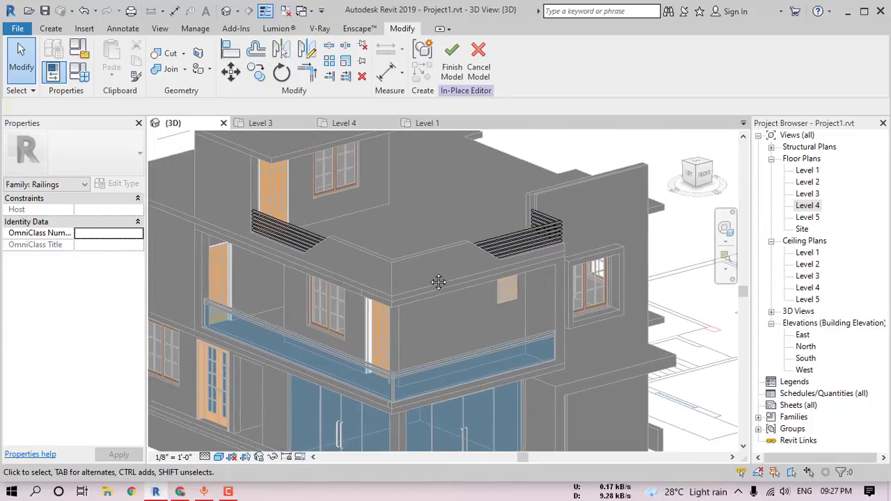
left_click(449, 73)
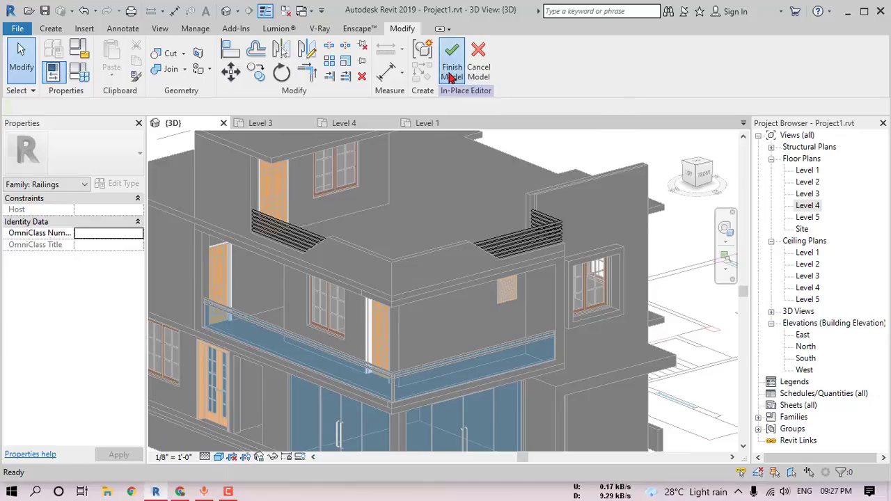
middle_click_drag(448, 236, 668, 181, "shift")
key("Escape")
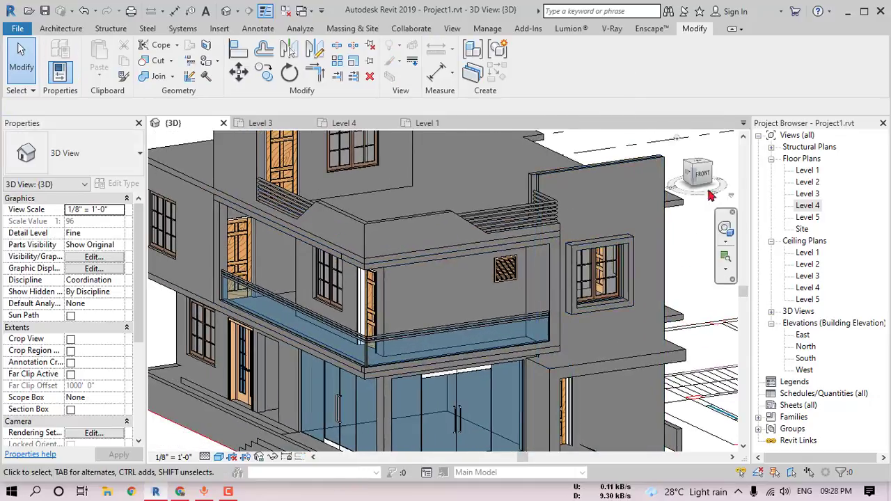
Bring up the front view of the Level 3 balcony wall around the louvred vent and start a new in-place model component.
left_click(701, 180)
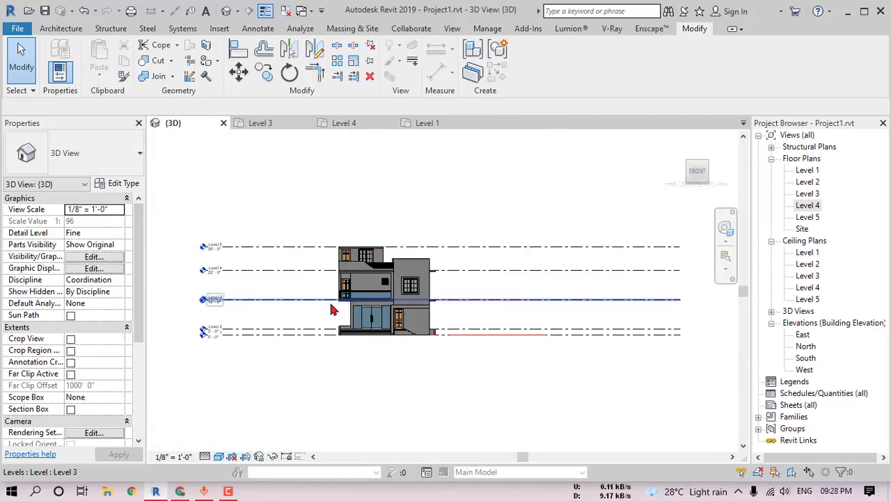
scroll(390, 299, "up", 4)
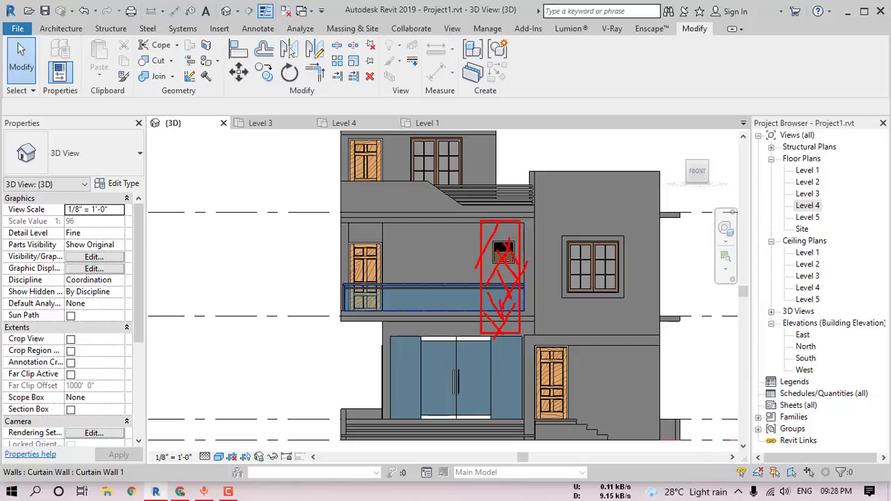
key("Escape")
scroll(531, 236, "up", 4)
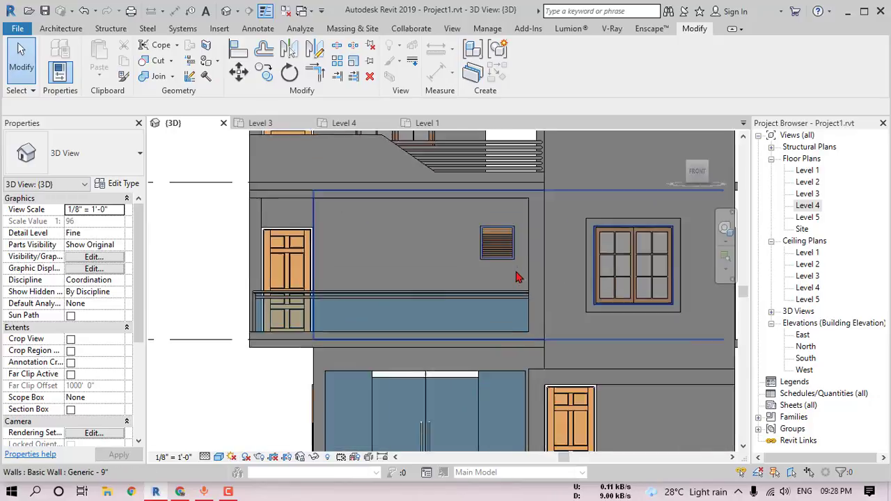
left_click(62, 30)
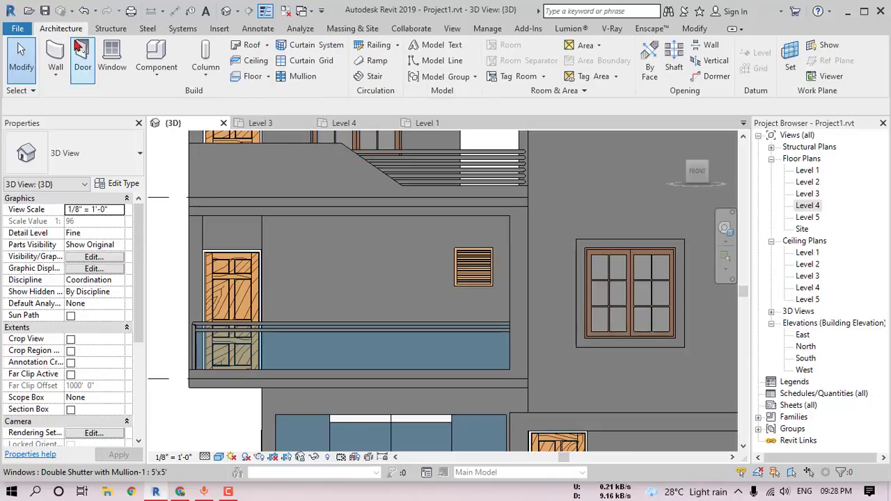
left_click(156, 73)
left_click(163, 127)
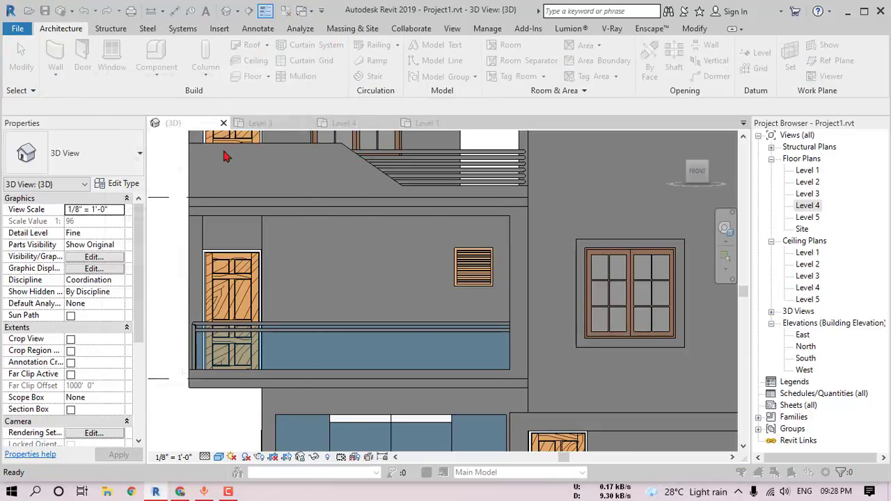
Create an in-place Casework model and start an extrusion using the wooden border's front face as the work plane.
left_click(224, 374)
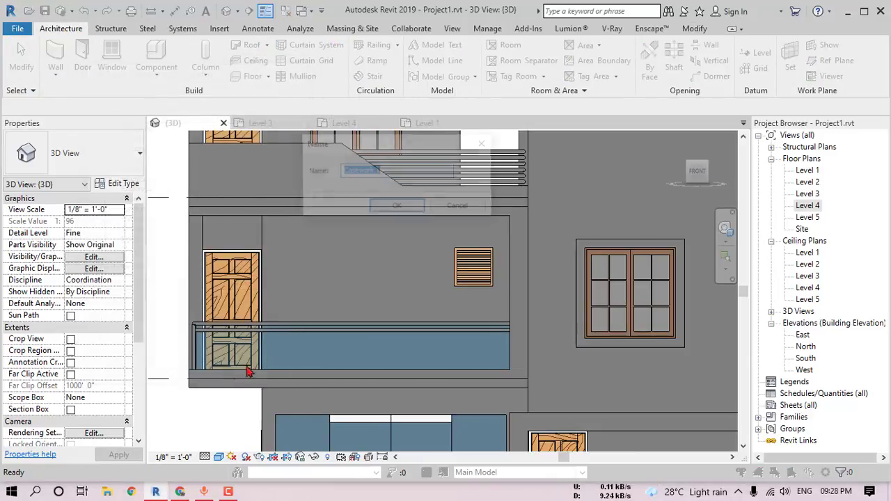
left_click(386, 212)
left_click(113, 60)
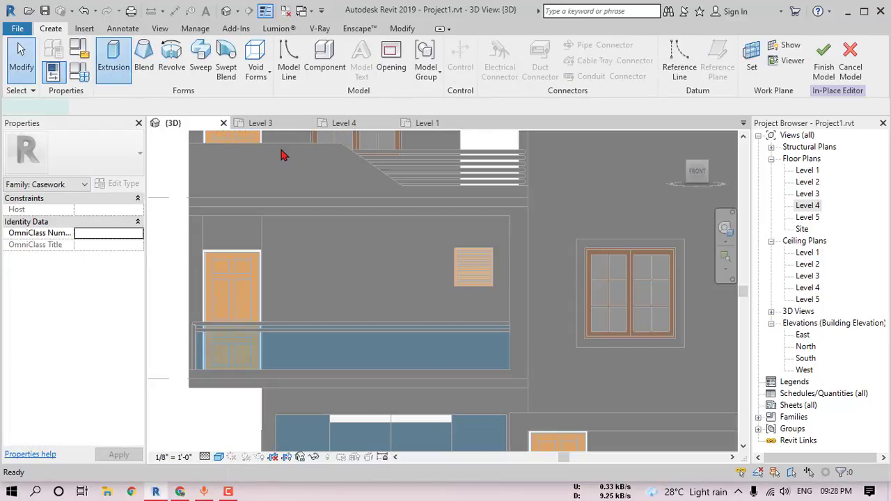
left_click(567, 72)
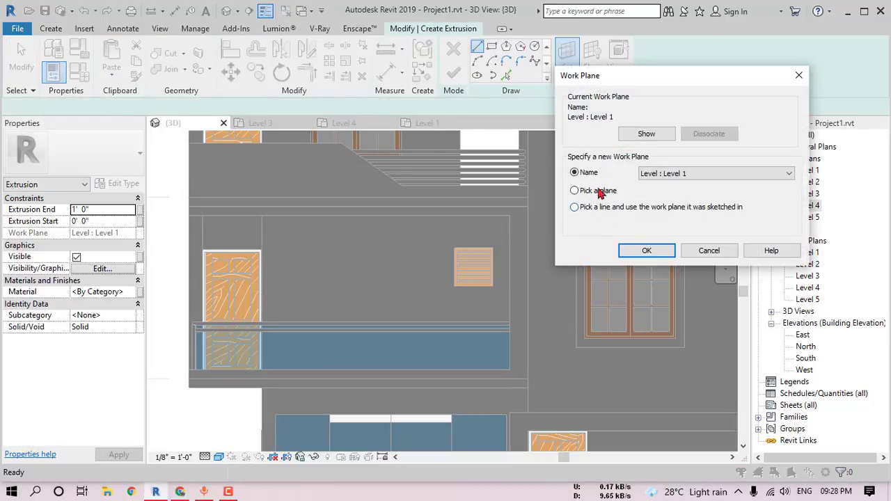
left_click(639, 251)
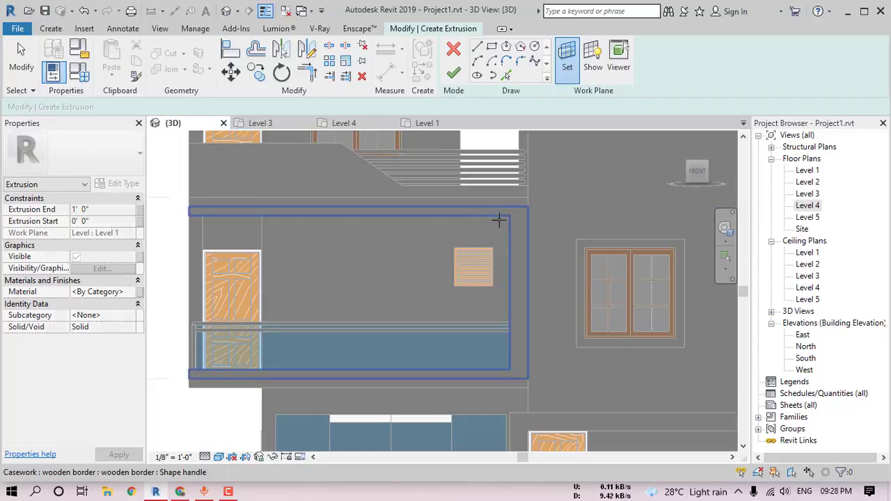
scroll(237, 230, "up", 4)
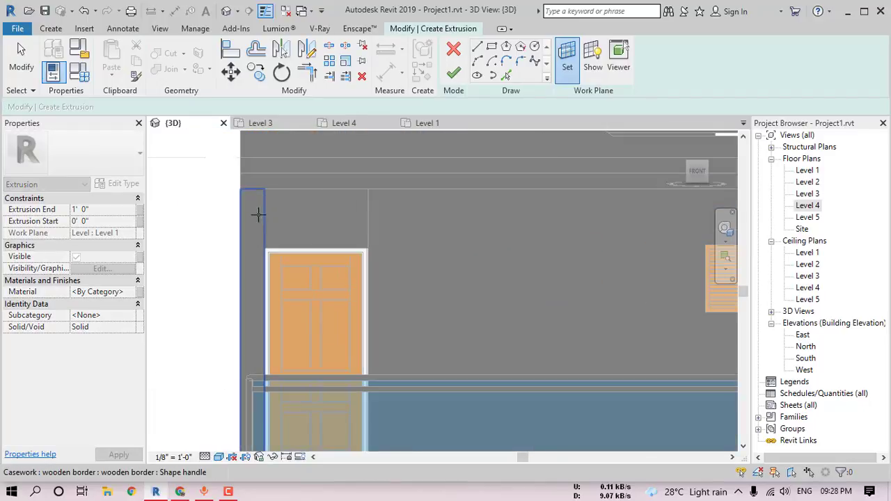
left_click(254, 187)
Sketch a rectangle spanning the balcony opening's full height from its upper-left corner and set its width to 7'.
left_click(492, 46)
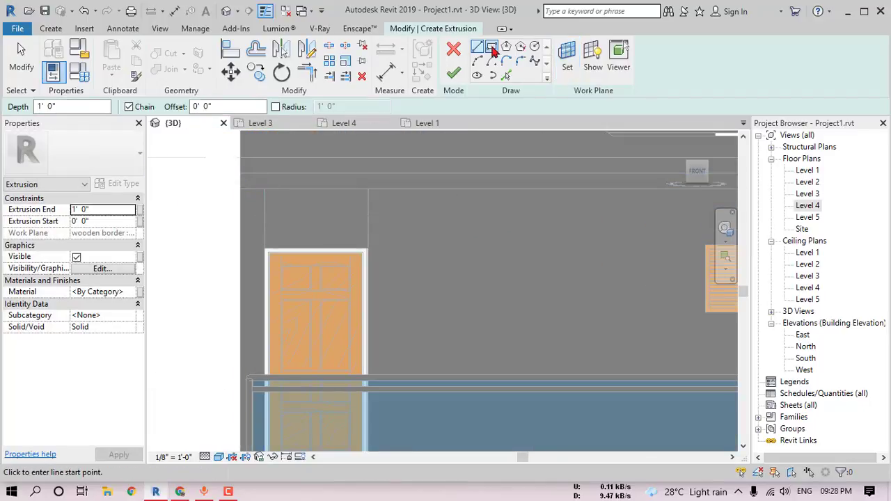
left_click(240, 189)
scroll(259, 236, "down", 3)
left_click(381, 363)
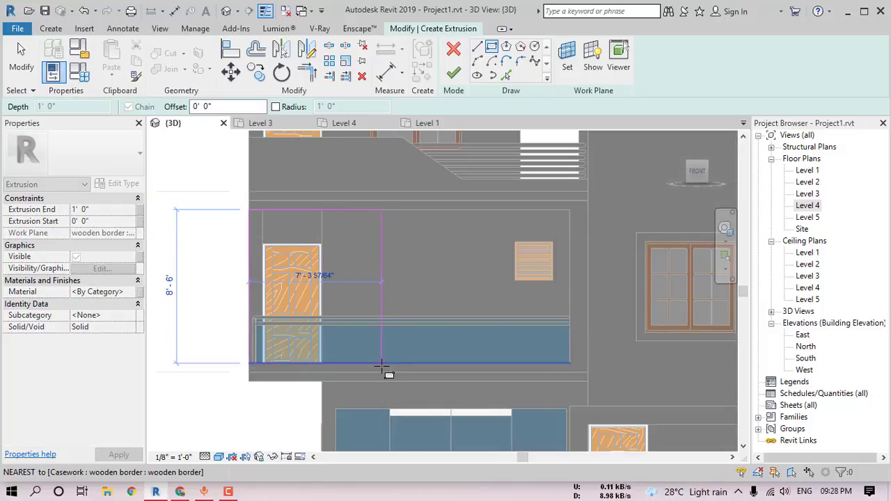
key("Escape")
key("Escape")
left_click(316, 181)
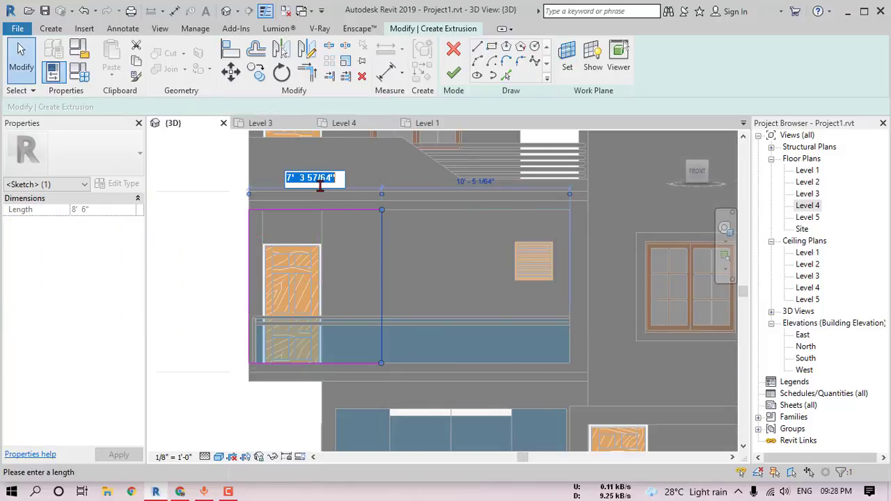
type("7'")
key("Return")
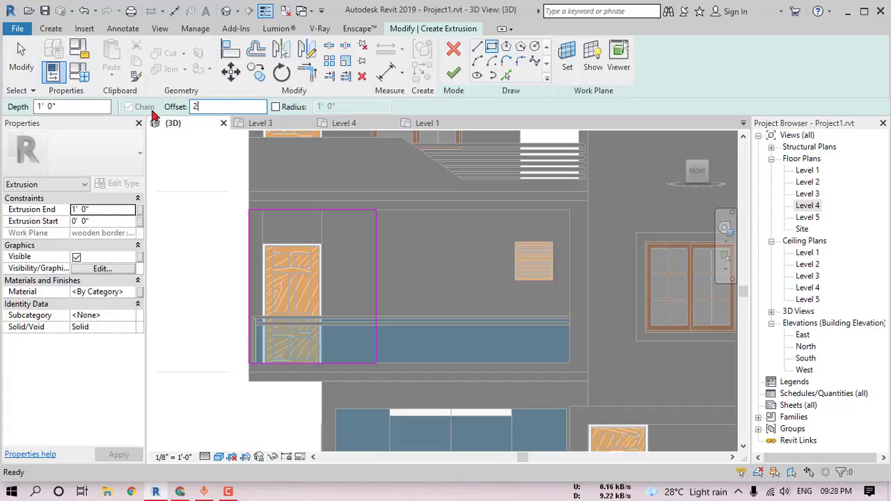
Add a second rectangle offset 2" inside the first, and switch the 3D view to Hidden Line display.
left_click(247, 210)
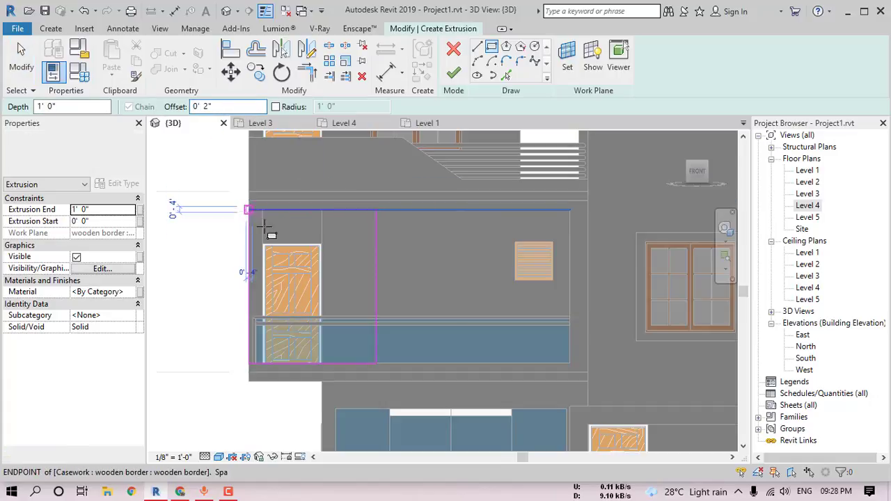
left_click(375, 361)
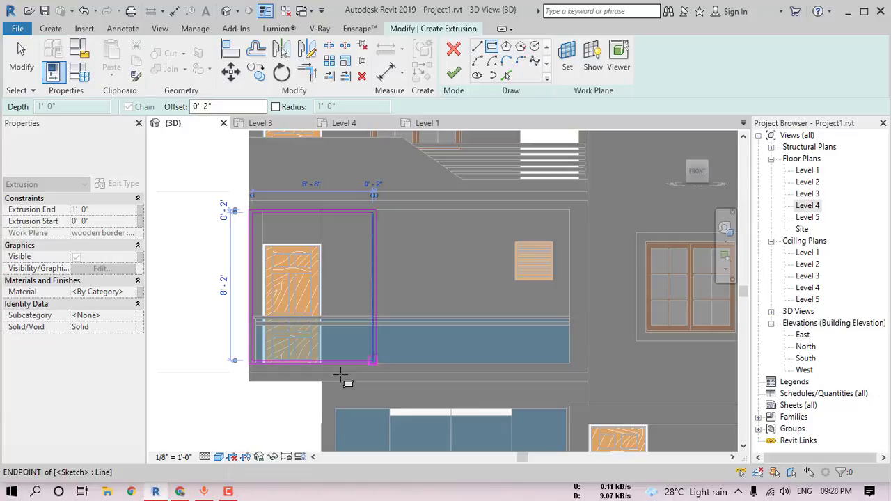
left_click(219, 457)
left_click(247, 391)
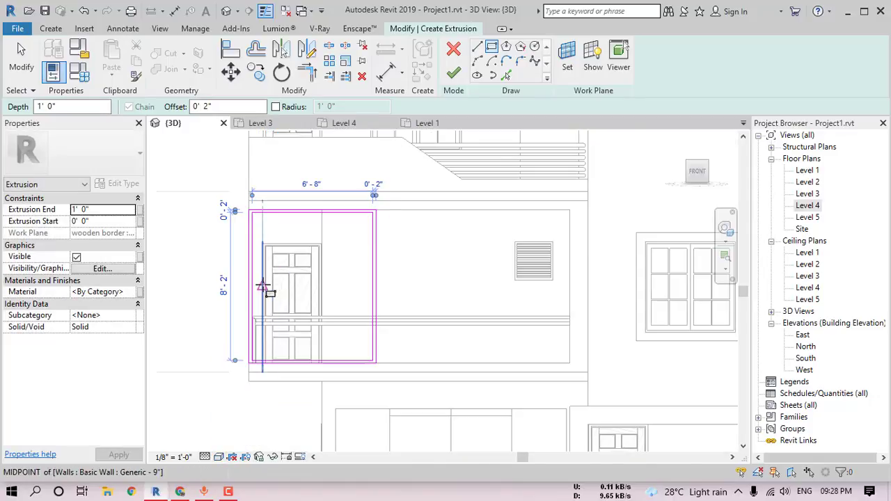
scroll(263, 282, "up", 1)
key("Escape")
middle_click_drag(445, 307, 458, 313)
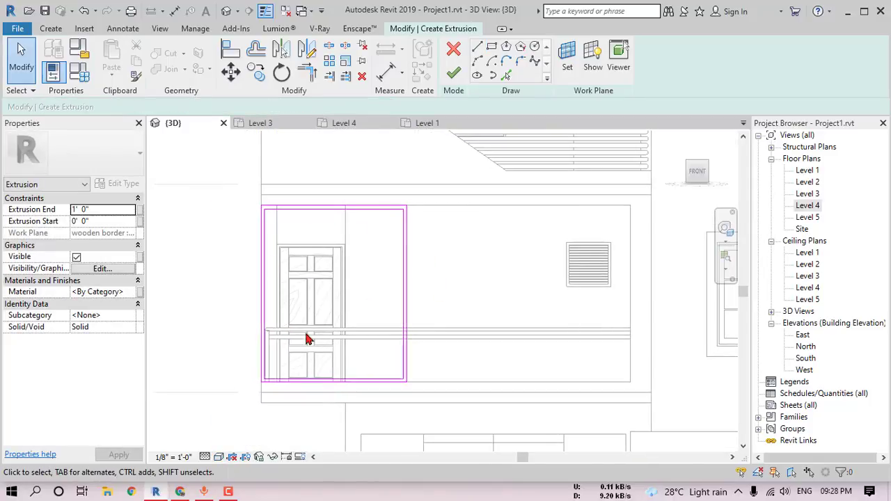
Finish the rectangular frame extrusion, set its Extrusion Start to -0' 4", and inspect the frame's upper corner.
left_click(452, 74)
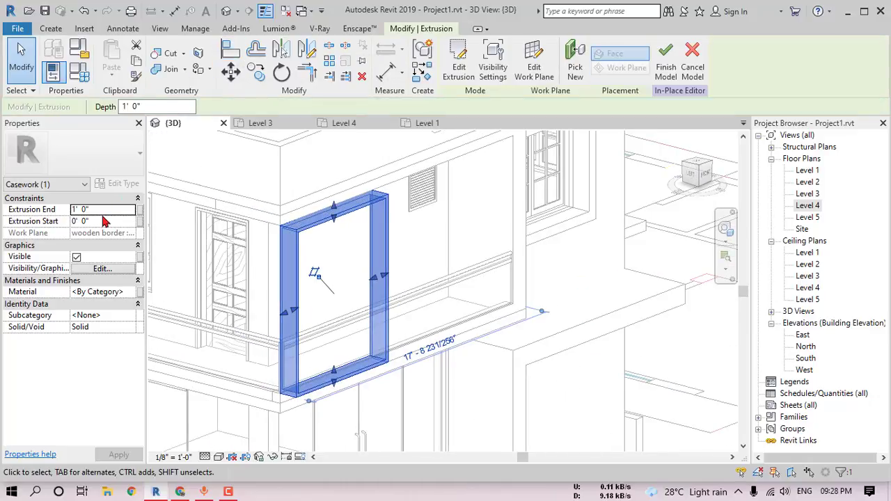
left_click(103, 212)
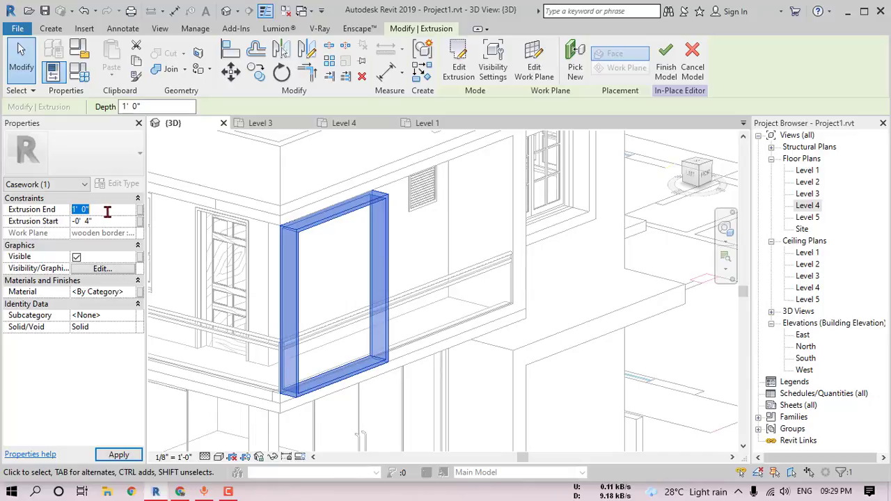
left_click(440, 255)
scroll(435, 259, "up", 6)
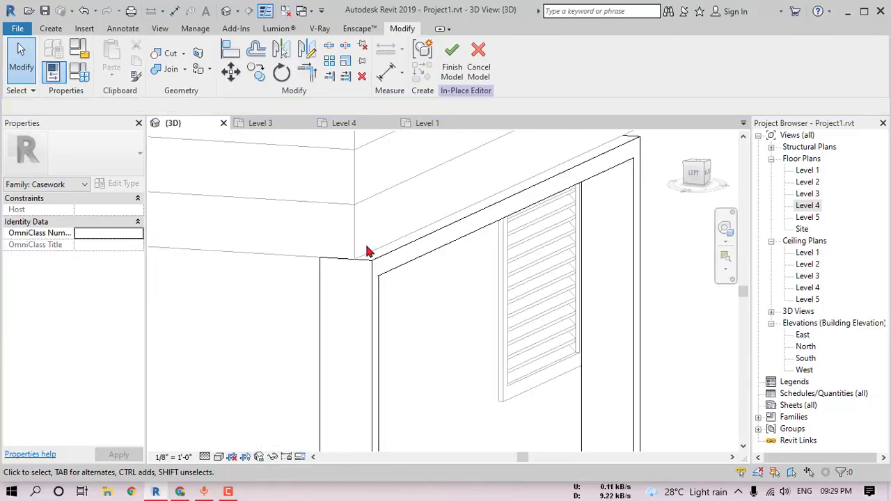
scroll(292, 260, "down", 6)
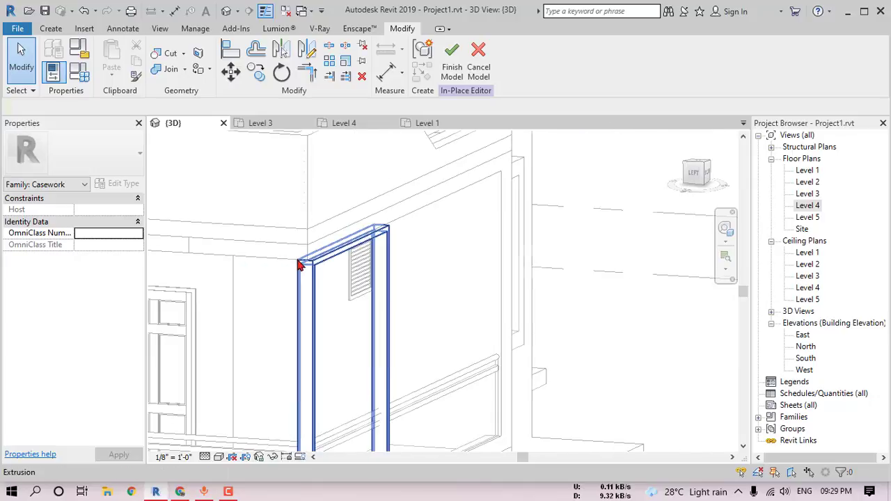
middle_click_drag(299, 263, 348, 290, "shift")
Return to the front view and start another extrusion with the wooden border's front face as its work plane.
left_click(709, 174)
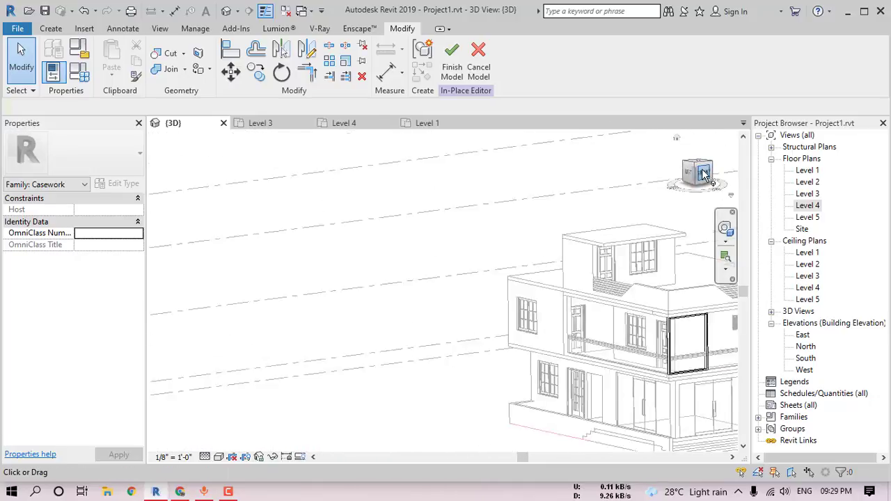
scroll(292, 260, "up", 5)
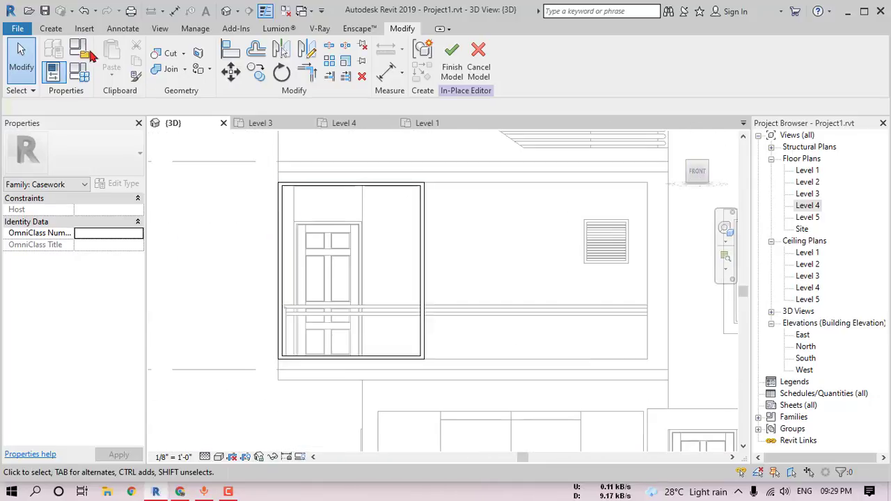
left_click(53, 29)
left_click(114, 67)
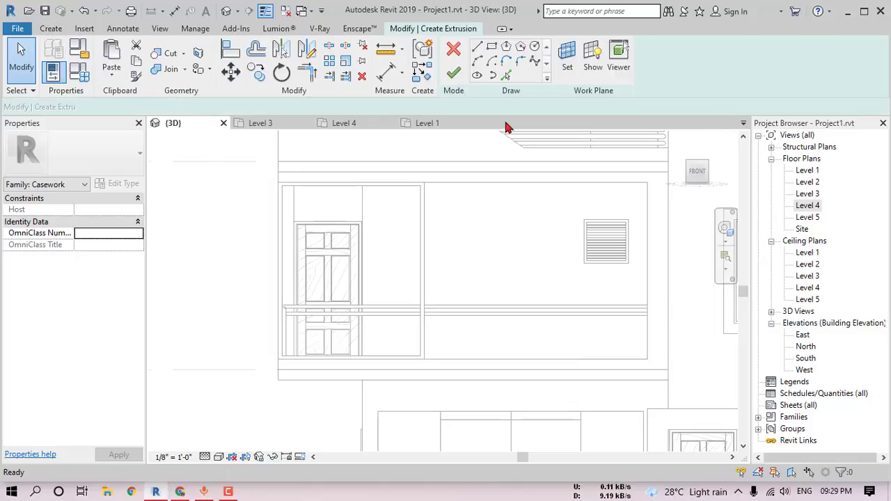
left_click(565, 67)
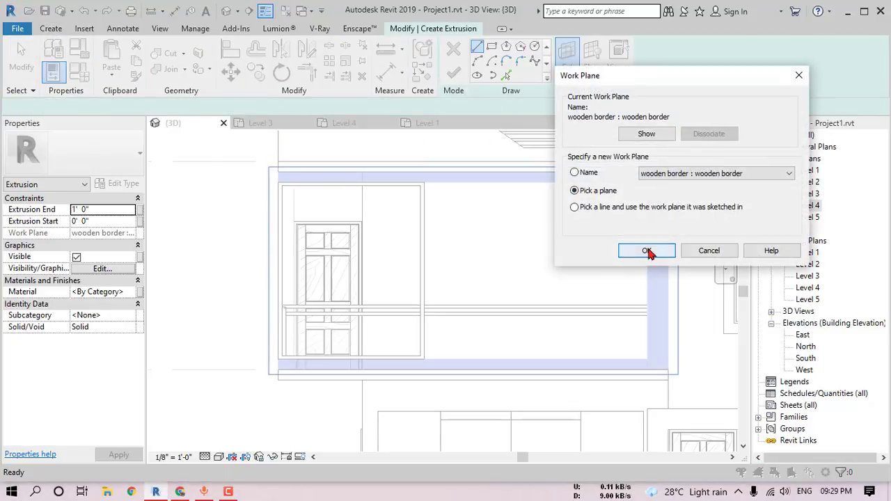
left_click(648, 252)
scroll(408, 181, "up", 3)
left_click(402, 178)
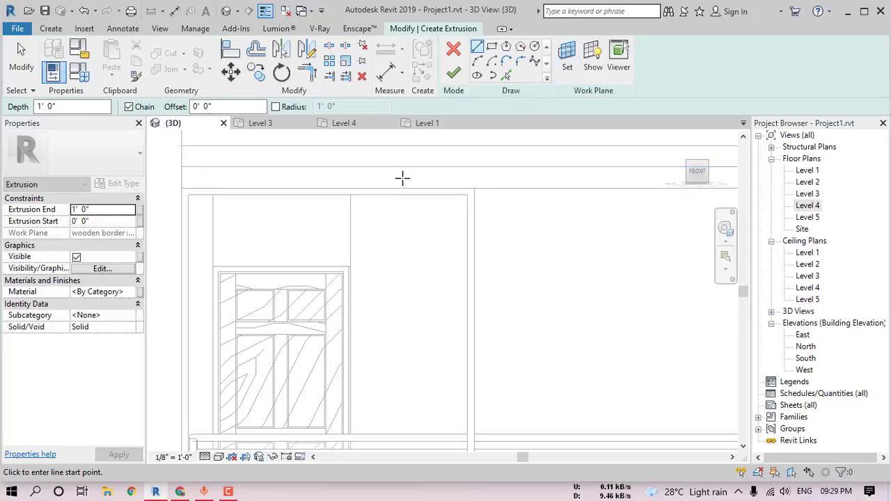
Sketch a diagonal line about 8' 5 1/2" long from the frame's upper-left inner corner down to its right inner edge.
middle_click_drag(256, 218, 332, 183)
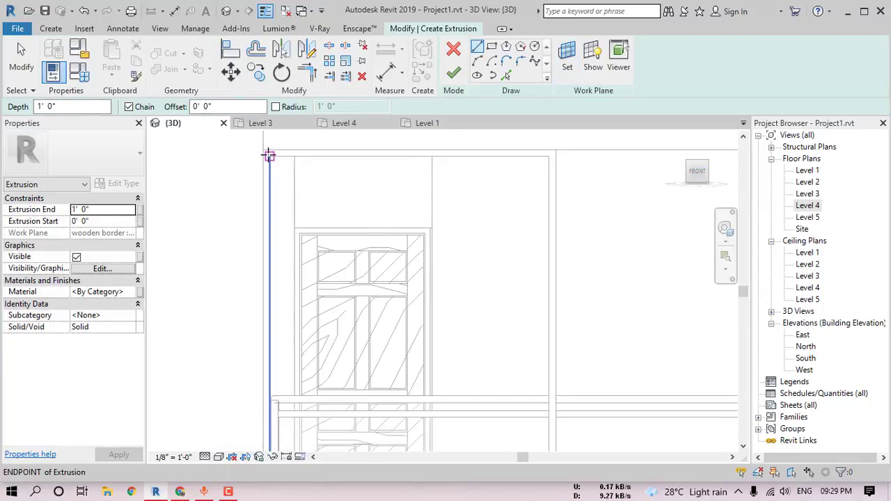
left_click(269, 155)
scroll(439, 313, "down", 2)
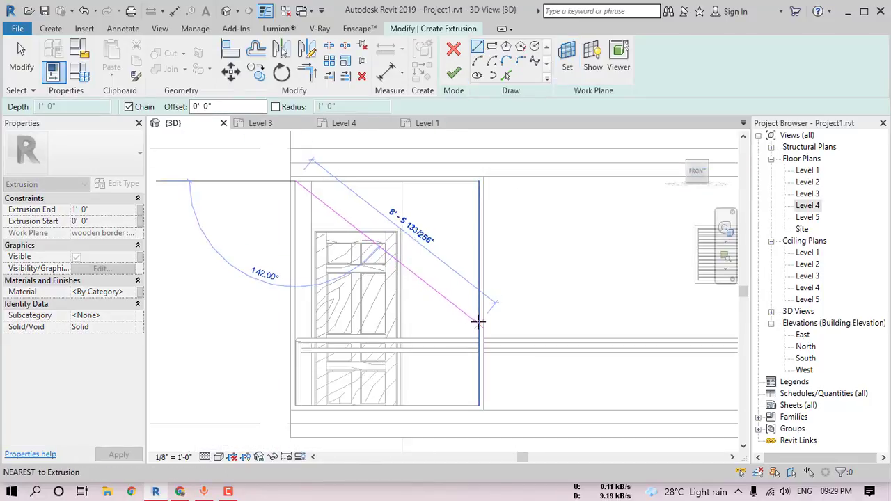
left_click(479, 323)
scroll(478, 333, "up", 4)
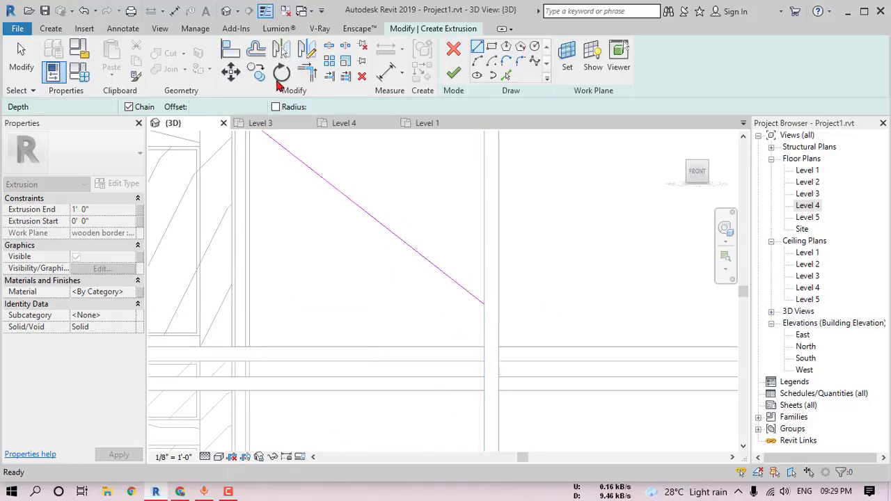
Offset a copy of the diagonal 2" below it and join their right ends with a vertical line trimmed to the copy.
left_click(256, 49)
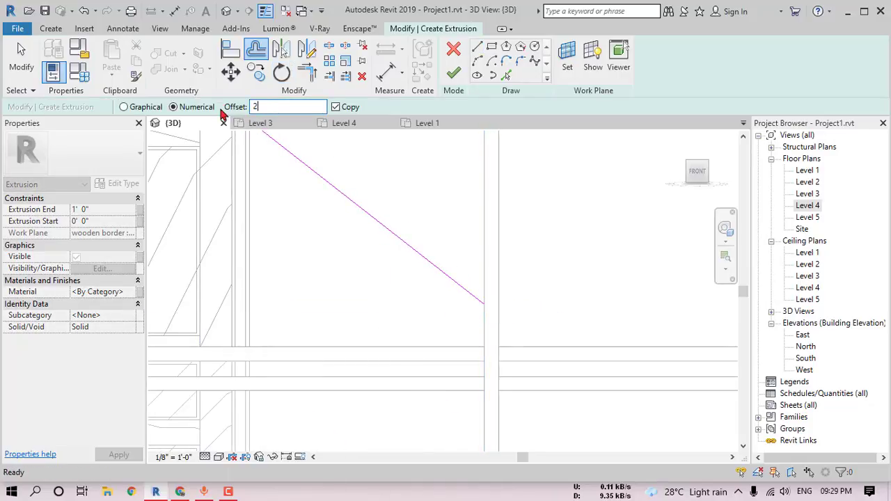
left_click(374, 230)
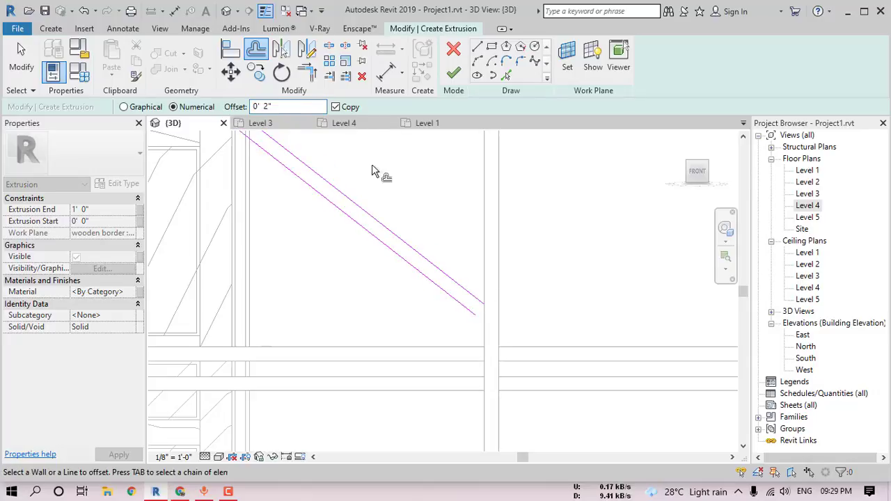
left_click(477, 47)
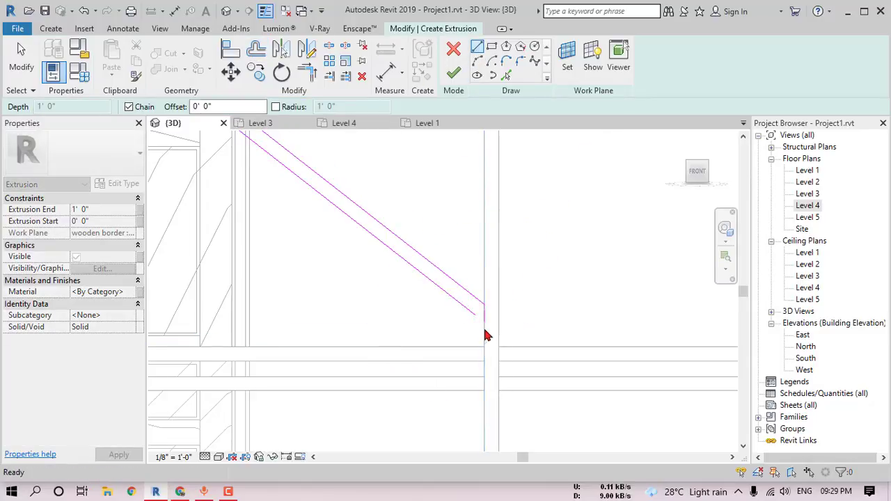
key("Escape")
key("Escape")
key("t")
key("r")
left_click(474, 314)
left_click(484, 319)
scroll(412, 306, "down", 3)
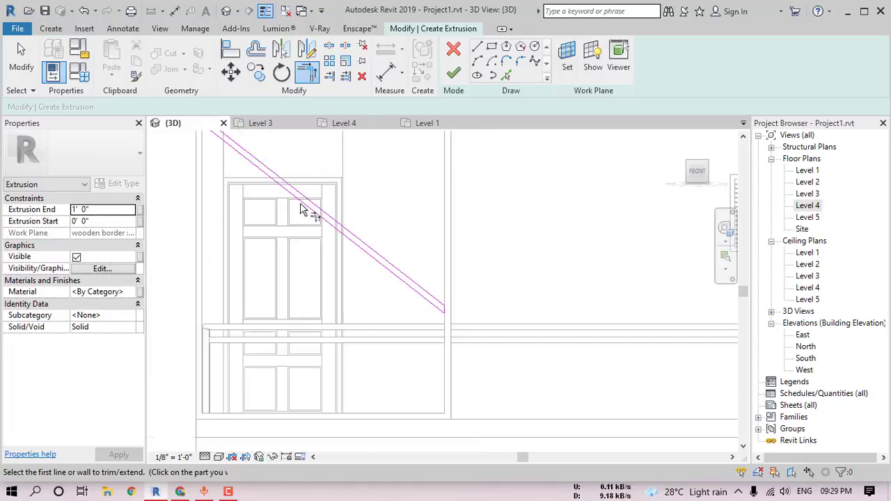
Close the diagonal bar's upper-left end with a vertical line along the frame's inner edge and trim the excess offset line.
scroll(301, 210, "up", 3)
left_click(476, 53)
scroll(363, 263, "up", 2)
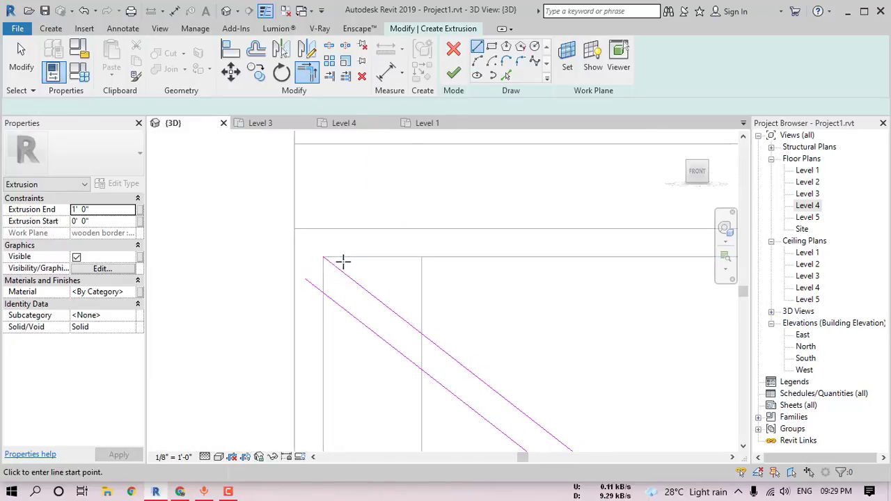
left_click(324, 257)
left_click(323, 293)
key("Escape")
key("Escape")
key("t")
key("r")
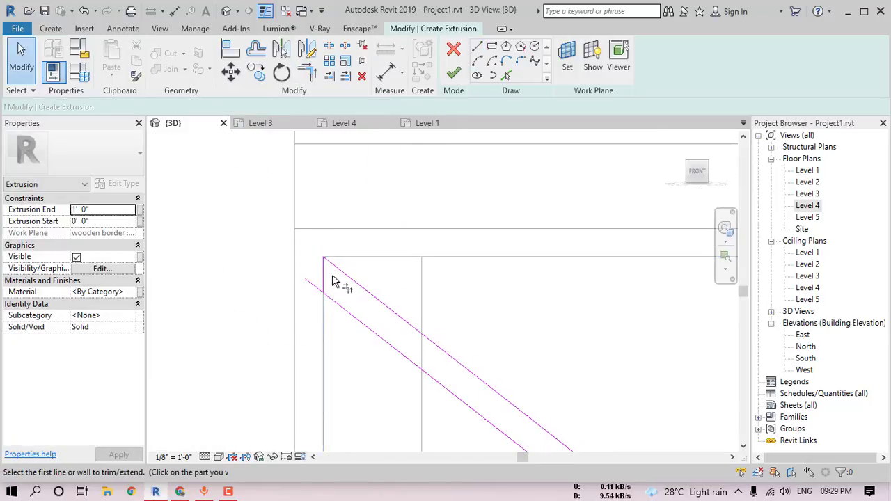
left_click(329, 299)
key("Escape")
key("Escape")
Copy the closed diagonal bar profile straight down along the frame's left inner edge.
scroll(313, 266, "down", 6)
middle_click_drag(318, 268, 311, 235)
left_click_drag(271, 213, 499, 395)
left_click(256, 72)
scroll(301, 222, "up", 4)
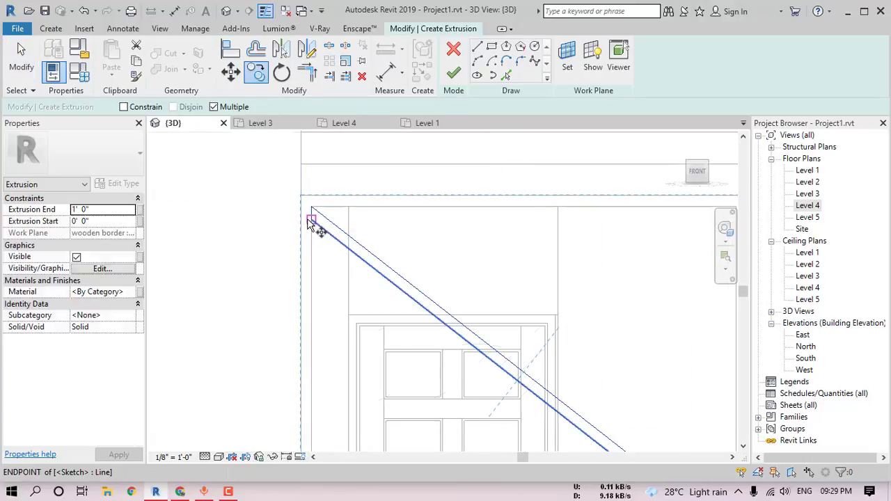
left_click(307, 227)
scroll(312, 289, "down", 3)
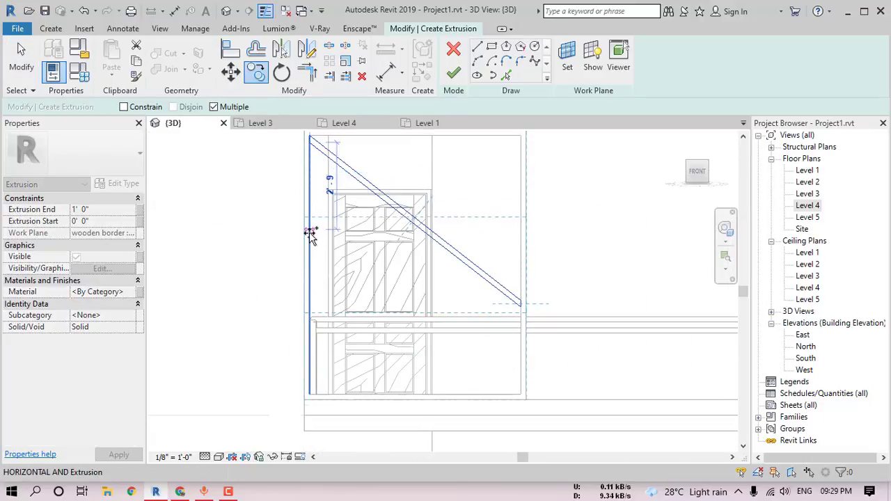
left_click(311, 239)
key("Escape")
key("Escape")
Raise the right end of the copied bar's upper line along the frame's right inner edge, and delete its end and lower lines.
scroll(522, 402, "up", 6)
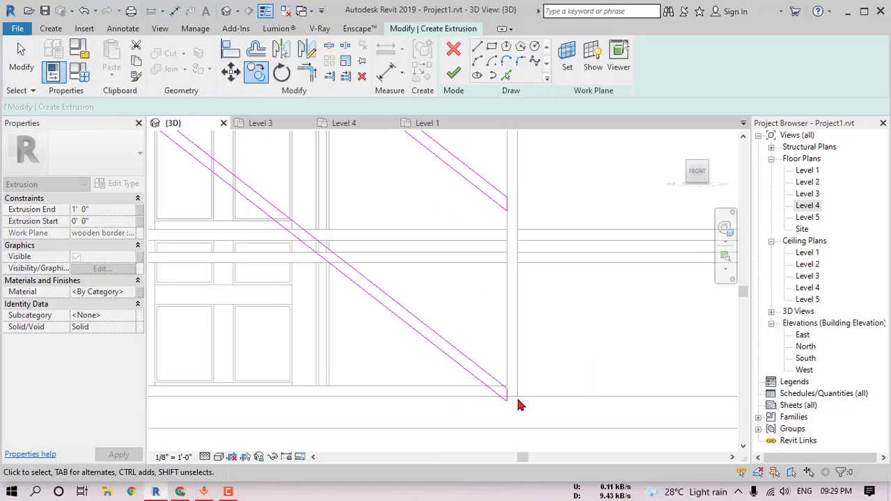
left_click(502, 390)
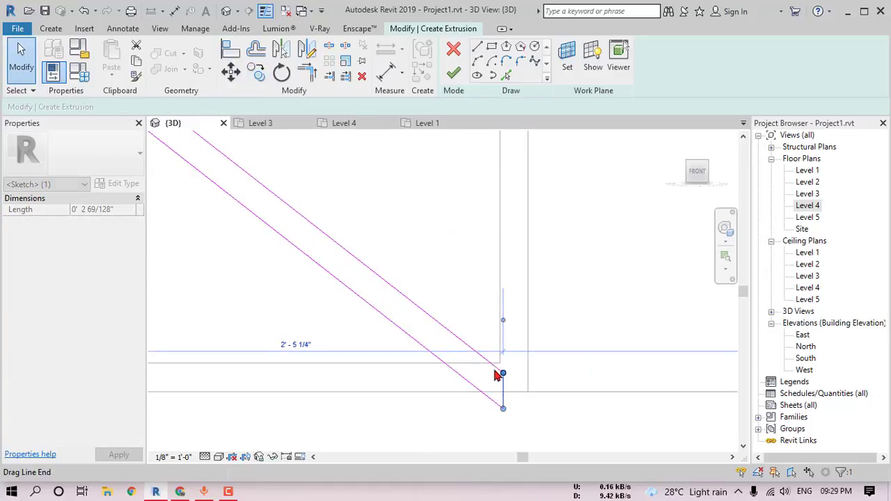
left_click_drag(503, 374, 499, 165)
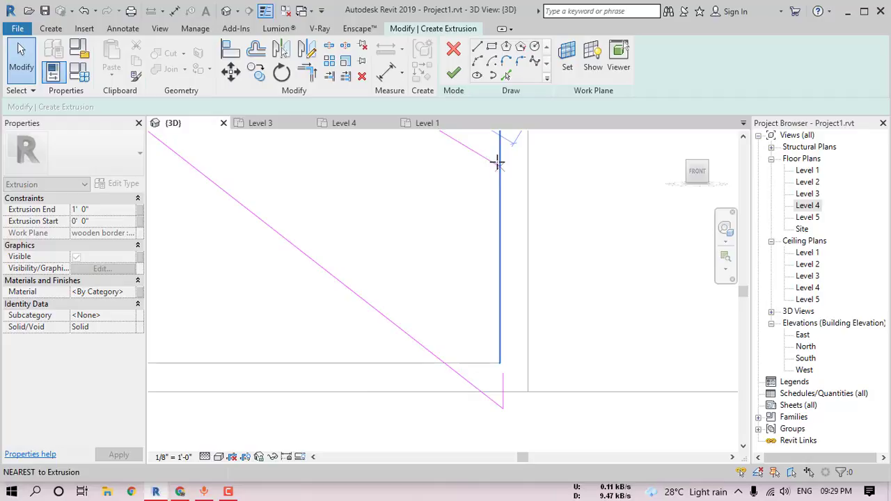
left_click(503, 385)
key("Delete")
left_click_drag(489, 332, 440, 388)
key("Delete")
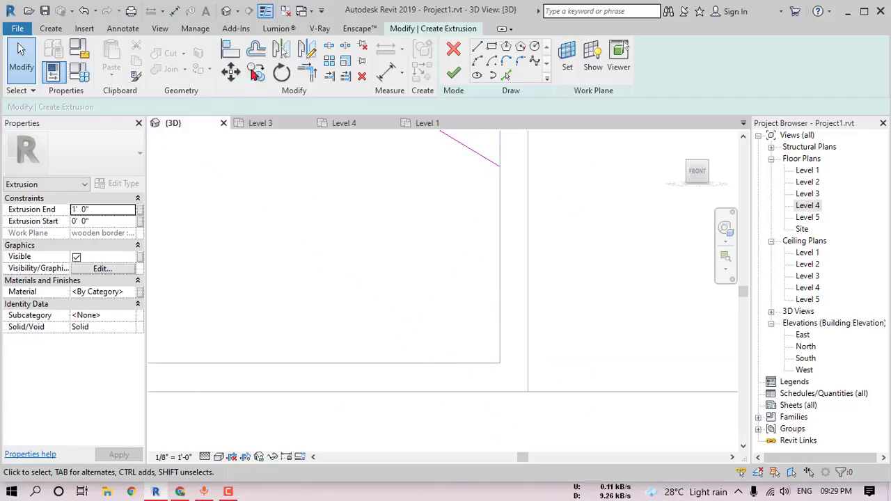
Offset a copy of the remaining diagonal 2" below it and draw a vertical closing line along the frame's right inner edge.
key("o")
key("f")
middle_click_drag(377, 177, 404, 235)
left_click(419, 200)
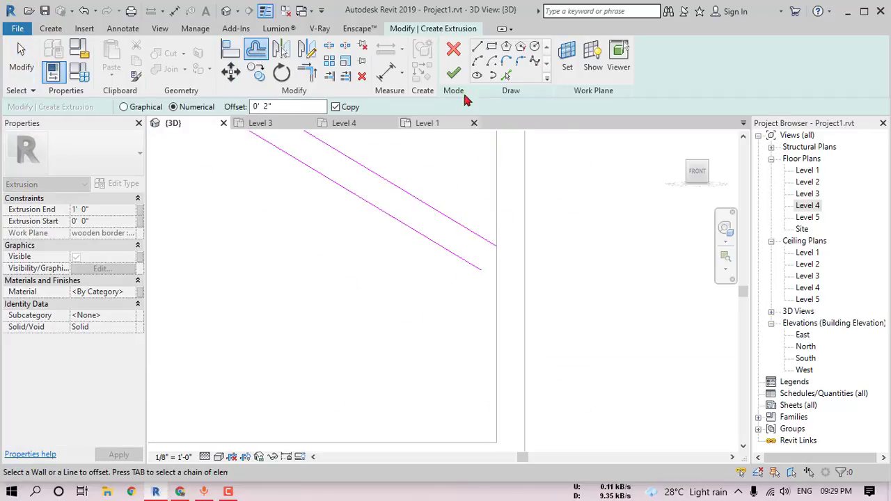
left_click(477, 46)
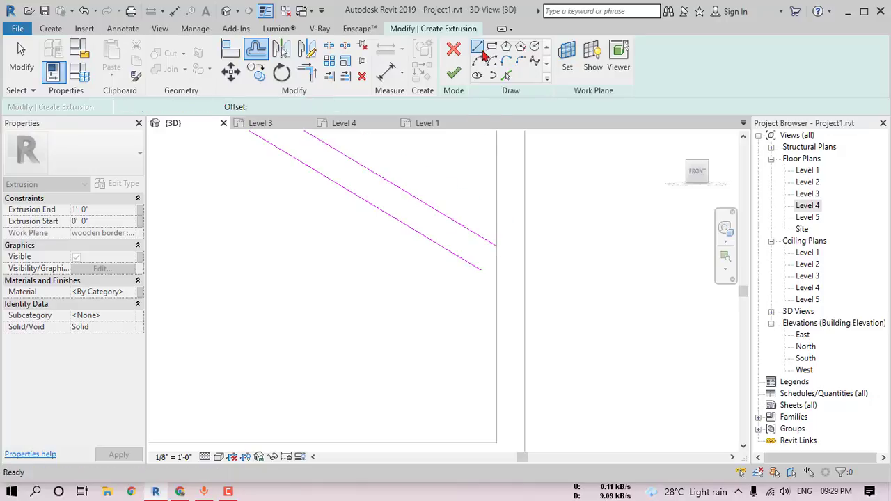
left_click(496, 244)
left_click(496, 279)
key("Escape")
key("Escape")
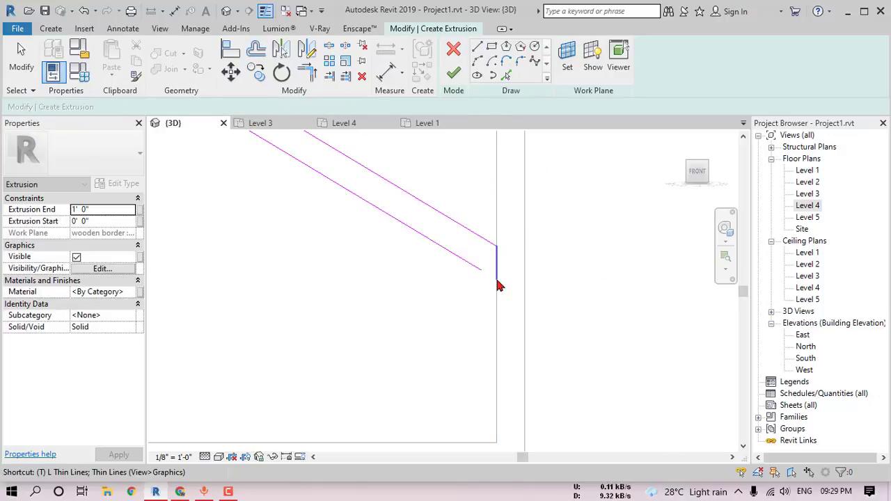
key("Escape")
Trim the second bar's offset line to the vertical line at its upper-left end.
scroll(415, 281, "down", 6)
middle_click_drag(364, 247, 423, 310)
scroll(266, 217, "up", 2)
key("t")
key("r")
scroll(268, 225, "up", 3)
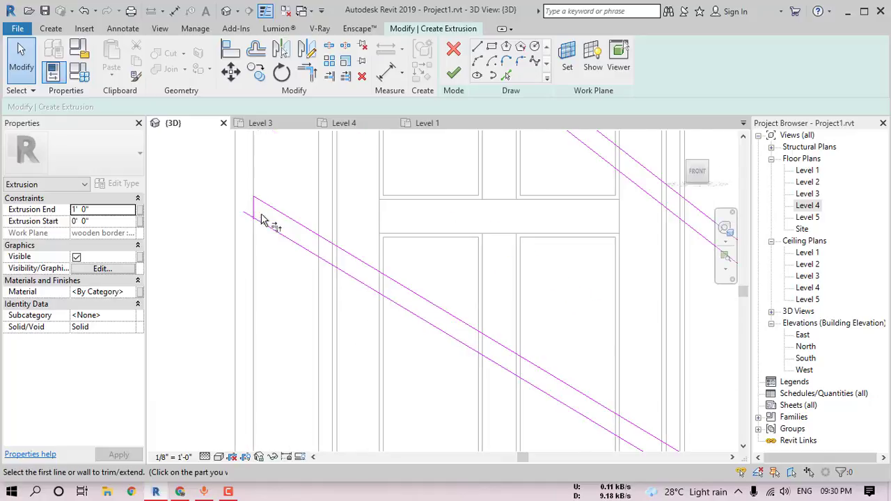
left_click(255, 223)
key("Escape")
scroll(264, 229, "down", 4)
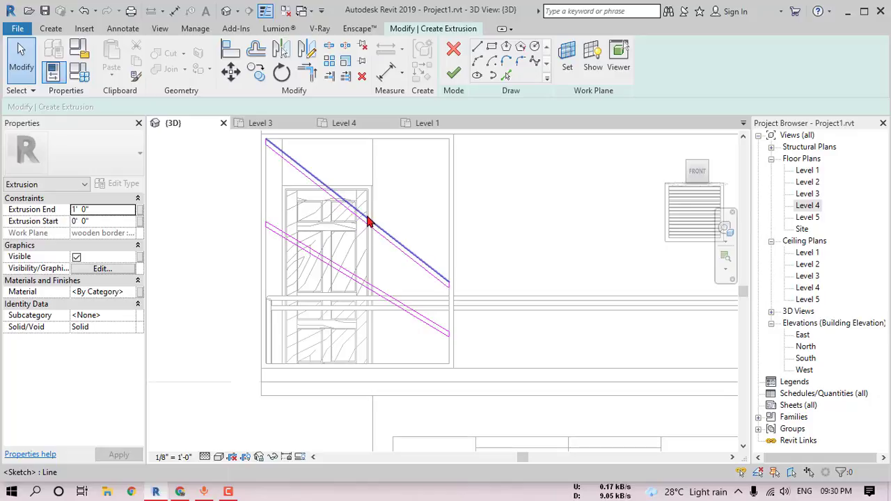
Sketch a diagonal line about 3' 8" long from the frame's top inner edge, above the door's right side, to its right inner edge.
middle_click_drag(368, 221, 399, 261)
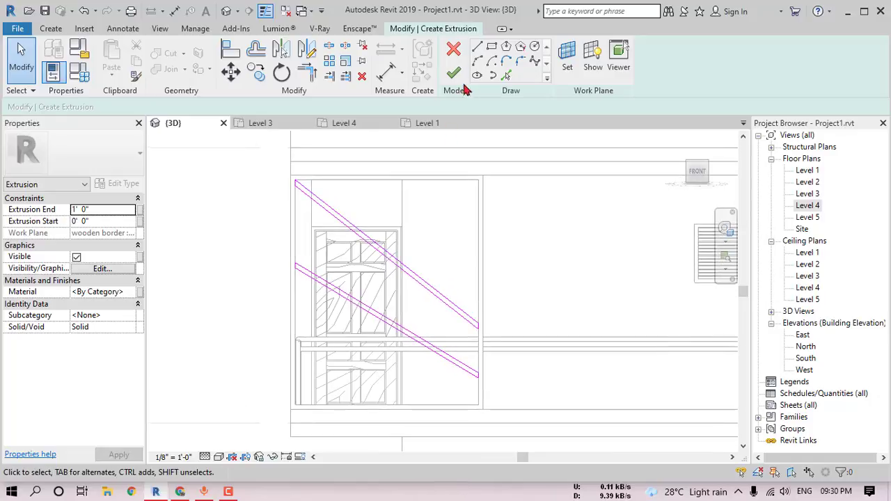
left_click(478, 48)
scroll(423, 175, "up", 4)
left_click(358, 168)
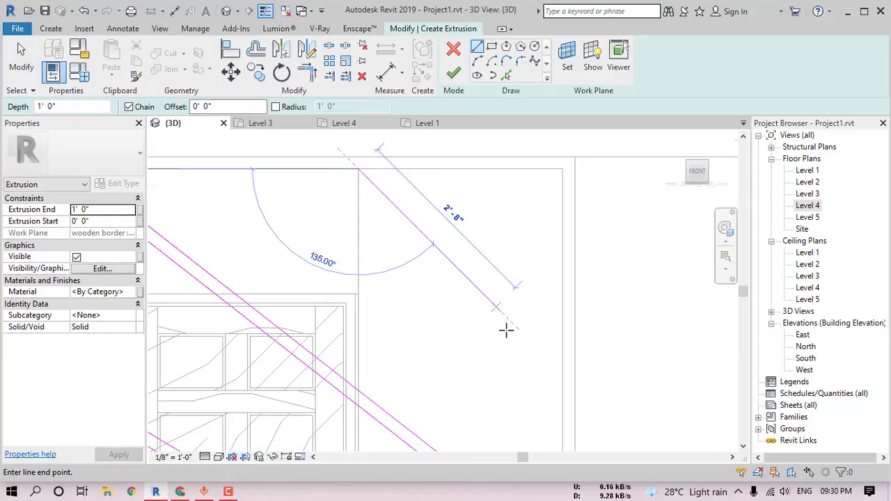
scroll(526, 364, "down", 3)
middle_click_drag(526, 363, 498, 264)
left_click(513, 222)
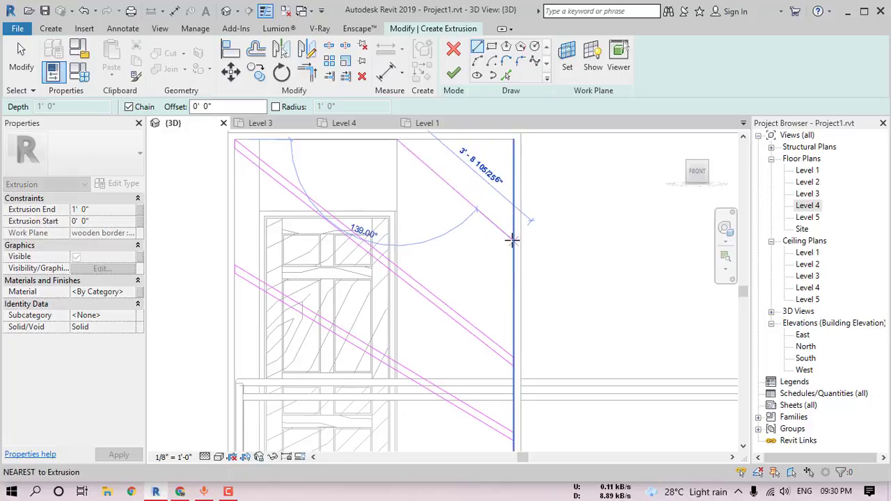
Complete the short upper-right bar with a parallel line, closed off along the frame's right inner edge.
scroll(519, 237, "up", 2)
mouse_move(521, 234)
middle_mouse_down()
mouse_move(463, 259)
mouse_move(476, 209)
middle_mouse_up()
left_click(450, 246)
left_click(450, 231)
Sketch a shallow diagonal from the frame's lower left inner edge to its bottom inner edge and offset a copy 2" above it.
scroll(470, 262, "down", 4)
scroll(415, 338, "up", 3)
scroll(359, 327, "up", 2)
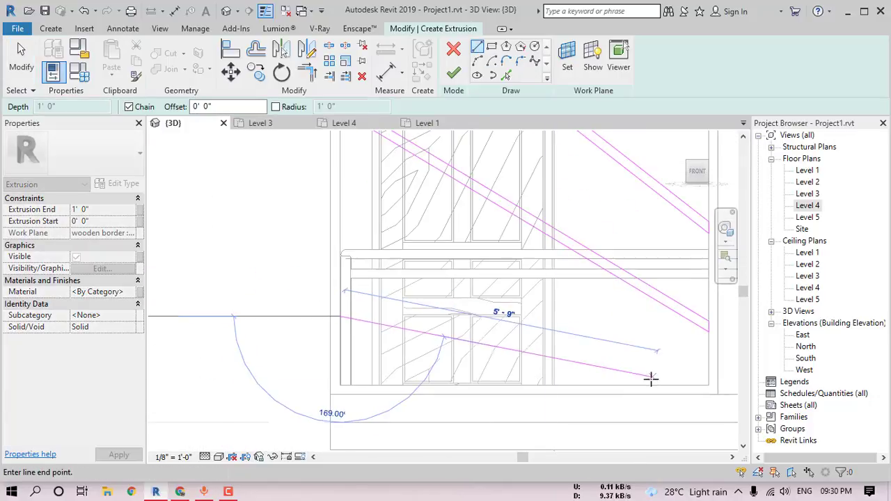
left_click(650, 382)
left_click(341, 278)
scroll(341, 278, "up", 3)
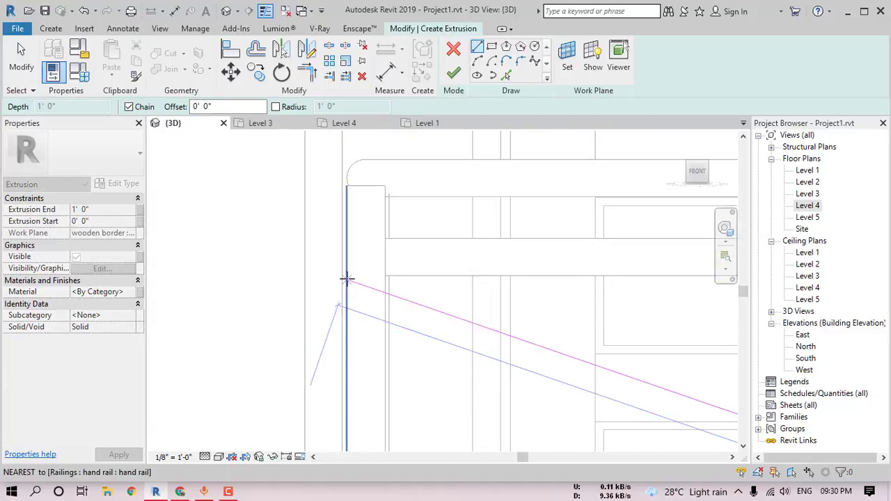
key("o")
key("f")
left_click(468, 320)
Close the lowest bar's left end with a vertical line along the frame's inner edge and extend the upper line to meet it.
key("l")
key("i")
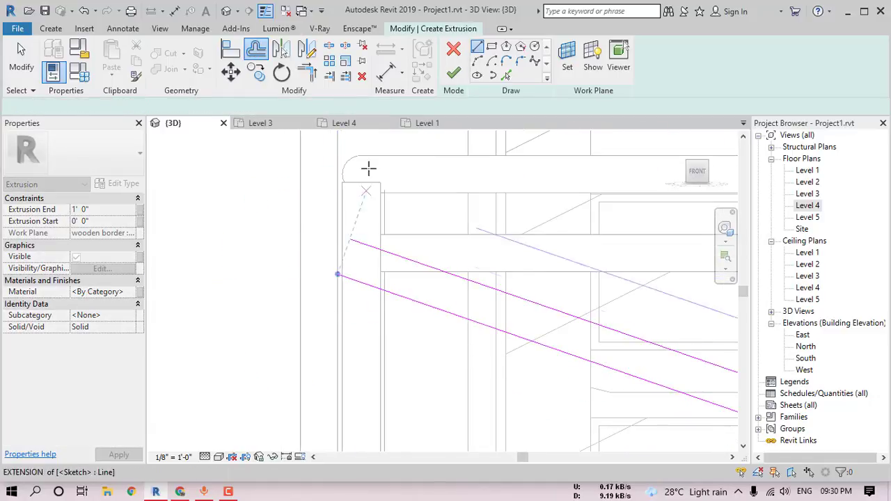
left_click(350, 239)
key("Escape")
left_click(338, 274)
left_click(337, 236)
left_click(351, 238)
key("t")
key("r")
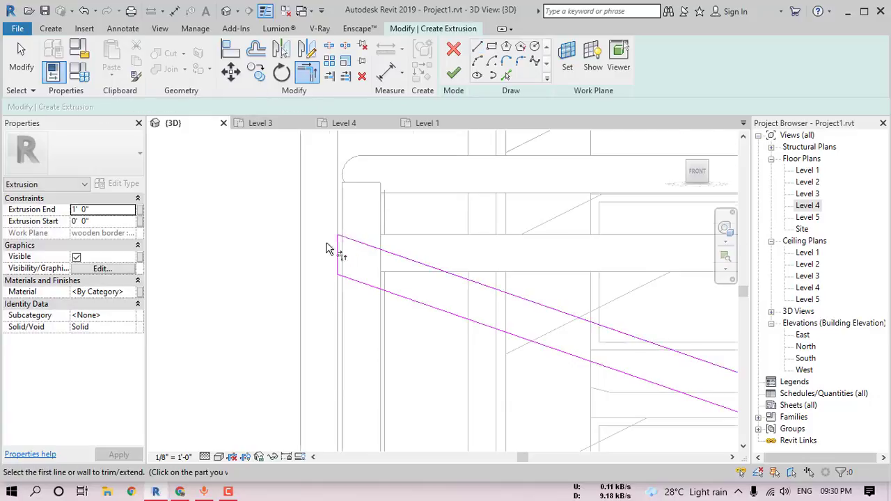
Close the lowest bar's bottom end with a trimmed horizontal line along the frame's inner edge and finish the extrusion sketch.
scroll(328, 249, "down", 5)
scroll(502, 323, "up", 5)
key("l")
key("i")
left_click(464, 345)
left_click(511, 346)
key("t")
key("r")
left_click(493, 346)
left_click(453, 302)
scroll(445, 326, "down", 8)
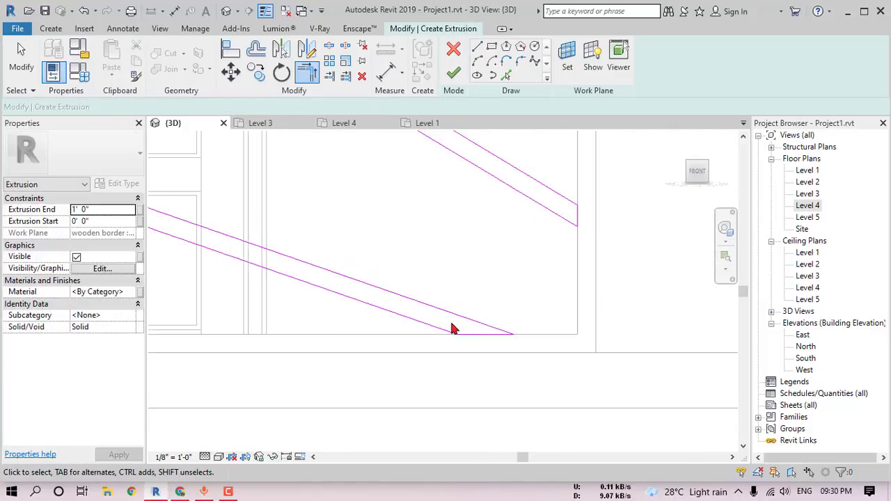
key("Escape")
left_click(453, 73)
Align the front and back faces of the diagonal bar extrusion with the corresponding faces of the frame.
middle_click_drag(485, 244, 598, 278, "shift")
key("a")
key("l")
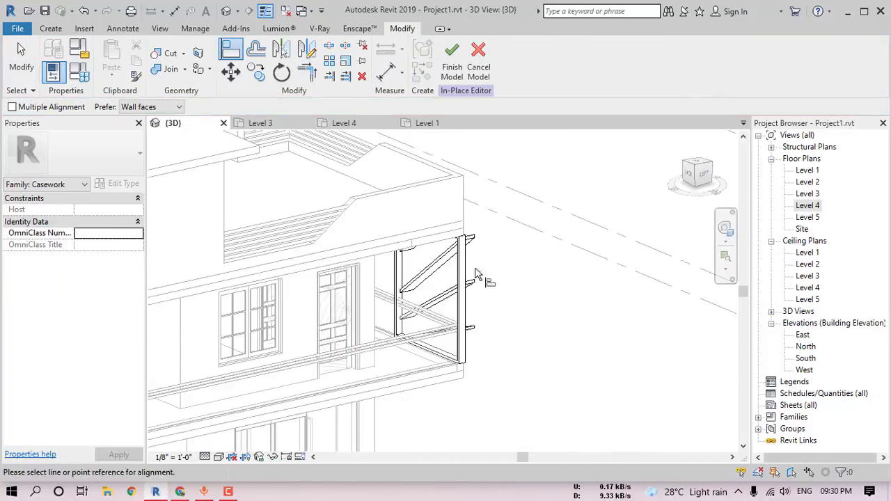
scroll(473, 268, "up", 8)
left_click(429, 209)
left_click(366, 189)
scroll(366, 192, "down", 5)
middle_click_drag(366, 192, 245, 177, "shift")
scroll(216, 168, "up", 5)
left_click(234, 149)
left_click(295, 201)
scroll(299, 205, "down", 8)
key("Escape")
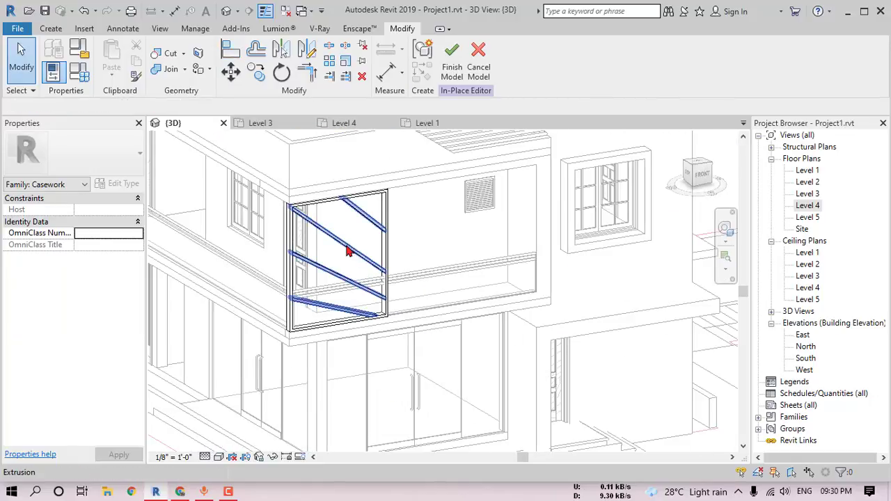
Edit the diagonal bars' extrusion to end at 1 1/2" and start at -3".
left_click(350, 252)
left_click(458, 64)
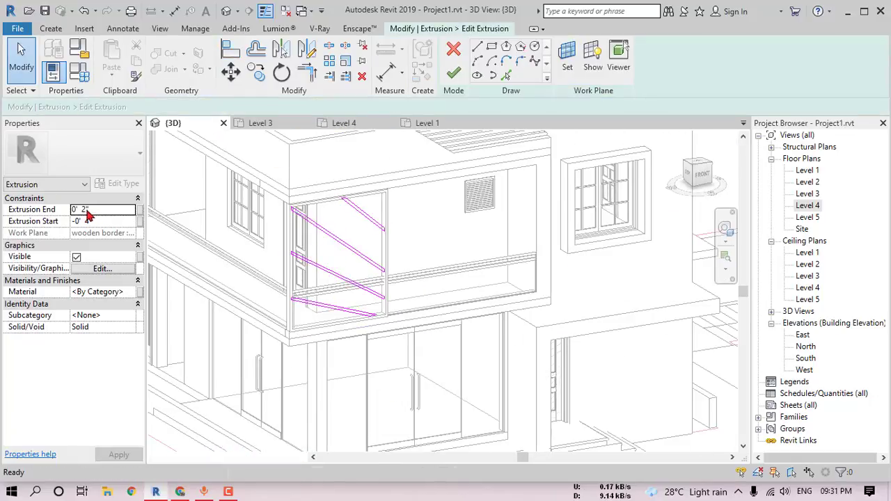
left_click(87, 211)
key("BackSpace")
type("1.5")
type("1 1/2\"")
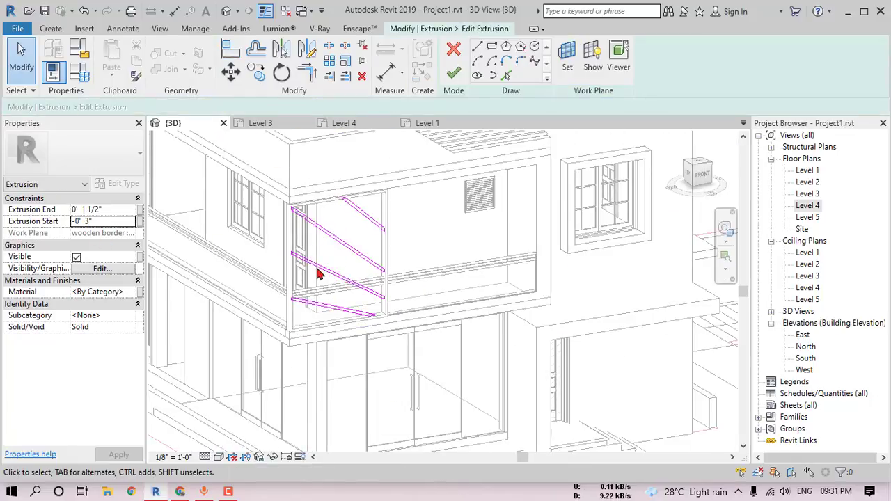
left_click(454, 73)
middle_click_drag(427, 271, 487, 254, "shift")
left_click(481, 254)
Start a new extrusion on the frame's front face and sketch a steep line from its upper-right inner corner to the bottom inner edge.
scroll(366, 250, "up", 3)
middle_click_drag(366, 246, 334, 258, "shift")
scroll(355, 278, "up", 2)
left_click(365, 295)
left_click(705, 174)
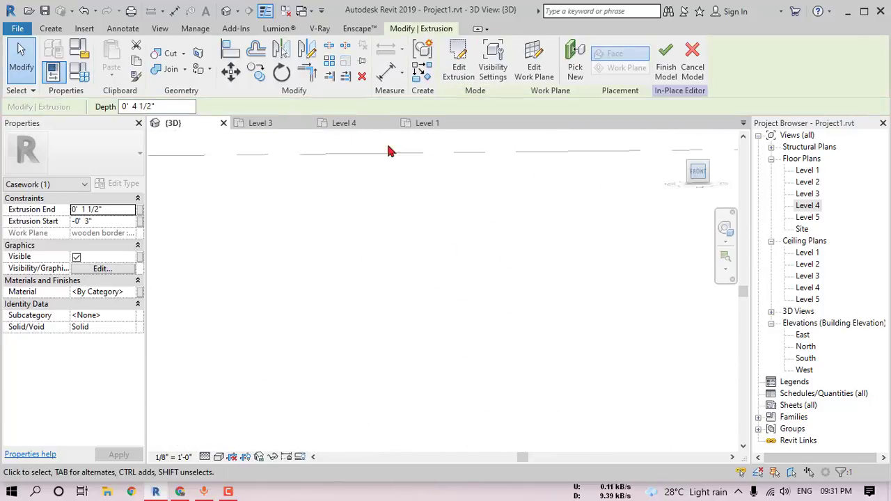
scroll(390, 151, "down", 5)
left_click(50, 28)
left_click(115, 59)
left_click(568, 67)
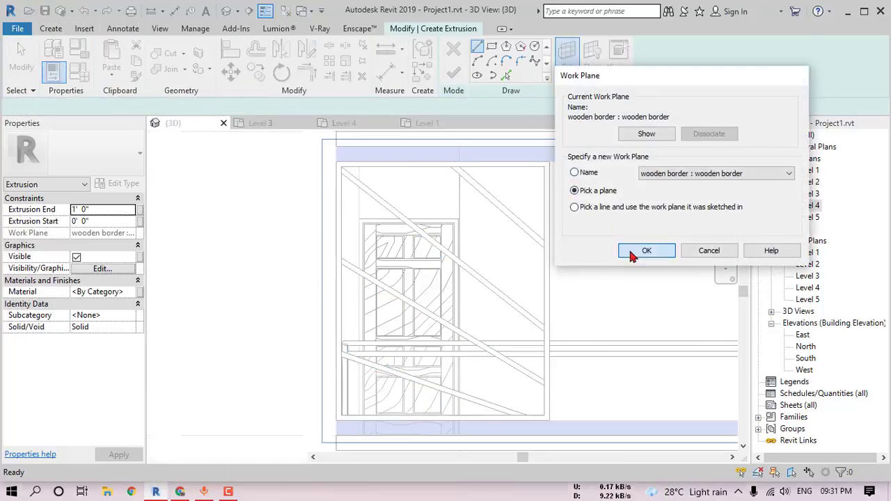
left_click(630, 251)
left_click(541, 162)
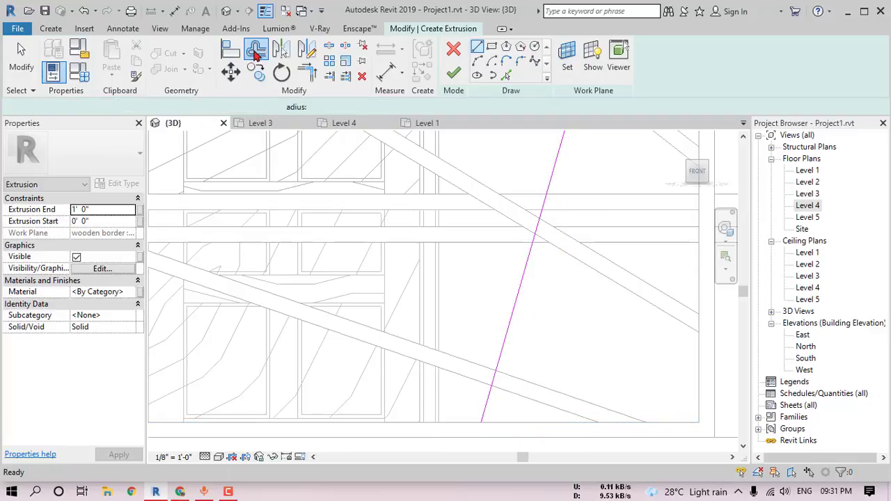
Offset a copy to the right of the steep line and join their lower ends with a horizontal line.
key("o")
key("f")
scroll(488, 417, "up", 3)
left_click(478, 49)
left_click(473, 322)
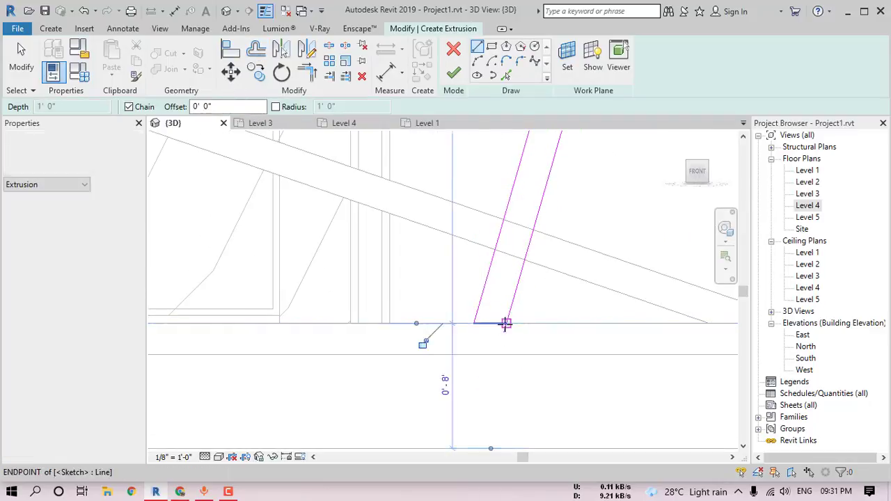
left_click(506, 323)
key("Escape")
key("Escape")
Close the right steep bar's upper end with a vertical line along the frame's inner edge and trim the offset line to it.
key("t")
key("r")
scroll(511, 318, "down", 6)
key("Escape")
middle_click_drag(557, 160, 521, 328)
scroll(531, 236, "up", 6)
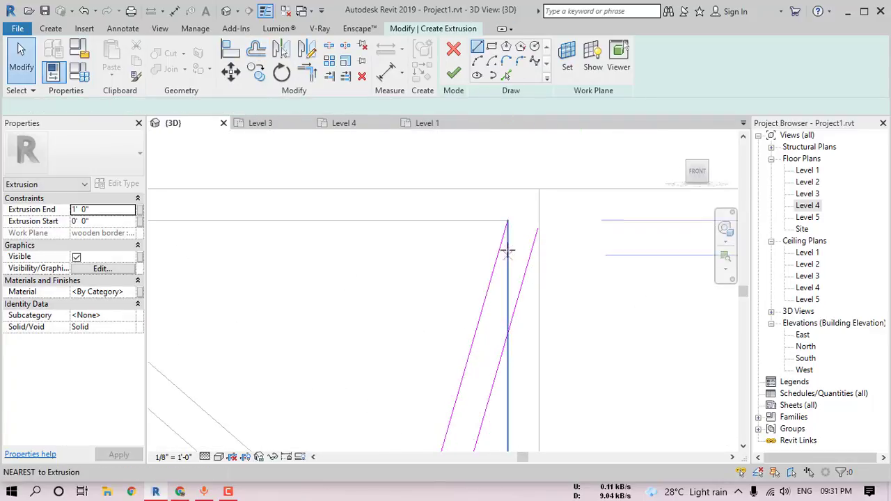
left_click(504, 343)
scroll(504, 341, "down", 8)
Sketch a steep line from the frame's bottom inner edge, below the door's left part, up to its left inner edge.
key("Escape")
middle_click_drag(486, 372, 480, 236)
left_click(477, 47)
scroll(427, 348, "up", 2)
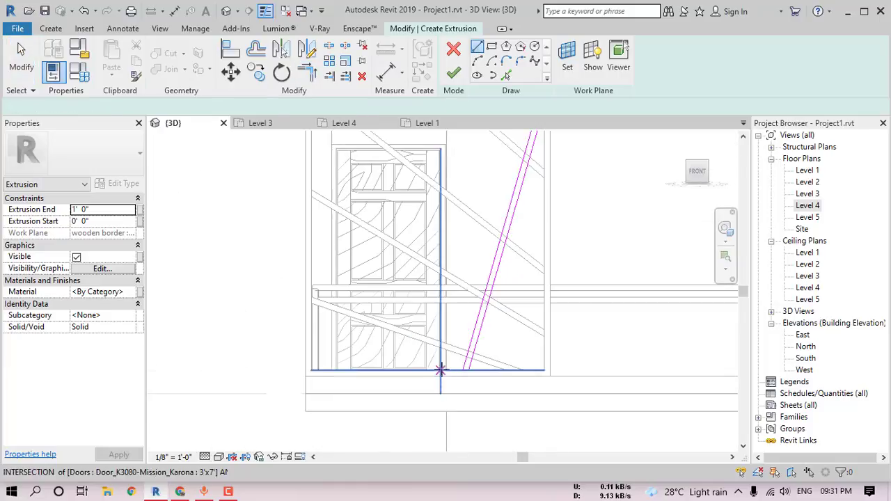
left_click(355, 369)
middle_click_drag(350, 216, 363, 316)
left_click(322, 263)
key("Escape")
Offset a parallel copy to the right of the left steep line.
key("o")
key("f")
scroll(322, 263, "up", 5)
left_click(336, 314)
key("Escape")
Close the left steep bar's upper end with a vertical line along the frame's inner edge and extend the offset line to it.
key("l")
key("i")
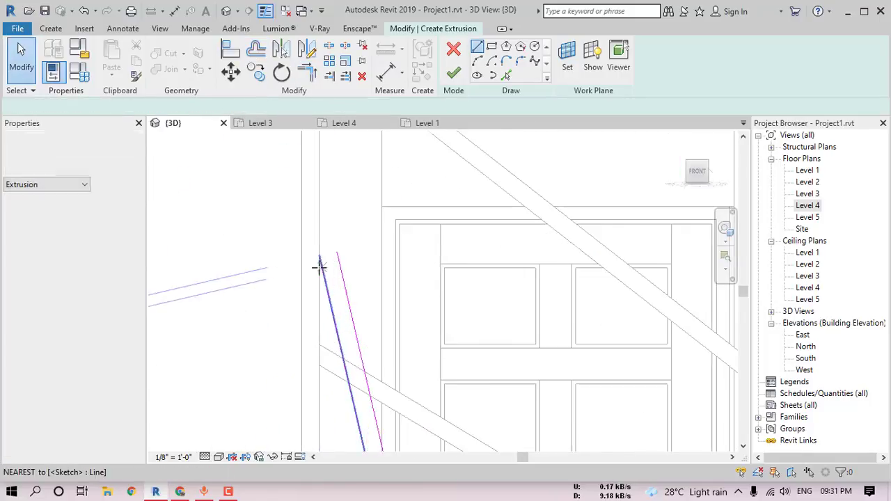
left_click(320, 256)
left_click(319, 228)
key("Escape")
key("t")
left_click(341, 264)
key("Escape")
scroll(345, 264, "down", 6)
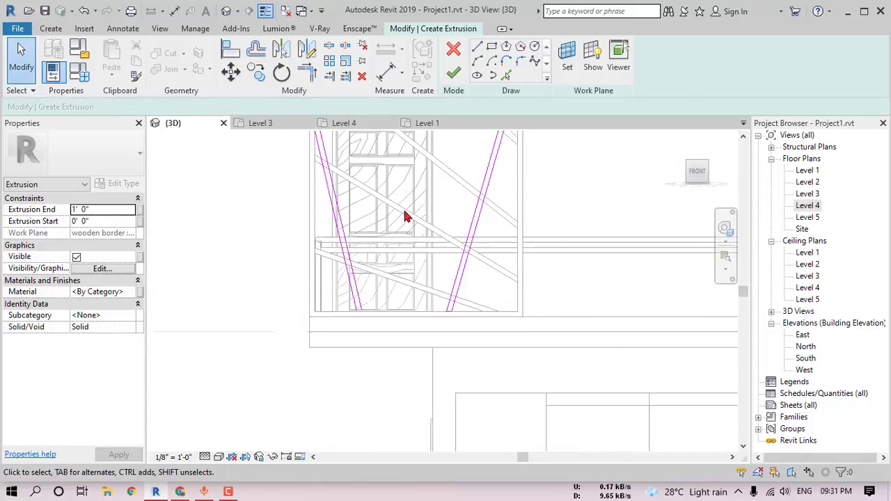
Extend the left steep bar's outer line with a short segment down to the frame's bottom inner edge.
scroll(354, 312, "up", 6)
key("l")
key("i")
left_click(328, 280)
left_click(331, 294)
key("Escape")
key("Escape")
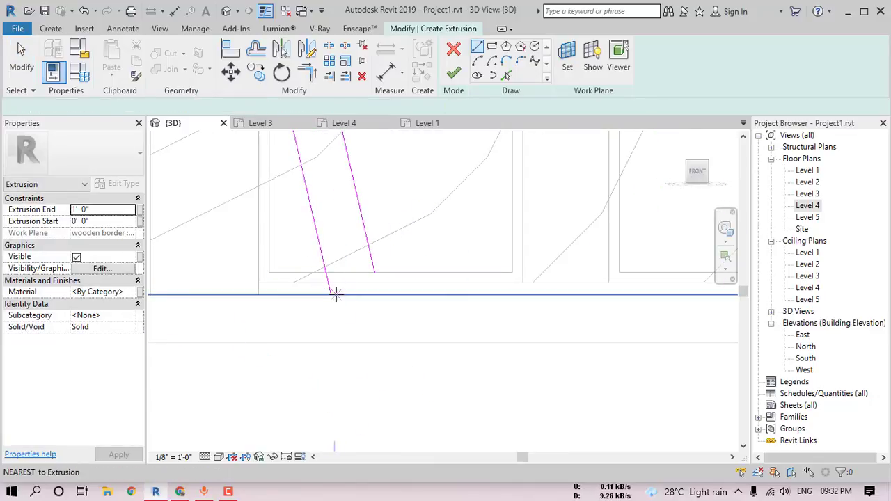
Close the left steep bar's lower end with a horizontal line along the frame's bottom edge, trimmed to the offset line.
left_click(332, 294)
left_click(362, 295)
key("Escape")
key("t")
key("r")
left_click(355, 295)
left_click(371, 263)
scroll(366, 293, "down", 8)
key("Escape")
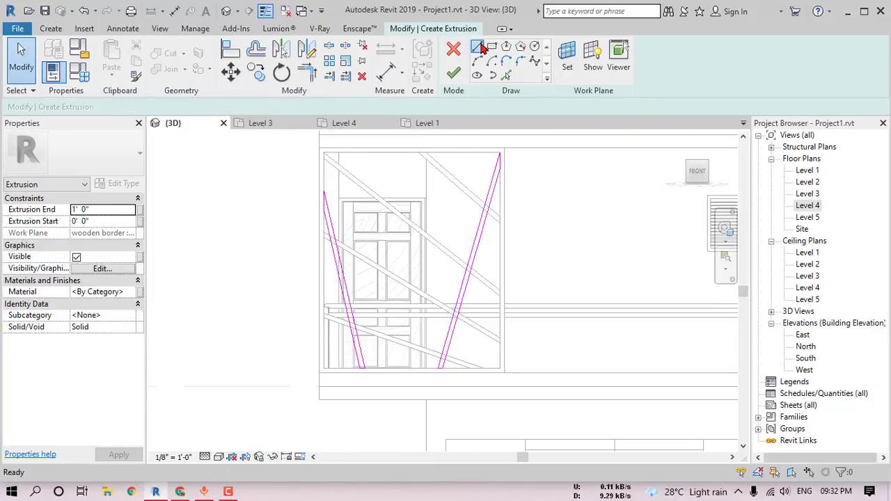
Draw a steep line from the frame's top inner edge down to its bottom inner edge, between the two existing steep bars.
left_click(478, 47)
scroll(378, 398, "up", 3)
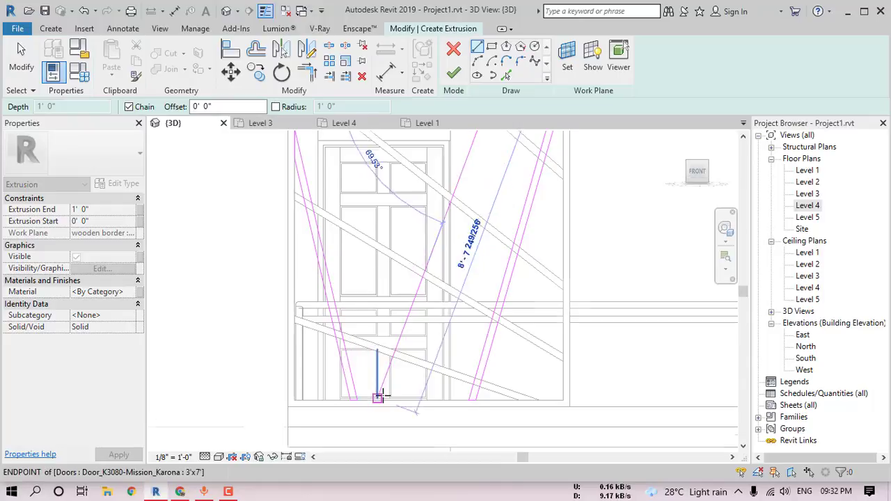
key("Escape")
middle_click_drag(414, 250, 416, 378)
left_click(543, 196)
middle_click_drag(411, 437, 483, 264)
scroll(464, 346, "up", 3)
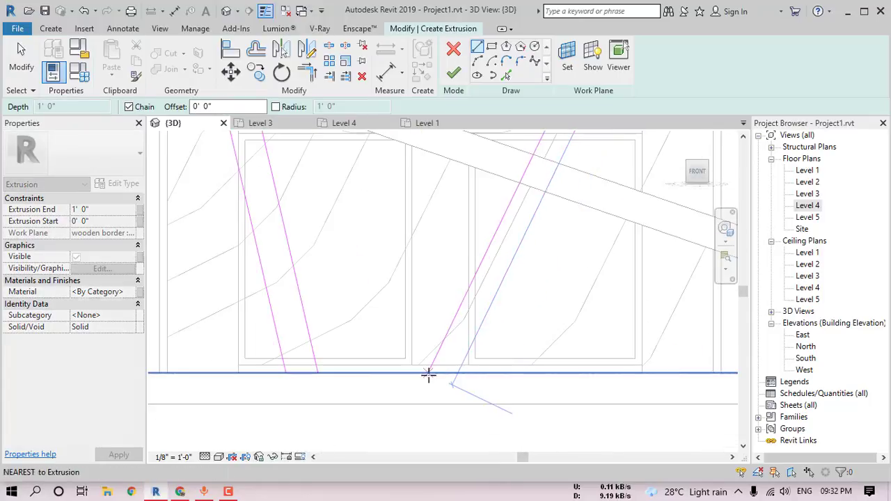
Offset a parallel copy to the left of the middle steep line and close the bar's lower end along the frame's bottom inner edge.
left_click(411, 372)
key("t")
key("r")
left_click(411, 373)
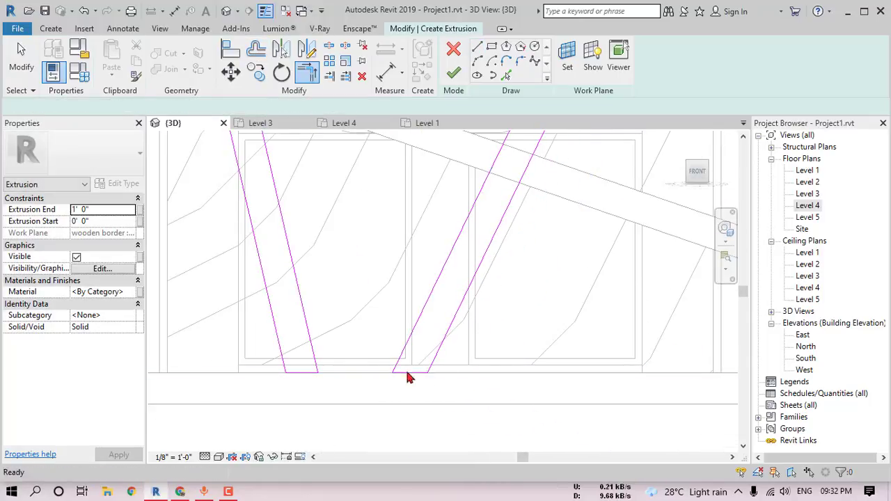
Close the middle steep bar's upper end with a line along the frame's top inner edge and trim its corners.
scroll(410, 375, "down", 5)
scroll(493, 226, "up", 4)
key("l")
key("i")
left_click(499, 287)
left_click(461, 288)
key("t")
key("r")
left_click(473, 288)
left_click(455, 296)
Draw a shallow line from the frame's top inner edge to its left inner edge and offset a copy 2 inches above it.
scroll(452, 288, "down", 8)
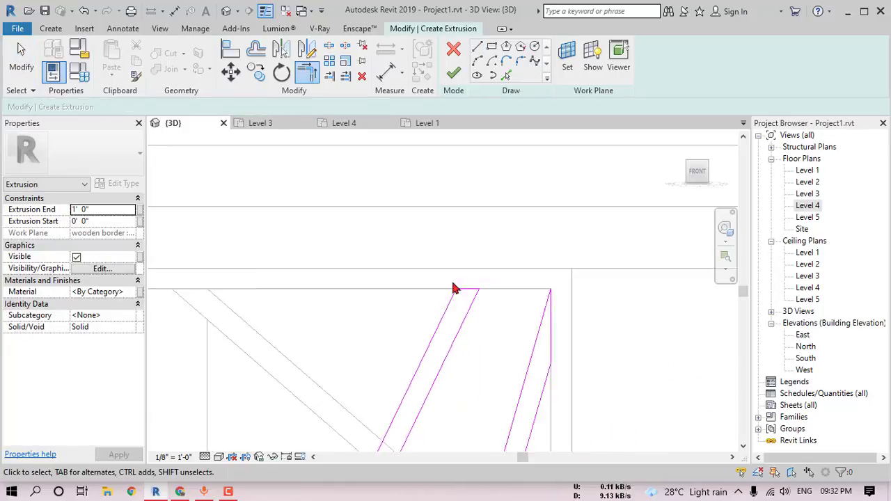
key("l")
key("i")
left_click(423, 248)
scroll(390, 268, "up", 4)
left_click(186, 275)
key("o")
key("f")
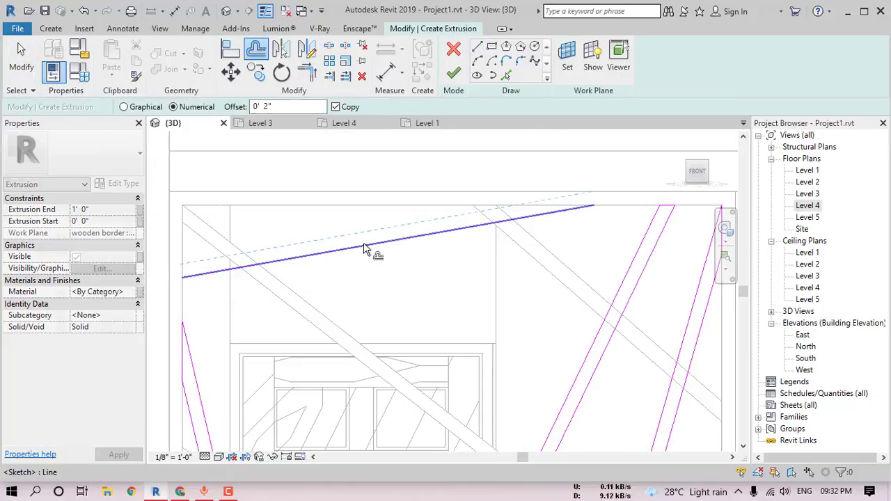
left_click(364, 245)
Close the shallow bar's upper right end with a line along the frame's top inner edge and trim it to the bar.
left_click(477, 52)
scroll(563, 208, "up", 2)
left_click(602, 204)
left_click(503, 204)
key("t")
key("r")
left_click(494, 208)
Close the shallow bar's left end along the frame's left inner edge, trim the corners, and finish the extrusion.
scroll(494, 211, "down", 3)
scroll(307, 245, "up", 4)
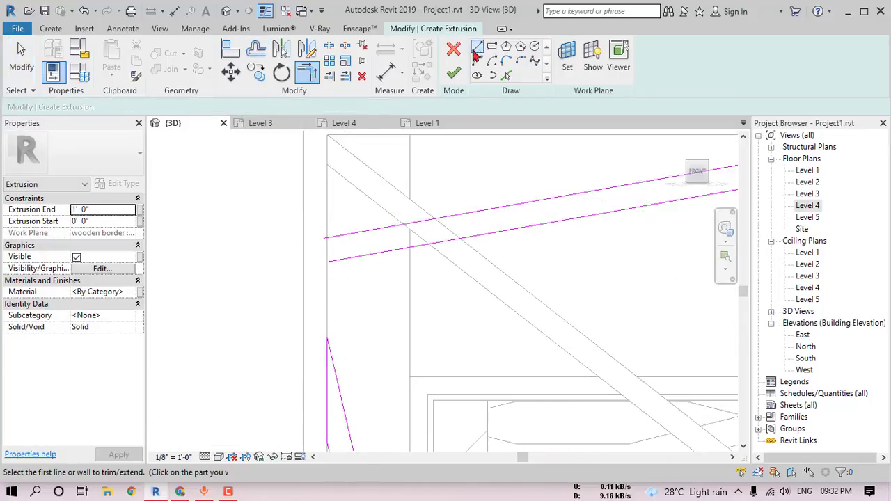
left_click(479, 52)
left_click(327, 261)
left_click(327, 238)
key("t")
key("r")
left_click(335, 236)
left_click(328, 252)
left_click(454, 72)
scroll(404, 229, "down", 5)
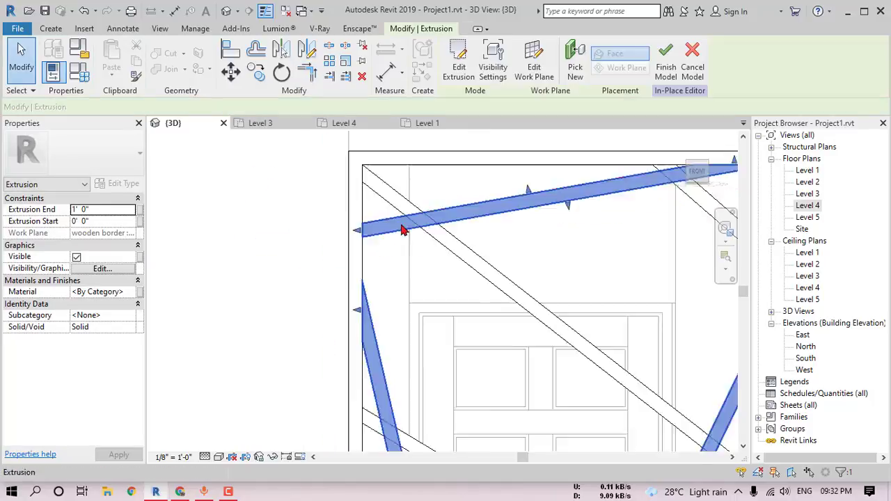
Align the new bars' extrusion face with the frame and return to the front view.
left_click(241, 55)
scroll(417, 259, "up", 6)
left_click(473, 298)
scroll(474, 298, "down", 5)
middle_click_drag(348, 299, 390, 300, "shift")
scroll(523, 211, "up", 5)
scroll(470, 289, "down", 6)
left_click(697, 172)
scroll(405, 307, "up", 10)
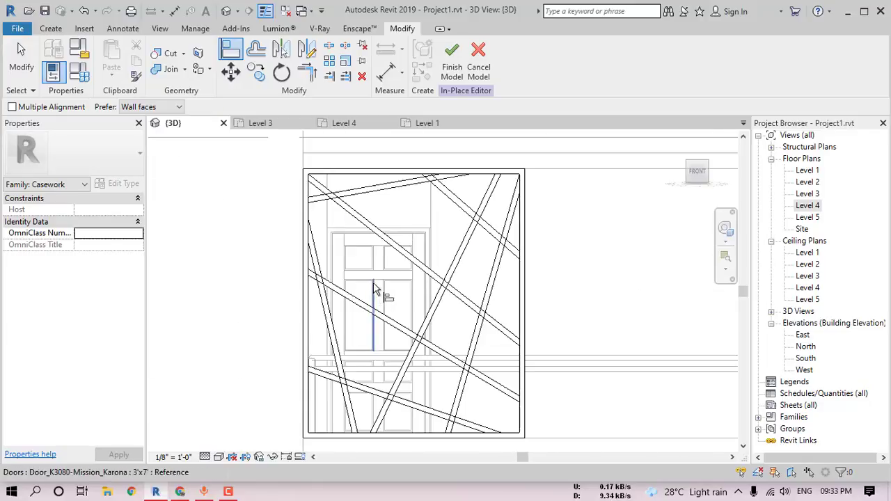
Start another extrusion on a picked work plane and draw a steep line from the frame's top to bottom inner edge with a 2-inch offset copy.
left_click(51, 28)
left_click(114, 59)
left_click(568, 54)
left_click(626, 249)
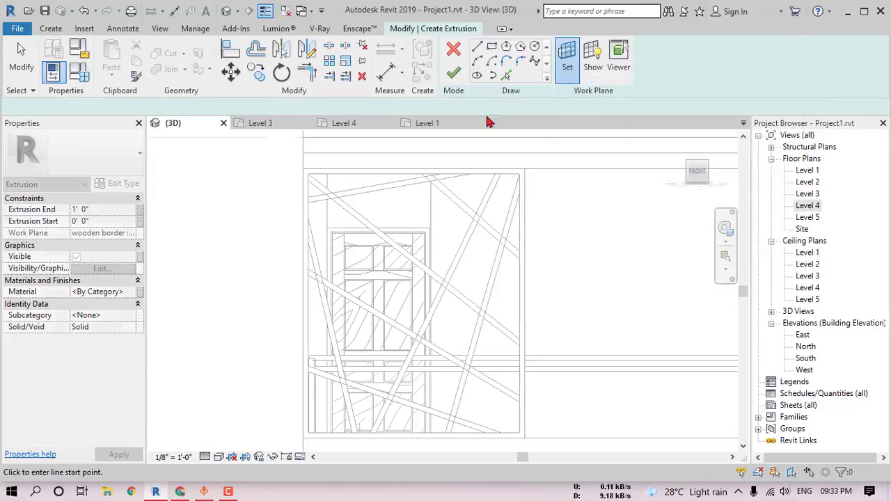
left_click(398, 134)
left_click(430, 428)
key("o")
key("f")
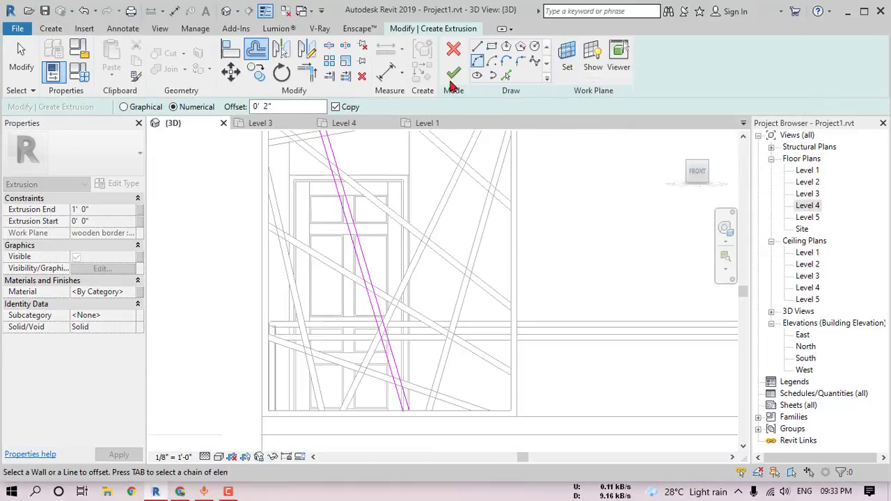
scroll(417, 313, "down", 3)
Draw a second steep line down to the frame's bottom inner edge near the right side, with a parallel offset copy.
left_click(476, 46)
scroll(418, 278, "up", 3)
left_click(451, 178)
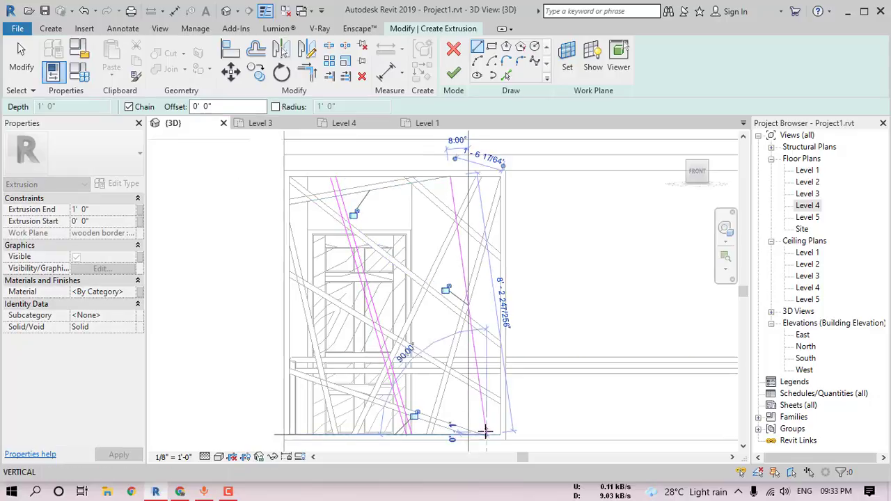
left_click(485, 431)
key("Escape")
key("Escape")
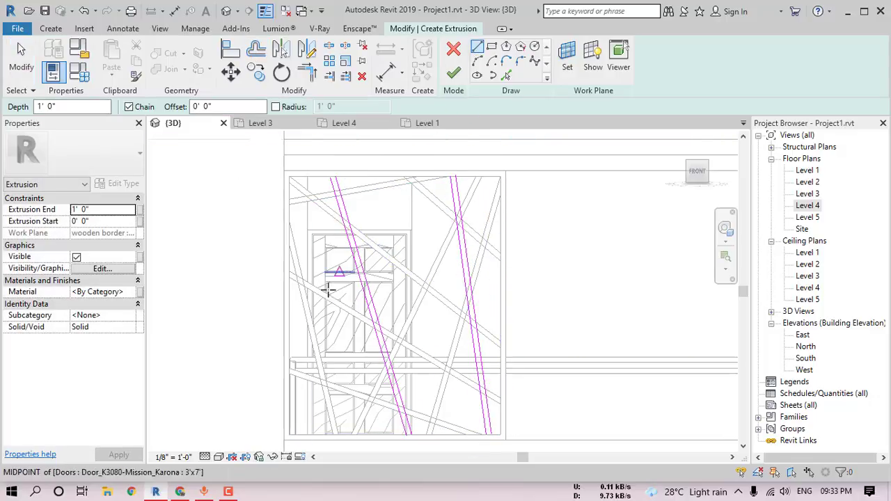
key("Escape")
Close the upper ends of both new steep bars with short lines along the frame's top inner edge.
left_click(477, 46)
scroll(334, 178, "up", 3)
left_click(334, 178)
left_click(318, 179)
left_click(529, 185)
left_click(546, 185)
scroll(548, 349, "down", 3)
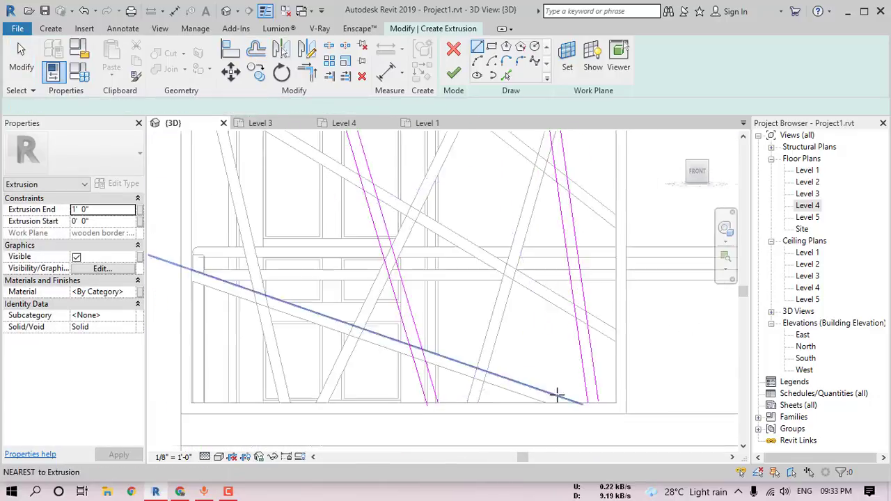
Close the lower ends of both new steep bars with short lines along the frame's bottom inner edge.
scroll(583, 408, "up", 3)
left_click(599, 388)
left_click(636, 390)
scroll(636, 390, "down", 3)
left_click(439, 368)
left_click(469, 366)
Trim the open corners at the lower and upper ends of the two steep bars and finish the extrusion.
key("t")
key("r")
left_click(437, 363)
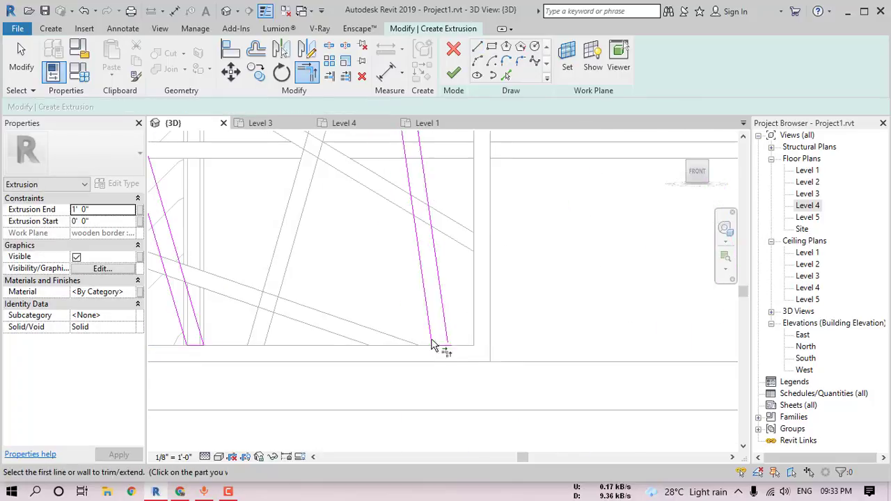
left_click(443, 345)
scroll(433, 341, "down", 4)
middle_click_drag(438, 307, 467, 425)
scroll(443, 255, "up", 4)
middle_click_drag(362, 268, 474, 272)
left_click(431, 247)
left_click(453, 72)
scroll(394, 220, "down", 4)
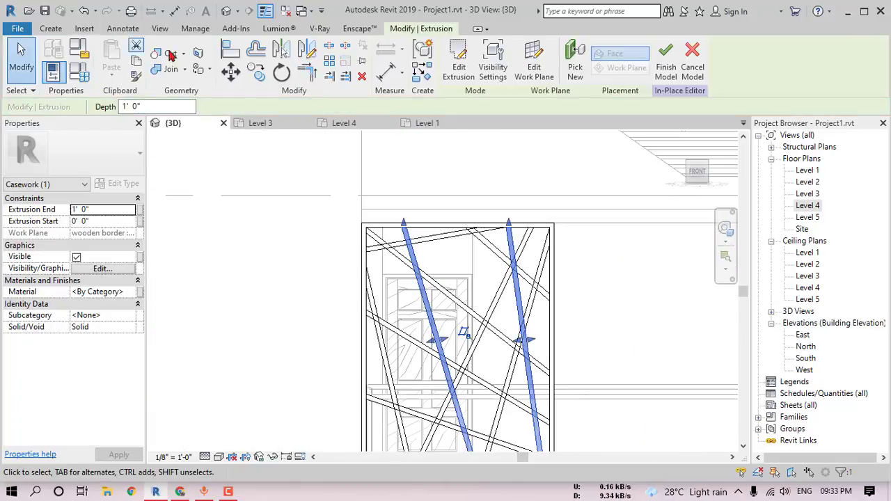
Start another extrusion and draw a diagonal line from the frame's left inner edge up to its top inner edge, with a parallel offset copy.
left_click(51, 29)
left_click(111, 58)
left_click(477, 46)
scroll(389, 300, "up", 2)
left_click(354, 309)
middle_click_drag(445, 209, 444, 247)
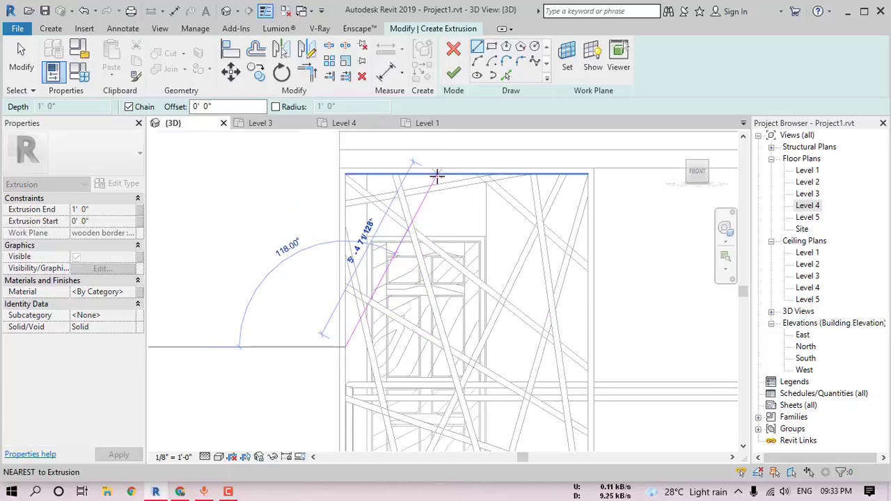
left_click(436, 174)
key("o")
key("f")
left_click(422, 205)
Draw a longer diagonal from the frame's bottom inner edge up to the crossing bar near the top, with a 2-inch offset copy.
left_click(478, 48)
scroll(443, 282, "down", 3)
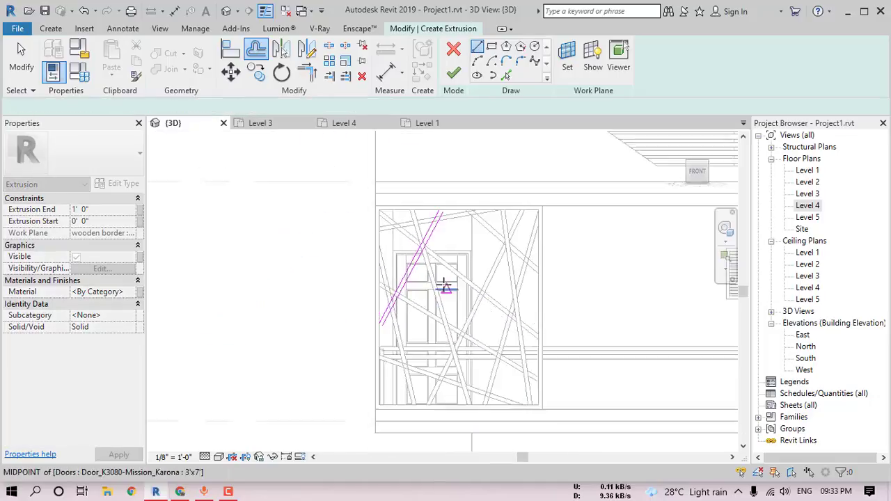
scroll(421, 387, "up", 2)
middle_click_drag(421, 386, 418, 324)
left_click(386, 352)
middle_click_drag(446, 185, 413, 283)
scroll(425, 282, "up", 3)
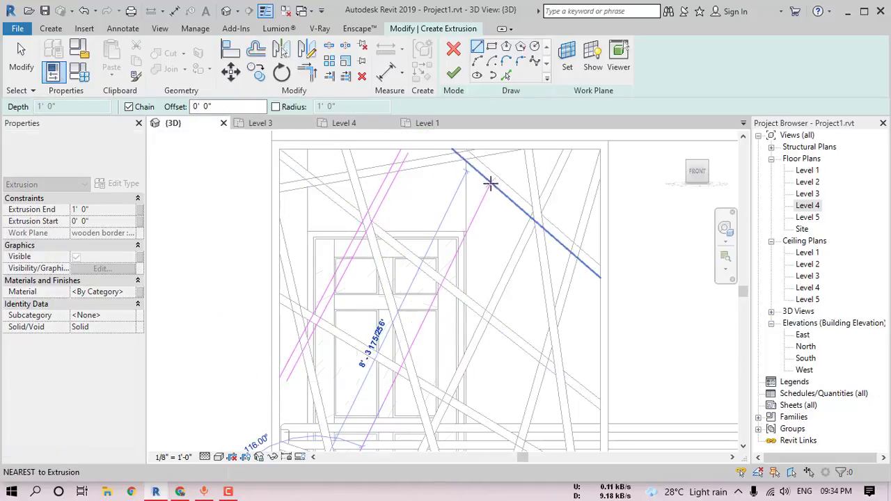
left_click(489, 185)
key("o")
key("f")
left_click(463, 242)
scroll(550, 310, "down", 4)
middle_click_drag(557, 313, 487, 256)
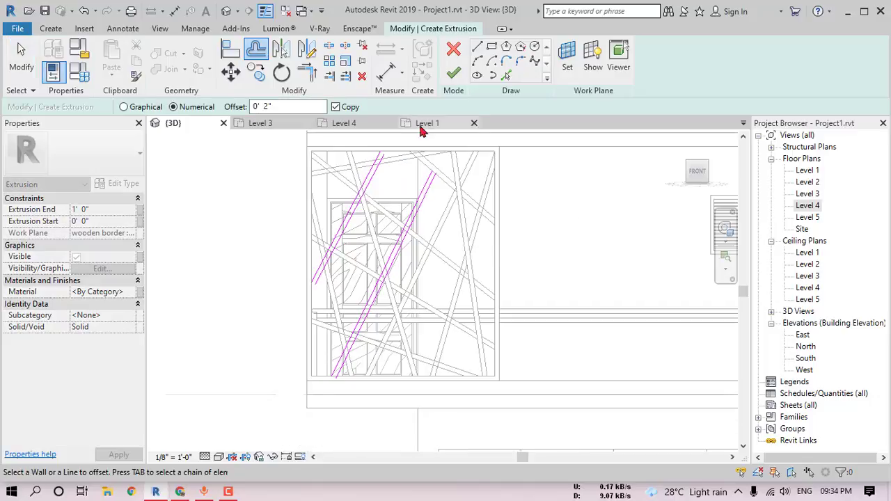
key("Escape")
Add closing lines at the longer diagonal's upper end along the crossing bar and at the shorter diagonal's lower end along the frame.
scroll(394, 167, "up", 4)
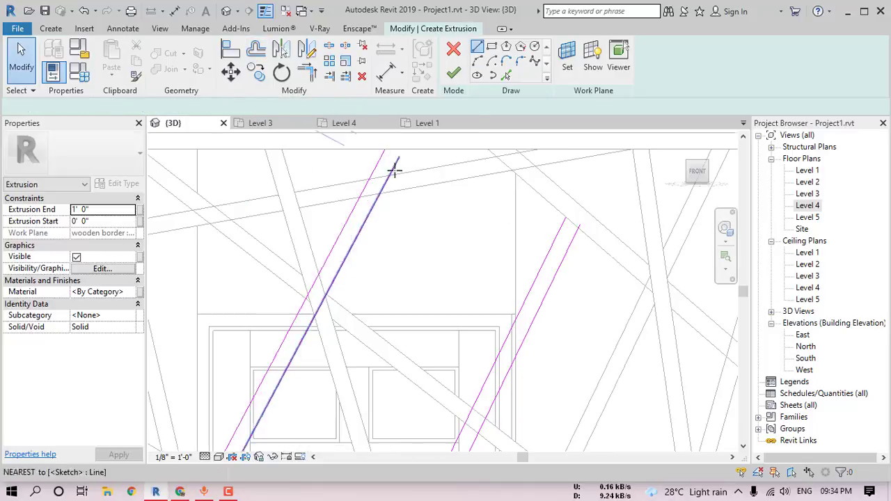
left_click(580, 224)
scroll(557, 264, "down", 3)
middle_click_drag(522, 285, 483, 93)
scroll(419, 263, "up", 3)
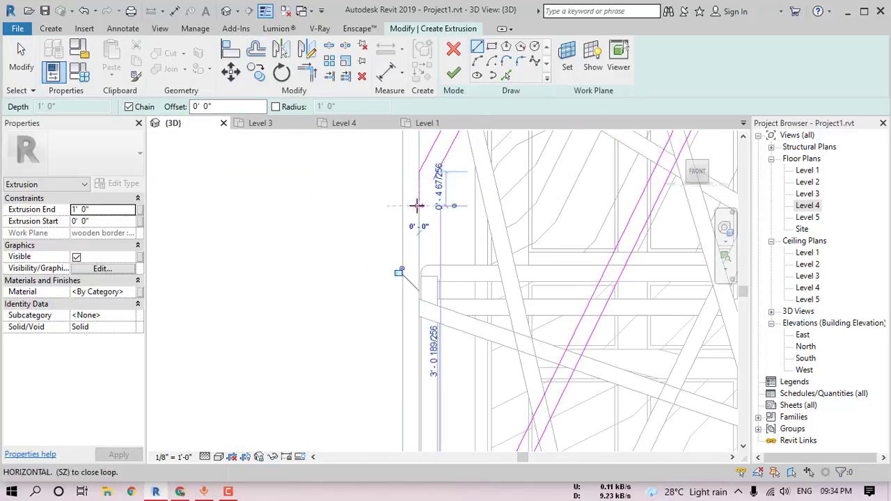
key("Escape")
middle_click_drag(425, 292, 404, 128)
scroll(498, 336, "down", 4)
middle_click_drag(550, 167, 469, 290)
scroll(495, 195, "up", 5)
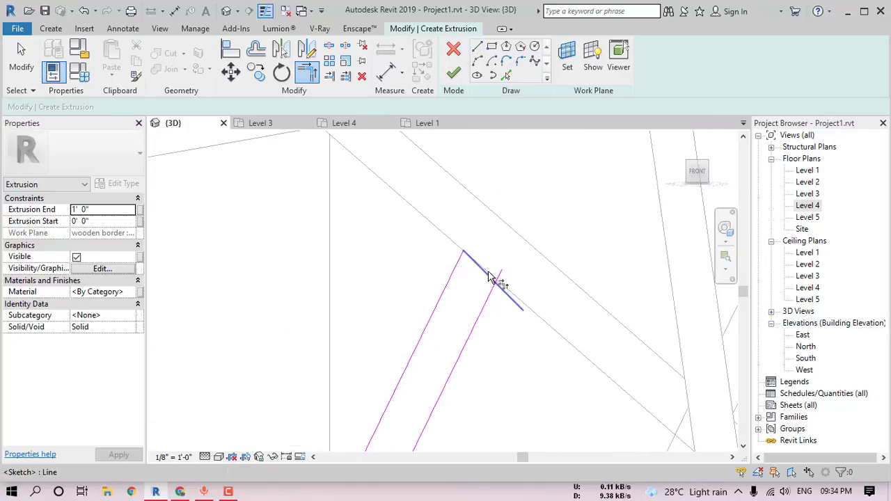
Trim the longer diagonal's upper end to its closing line and close the shorter diagonal's upper end along the frame's top inner edge.
key("l")
left_click(504, 287)
left_click(481, 269)
scroll(487, 271, "down", 4)
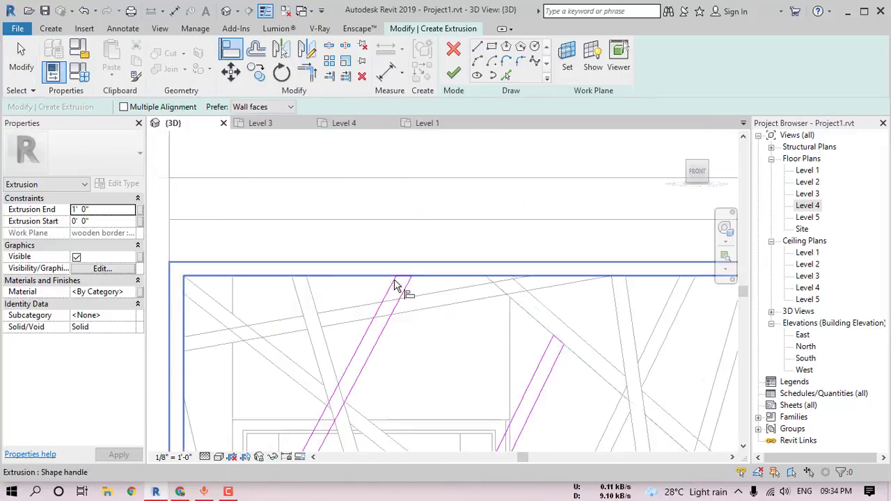
left_click(399, 276)
left_click(403, 286)
Trim the remaining open corner of the diagonal bars' sketch and finish the extrusion.
left_click(454, 73)
left_click(814, 458)
key("t")
key("r")
left_click(302, 411)
left_click(454, 73)
scroll(453, 300, "down", 6)
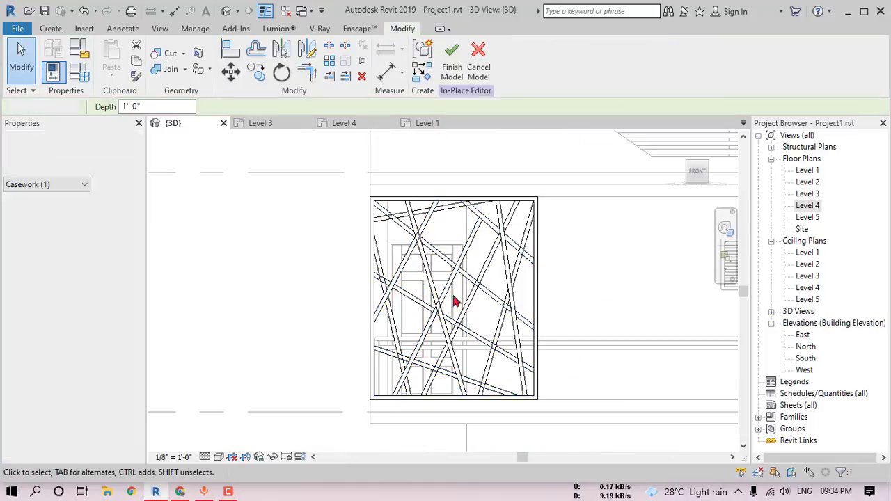
Reopen the diagonal bars' sketch and move the upper end of the longer bar's left line to the frame's top inner edge.
left_click(452, 226)
left_click(462, 61)
scroll(478, 158, "up", 6)
scroll(460, 250, "down", 1)
left_click(469, 221)
left_click_drag(474, 209, 407, 151)
left_click(458, 222)
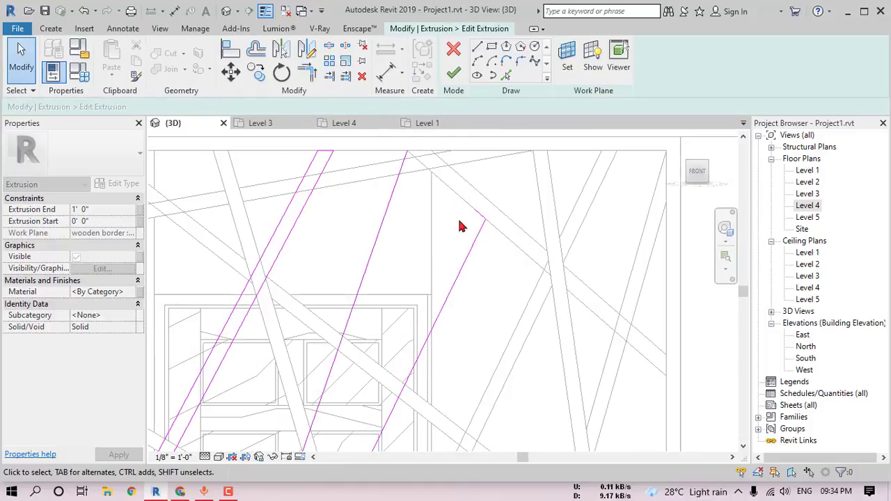
Delete the longer bar's old upper closing line and move its right line's upper end next to the left line near the frame's top.
left_click(481, 226)
left_click(480, 201)
left_click(478, 215)
key("Delete")
left_click(481, 227)
left_click_drag(485, 219, 419, 161)
left_click(470, 216)
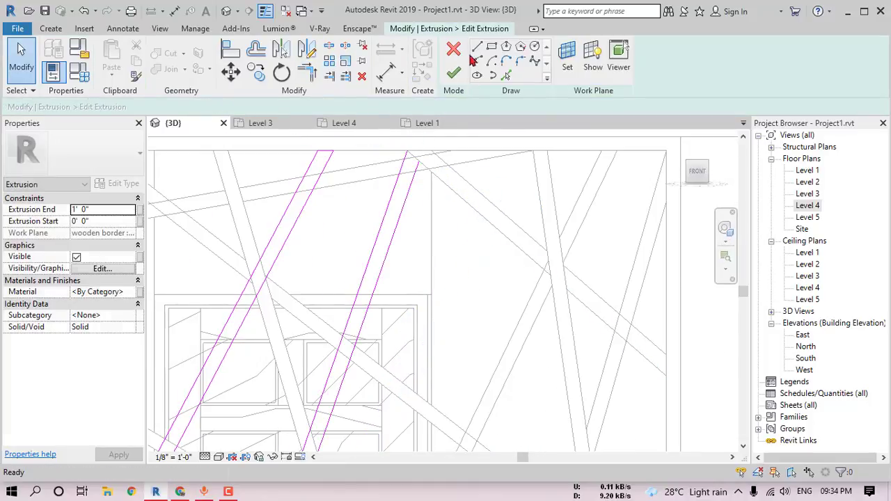
Close the long diagonal bar's upper end with a short line and finish editing the bars' extrusion.
key("Escape")
key("Escape")
scroll(421, 146, "up", 2)
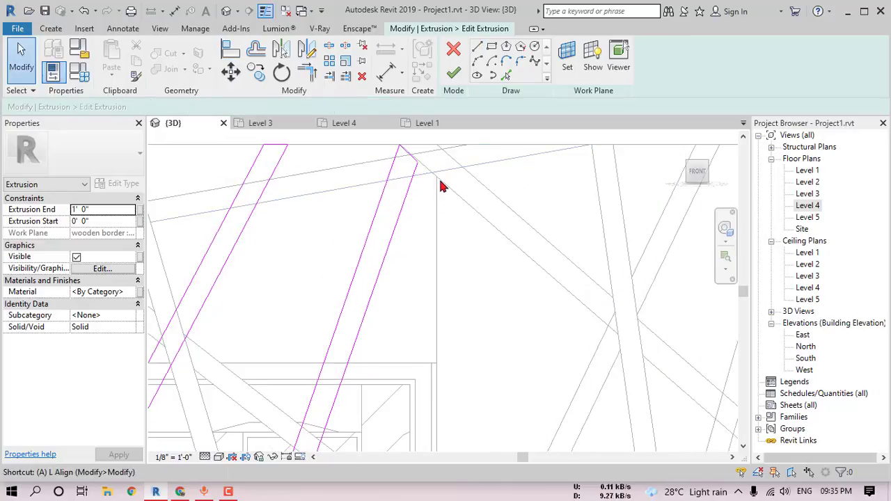
left_click(453, 74)
scroll(410, 228, "down", 7)
left_click(490, 278)
scroll(422, 270, "down", 2)
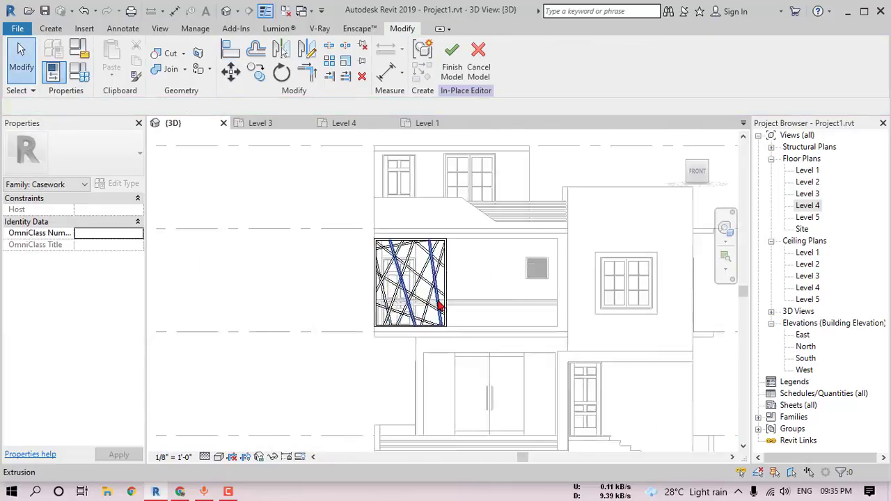
Start a new extrusion and sketch two parallel slanting lines from near the long diagonal bar's top down to the neighbouring bar.
scroll(437, 301, "up", 2)
left_click(51, 29)
left_click(113, 58)
scroll(401, 215, "up", 5)
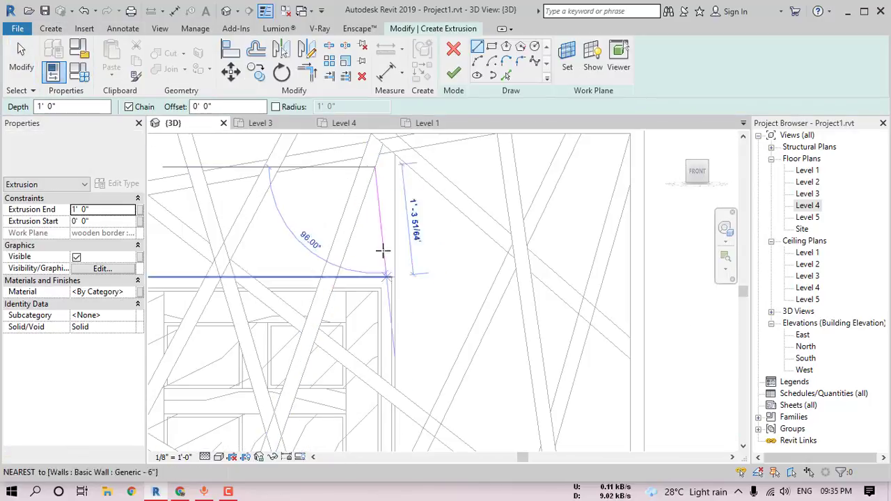
key("Escape")
scroll(428, 139, "down", 4)
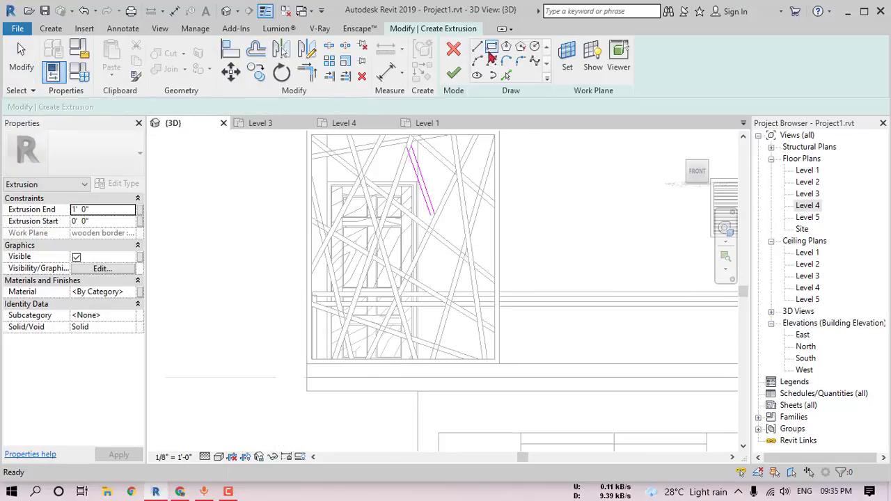
Close both ends of the short bar's sketch along the neighbouring bars, trim the open corner and finish the extrusion.
left_click(478, 47)
scroll(435, 211, "up", 5)
left_click(407, 233)
scroll(422, 255, "down", 3)
scroll(397, 153, "up", 4)
left_click(364, 181)
left_click(354, 204)
key("t")
key("r")
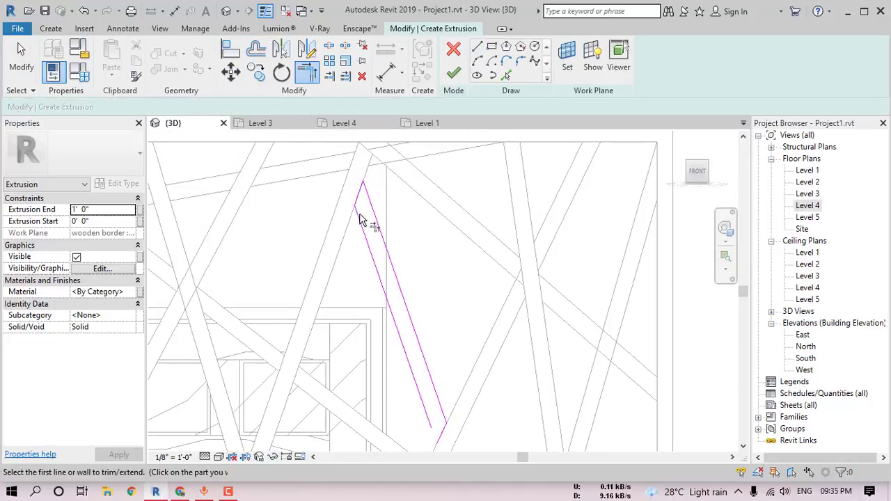
left_click(425, 317)
left_click(446, 354)
left_click(453, 73)
Align the new short bar's face with the face of the neighbouring diagonal bars.
scroll(435, 265, "down", 5)
middle_click_drag(428, 292, 504, 310, "shift")
key("a")
key("l")
scroll(369, 240, "up", 5)
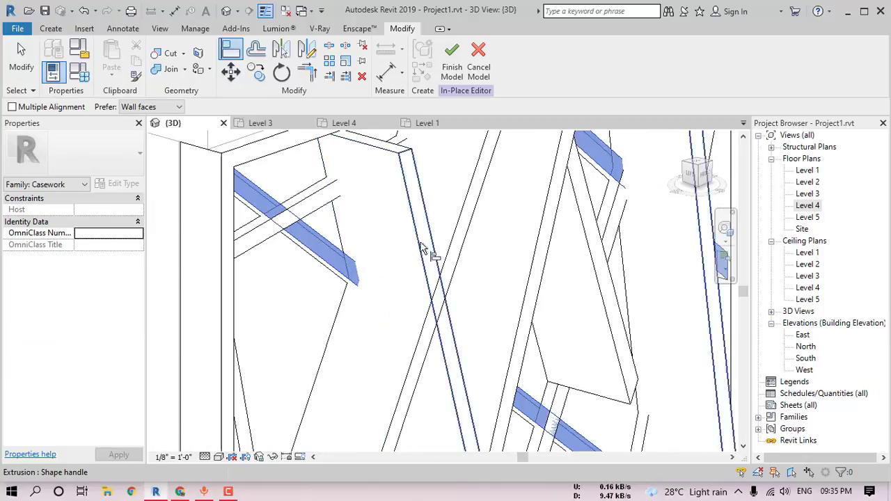
left_click(420, 244, "ctrl")
left_click(524, 269, "ctrl")
Inspect the depth alignment of the crossing bars from the side and the front of the house.
scroll(514, 248, "down", 5)
middle_click_drag(503, 270, 424, 264, "shift")
scroll(429, 195, "up", 5)
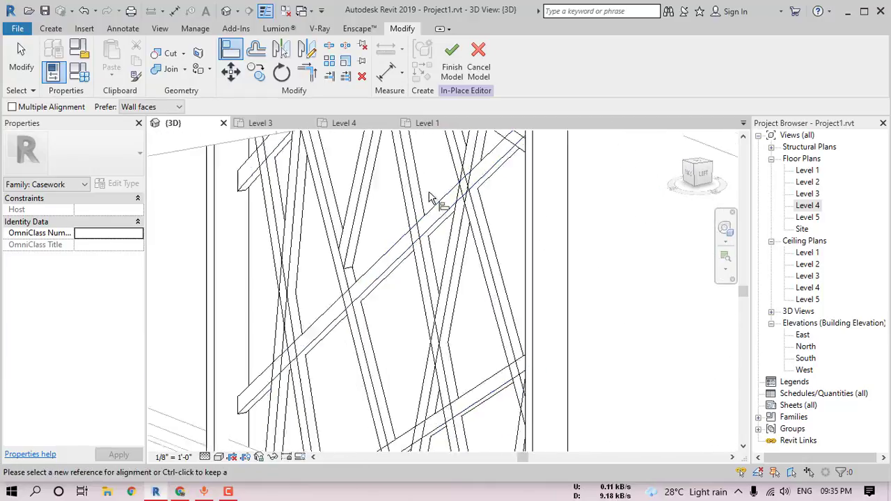
scroll(293, 172, "up", 2)
scroll(314, 226, "down", 5)
middle_click_drag(312, 258, 429, 272, "shift")
scroll(427, 263, "down", 2)
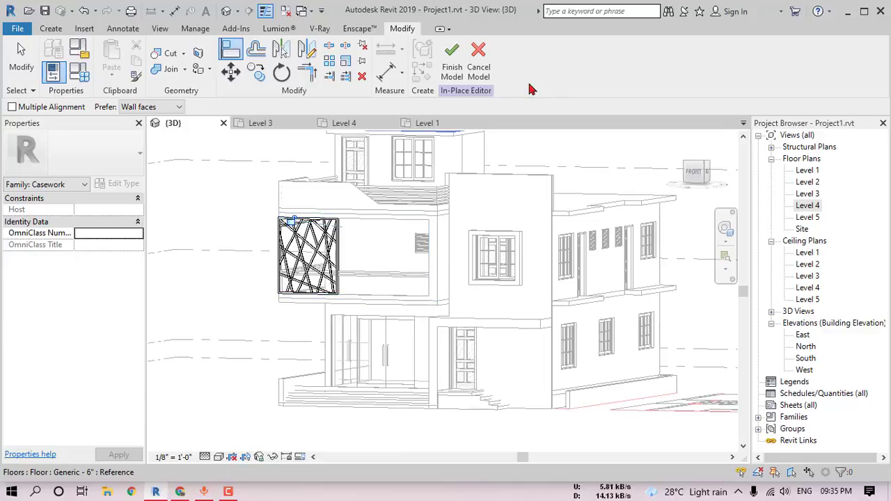
scroll(298, 267, "up", 2)
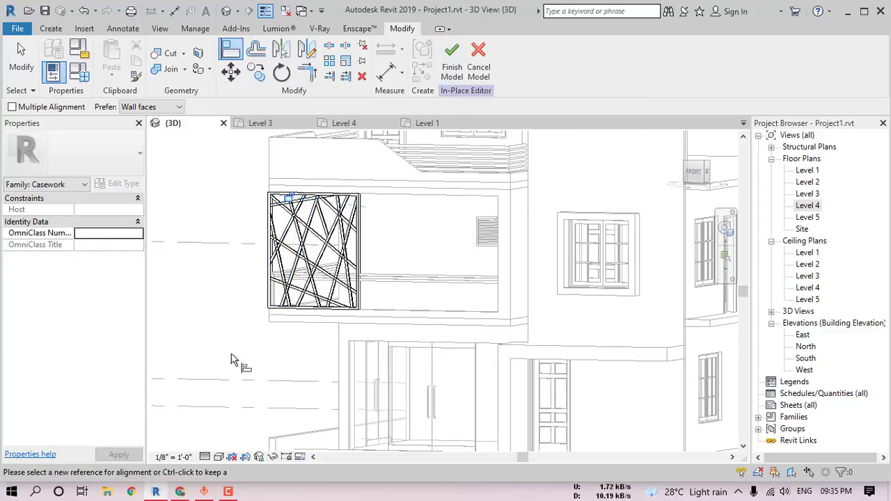
middle_click_drag(308, 252, 365, 295)
scroll(373, 295, "up", 2)
key("Escape")
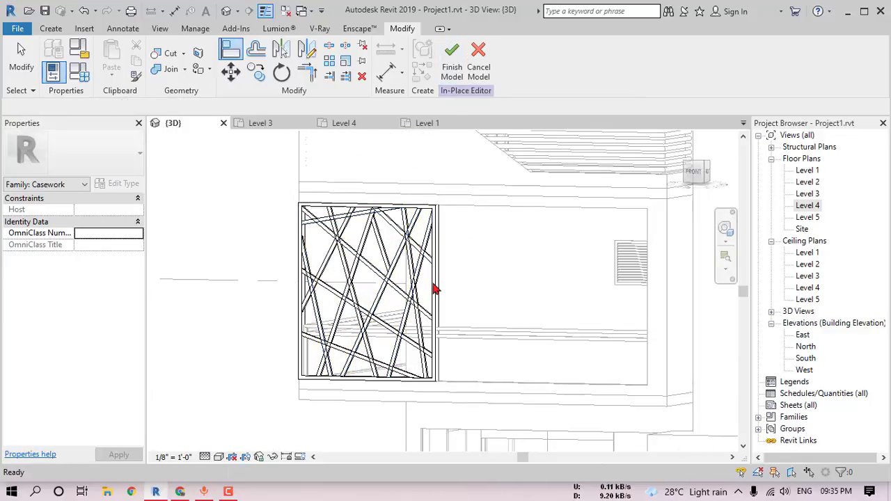
Finish the in-place model, exit ray tracing and display the 3D view with coloured surfaces.
left_click(218, 456)
left_click(232, 443)
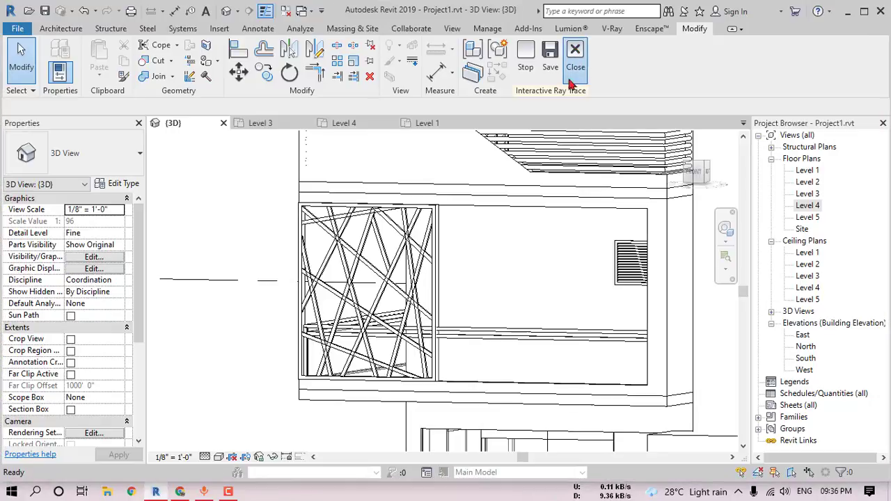
left_click(219, 456)
left_click(240, 429)
In the Level 1 floor plan, create a rectangular architectural column type named 9"x9" with 9" depth and width.
mouse_move(364, 309)
middle_mouse_down("shift")
mouse_move(543, 330)
mouse_move(505, 316)
mouse_move(493, 333)
middle_mouse_up("shift")
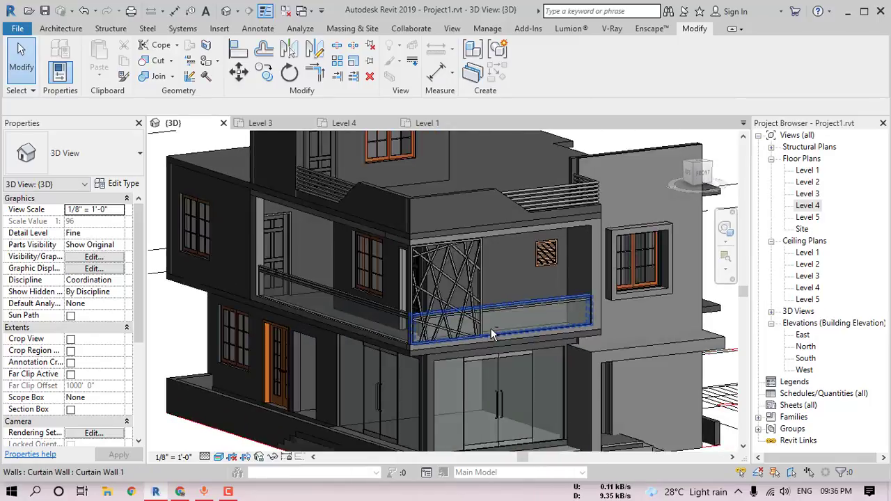
middle_click_drag(498, 410, 462, 343)
scroll(394, 408, "up", 1)
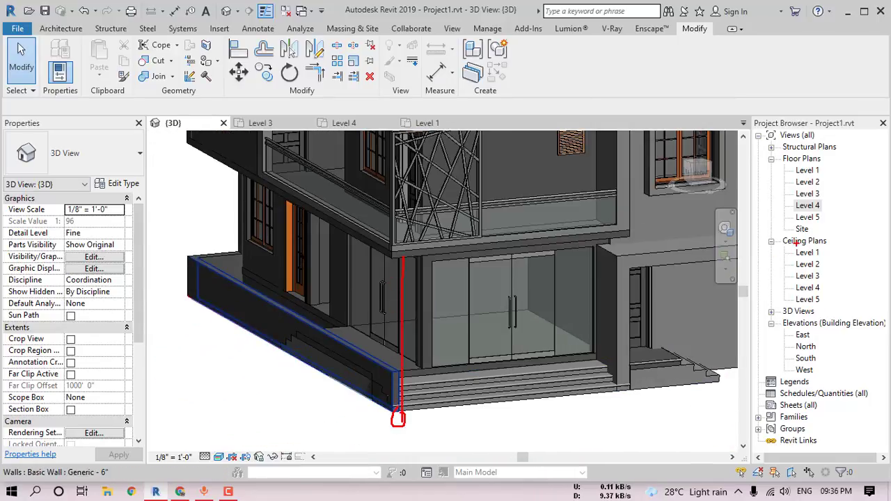
middle_click_drag(371, 402, 421, 273, "shift")
middle_click_drag(411, 327, 485, 335, "shift")
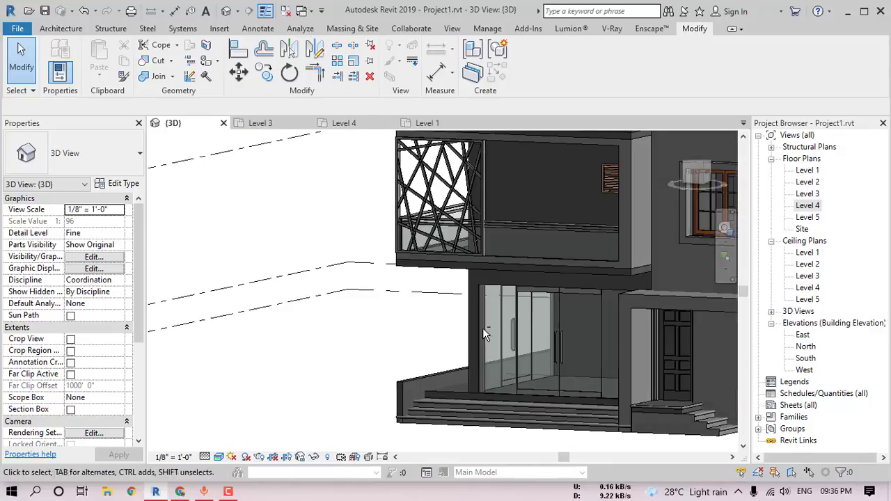
double_click(805, 172)
left_click(64, 28)
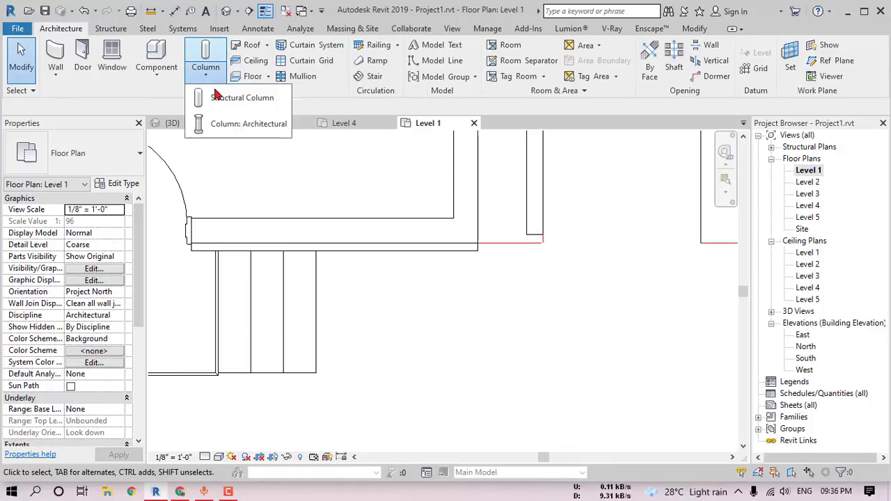
left_click(114, 183)
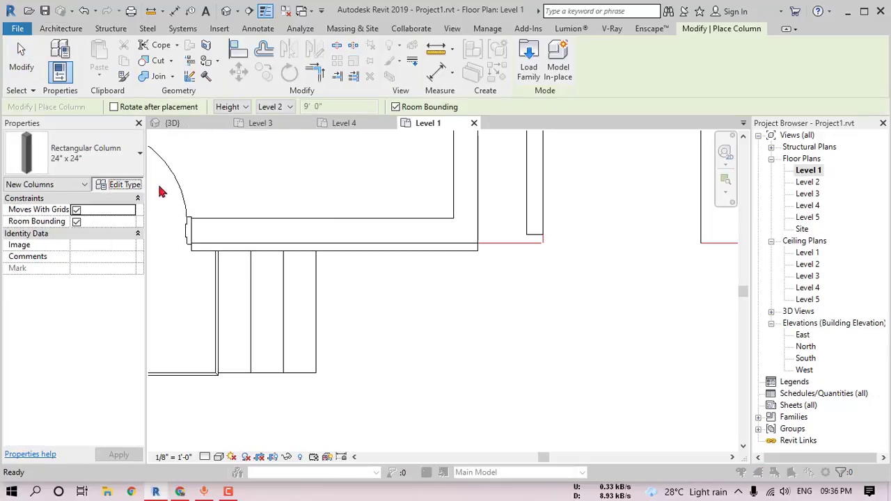
left_click(423, 126)
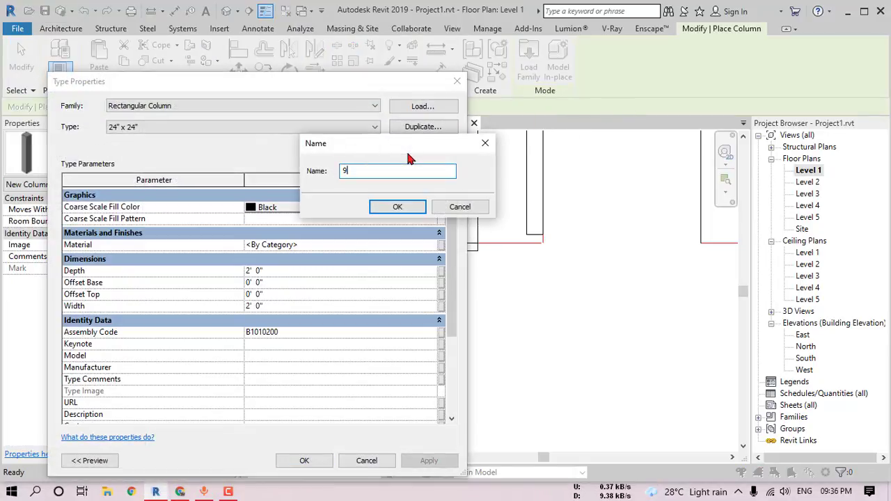
left_click(397, 206)
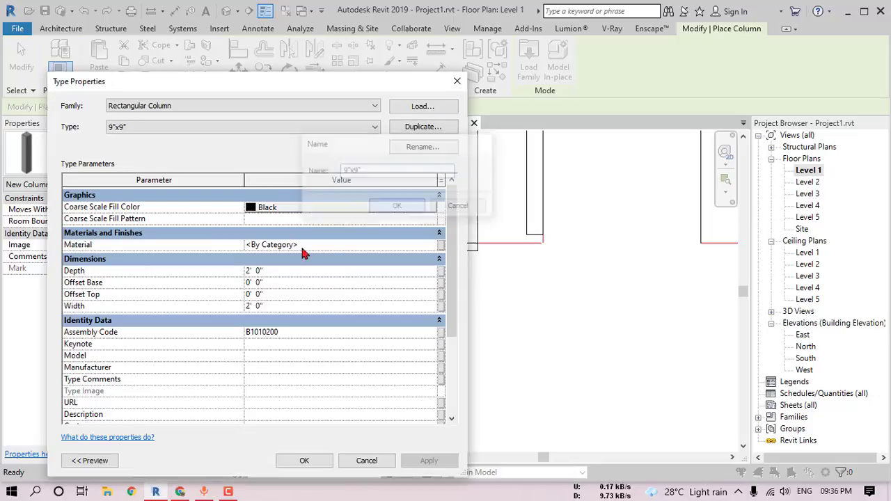
left_click(273, 272)
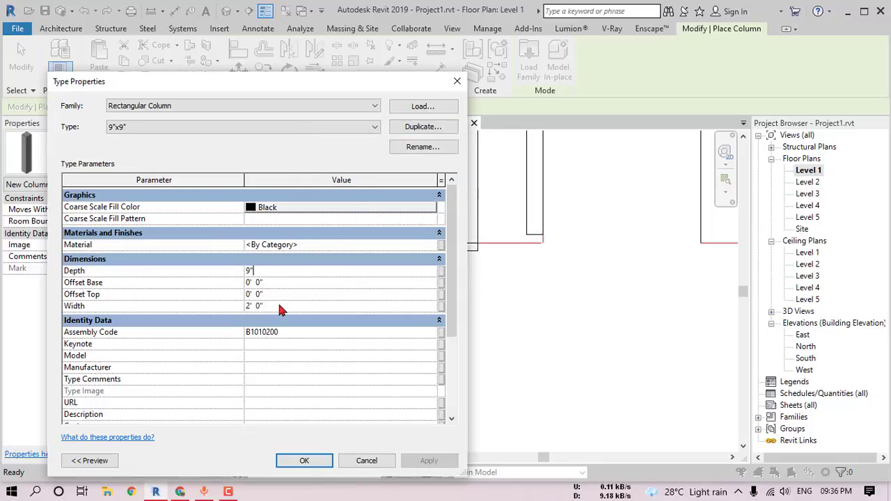
left_click(304, 457)
Place a 9"x9" column up to Level 3 at the outer end of the front steps' side wall and return to 3D.
middle_click_drag(283, 289, 426, 286)
scroll(426, 286, "up", 1)
scroll(417, 284, "down", 3)
middle_click_drag(320, 279, 546, 273)
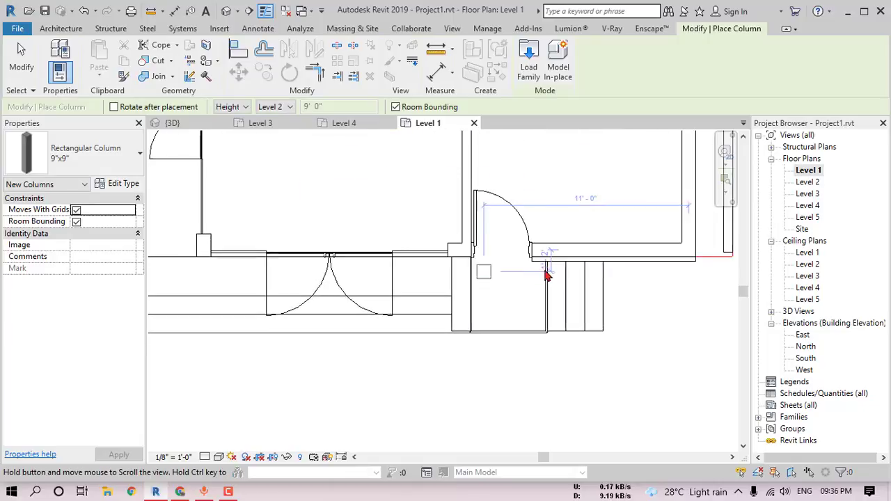
scroll(480, 302, "up", 5)
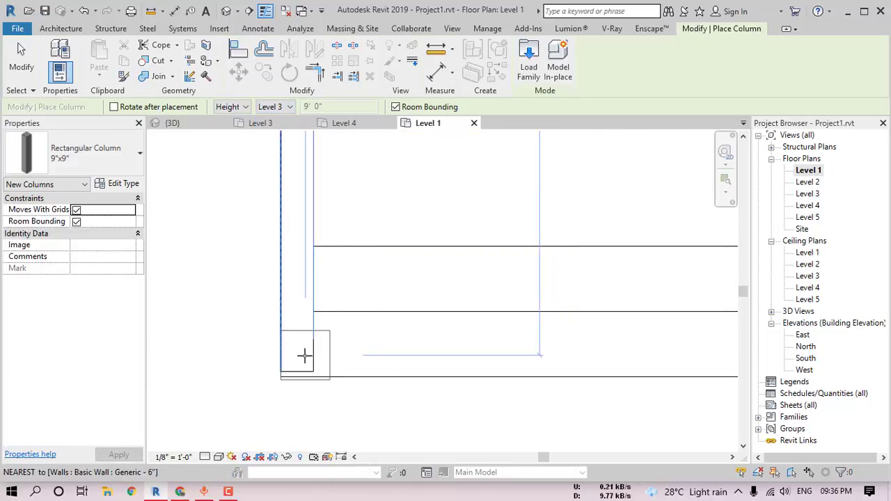
key("Escape")
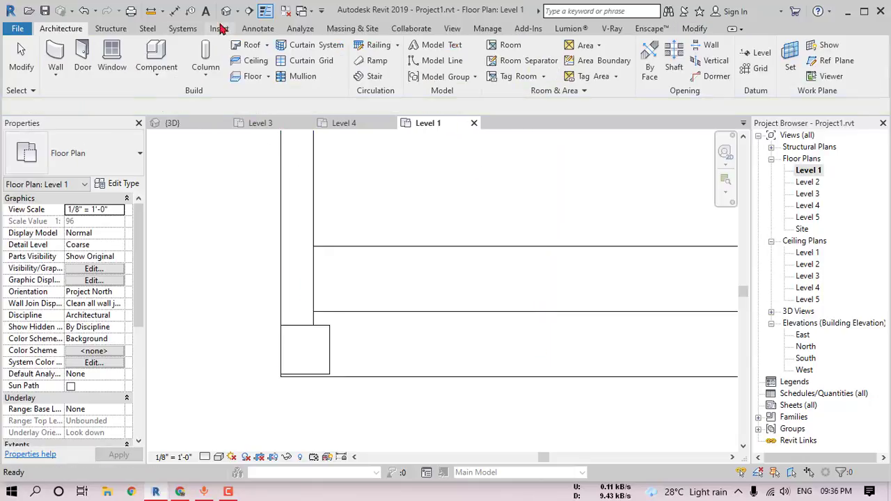
left_click(227, 12)
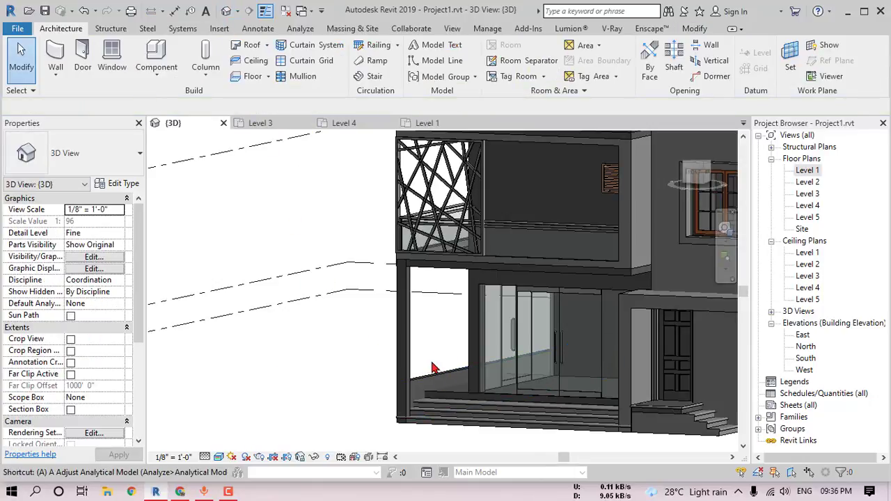
Set the front corner column's top level to Level 4.
scroll(410, 419, "up", 6)
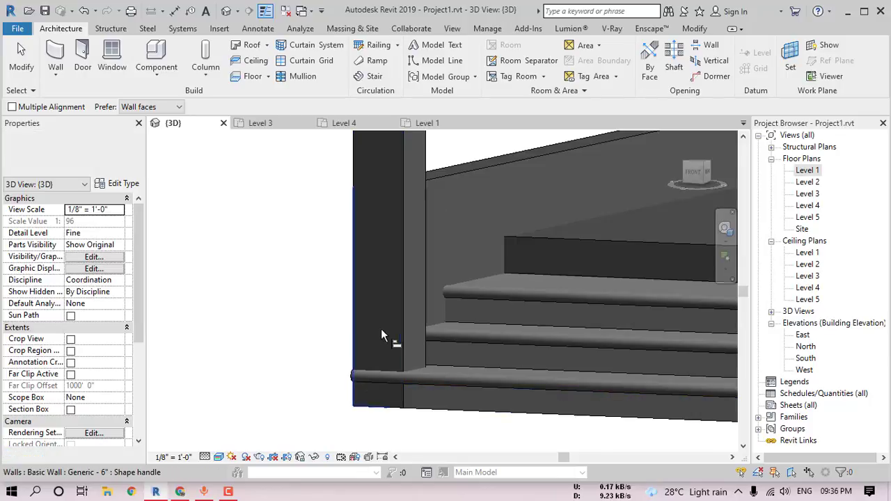
scroll(372, 361, "down", 4)
scroll(373, 360, "down", 5)
middle_click_drag(378, 350, 531, 351, "shift")
scroll(382, 337, "up", 5)
left_click(395, 292)
middle_click_drag(395, 293, 392, 327, "shift")
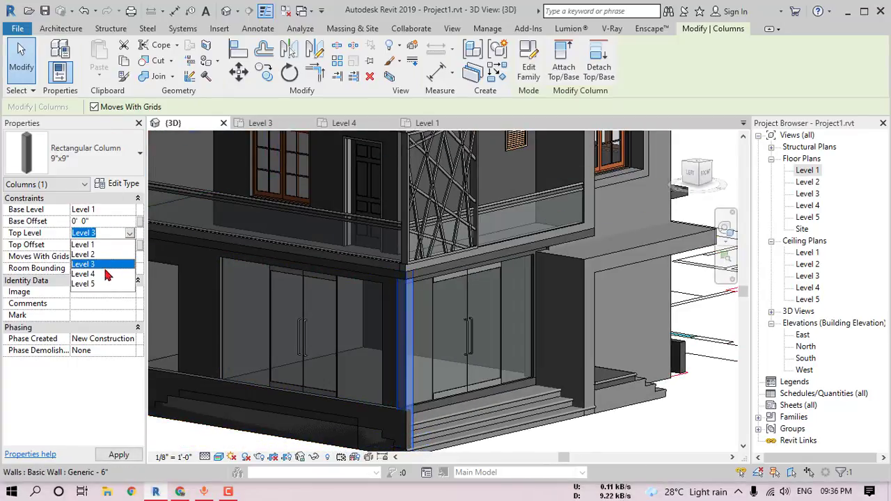
scroll(458, 299, "down", 4)
key("Escape")
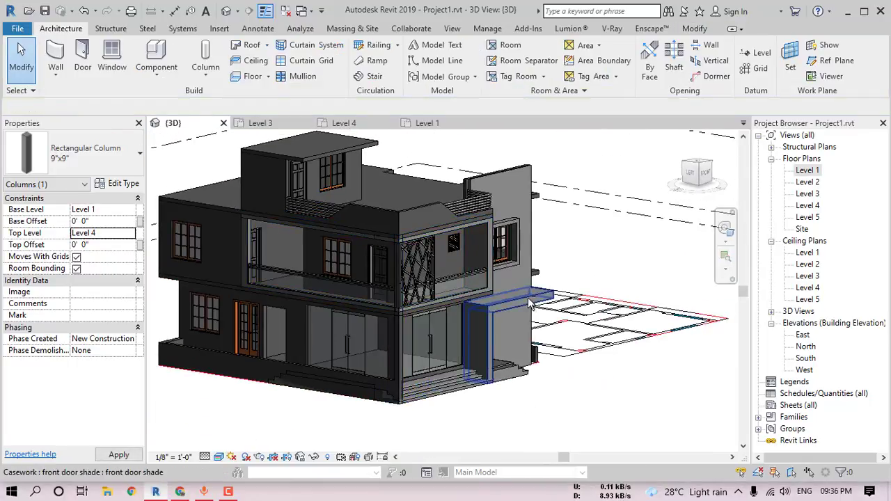
Examine the front corner column, the decorative panel and the balcony walls around the house's front corner.
middle_click_drag(522, 306, 425, 312, "shift")
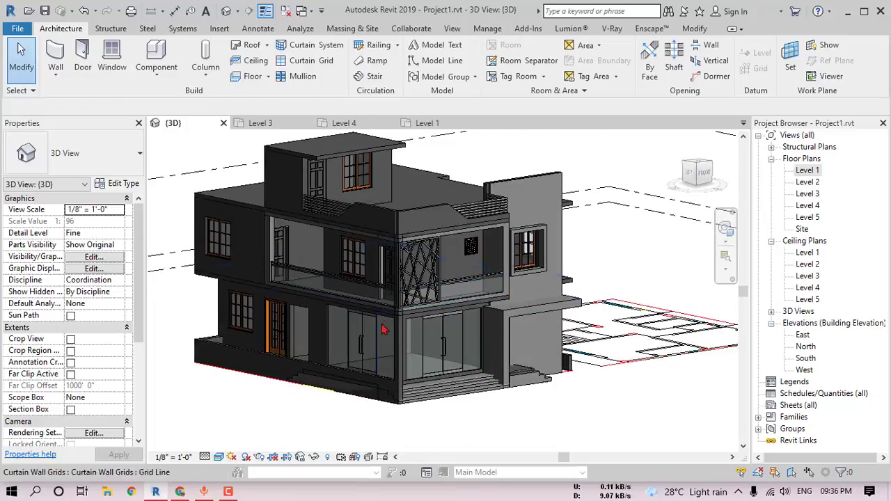
scroll(410, 337, "up", 4)
scroll(419, 310, "up", 2)
middle_click_drag(468, 270, 388, 338, "shift")
scroll(410, 298, "up", 3)
scroll(390, 300, "up", 3)
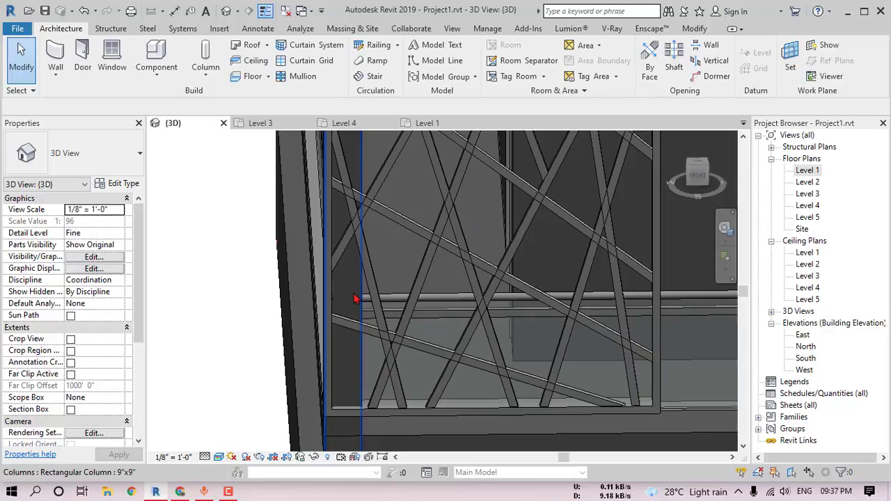
scroll(354, 299, "down", 5)
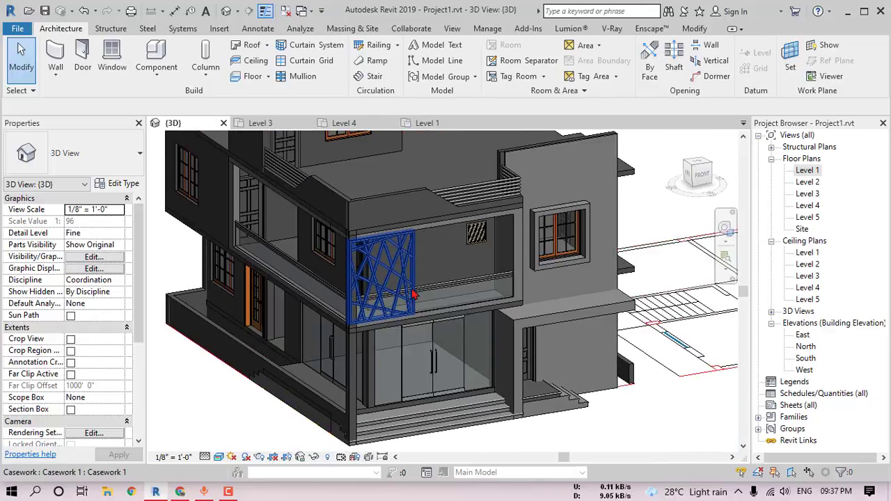
scroll(418, 274, "down", 2)
middle_click_drag(416, 296, 383, 214, "shift")
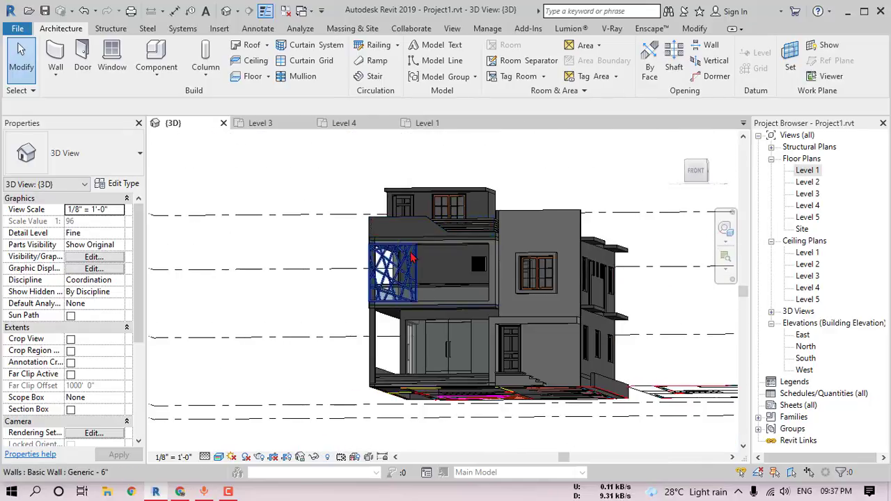
middle_click_drag(546, 292, 529, 380)
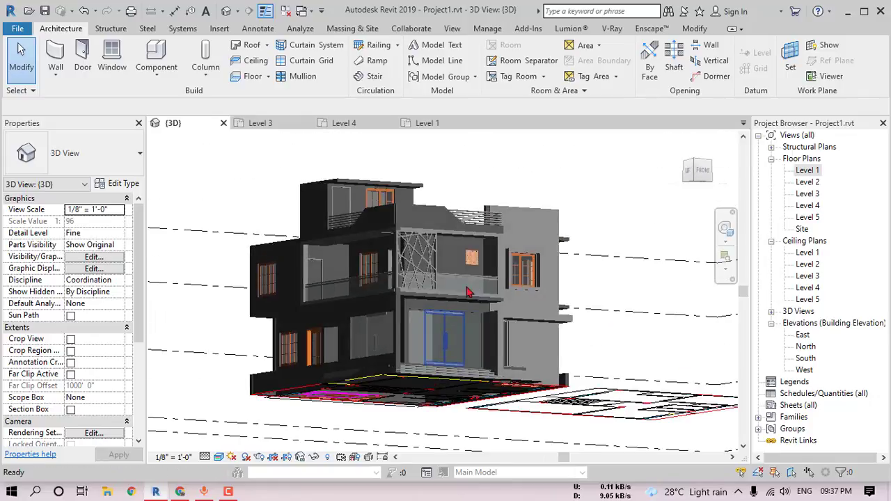
scroll(392, 322, "up", 3)
scroll(391, 322, "up", 4)
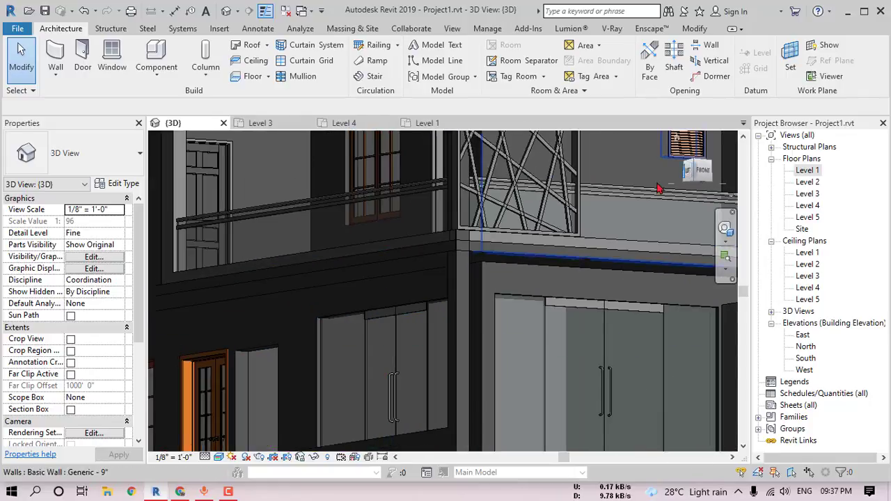
middle_click_drag(524, 335, 662, 304, "shift")
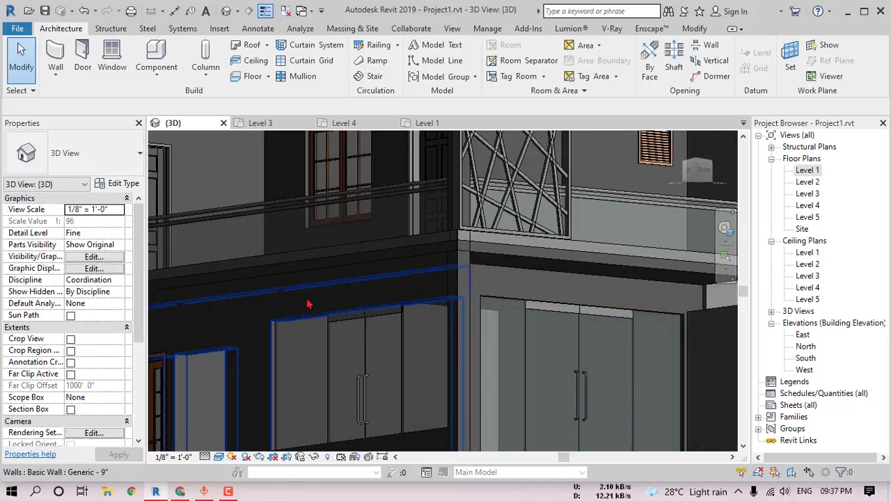
Start a new in-place model in the Casework category, accepting the suggested name.
left_click(172, 73)
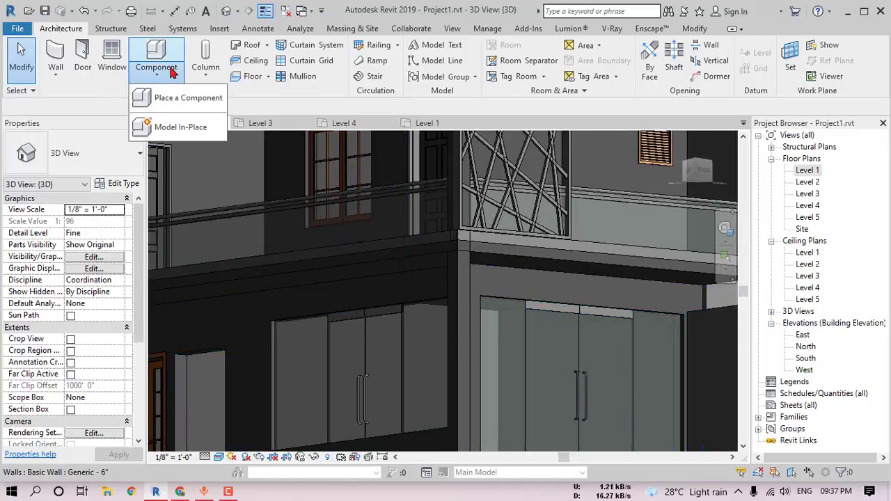
left_click(167, 127)
left_click(229, 378)
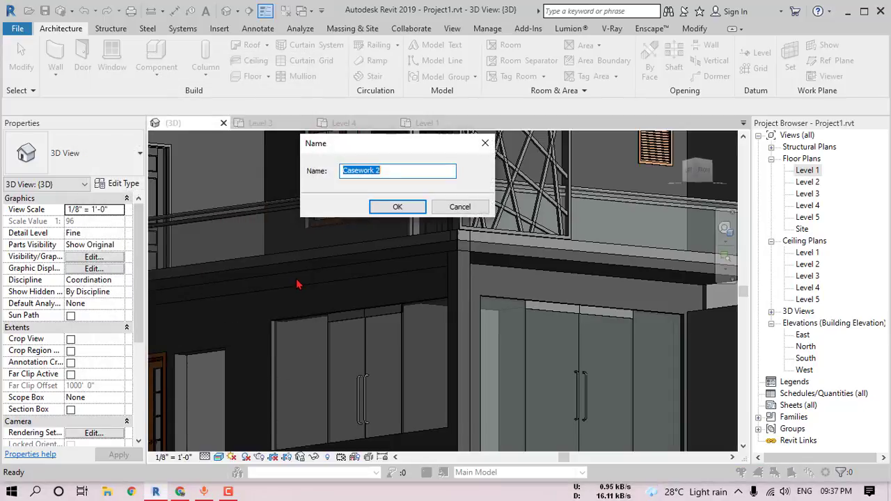
left_click(394, 207)
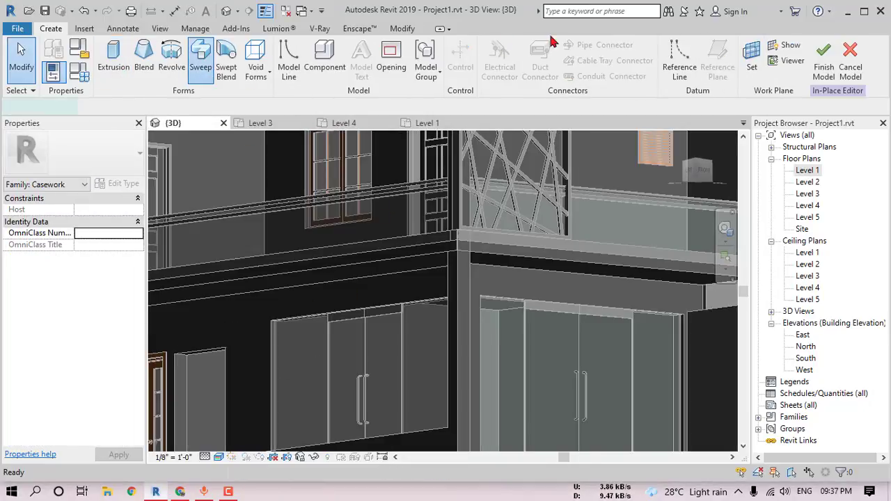
Start a sweep with the top edges of both glazed shopfronts as its path and trim the lines to a corner.
left_click(581, 69)
scroll(417, 303, "up", 5)
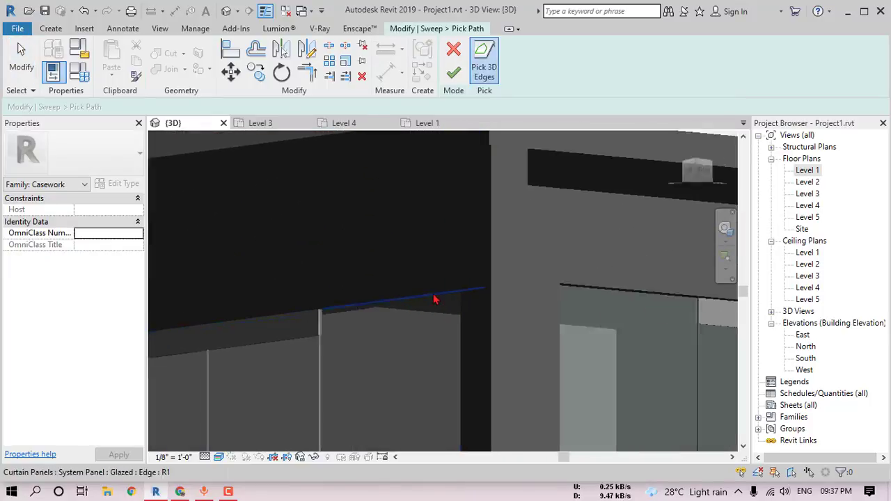
scroll(414, 290, "down", 2)
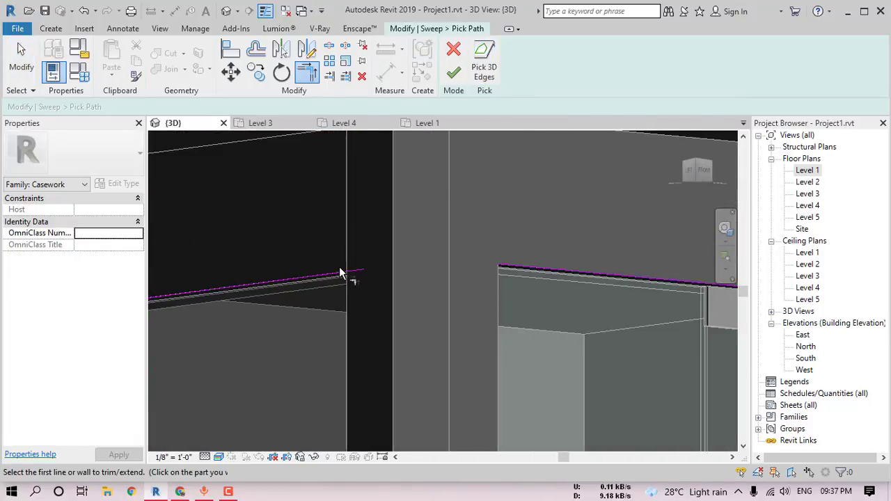
left_click(508, 270)
scroll(406, 255, "down", 5)
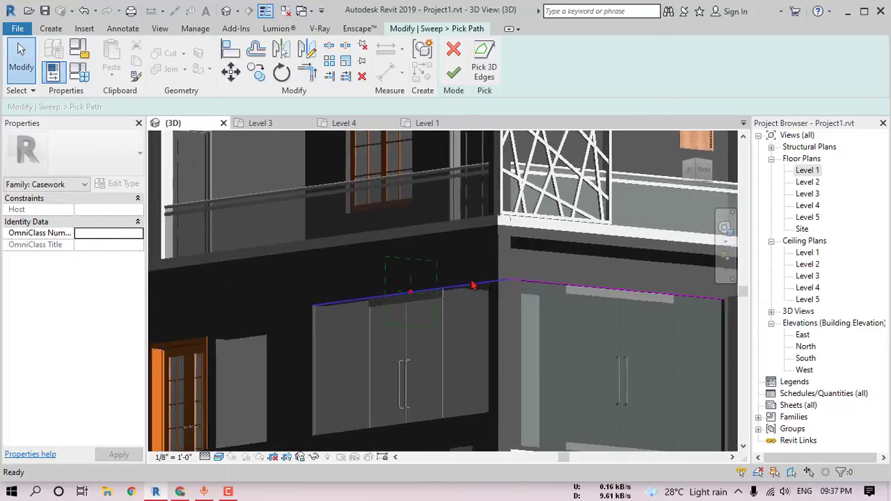
Extend the sweep path's free end beyond the front shopfront opening to the adjacent side wall.
middle_click_drag(485, 299, 231, 295)
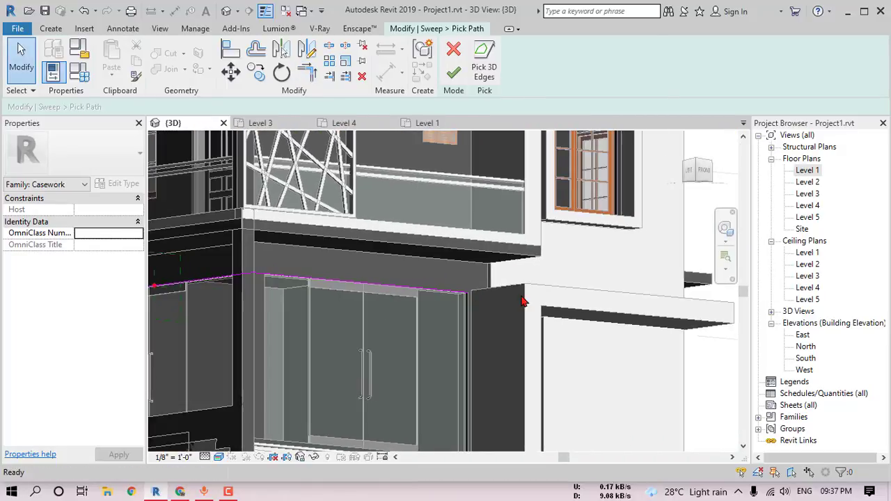
scroll(524, 301, "up", 3)
scroll(421, 297, "up", 2)
left_click(447, 298)
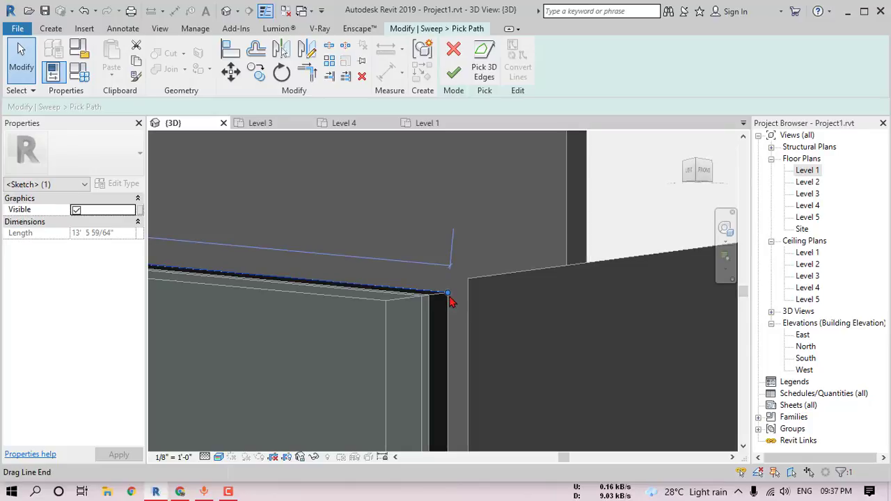
left_click_drag(453, 295, 470, 295)
scroll(372, 297, "down", 7)
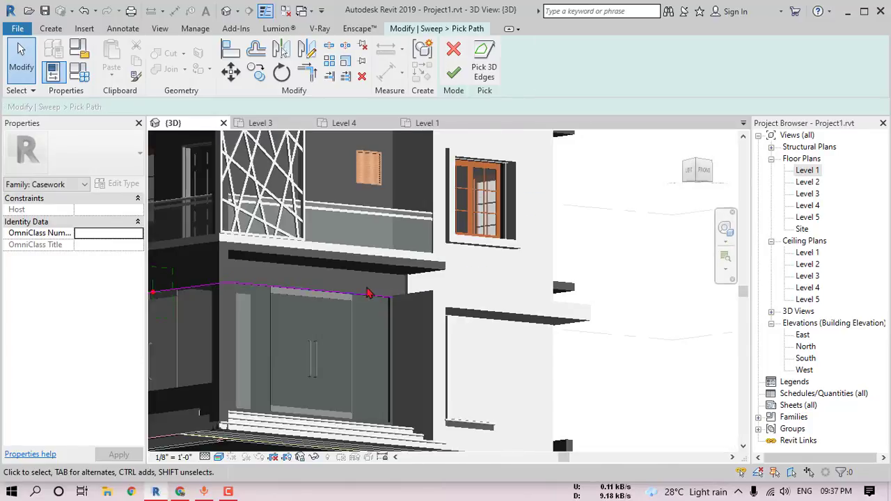
Finish the path and, from the front view, sketch a rectangular sweep profile 2' wide and 1' 6" high up to the floor slab's underside.
middle_click_drag(303, 297, 470, 303)
middle_click_drag(408, 310, 541, 269, "shift")
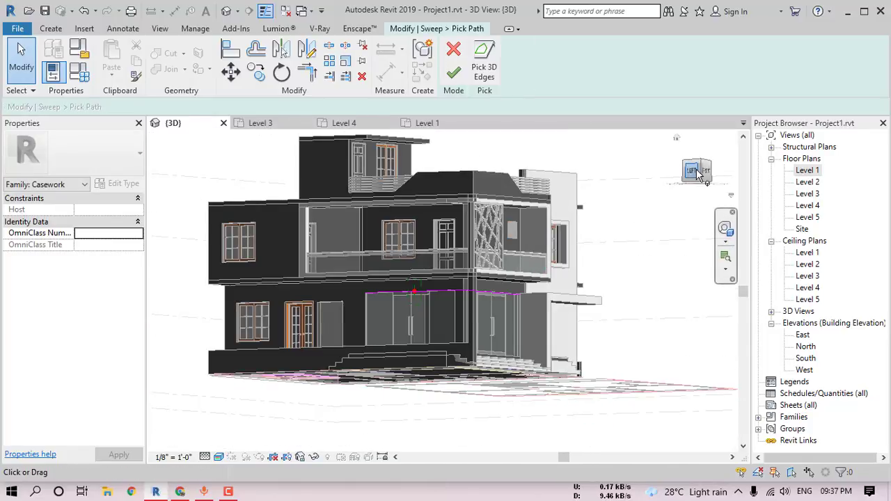
left_click(705, 173)
scroll(527, 269, "down", 5)
middle_click_drag(708, 234, 401, 257)
scroll(401, 257, "up", 5)
scroll(241, 329, "up", 2)
middle_click_drag(242, 328, 349, 301)
left_click(638, 71)
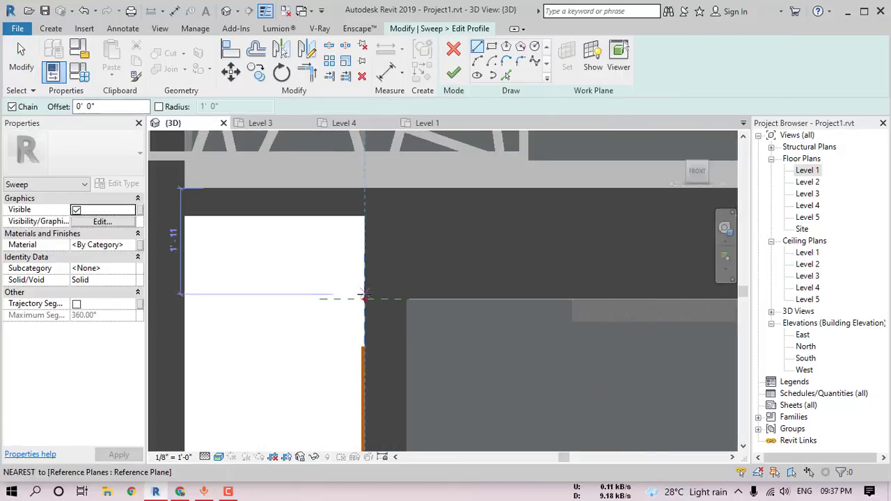
left_click(365, 300)
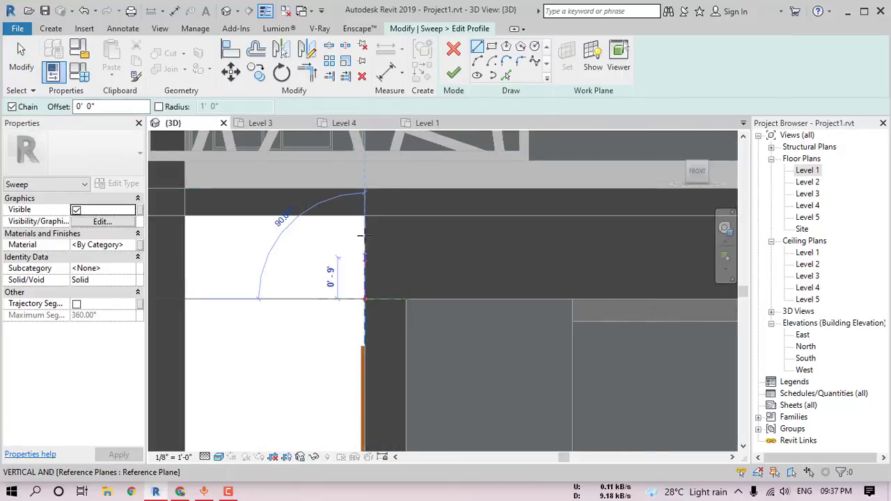
left_click(365, 216)
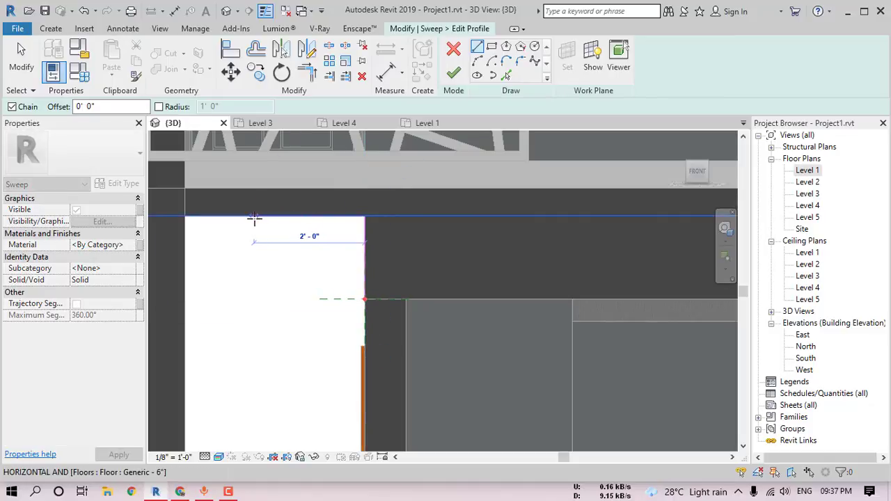
left_click(254, 216)
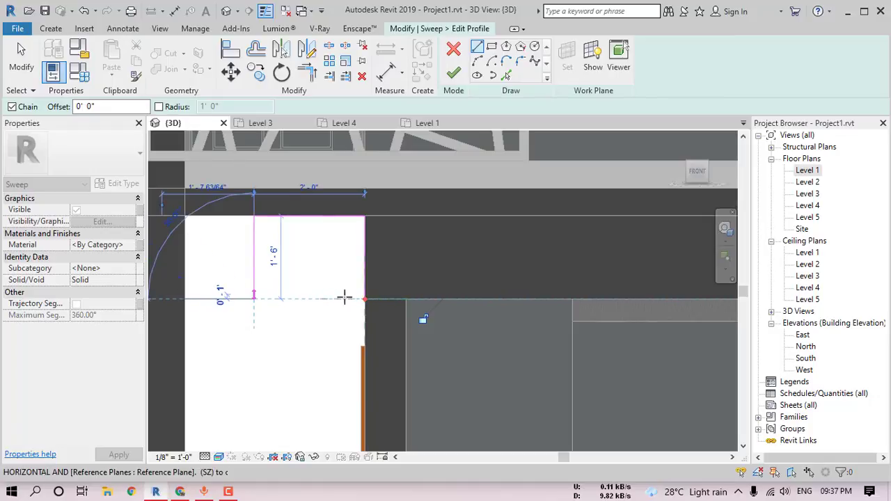
key("Escape")
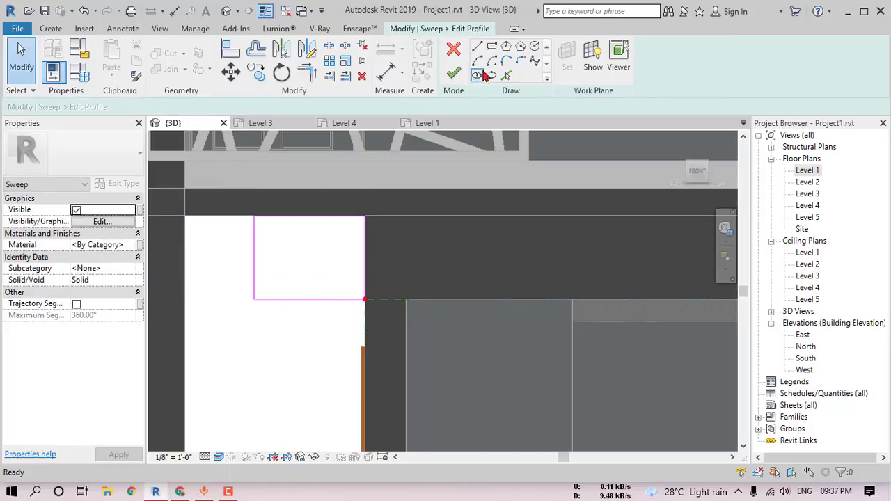
Round the sweep profile's lower outer corner with a fillet arc of about 6 3/8" radius.
left_click(521, 62)
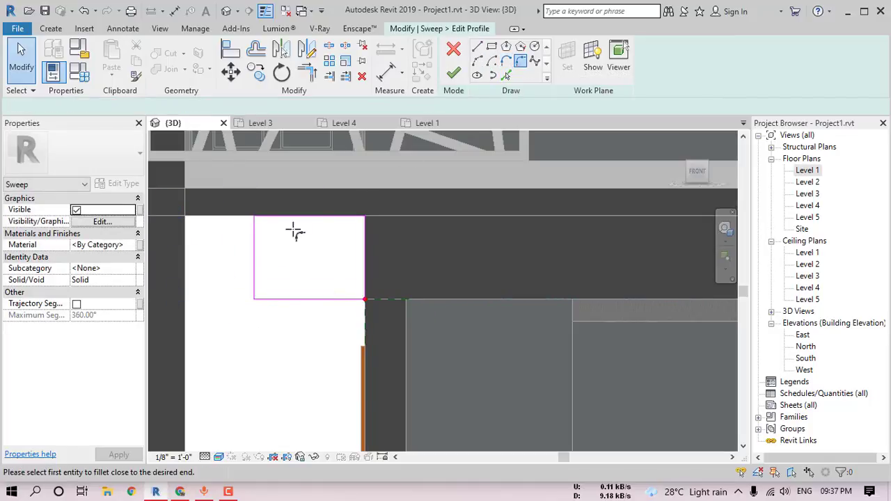
scroll(255, 289, "up", 2)
left_click(264, 308)
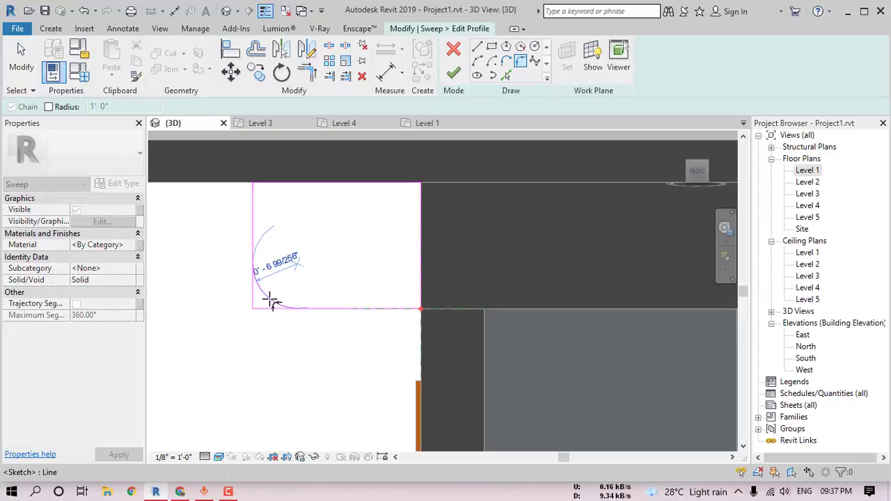
left_click(272, 301)
scroll(271, 300, "down", 3)
key("Escape")
Finish the profile, the sweep and the in-place model above the ground-floor shopfronts.
left_click(453, 72)
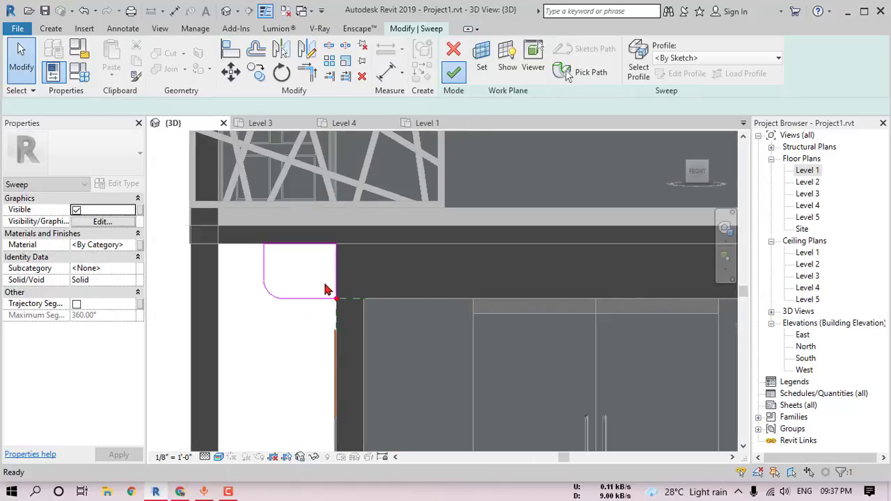
scroll(328, 290, "down", 4)
middle_click_drag(338, 292, 456, 284, "shift")
left_click(494, 323)
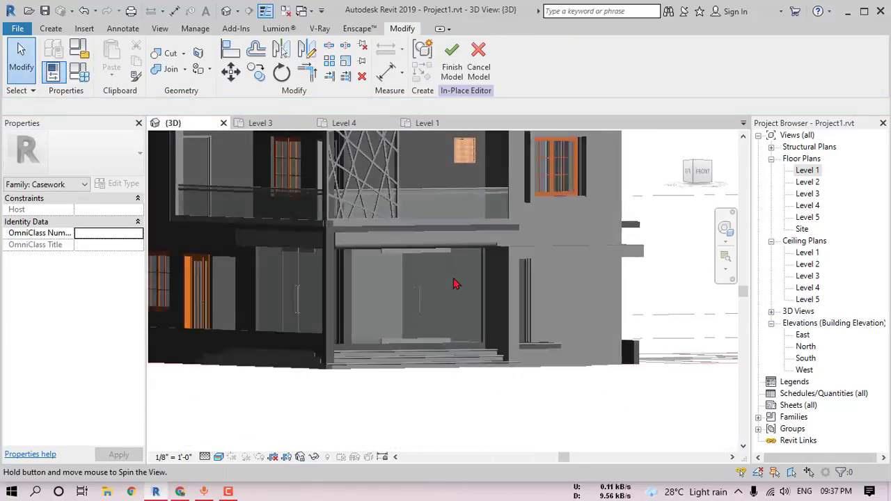
scroll(245, 246, "down", 3)
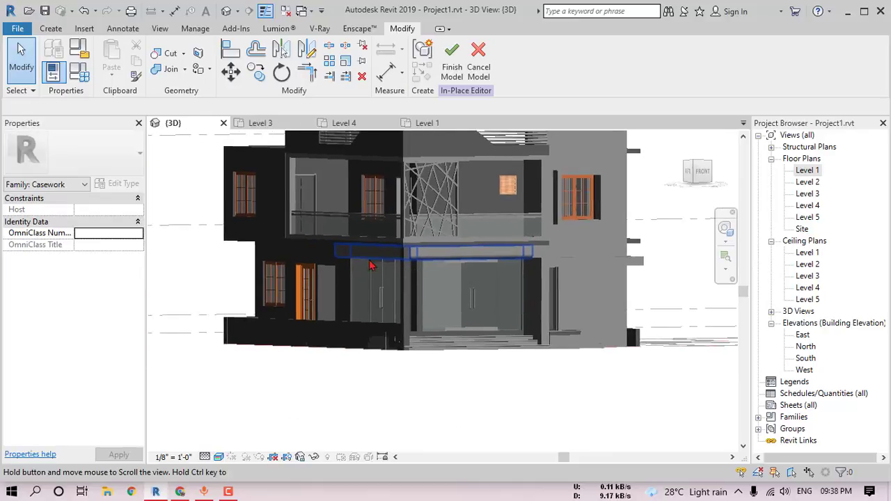
middle_click_drag(327, 257, 387, 280, "shift")
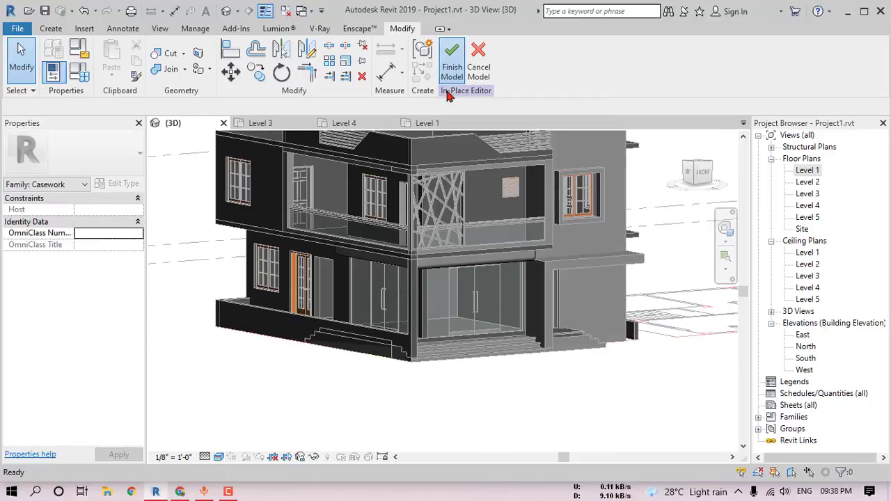
left_click(451, 66)
Set the top constraint of the short 9" wall at the far end of the low side wall to Level 3.
middle_click_drag(339, 297, 331, 292, "shift")
scroll(331, 293, "up", 4)
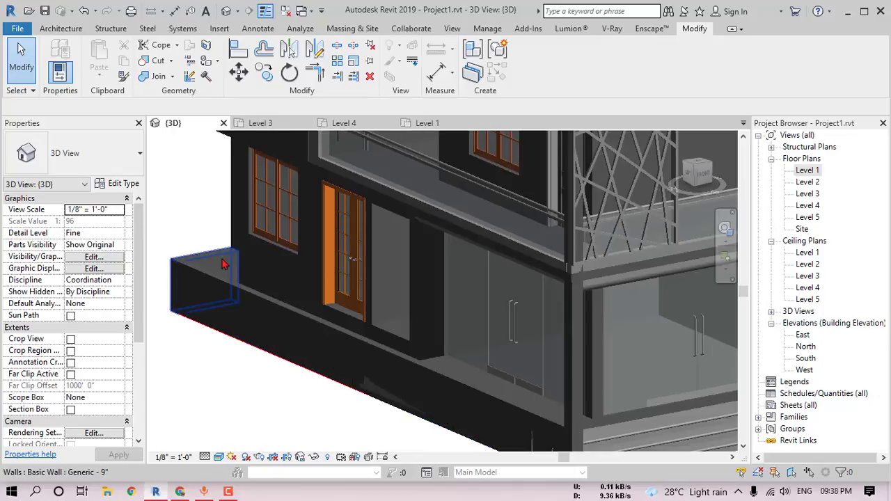
left_click(202, 278)
left_click(119, 268)
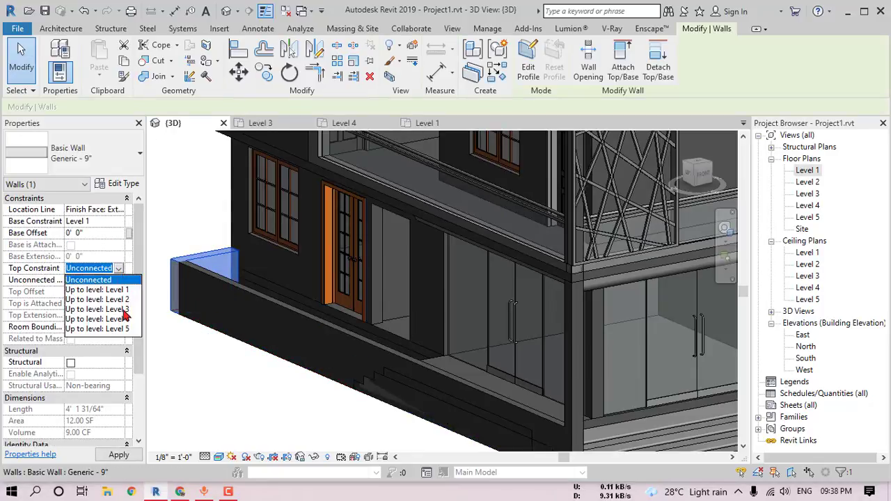
left_click(124, 311)
left_click(246, 380)
Examine the floor ledges, upper-storey doors and windows along the house's opposite side.
scroll(245, 371, "down", 4)
middle_click_drag(526, 324, 418, 295, "shift")
scroll(425, 298, "up", 3)
middle_click_drag(482, 327, 391, 317, "shift")
scroll(385, 320, "up", 3)
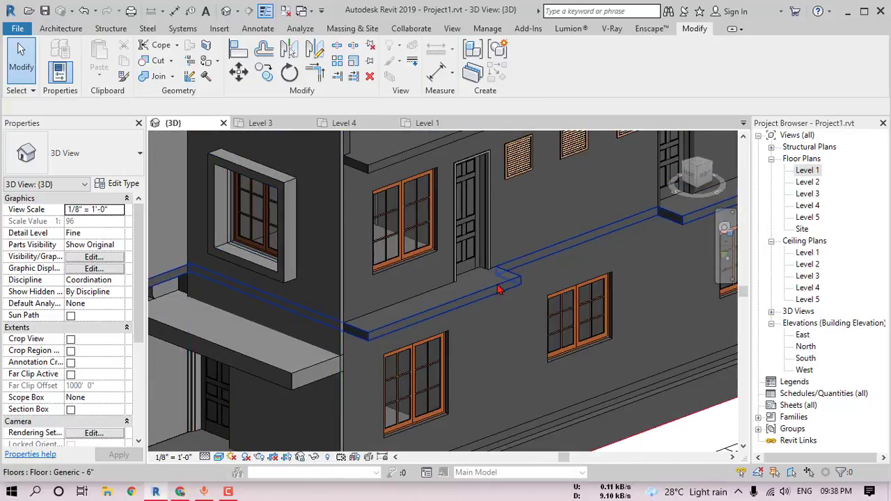
scroll(600, 278, "down", 3)
scroll(633, 242, "up", 2)
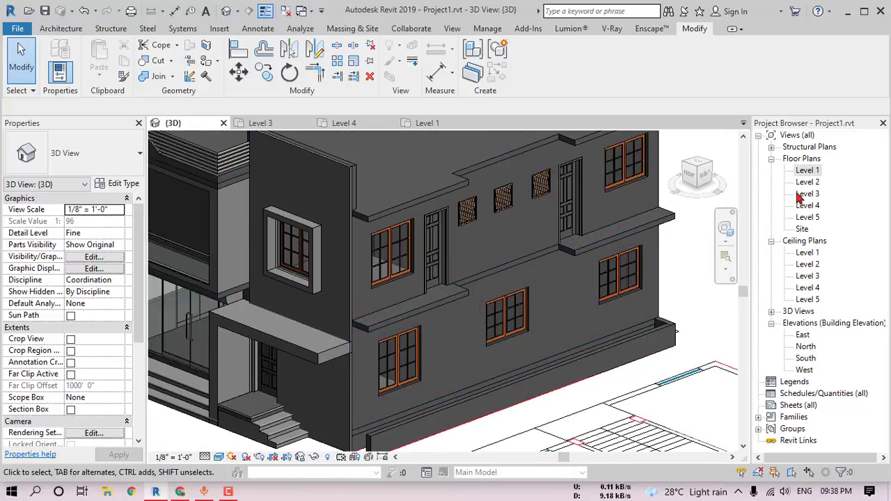
scroll(567, 246, "down", 2)
middle_click_drag(567, 246, 531, 268)
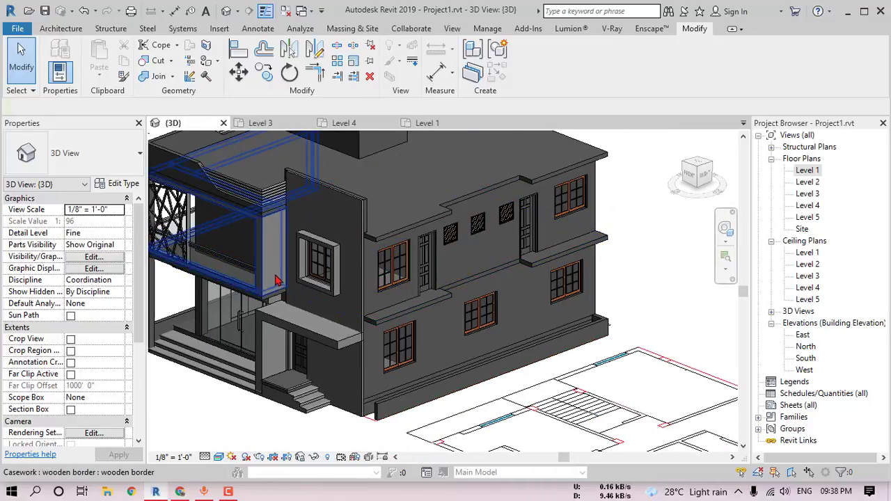
Open the Level 3 floor plan and save the project.
double_click(807, 193)
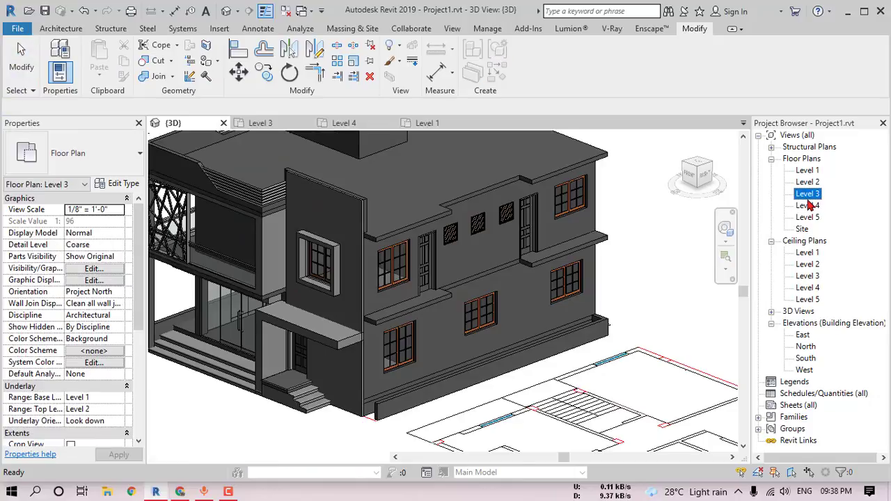
left_click(62, 29)
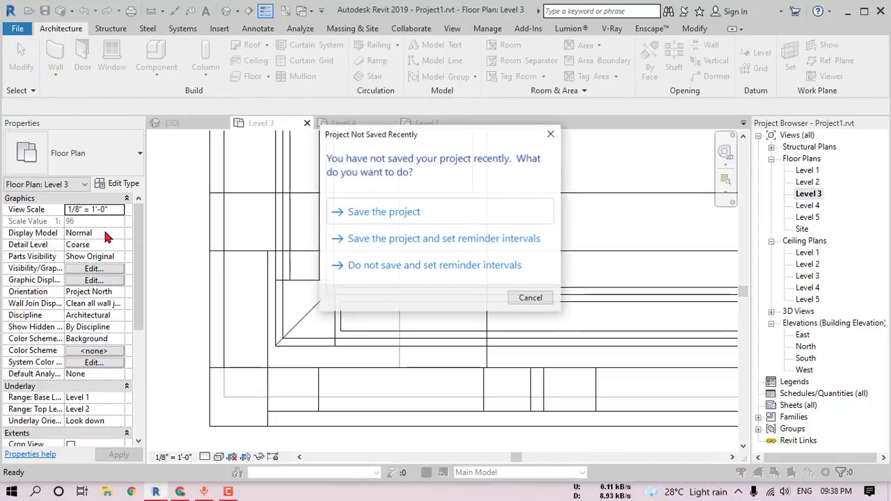
left_click(399, 213)
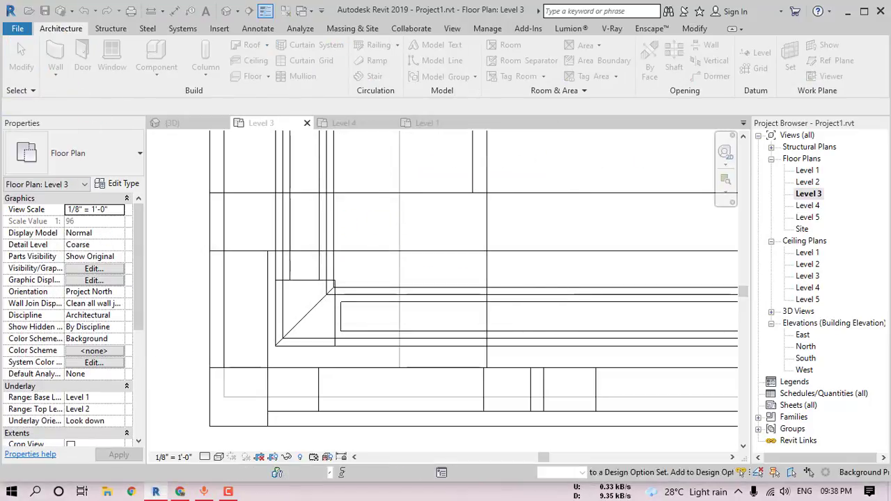
Start a Generic - 6" wall on Level 3, 6" high, along the short front end of the ledge beside the 11'3" x 9'6" hall.
key("w")
key("a")
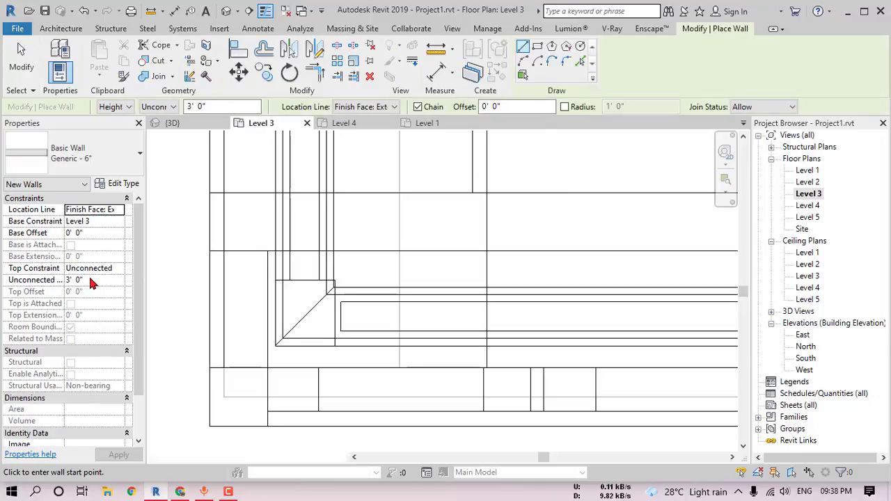
scroll(289, 322, "down", 4)
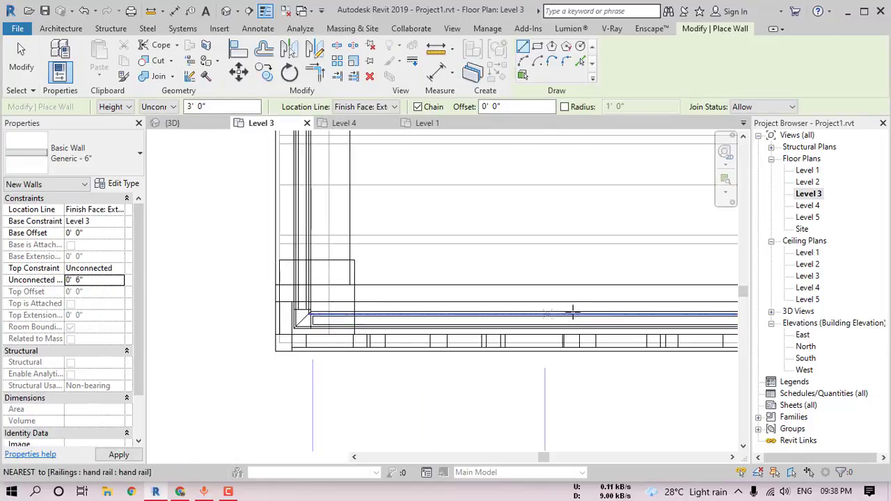
middle_click_drag(589, 300, 261, 319)
scroll(260, 319, "down", 4)
scroll(445, 311, "down", 2)
middle_click_drag(403, 324, 223, 358)
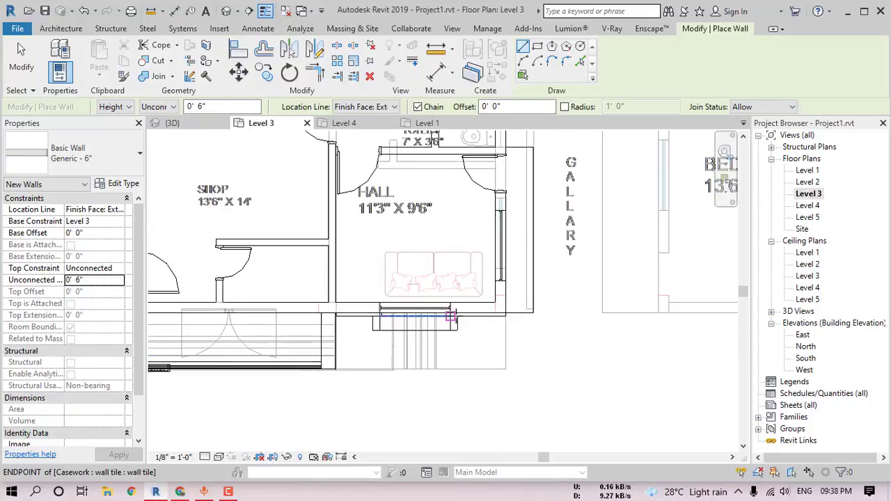
scroll(530, 312, "up", 4)
left_click(434, 311)
left_click(512, 312)
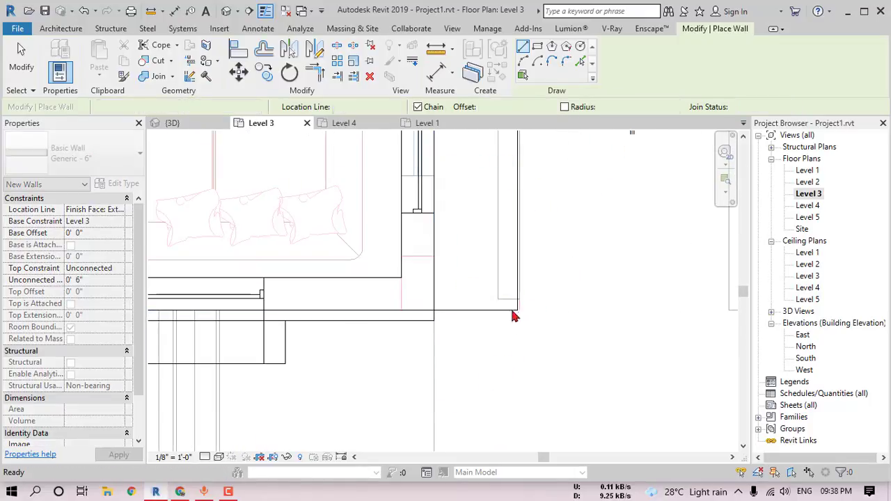
left_click(435, 311)
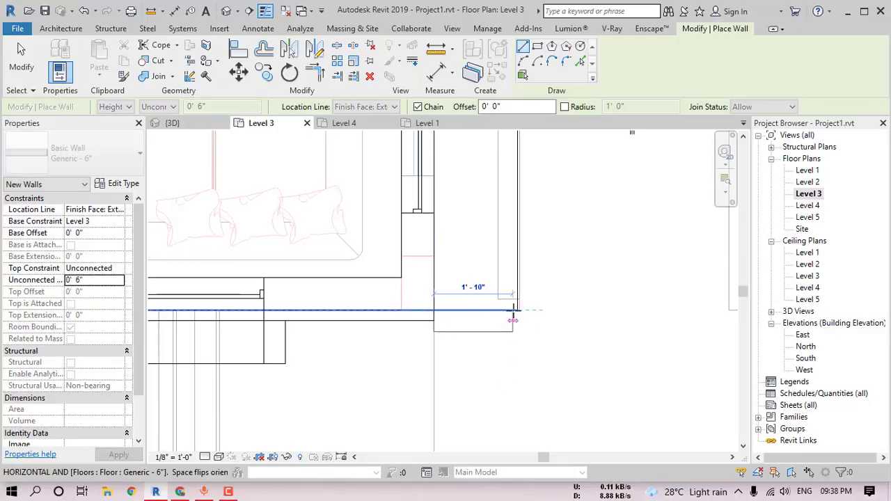
left_click(517, 310)
Continue the low wall along the ledge's outer edge and back to the house wall at its far end.
scroll(515, 189, "down", 2)
mouse_move(514, 189)
middle_mouse_down()
mouse_move(513, 393)
mouse_move(502, 451)
middle_mouse_up()
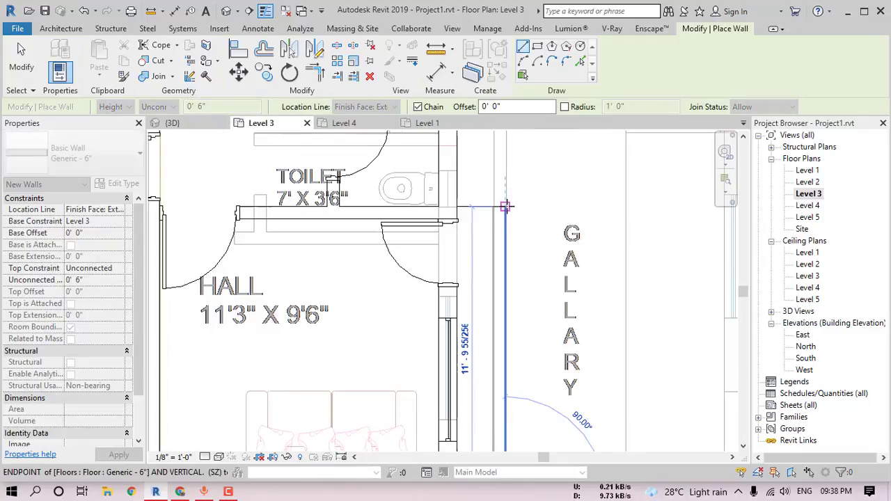
scroll(483, 204, "up", 2)
key("Escape")
scroll(466, 267, "down", 2)
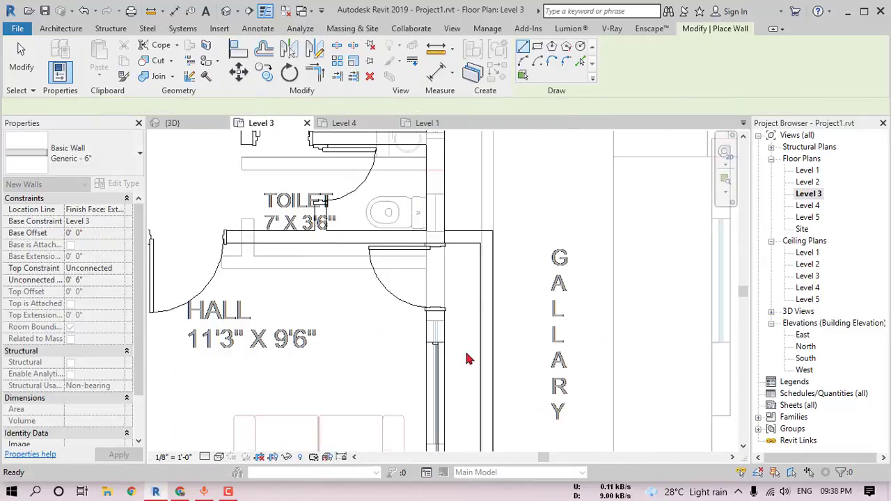
scroll(466, 358, "down", 2)
Draw the same 6" high wall around the second ledge, from beside the 7' x 4' toilet door to the house corner past the kitchen.
scroll(457, 308, "up", 4)
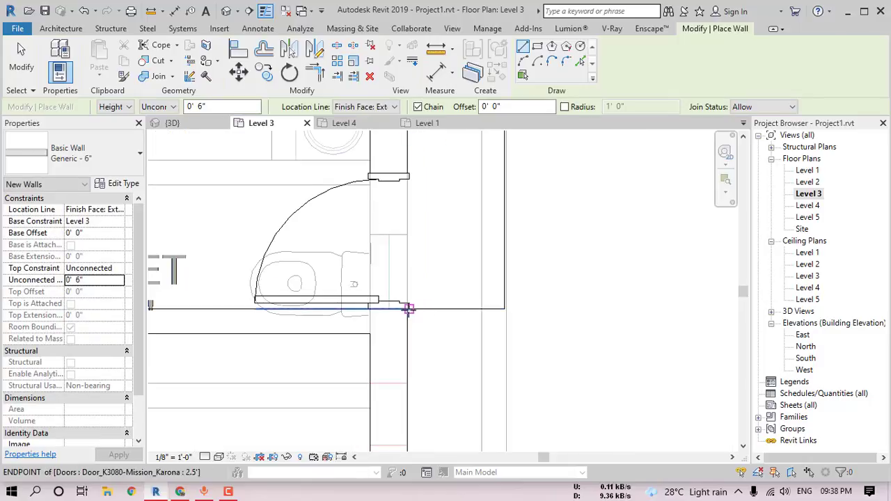
scroll(406, 308, "up", 2)
left_click(396, 299)
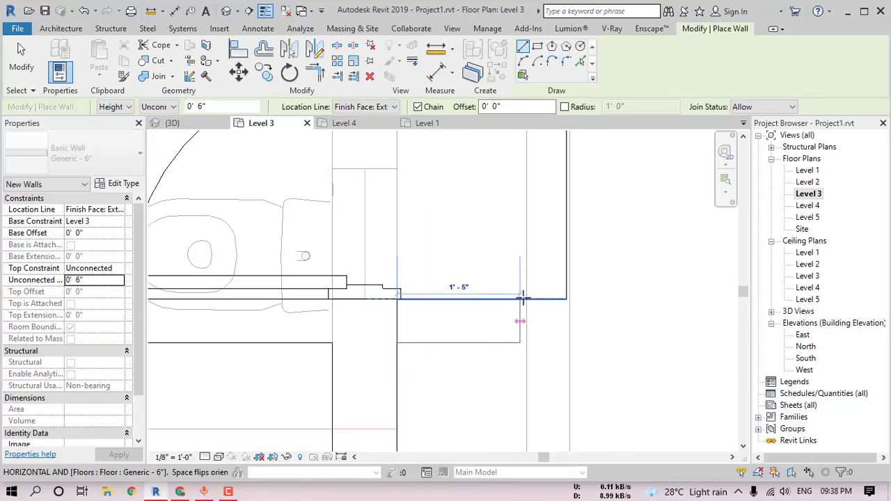
left_click(565, 299)
scroll(561, 284, "down", 6)
scroll(558, 244, "up", 3)
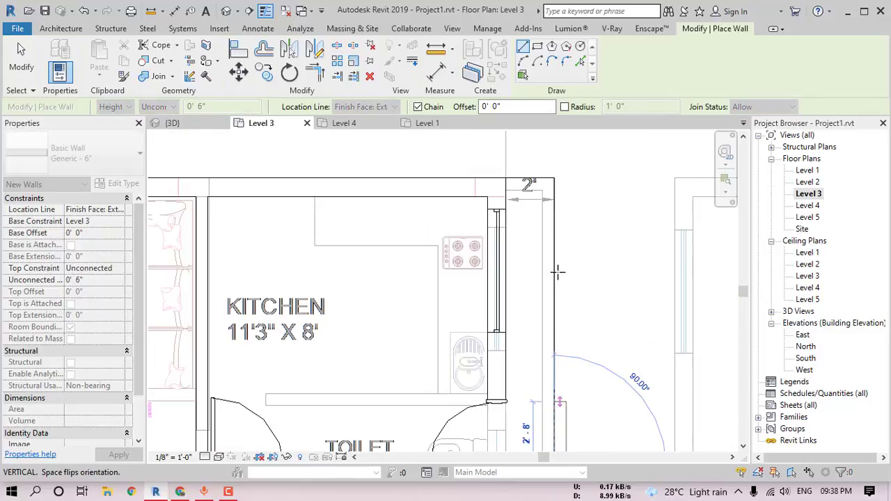
scroll(554, 181, "up", 3)
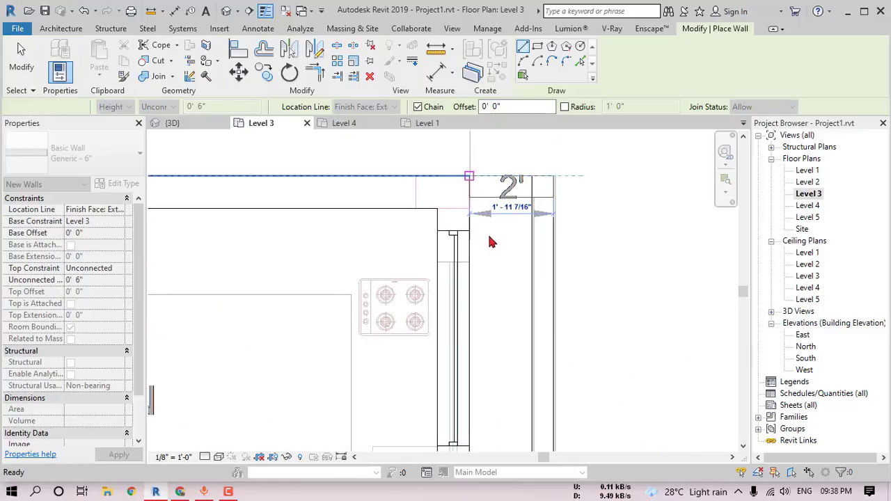
key("Escape")
key("Escape")
scroll(557, 231, "up", 2)
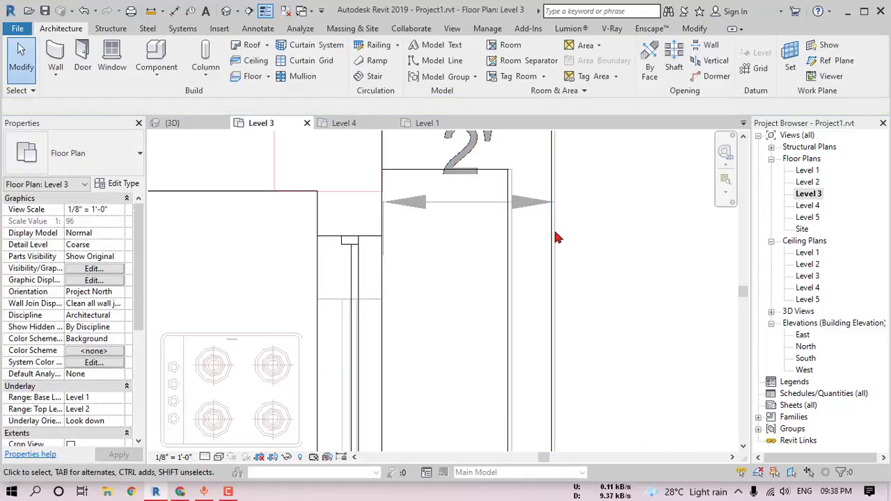
Align the Level 3 floor boundary with the second ledge's low end wall in 3D, finishing without attaching walls to the floor's bottom.
scroll(549, 280, "down", 2)
middle_click_drag(505, 396, 538, 140)
middle_click_drag(505, 376, 524, 186)
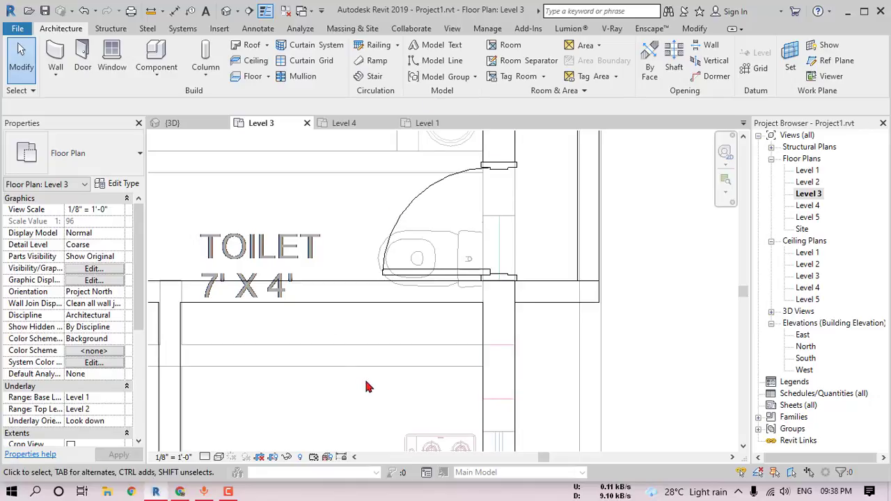
left_click(237, 8)
scroll(497, 307, "up", 6)
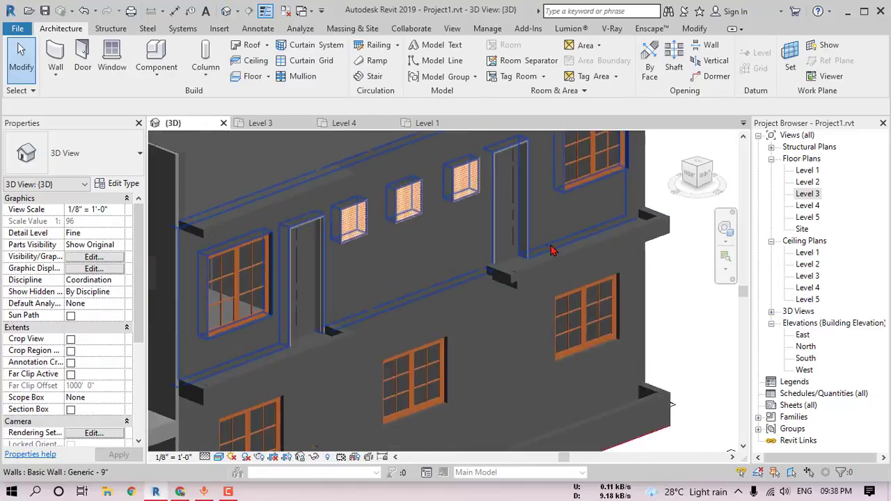
scroll(515, 332, "up", 2)
left_click(517, 299)
left_click(522, 321)
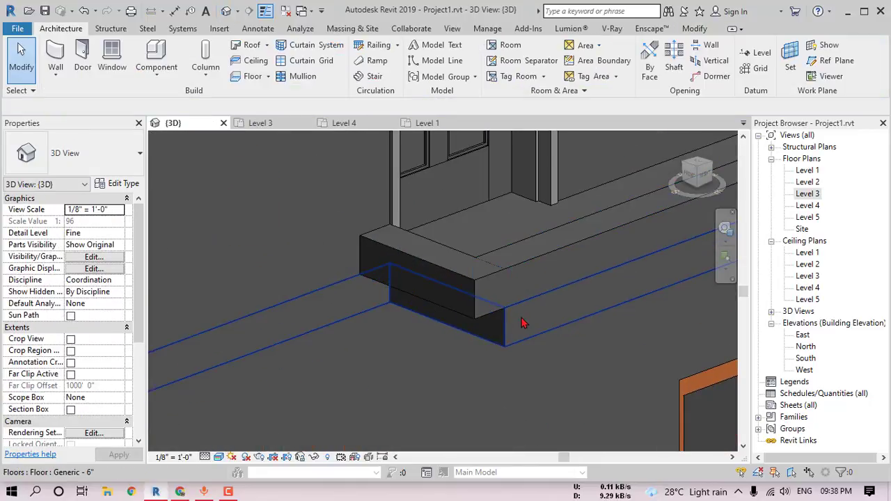
left_click(532, 70)
key("a")
key("l")
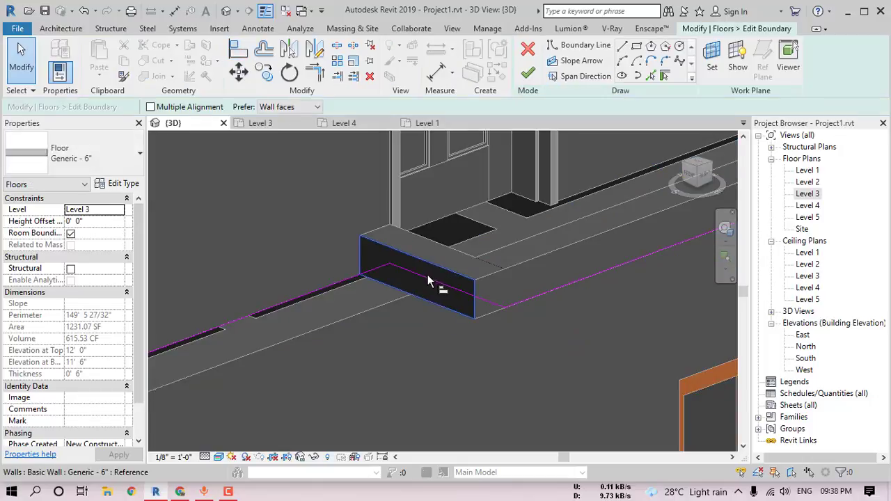
left_click(528, 72)
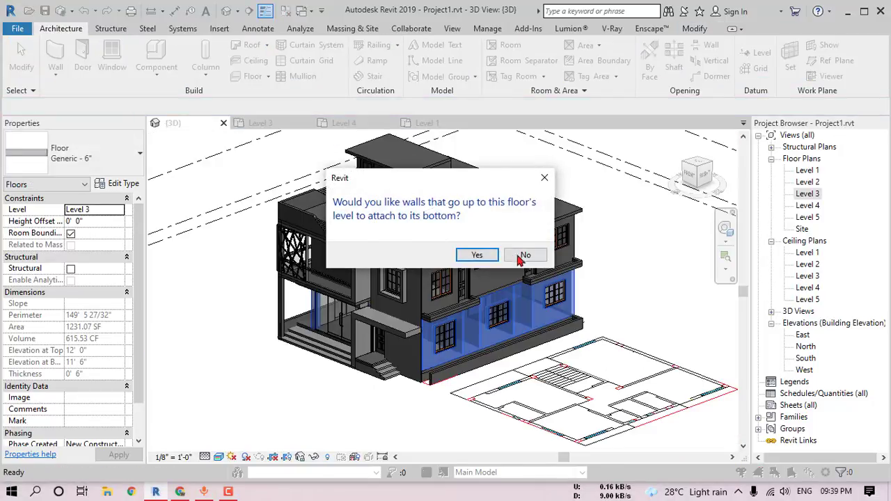
left_click(523, 255)
scroll(412, 268, "up", 5)
key("Escape")
scroll(412, 266, "down", 3)
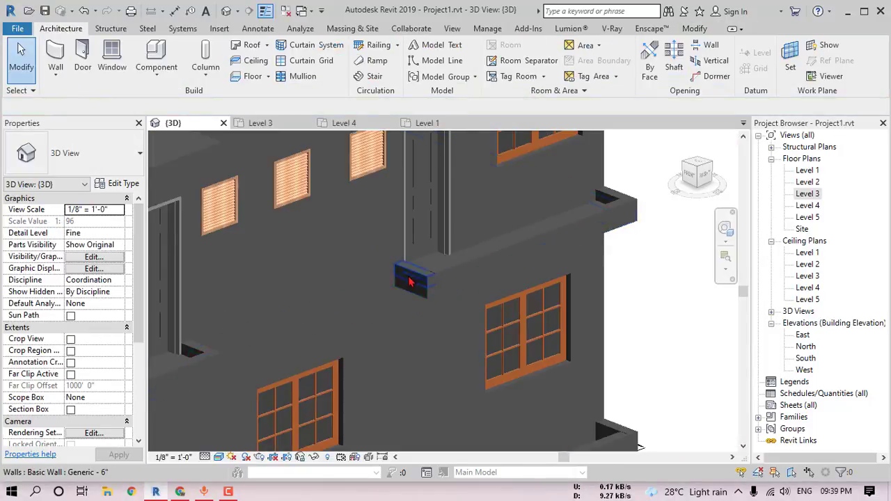
Start a Glass Panel - Bottom Fill railing on Level 3, sketching its first path line along the centre of the hall ledge's front end wall.
double_click(809, 194)
left_click(372, 45)
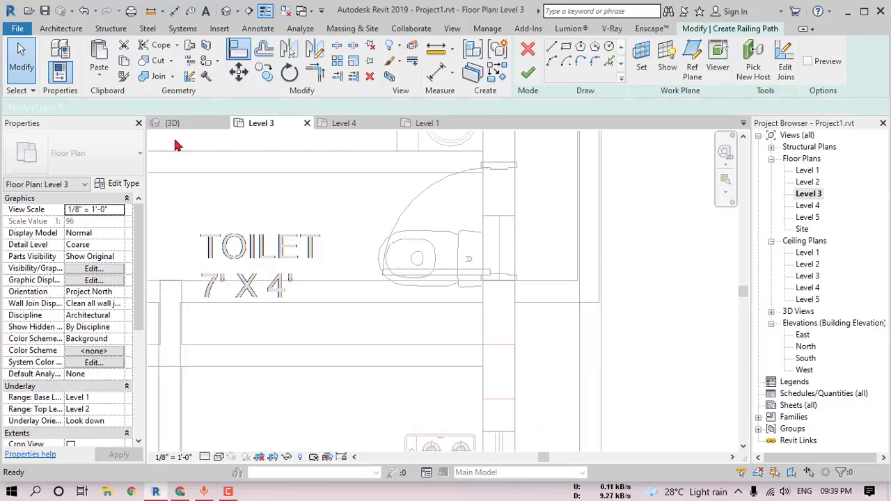
left_click(84, 162)
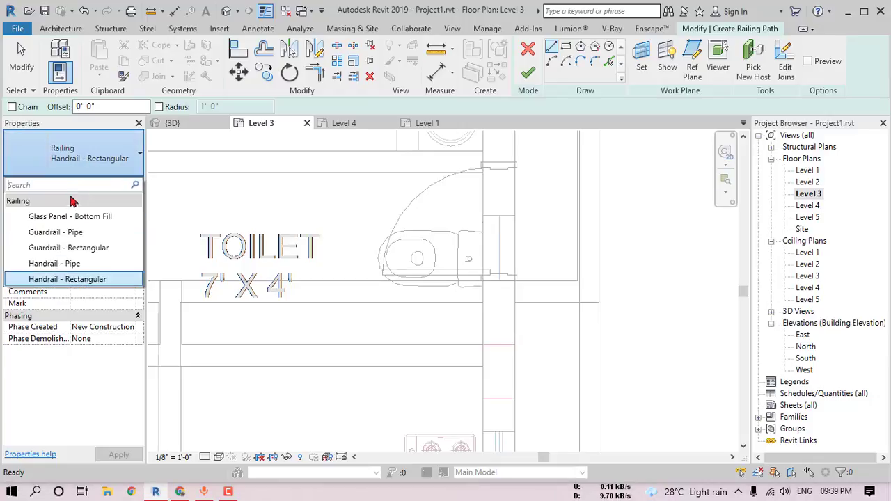
left_click(70, 215)
scroll(459, 226, "down", 3)
scroll(479, 267, "down", 3)
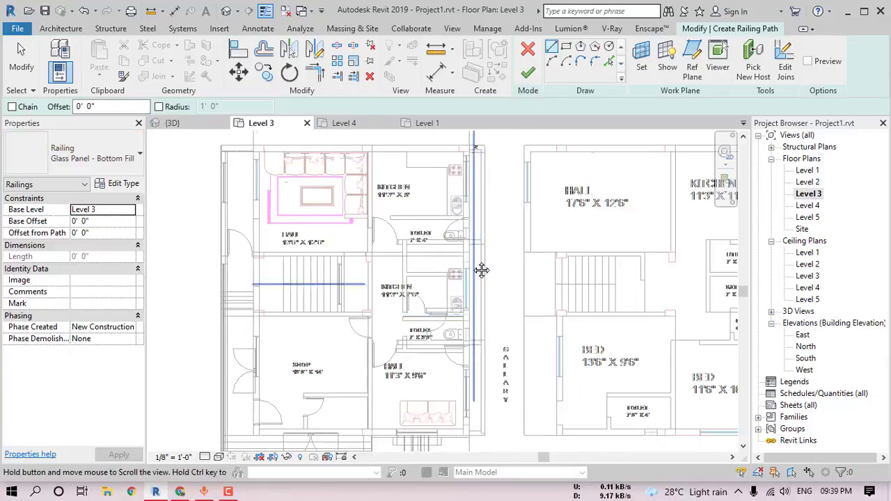
scroll(470, 370, "up", 5)
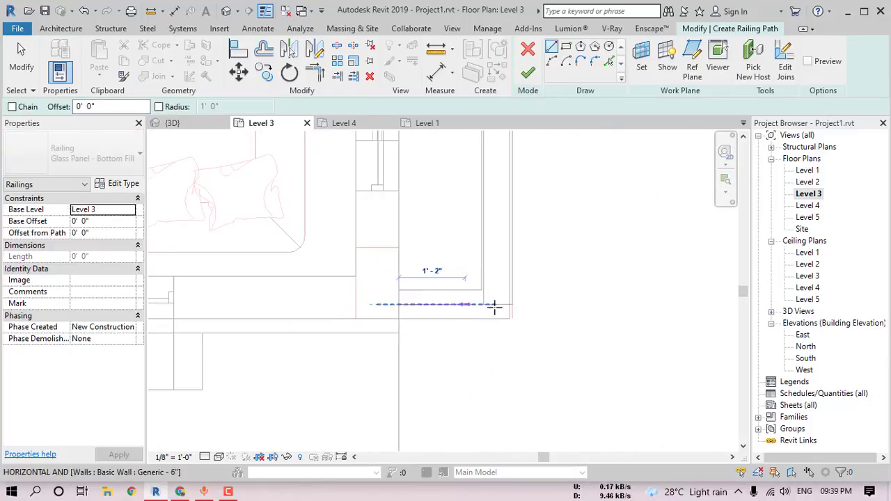
left_click(497, 305)
Complete the railing path with chained lines along the hall ledge's long wall and back to the house, finishing the railing.
scroll(499, 305, "down", 2)
middle_click_drag(517, 316, 517, 482)
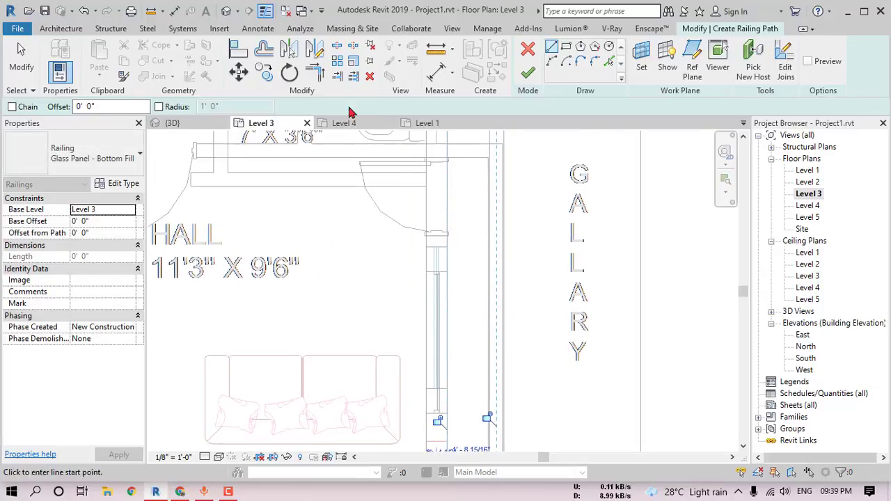
middle_click_drag(490, 358, 493, 264)
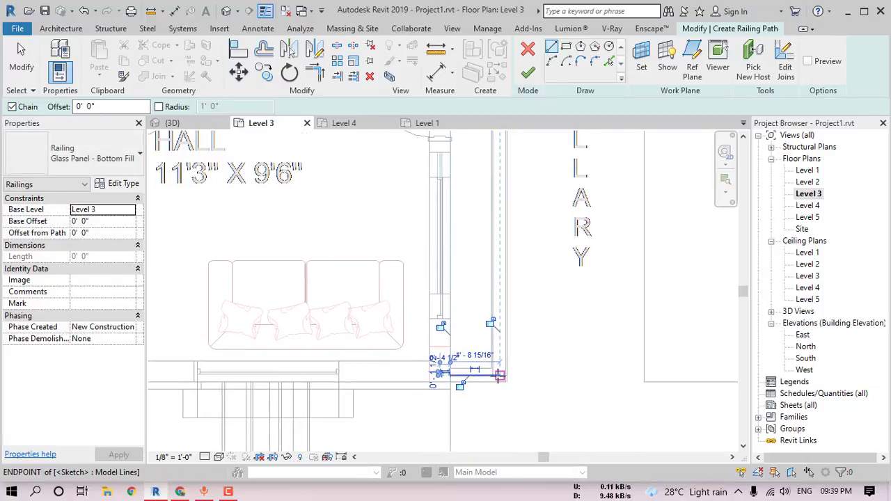
left_click(499, 374)
scroll(499, 161, "up", 1)
middle_click_drag(500, 150, 502, 320)
scroll(503, 213, "up", 2)
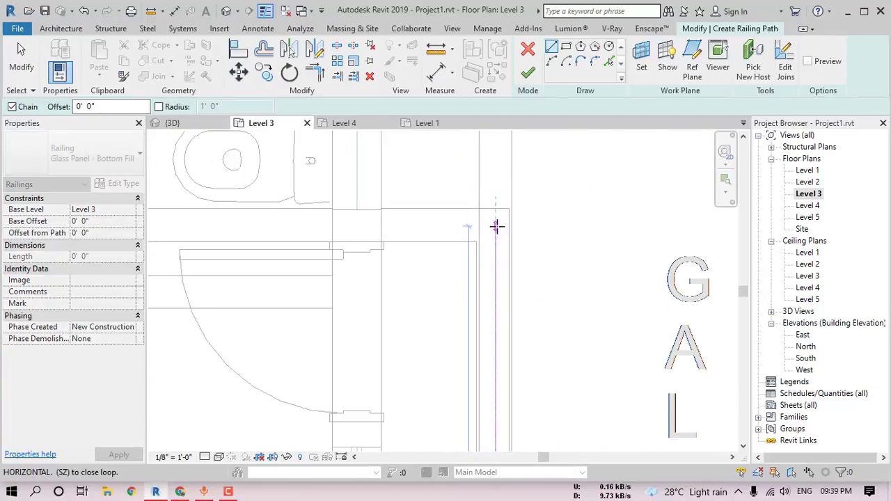
left_click(495, 227)
left_click(383, 227)
key("Escape")
key("Escape")
left_click(529, 73)
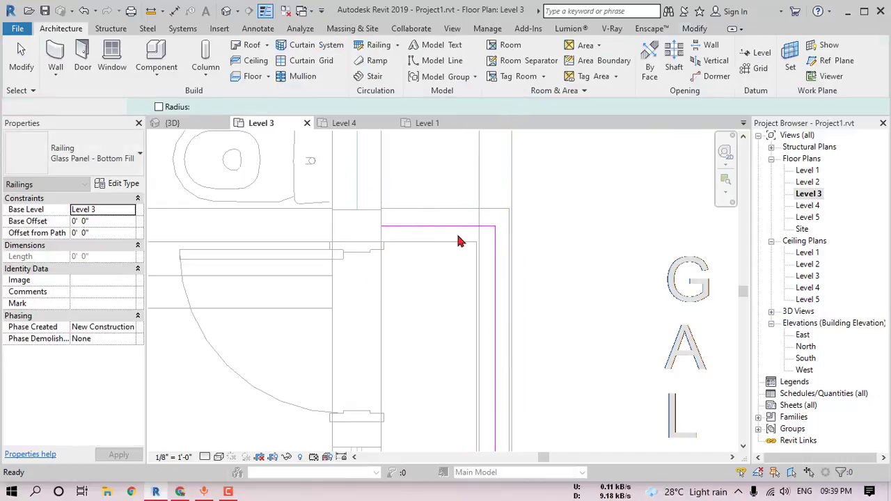
Create a matching Glass Panel - Bottom Fill railing along the centre of the low walls on the second ledge beside the kitchen.
scroll(460, 241, "down", 5)
middle_click_drag(471, 225, 470, 300)
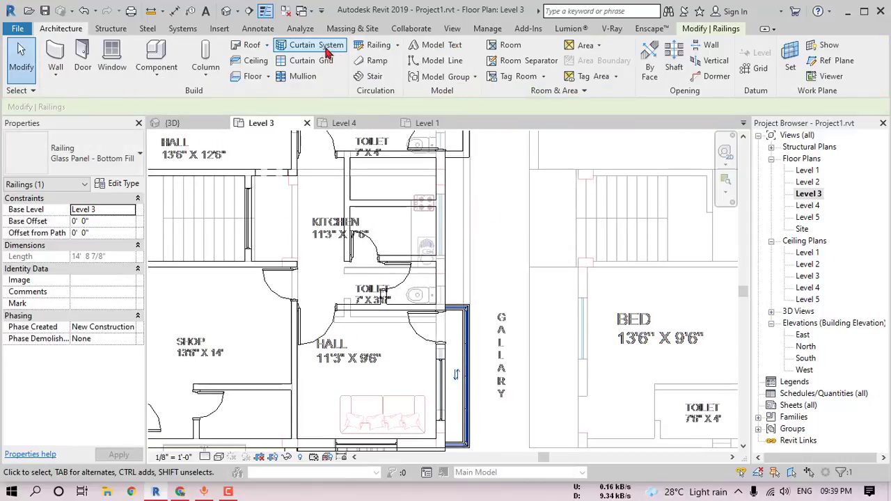
middle_click_drag(458, 200, 453, 255)
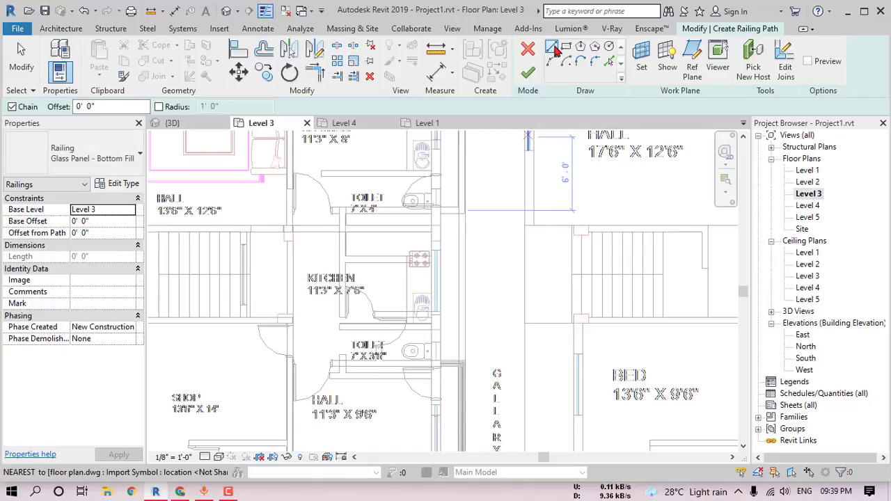
scroll(442, 204, "up", 5)
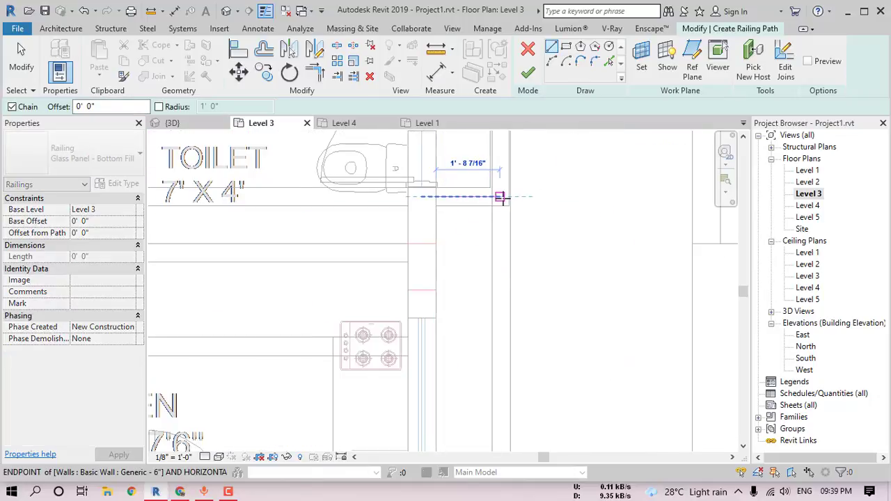
left_click(501, 198)
scroll(501, 192, "down", 3)
middle_click_drag(500, 174, 508, 316)
middle_click_drag(510, 188, 513, 308)
scroll(502, 182, "up", 1)
scroll(502, 179, "up", 2)
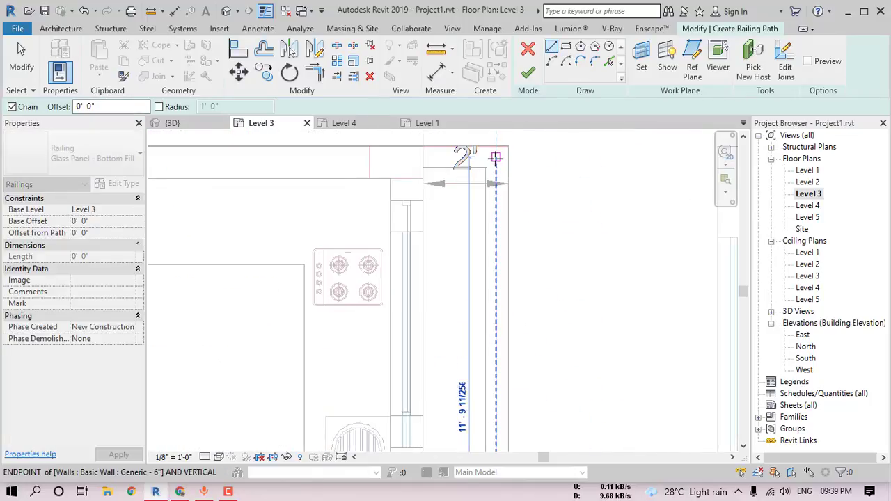
left_click(495, 158)
left_click(422, 157)
key("Escape")
key("Escape")
left_click(527, 73)
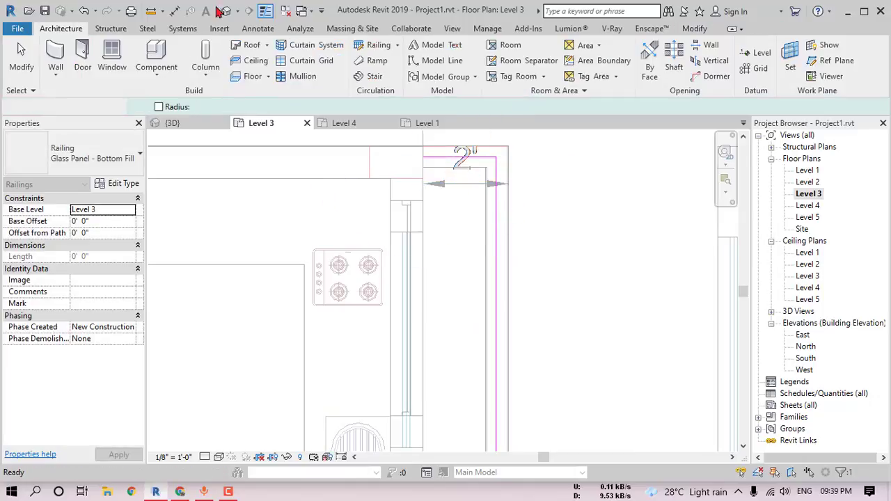
Start an in-place Casework model named "window box" with the 3D view facing the house's right side.
left_click(175, 123)
scroll(443, 257, "down", 3)
middle_click_drag(475, 270, 485, 257, "shift")
scroll(485, 256, "up", 5)
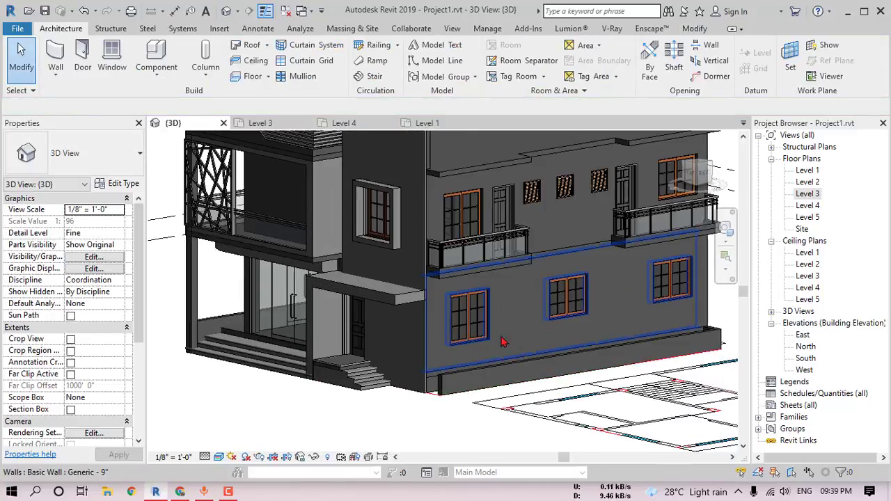
left_click(704, 174)
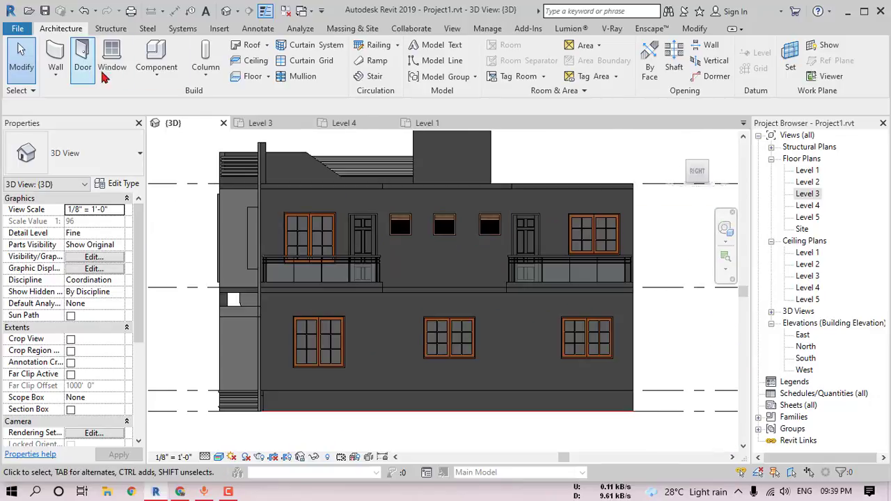
left_click(157, 73)
left_click(182, 115)
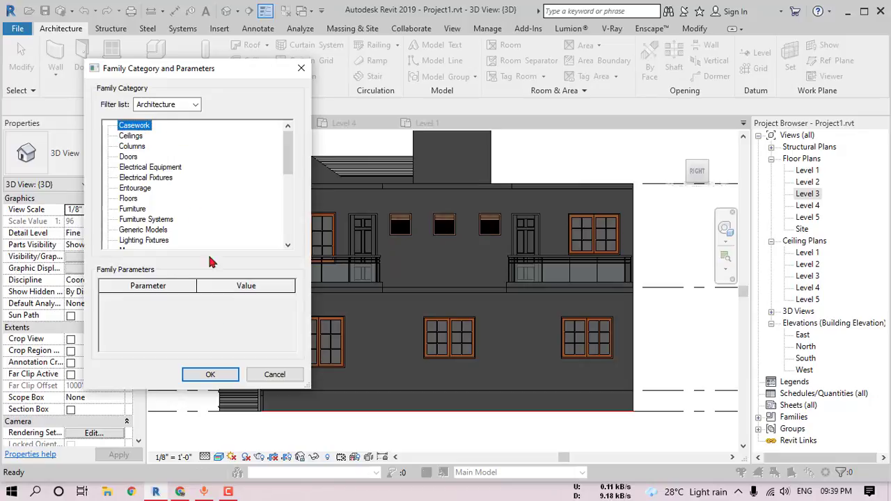
left_click(210, 375)
type("window box")
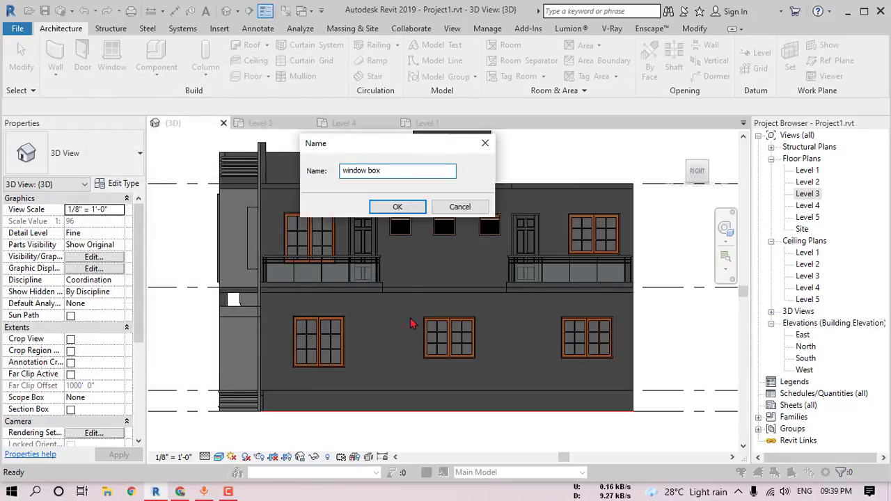
left_click(415, 207)
Begin an extrusion in the window box model and pick the right-side wall face as its work plane.
left_click(114, 61)
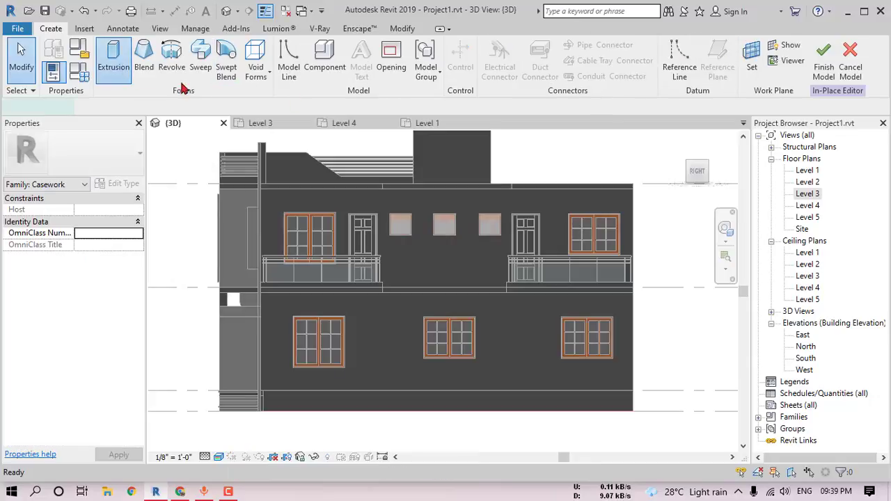
left_click(568, 55)
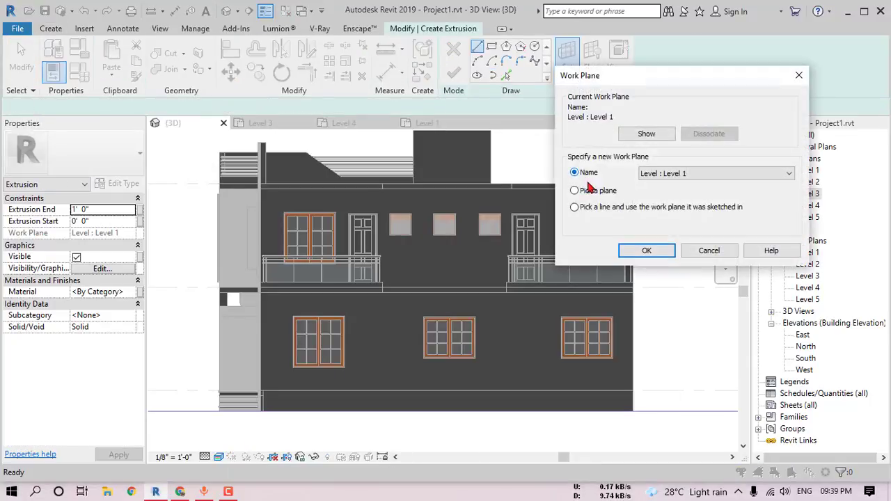
left_click(645, 250)
left_click(304, 340)
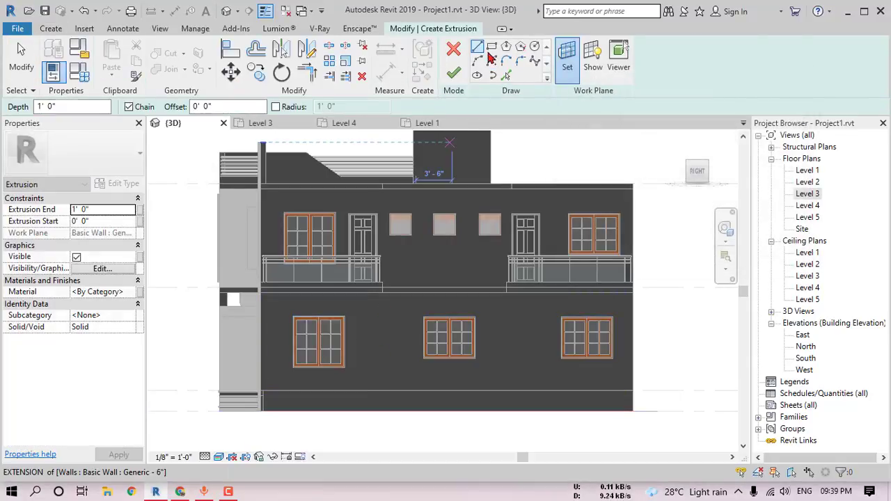
Sketch a rectangle along the edges of the lower front window, plus a second rectangle offset 4" outside it.
scroll(304, 340, "up", 5)
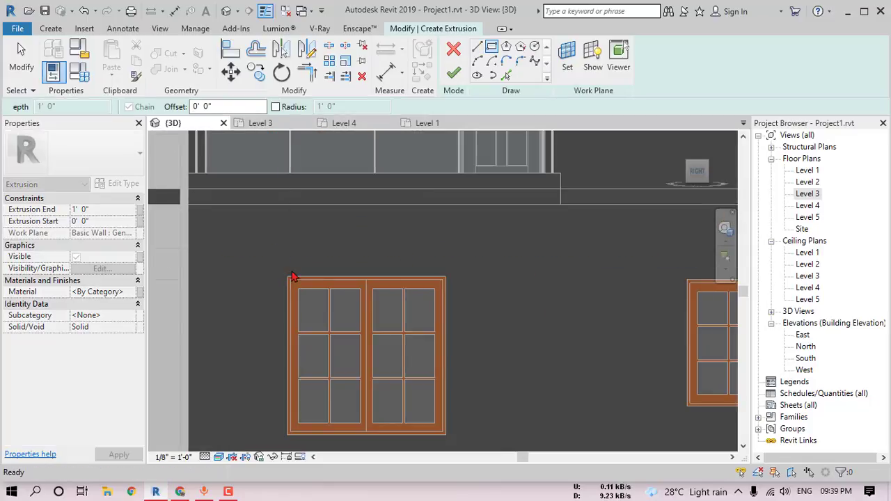
left_click(288, 278)
middle_click_drag(328, 314, 322, 236)
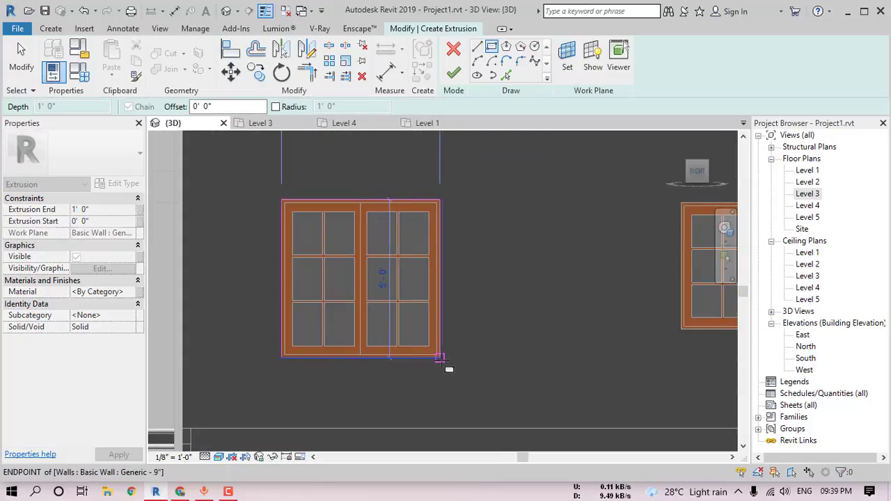
left_click(439, 357)
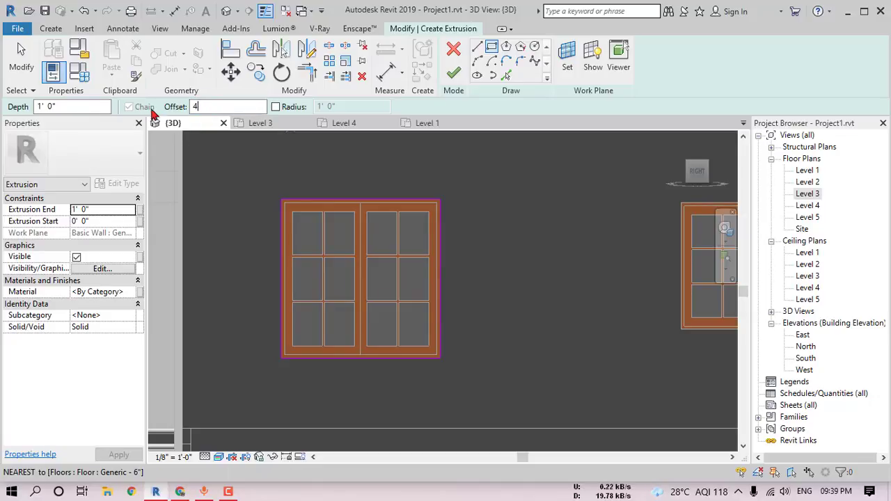
left_click(281, 199)
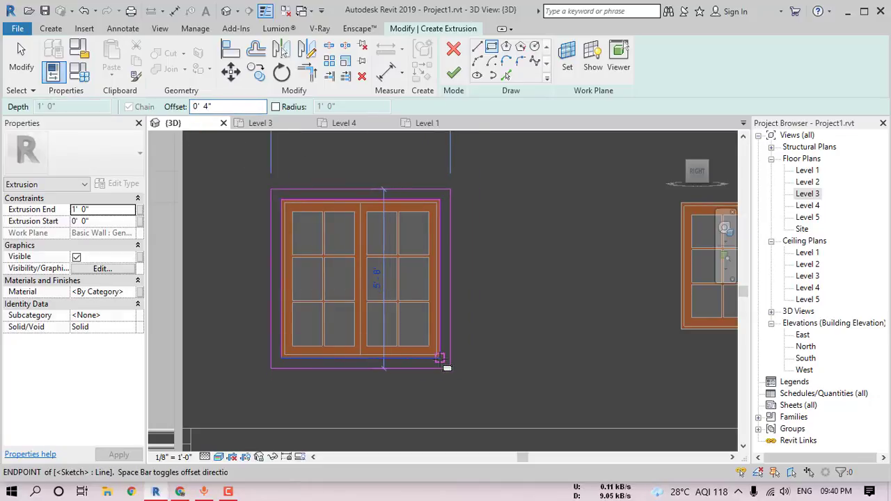
left_click(439, 357)
key("Escape")
Copy both sketched rectangles to the top corners of the other two windows on the lower storey.
left_click_drag(493, 397, 494, 398)
left_click(256, 73)
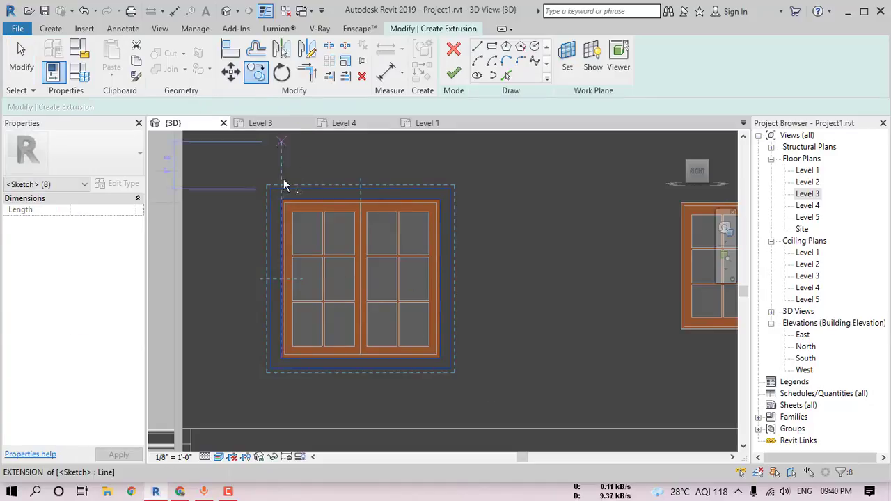
middle_click_drag(596, 197, 357, 178)
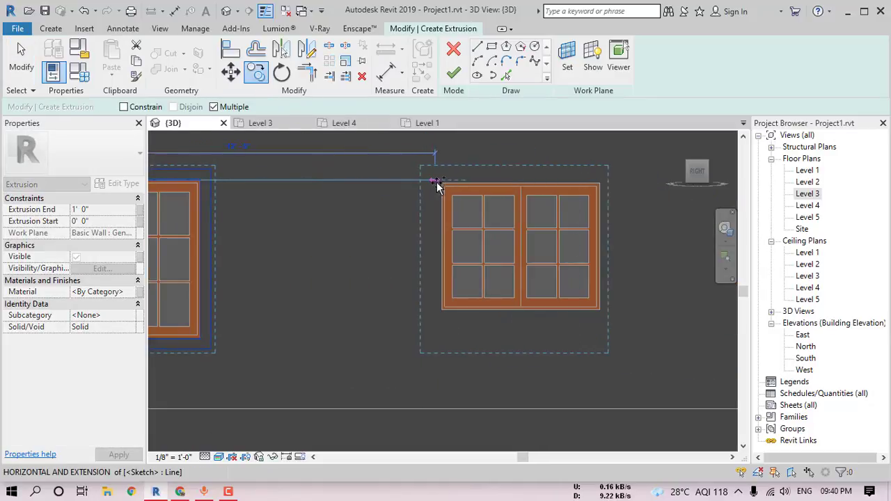
scroll(441, 183, "up", 4)
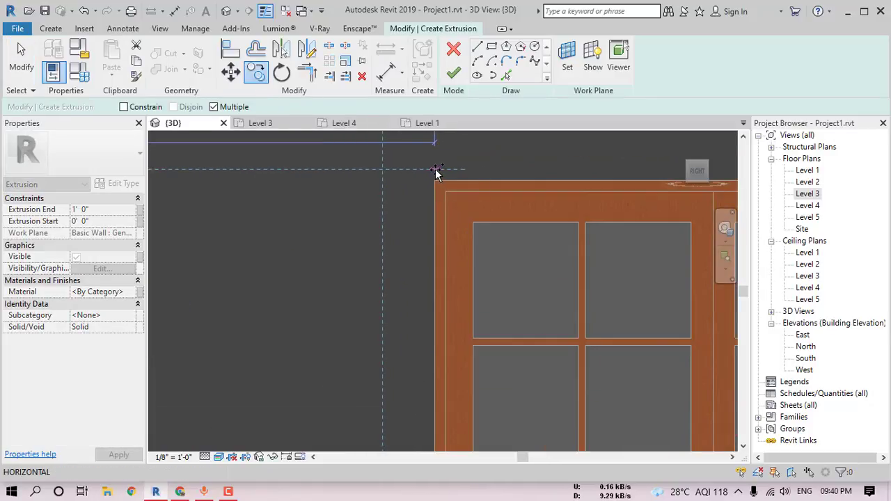
left_click(436, 170)
scroll(375, 210, "down", 2)
scroll(376, 208, "down", 3)
middle_click_drag(233, 219, 159, 205)
scroll(403, 176, "up", 2)
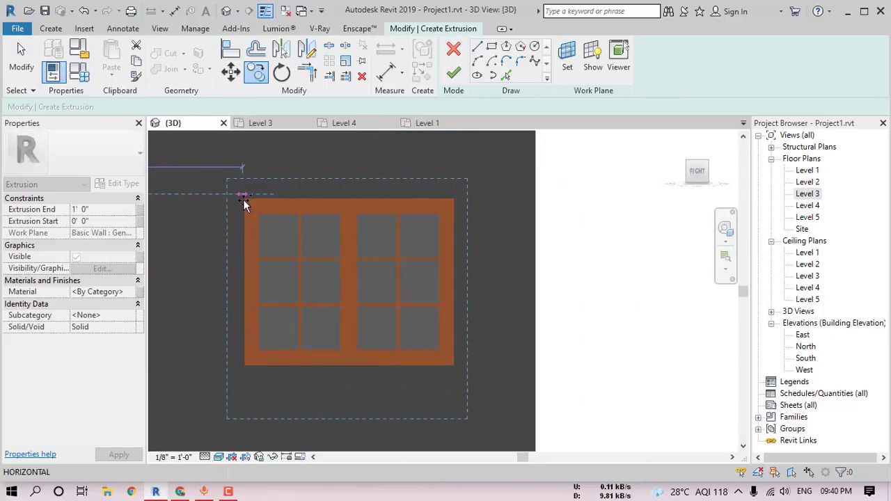
left_click(245, 200)
key("Escape")
Move the bottom lines of the middle window's two outlines up to fit the window's bottom edge.
scroll(244, 221, "down", 3)
middle_click_drag(241, 224, 448, 246)
left_click(306, 248)
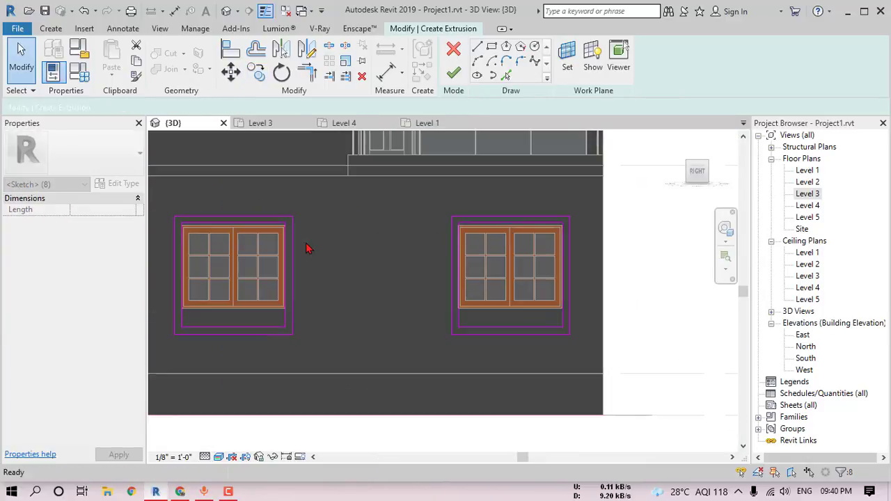
middle_click_drag(208, 241, 380, 232)
scroll(380, 234, "down", 2)
scroll(372, 234, "up", 1)
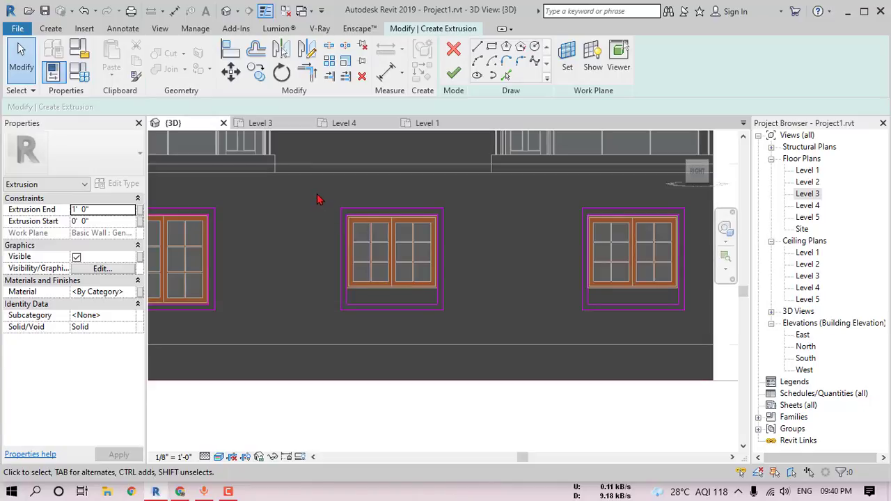
left_click_drag(311, 193, 504, 363)
scroll(457, 213, "up", 8)
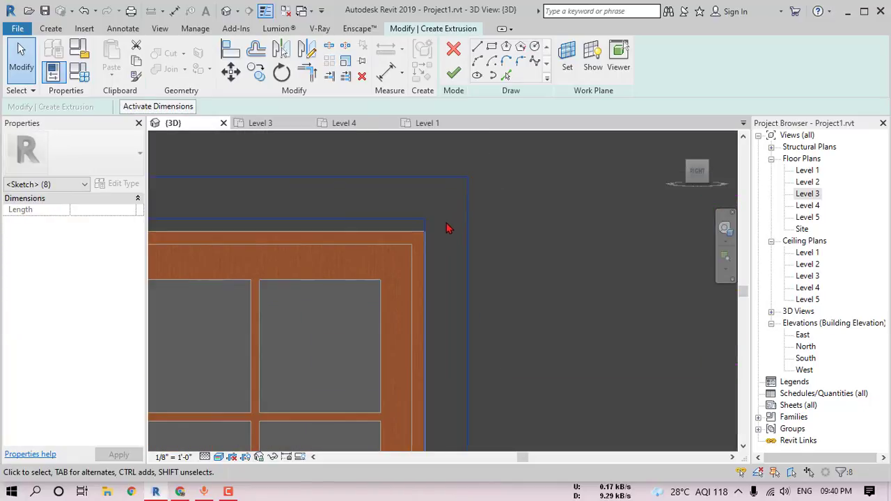
left_click(438, 221)
scroll(431, 229, "down", 7)
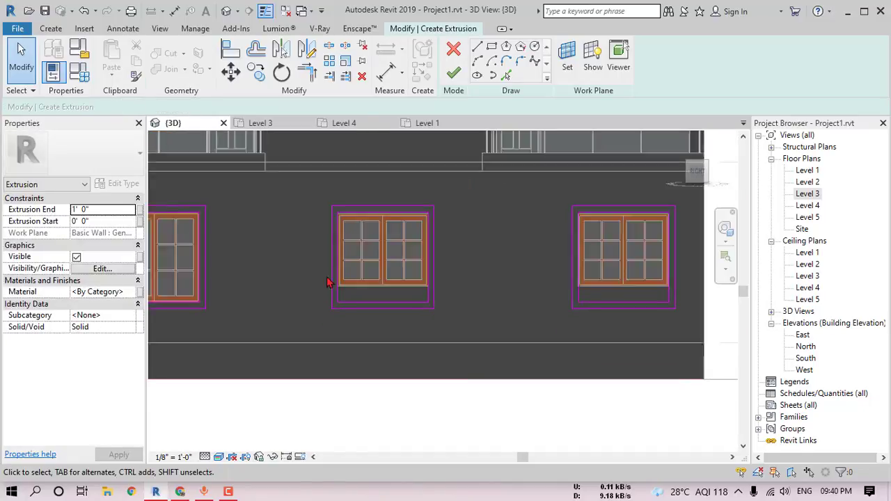
scroll(327, 278, "up", 2)
left_click_drag(292, 298, 617, 367)
scroll(434, 315, "up", 3)
left_click_drag(446, 327, 446, 279)
Move the top lines of the middle window's two outlines down to fit the window's top edge.
middle_click_drag(404, 136, 403, 278)
scroll(281, 207, "up", 5)
scroll(217, 192, "down", 4)
mouse_move(216, 172)
left_mouse_down()
mouse_move(323, 213)
mouse_move(610, 214)
left_mouse_up()
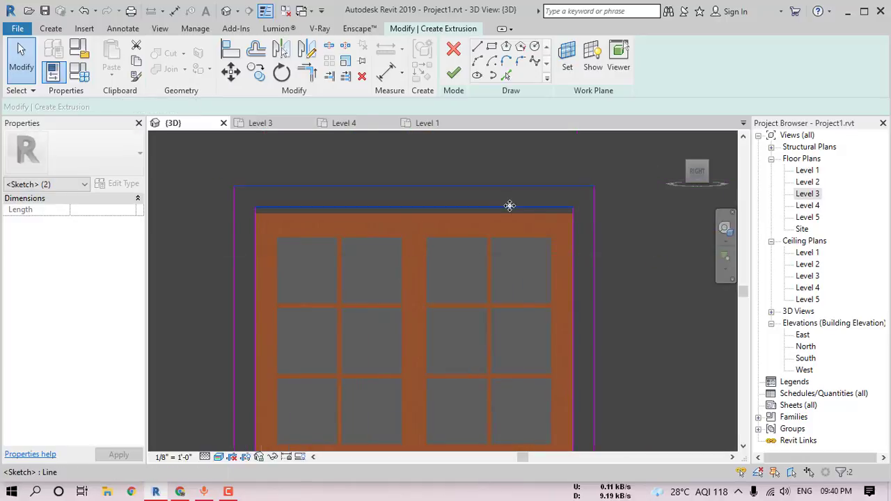
scroll(509, 206, "up", 4)
mouse_move(511, 208)
left_mouse_down()
mouse_move(512, 238)
mouse_move(511, 220)
left_mouse_up()
left_click(396, 239)
scroll(388, 241, "down", 7)
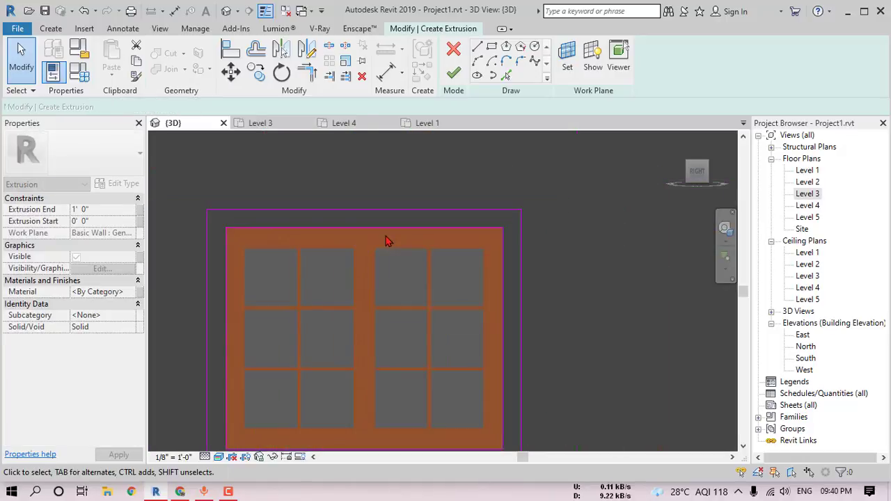
Fit the top and left lines of the third lower window's outlines to the window's edges.
middle_click_drag(465, 267, 285, 254)
scroll(285, 254, "up", 3)
left_click_drag(416, 190, 661, 249)
scroll(521, 213, "up", 4)
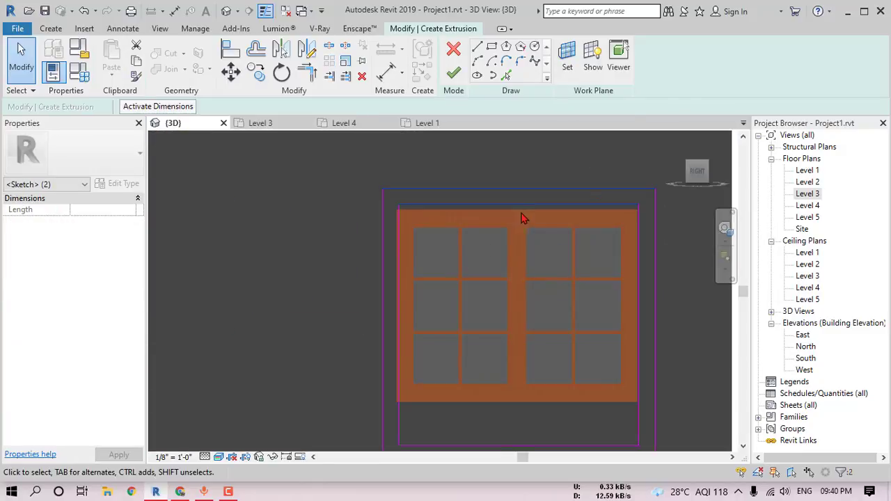
mouse_move(523, 206)
left_mouse_down()
mouse_move(524, 242)
mouse_move(524, 221)
left_mouse_up()
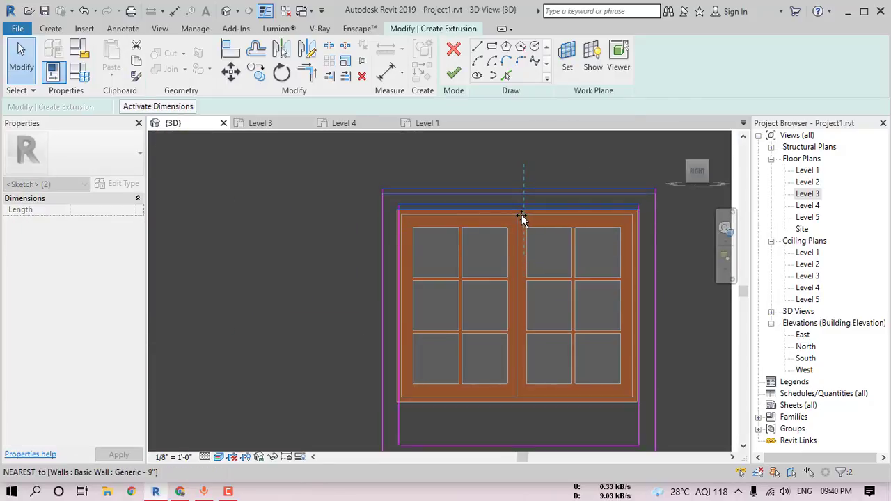
scroll(418, 372, "down", 3)
scroll(387, 318, "up", 8)
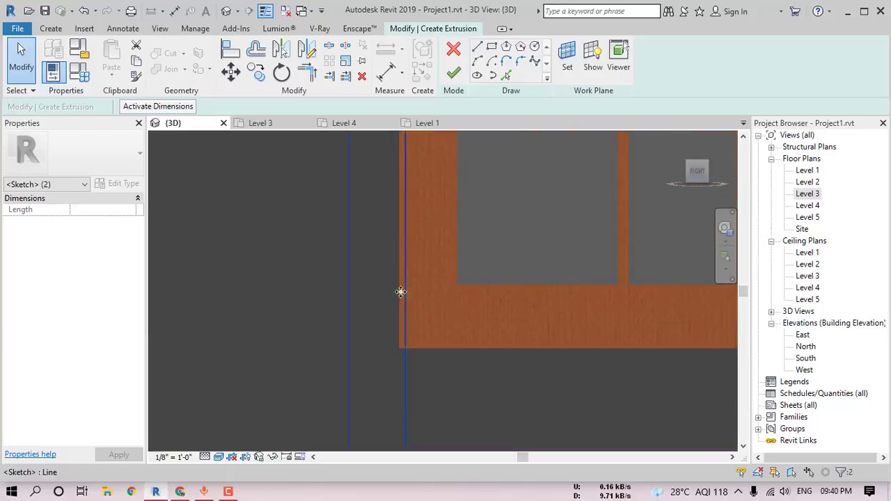
mouse_move(406, 296)
left_mouse_down()
mouse_move(391, 296)
mouse_move(399, 298)
left_mouse_up()
left_click(385, 292)
scroll(387, 296, "down", 10)
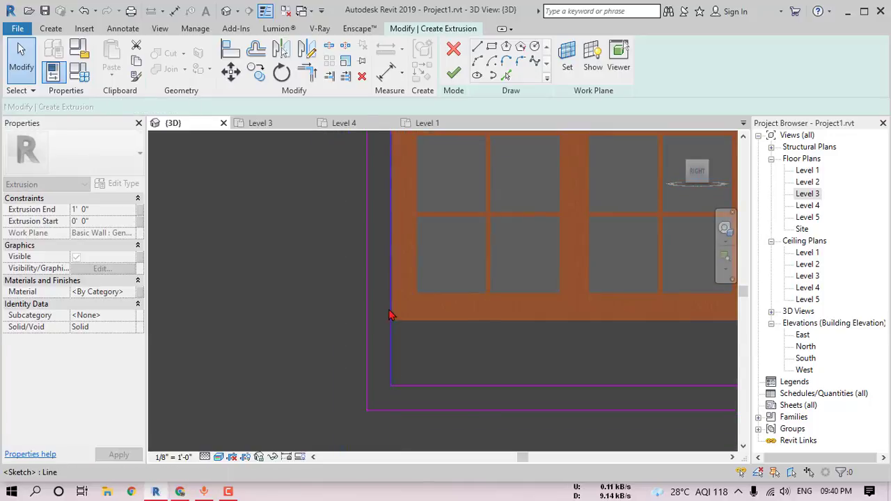
Fit the bottom and right lines of the third lower window's outlines to the window's edges.
left_click_drag(334, 325, 616, 390)
scroll(482, 334, "up", 5)
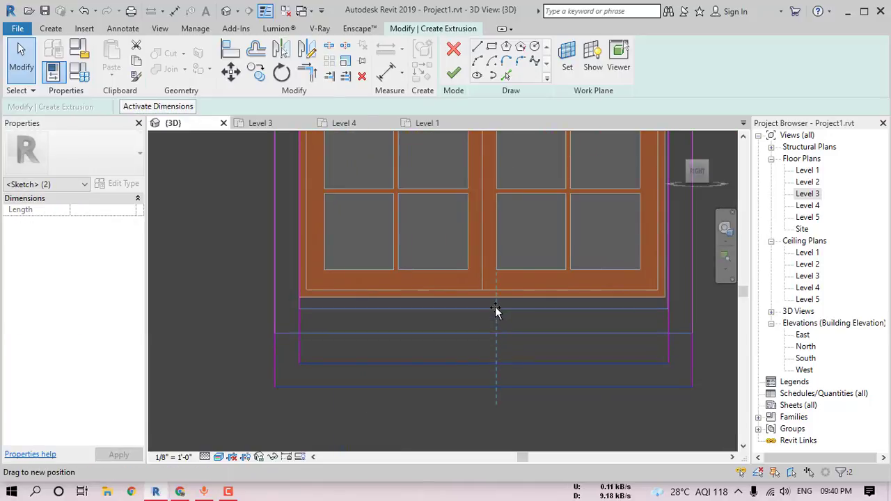
left_click_drag(496, 311, 483, 298)
scroll(566, 265, "down", 5)
left_click(566, 265)
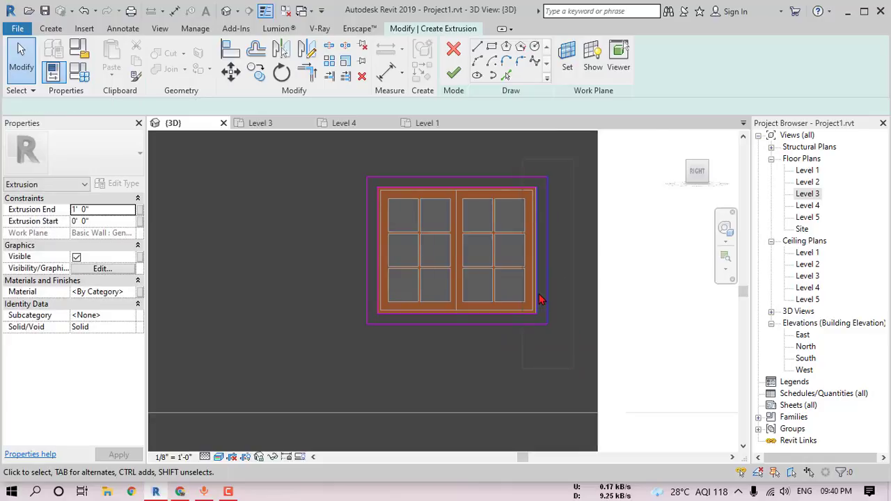
scroll(538, 295, "up", 6)
mouse_move(536, 312)
left_mouse_down()
mouse_move(506, 320)
mouse_move(527, 318)
left_mouse_up()
scroll(428, 337, "down", 3)
left_click(420, 334)
scroll(404, 327, "down", 7)
middle_click_drag(384, 309, 575, 335)
scroll(574, 335, "down", 1)
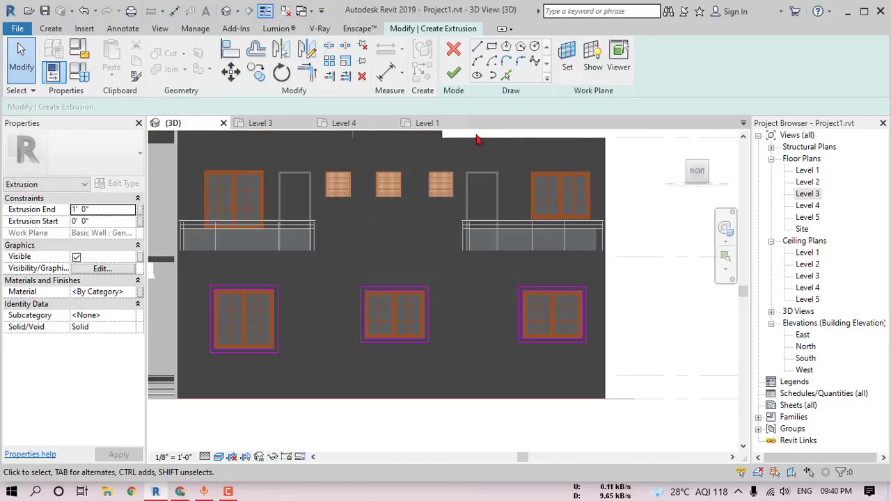
Finish the sketch into an extrusion around the three lower windows and open its Extrusion End value for editing.
left_click(454, 73)
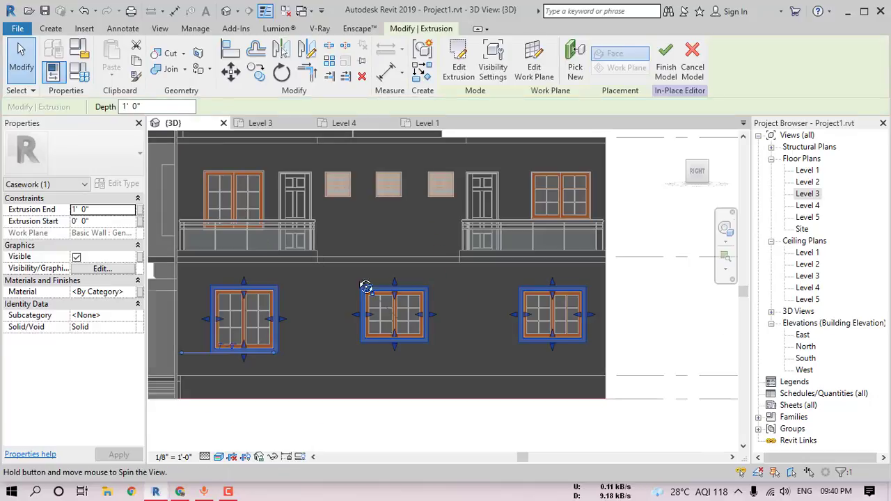
middle_click_drag(366, 287, 399, 324, "shift")
left_click(110, 214)
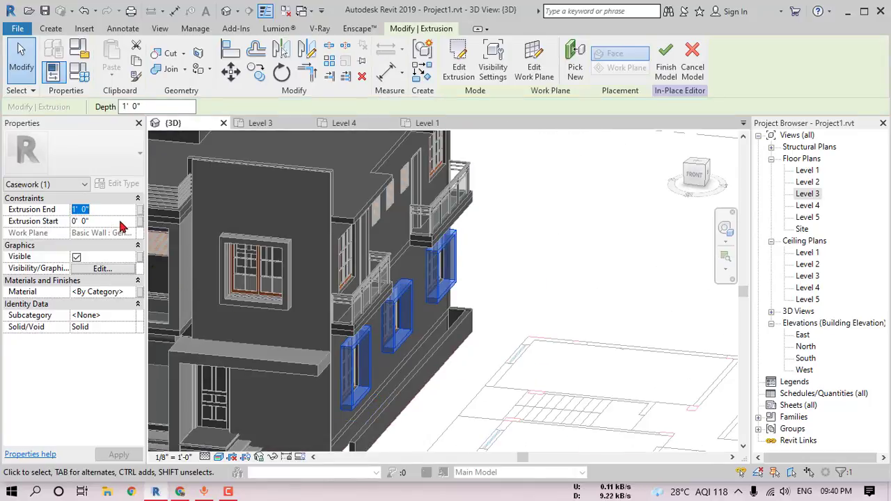
left_click(593, 311)
Begin another extrusion in the same model and sketch one rectangle enclosing the three small louvred windows on the upper storey.
left_click(708, 179)
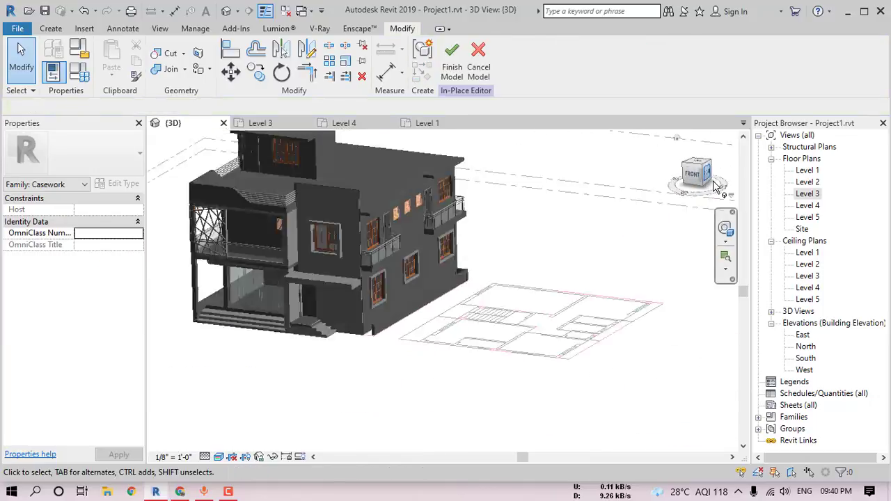
scroll(427, 320, "up", 3)
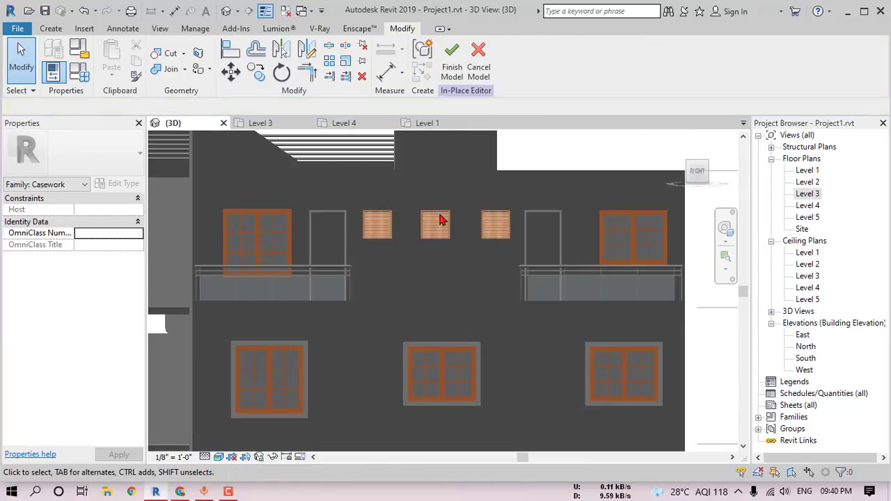
left_click(50, 28)
left_click(114, 59)
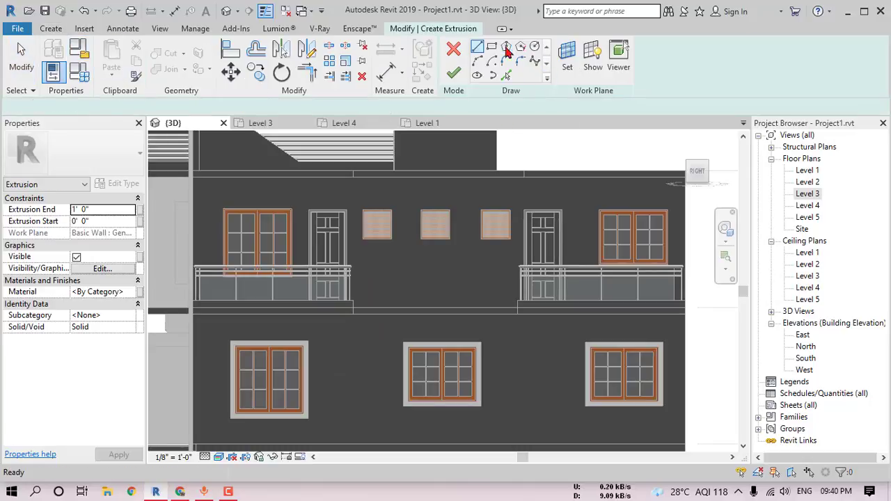
left_click(492, 46)
scroll(383, 208, "up", 2)
left_click(343, 211)
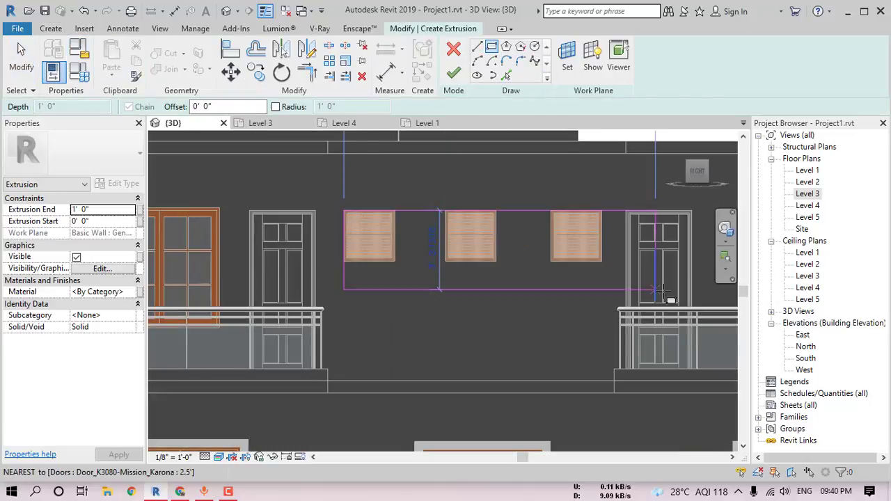
left_click(602, 261)
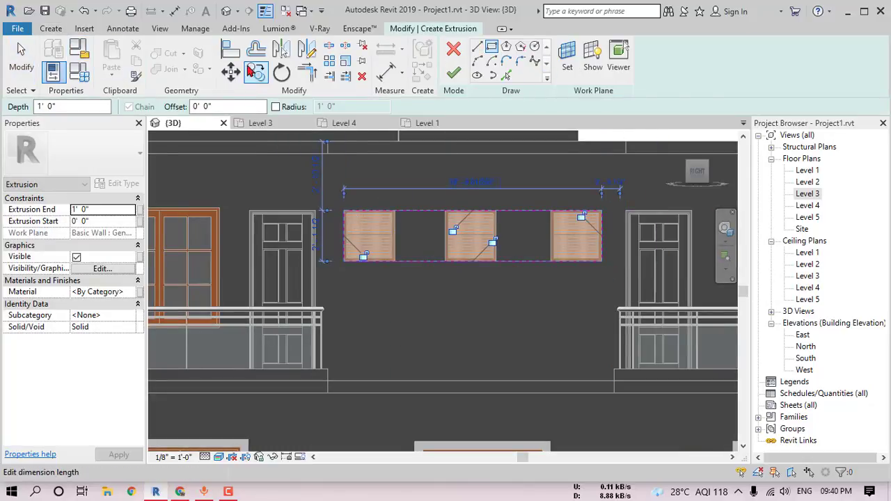
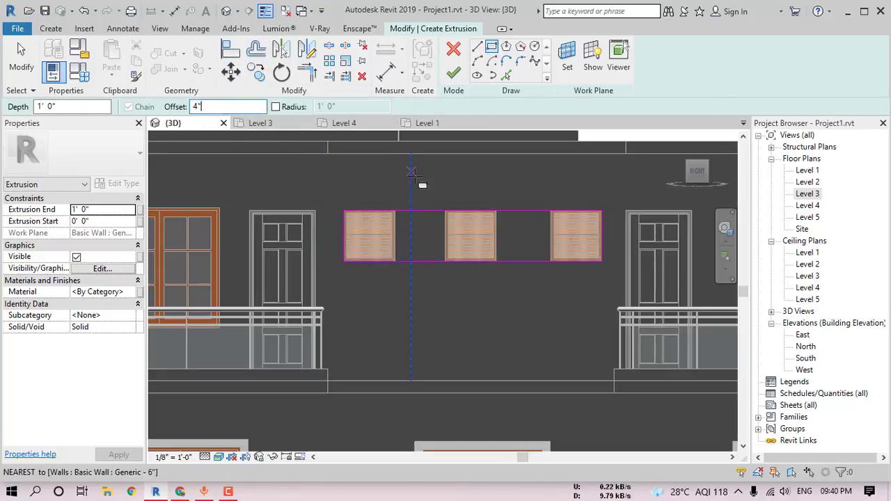
Add a second rectangle offset 4" outward around the three louvred windows and finish the extrusion sketch.
left_click(611, 275)
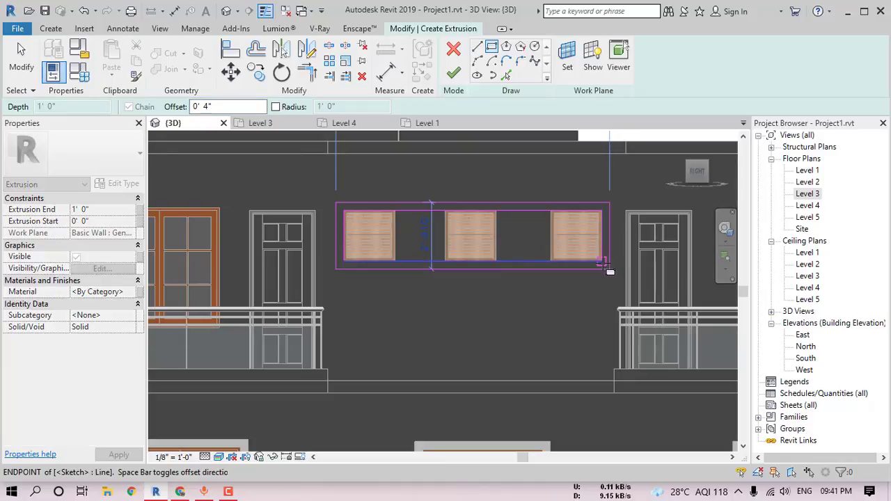
left_click(453, 72)
middle_click_drag(418, 223, 503, 270, "shift")
left_click(503, 270)
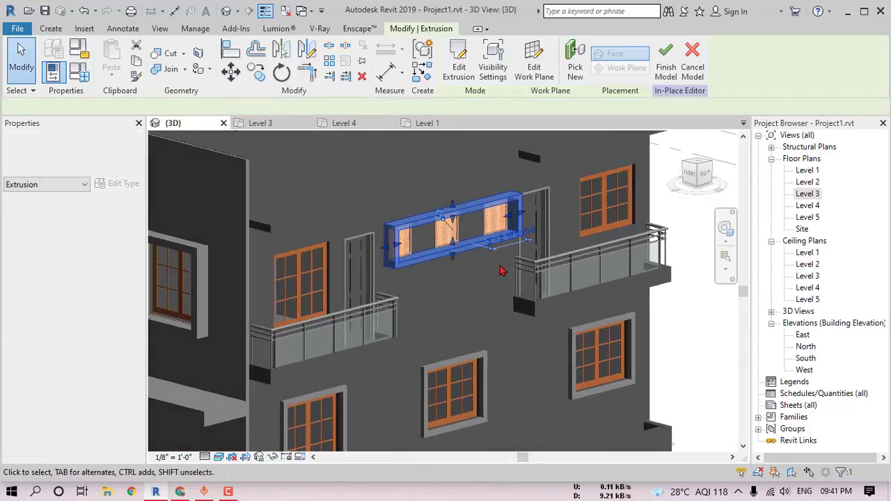
Set the louvred windows' frame Extrusion End to 6" and finish the in-place model.
left_click(426, 223)
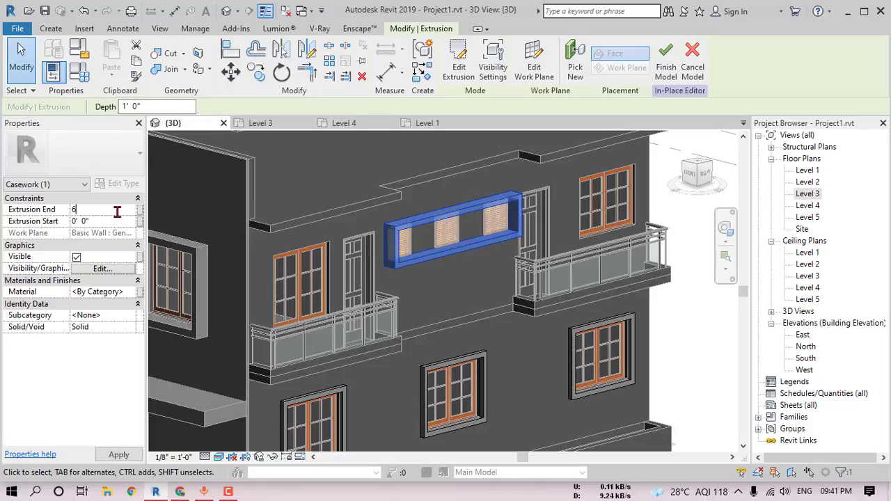
left_click(471, 240)
scroll(465, 239, "down", 2)
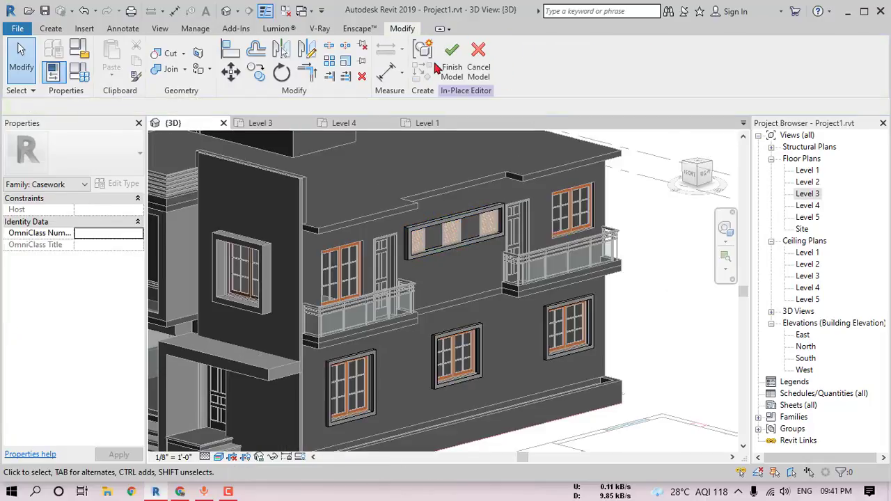
scroll(489, 243, "down", 2)
middle_click_drag(505, 275, 527, 245, "shift")
scroll(447, 260, "up", 3)
left_click(437, 242)
scroll(437, 242, "down", 3)
scroll(488, 238, "down", 2)
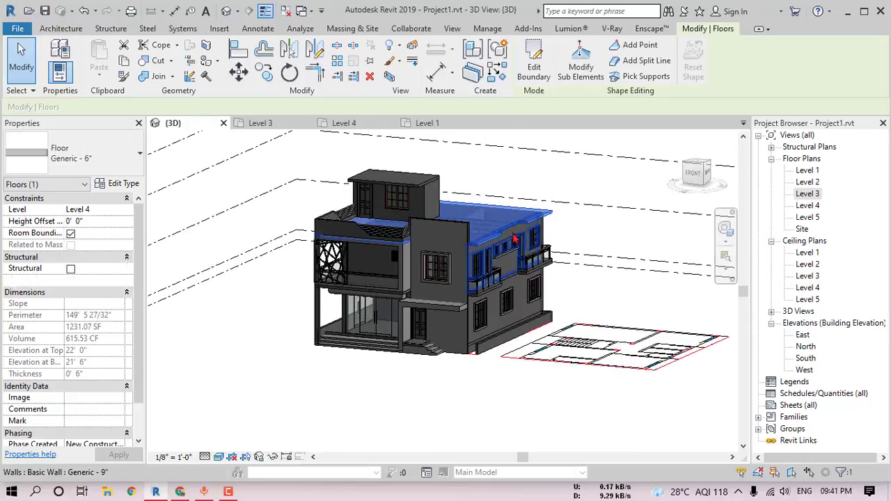
key("Escape")
On the Level 4 plan, draw Generic - 6" walls with a 3' 0" unconnected height around the outer edges of the front side balcony.
double_click(809, 205)
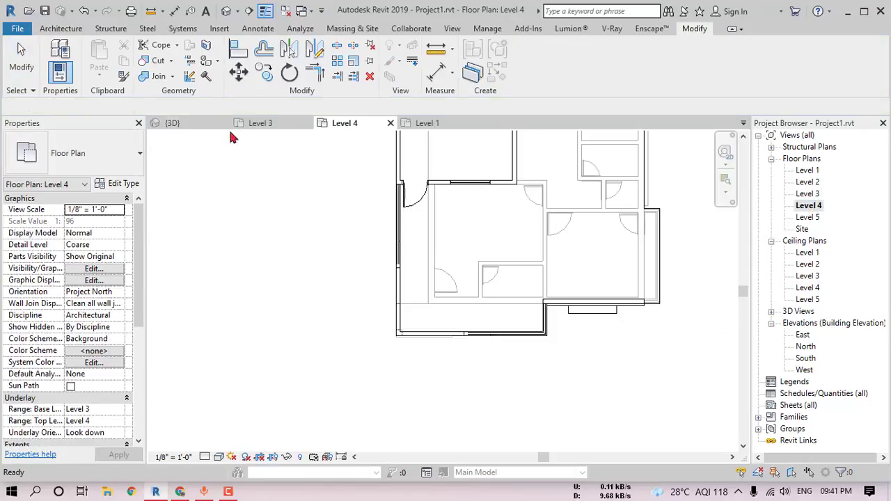
left_click(61, 28)
left_click(57, 60)
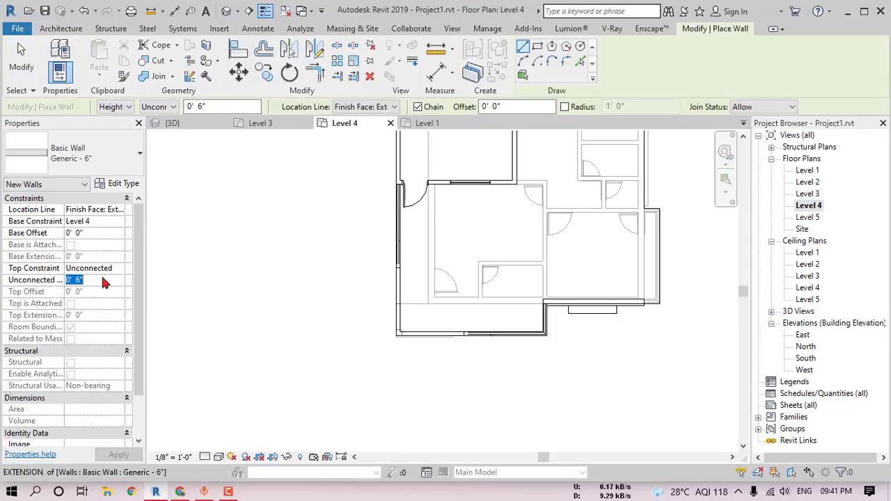
scroll(670, 289, "up", 5)
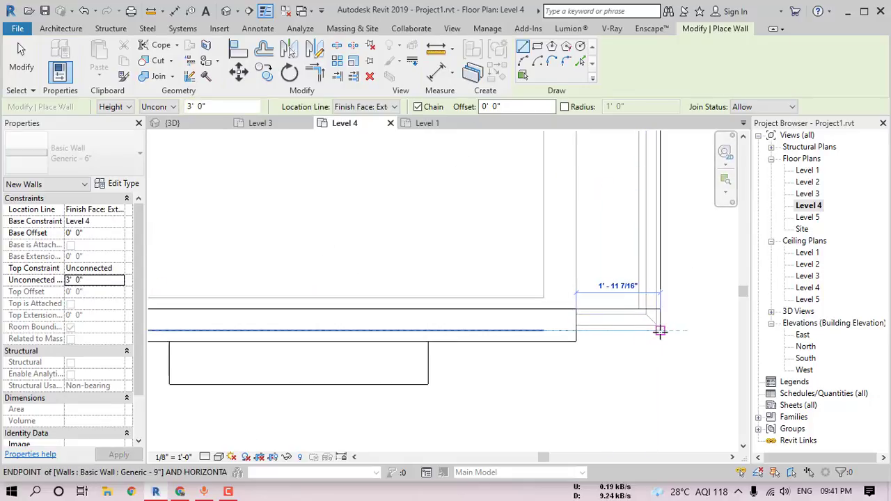
left_click(660, 331)
middle_click_drag(656, 312, 670, 391)
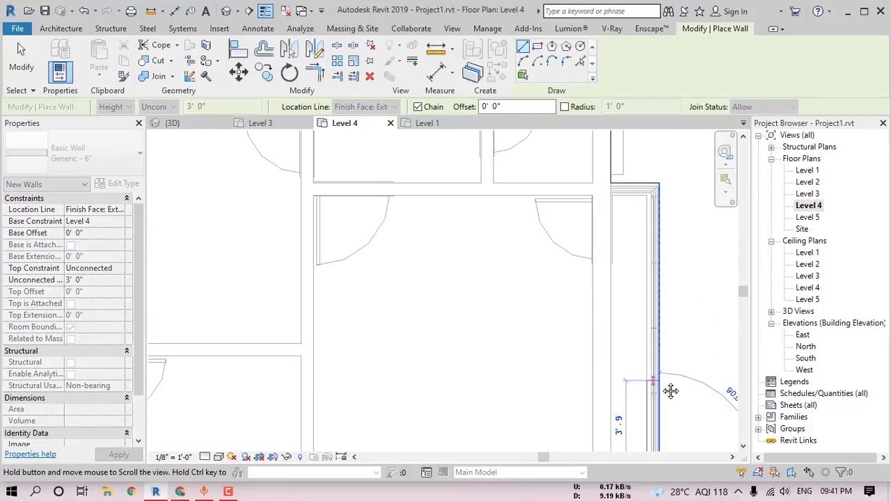
left_click(611, 182)
Continue the parapet wall along the side of the house, around the second balcony and along the rear roof edge.
middle_click_drag(617, 215, 596, 452)
middle_click_drag(591, 296, 585, 444)
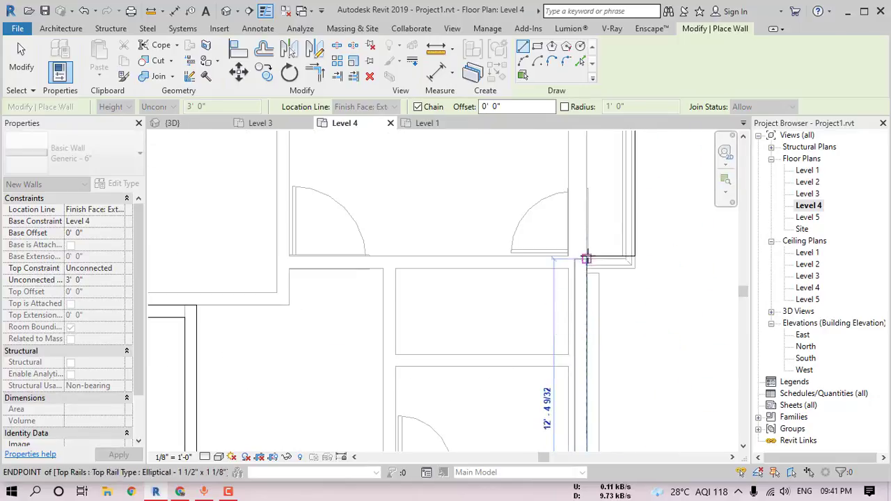
left_click(634, 255)
middle_click_drag(635, 183, 606, 414)
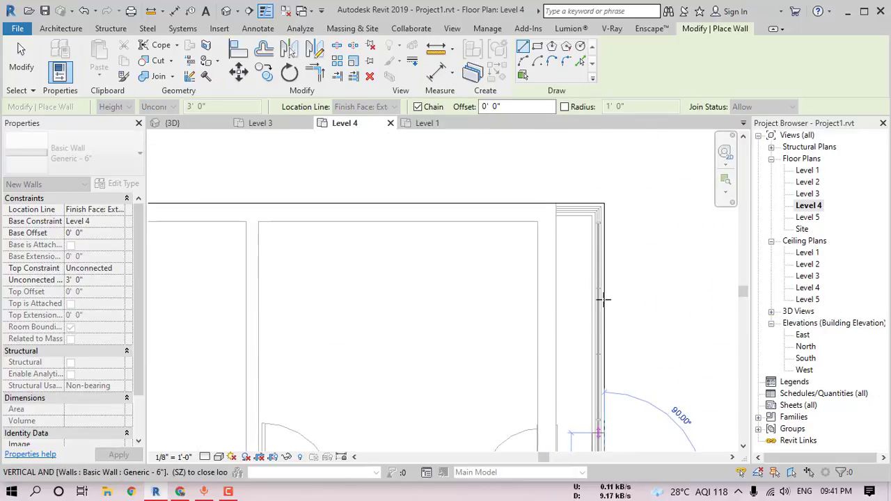
scroll(581, 204, "down", 2)
middle_click_drag(472, 213, 737, 218)
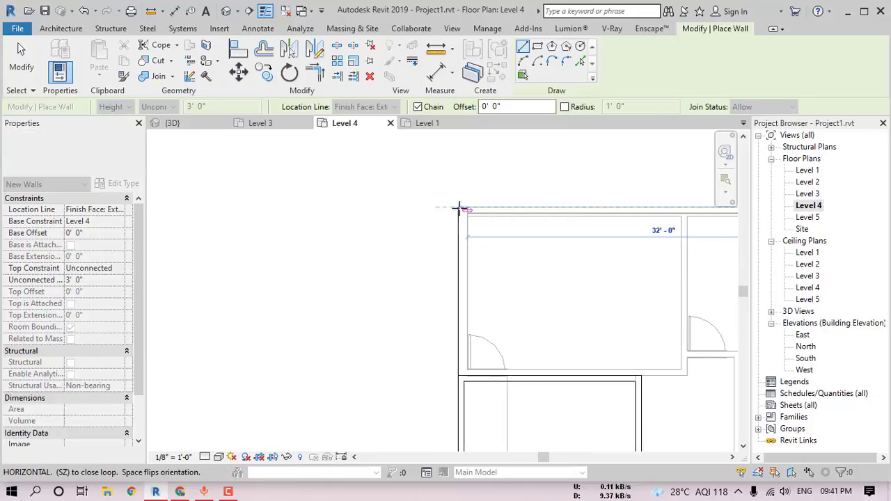
key("Escape")
key("Escape")
Examine the front facade, the ground in front of it and the entrance steps in the 3D view.
left_click(226, 11)
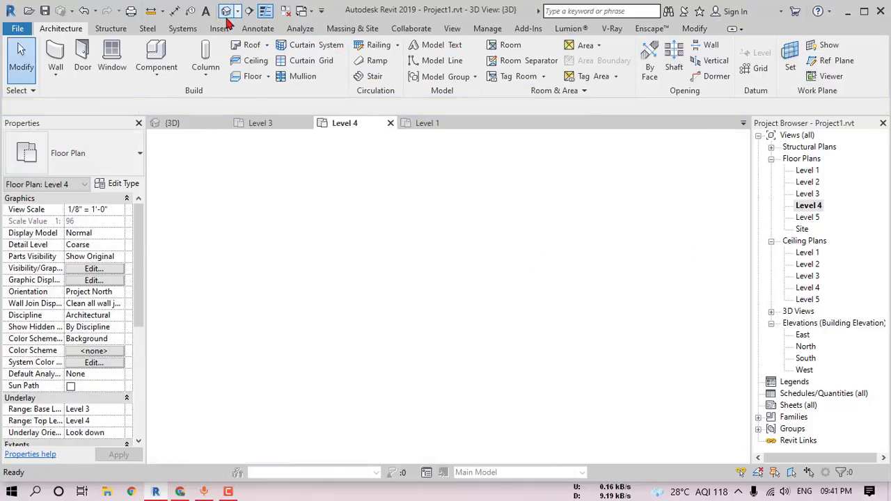
scroll(452, 243, "up", 3)
middle_click_drag(485, 285, 559, 260, "shift")
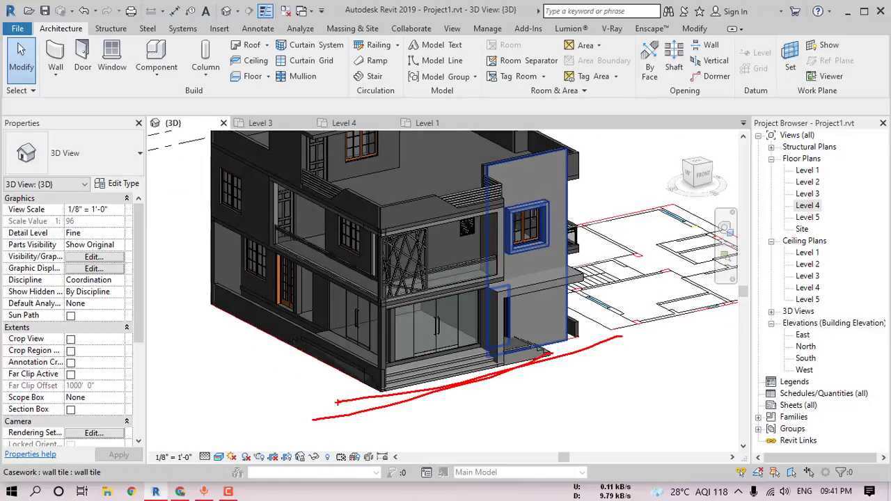
scroll(394, 387, "up", 3)
scroll(419, 373, "down", 3)
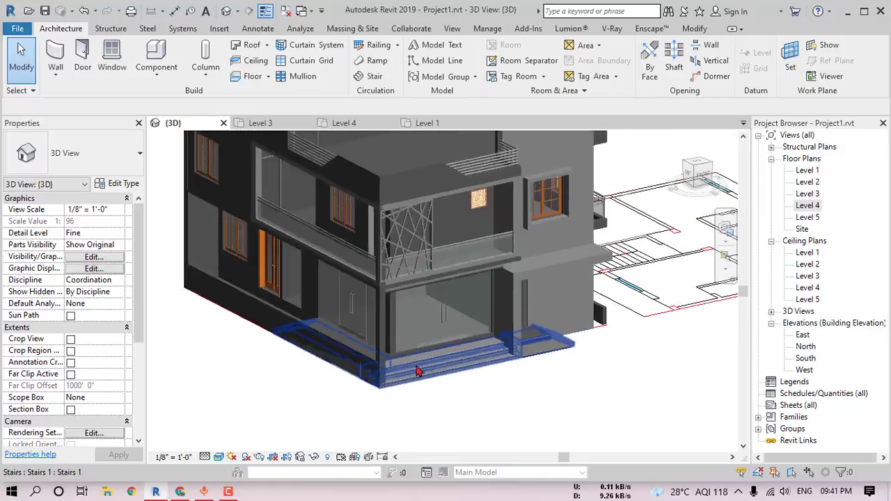
Open the Level 1 floor plan and start a floor of type Generic - 12".
double_click(807, 170)
scroll(397, 282, "down", 4)
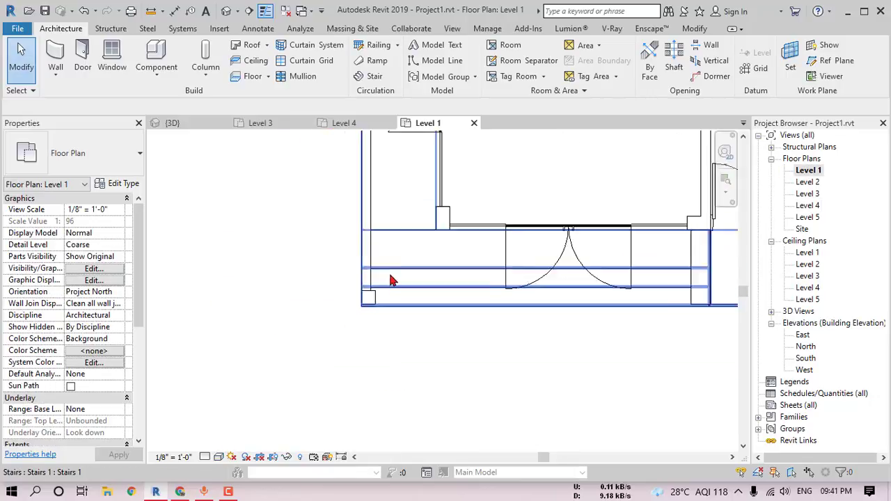
scroll(324, 284, "down", 2)
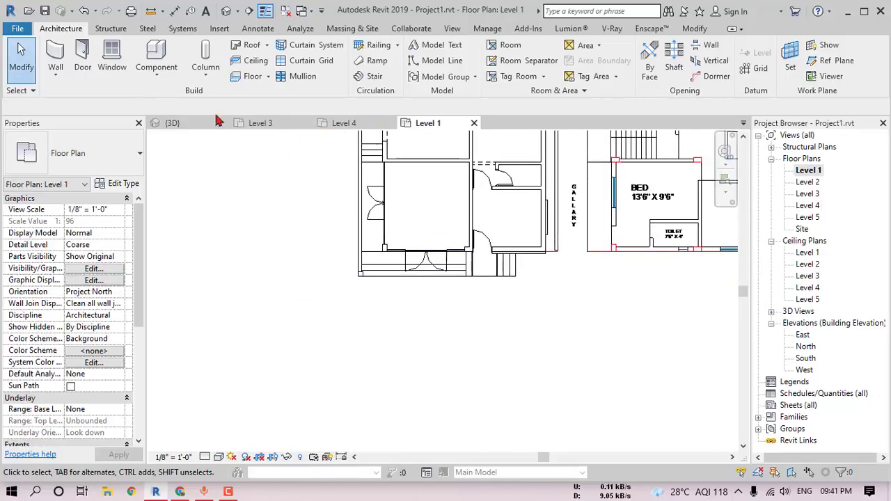
left_click(249, 78)
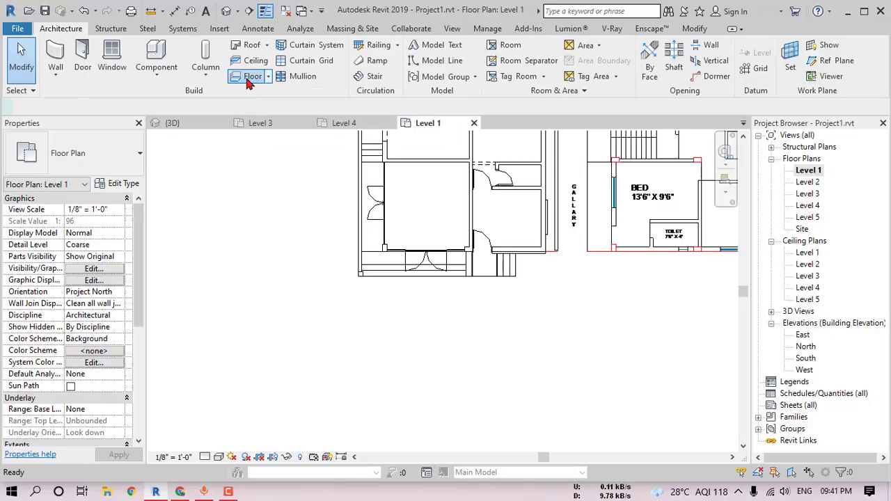
left_click(98, 153)
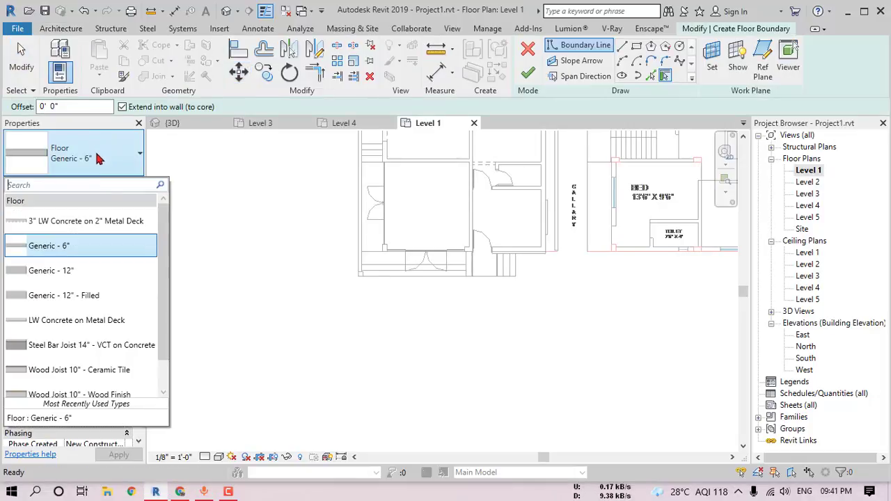
left_click(62, 269)
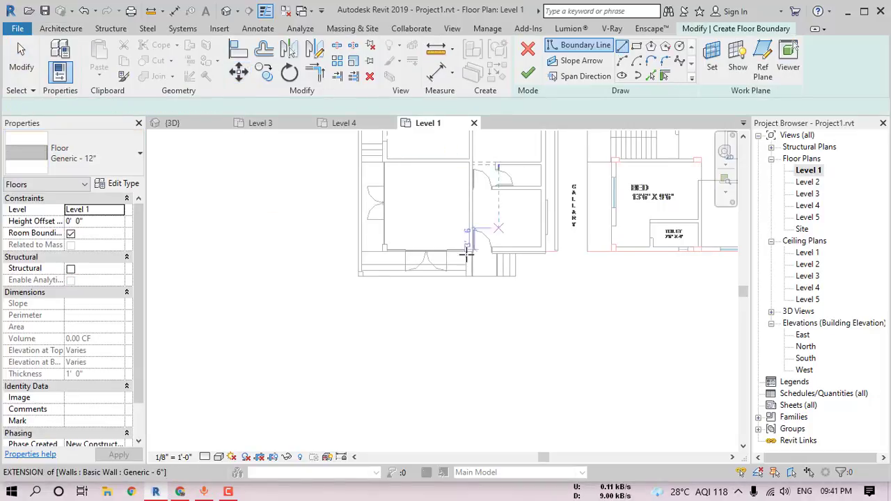
Sketch a long strip boundary about 4' wide along the outer edge of the front steps, extending well past both sides of the house.
scroll(366, 280, "up", 5)
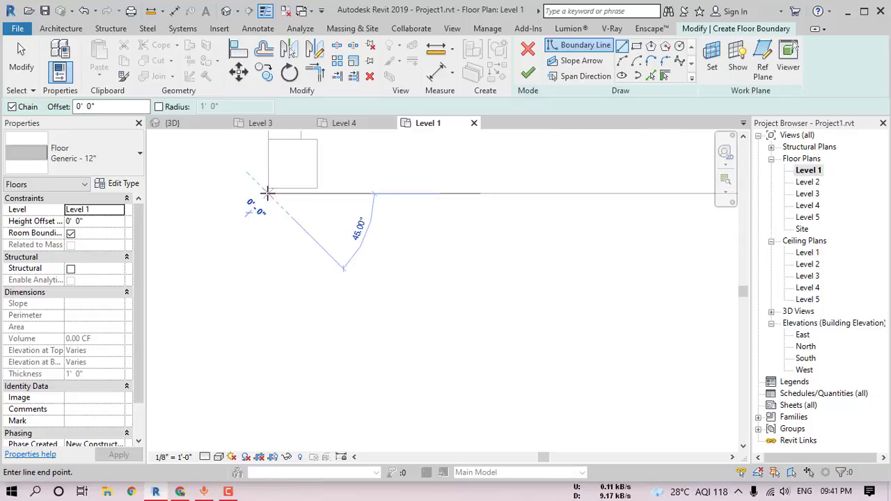
scroll(267, 191, "down", 5)
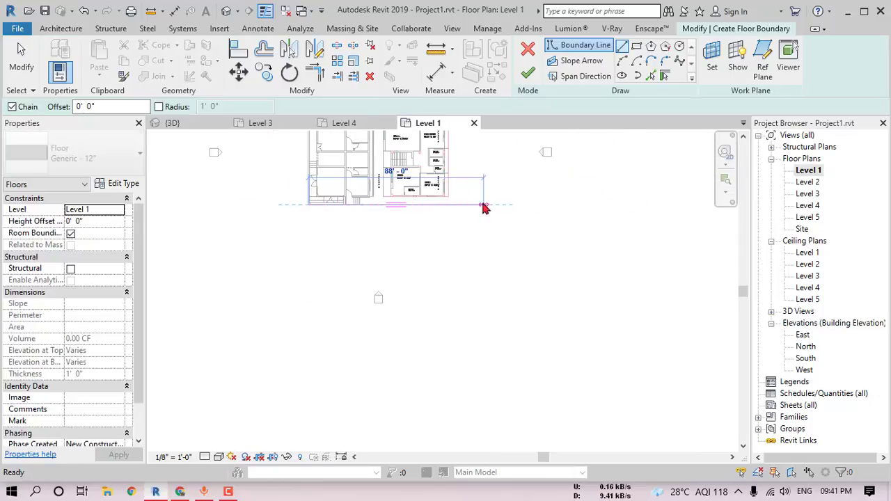
left_click(628, 211)
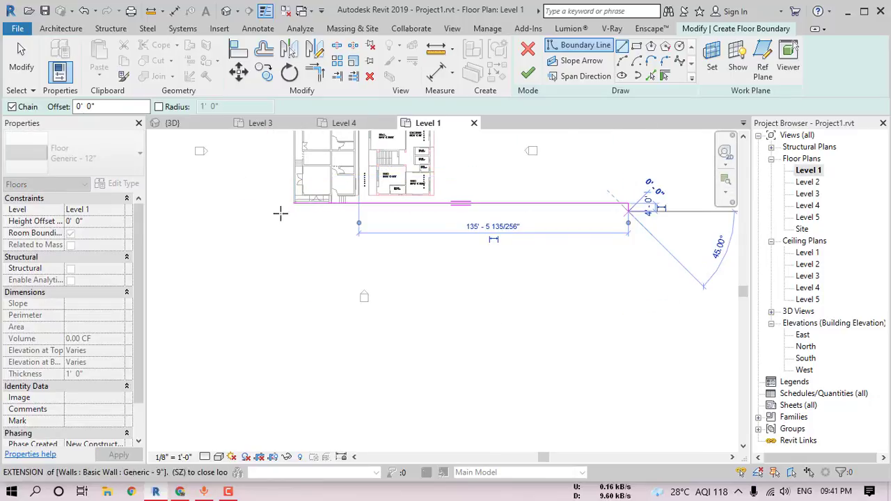
middle_click_drag(281, 214, 442, 224)
left_click(324, 225)
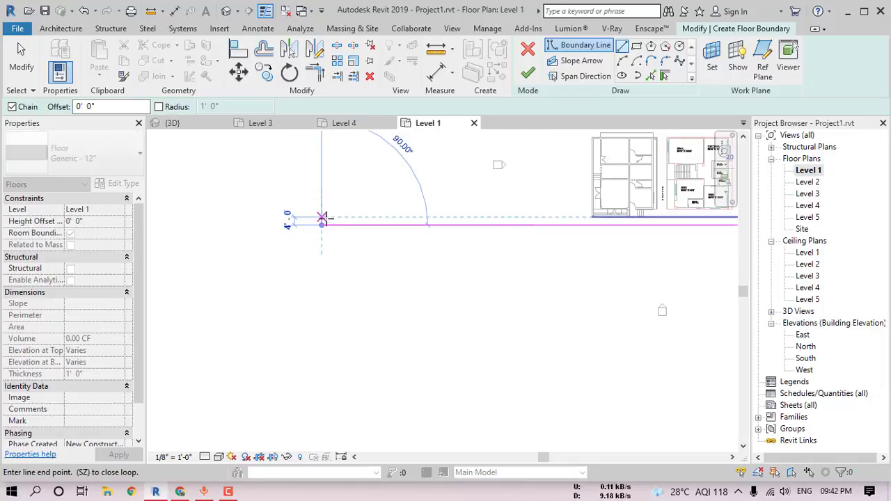
scroll(535, 220, "down", 2)
scroll(394, 220, "down", 2)
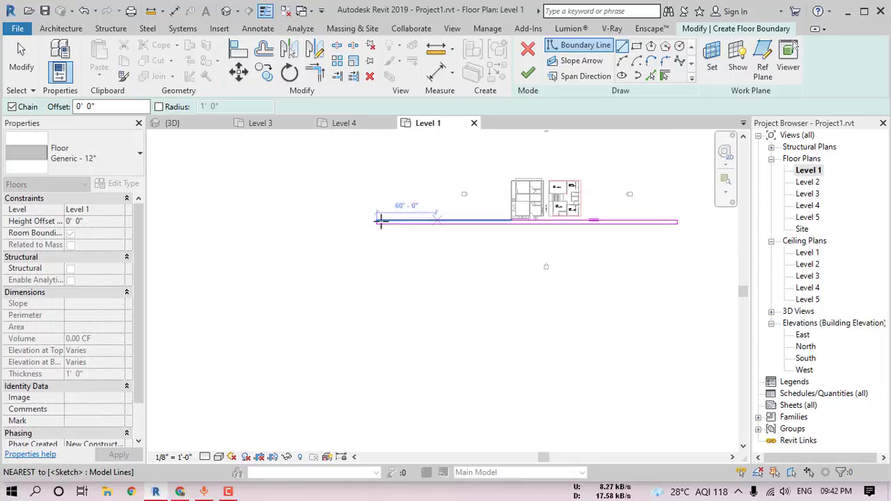
Copy the whole strip outline straight away from the house to form a second parallel strip.
key("Escape")
key("Escape")
left_click_drag(315, 208, 694, 262)
key("c")
key("o")
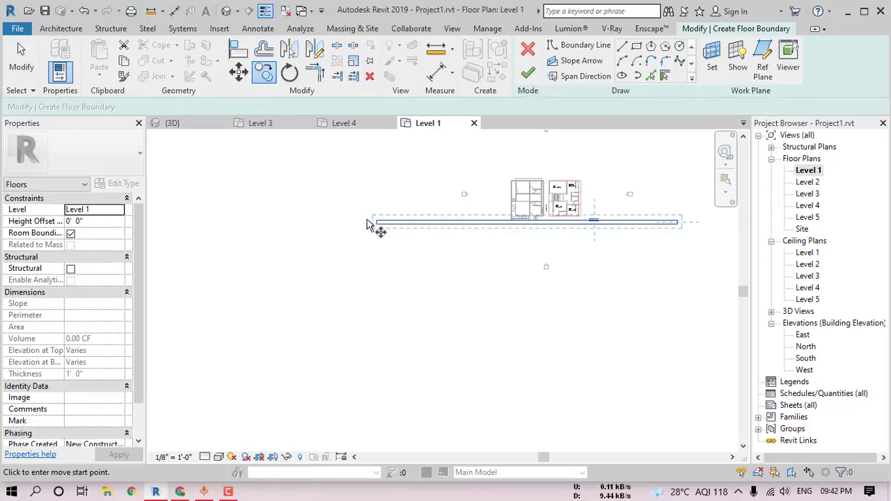
left_click(376, 223)
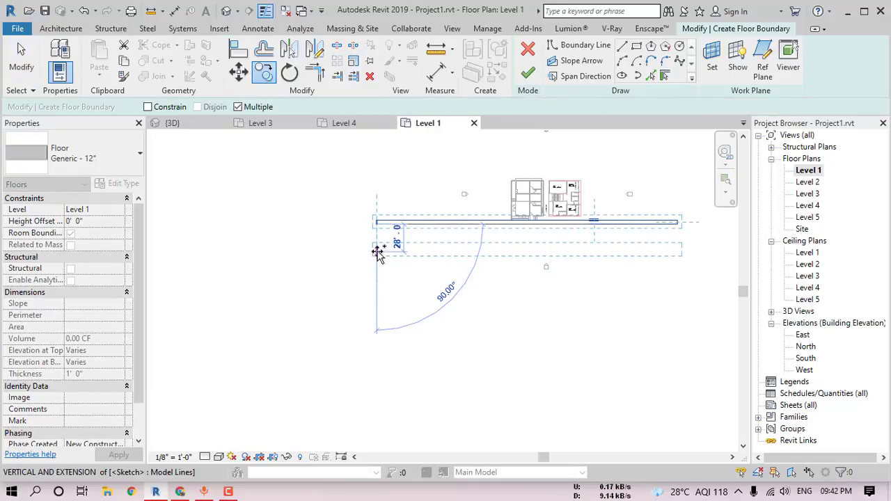
key("Escape")
key("Escape")
Sketch a boundary line about 4' 1" long beside the entrance stairs, from the near strip to the house's front wall.
scroll(607, 232, "up", 3)
middle_click_drag(566, 242, 530, 256)
scroll(399, 217, "up", 2)
key("l")
key("i")
scroll(382, 209, "up", 4)
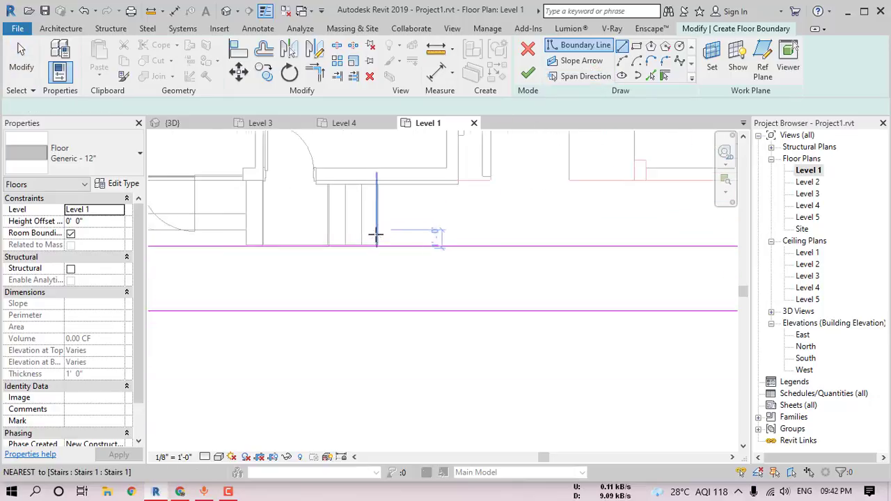
left_click(379, 245)
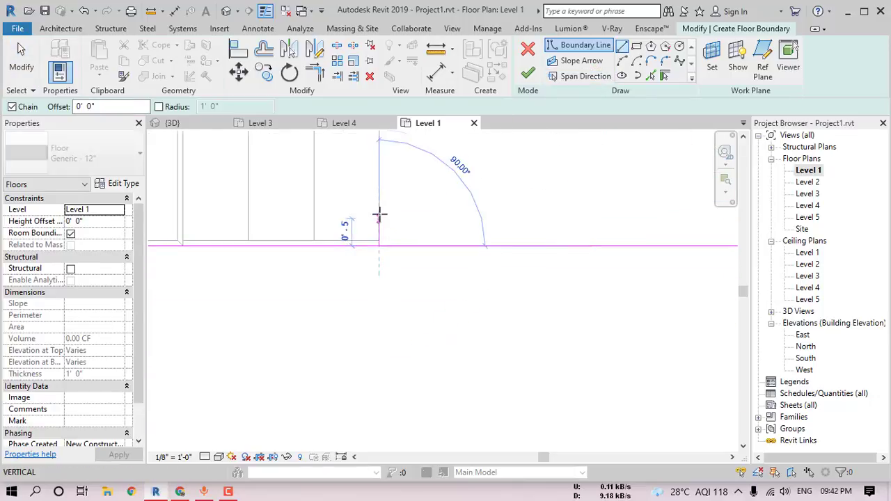
scroll(377, 188, "down", 2)
middle_click_drag(376, 153, 350, 245)
left_click(346, 203)
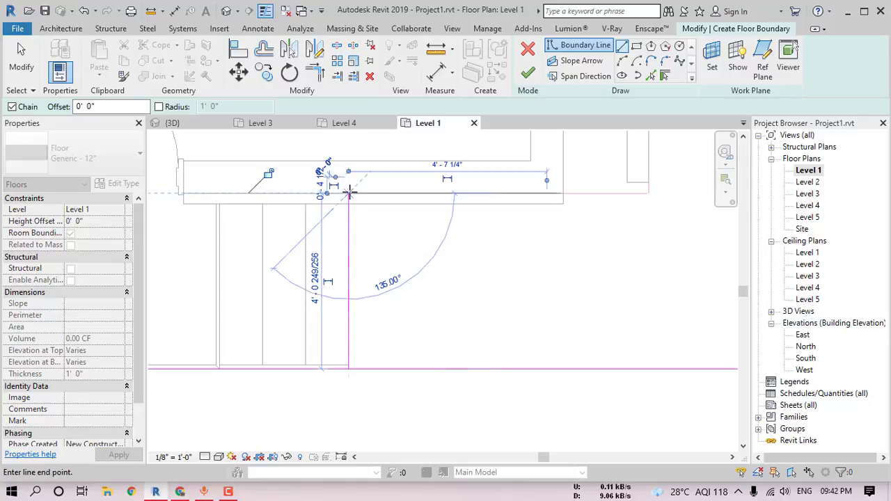
Continue the boundary from the front wall, parallel to the strip, to its far right end and close it down onto the strip.
scroll(348, 193, "down", 6)
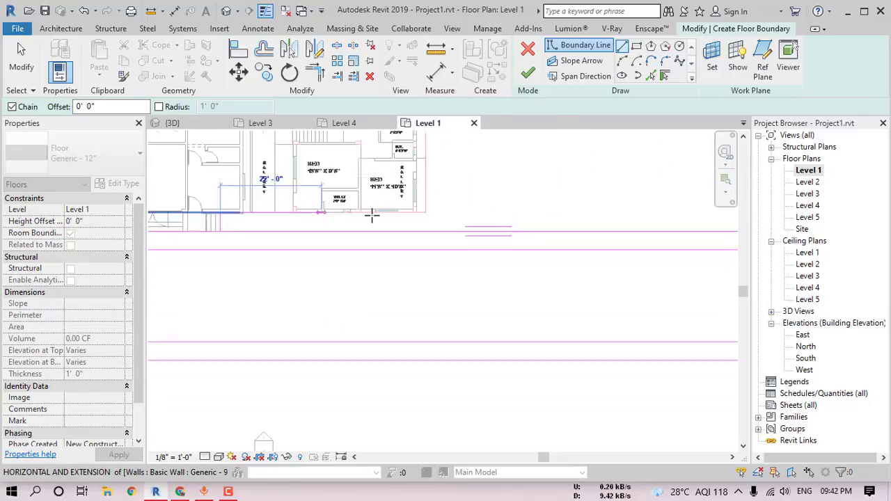
scroll(371, 215, "down", 1)
middle_click_drag(218, 217, 165, 219)
middle_click_drag(571, 178, 378, 172)
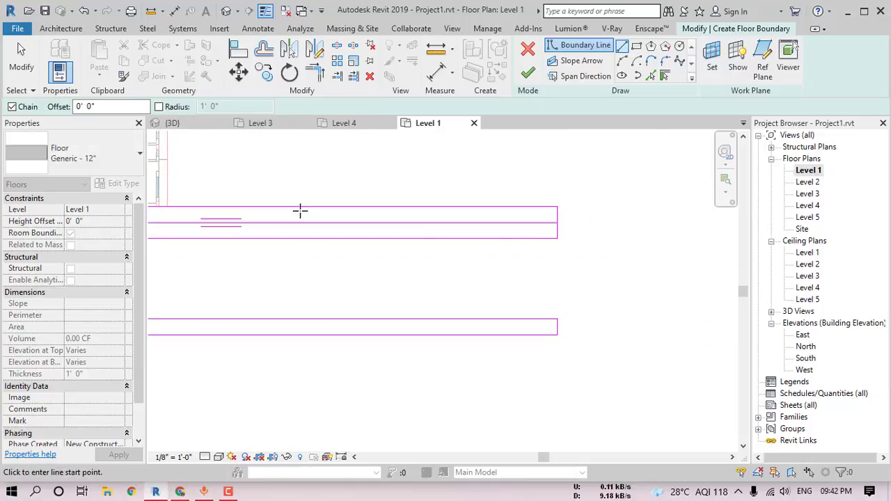
key("Escape")
Trim the near strip's upper line into a corner with the short boundary line beside the entrance stairs.
key("t")
middle_click_drag(473, 219, 696, 215)
scroll(333, 208, "up", 4)
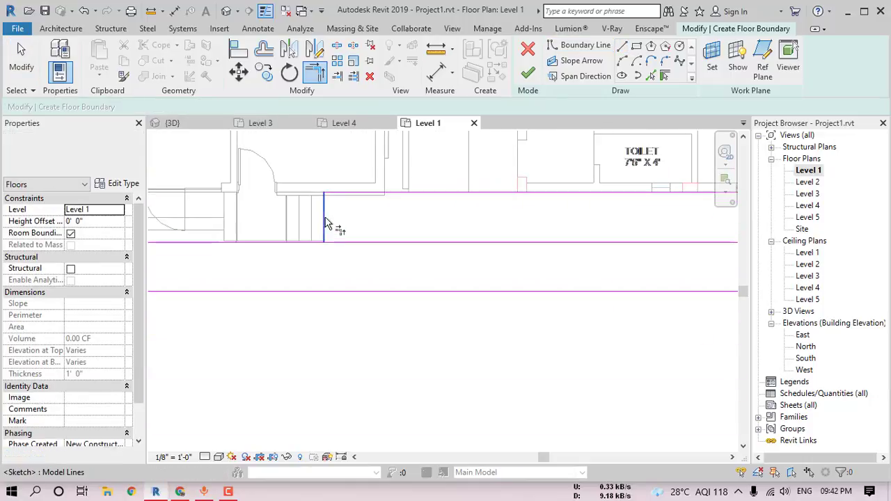
scroll(319, 239, "down", 2)
middle_click_drag(266, 235, 490, 242)
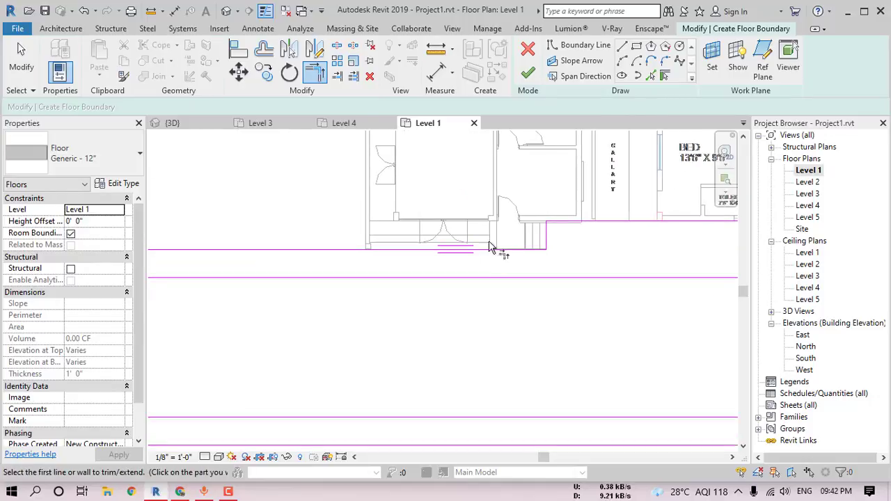
Align the near strip's boundary with the front face of the entrance stairs in 3D and finish the floor sketch.
left_click(221, 11)
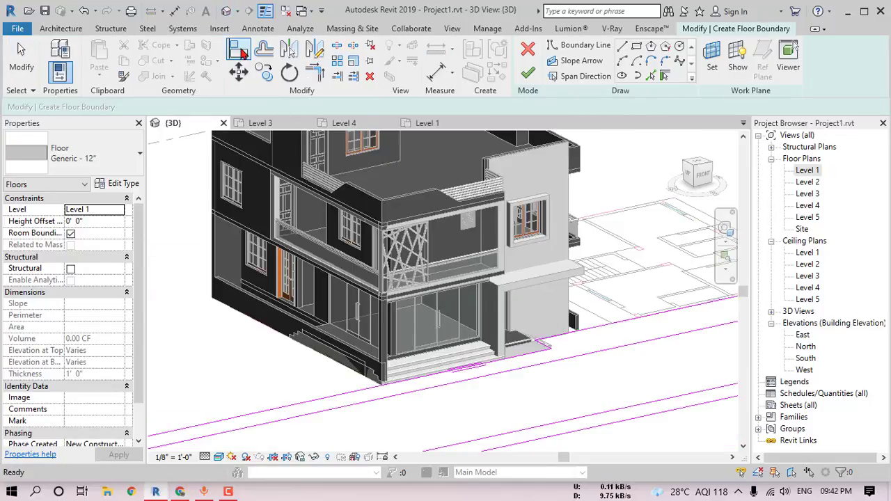
scroll(421, 384, "up", 5)
scroll(613, 356, "down", 1)
key("a")
key("l")
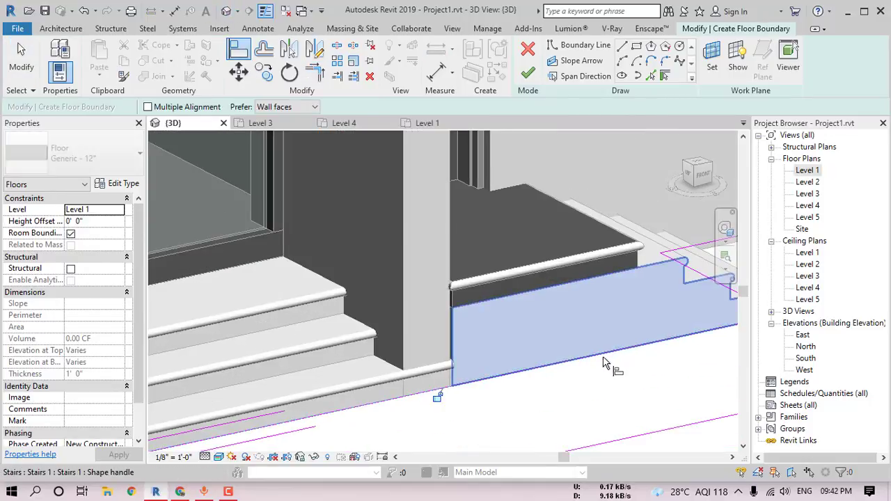
scroll(488, 323, "down", 5)
scroll(478, 336, "down", 2)
middle_click_drag(558, 331, 514, 313)
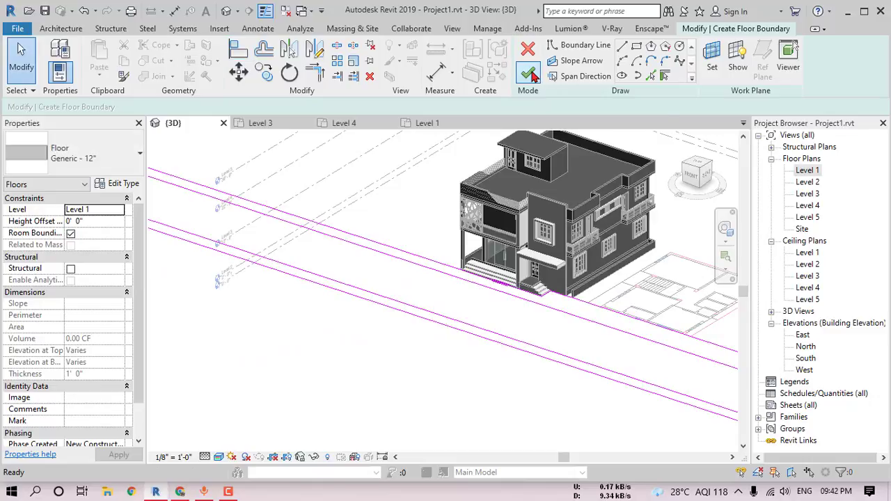
left_click(529, 73)
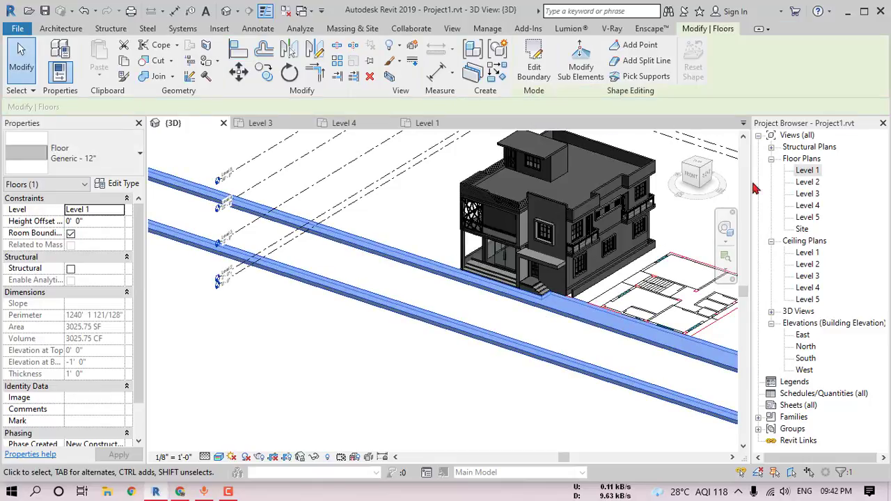
Create a second Generic - 12" floor on Level 1 as a rectangle filling the space between the two strips.
double_click(806, 171)
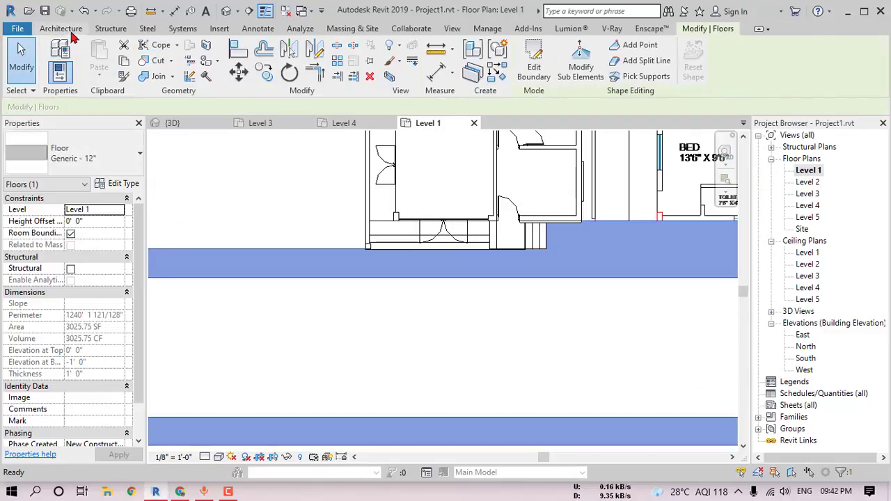
left_click(70, 32)
left_click(237, 81)
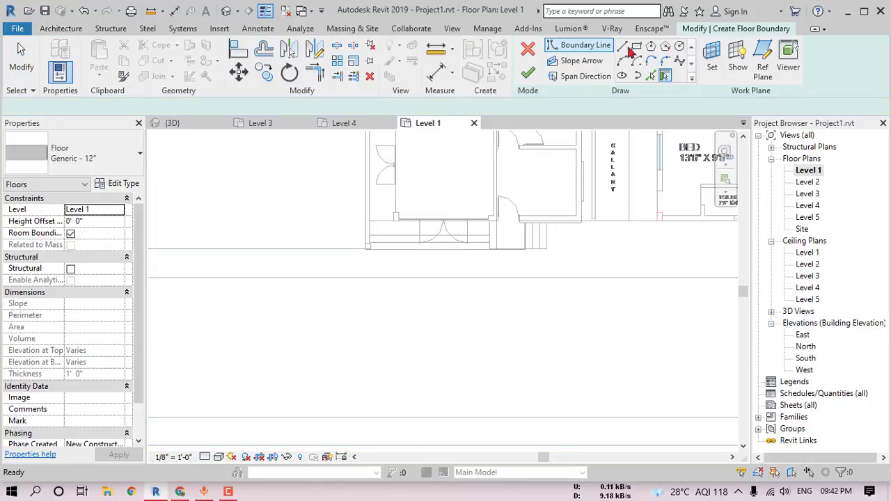
scroll(431, 250, "down", 3)
scroll(432, 249, "down", 2)
middle_click_drag(270, 243, 337, 238)
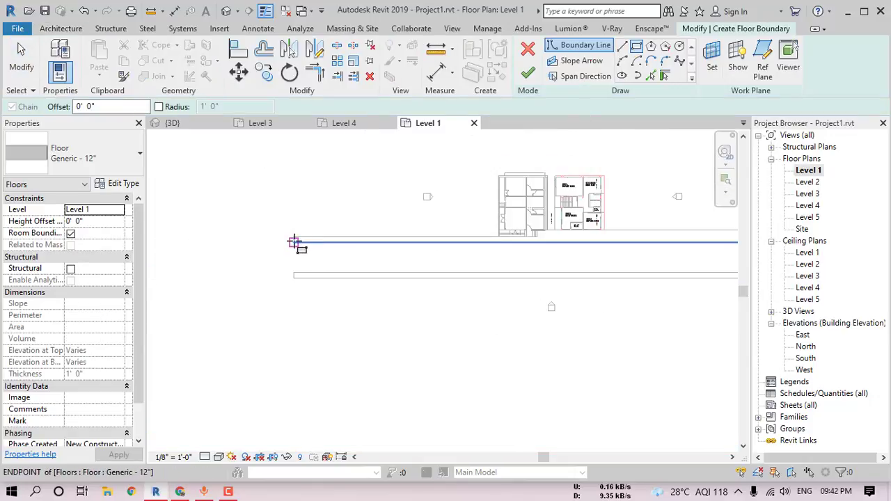
left_click(294, 243)
middle_click_drag(606, 255, 396, 216)
left_click(540, 237)
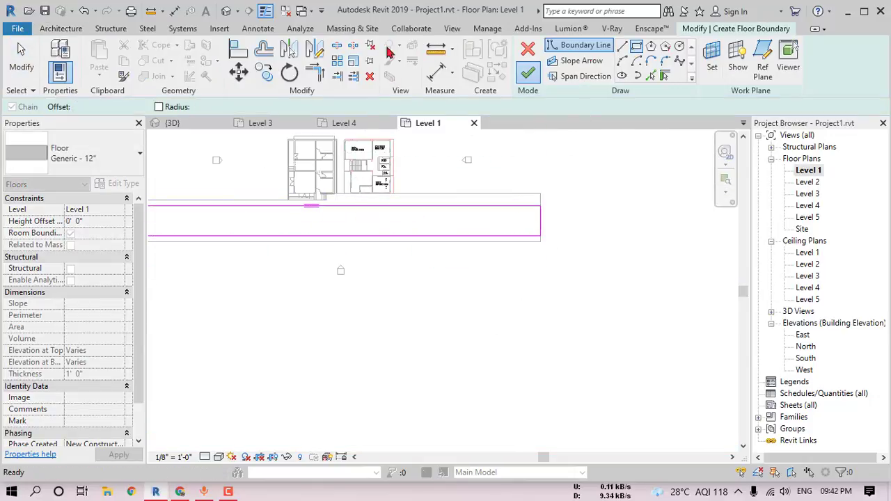
left_click(226, 11)
left_click(393, 198)
Set the two-strip floor's height offset from Level 1 to 0' 2".
scroll(578, 312, "up", 3)
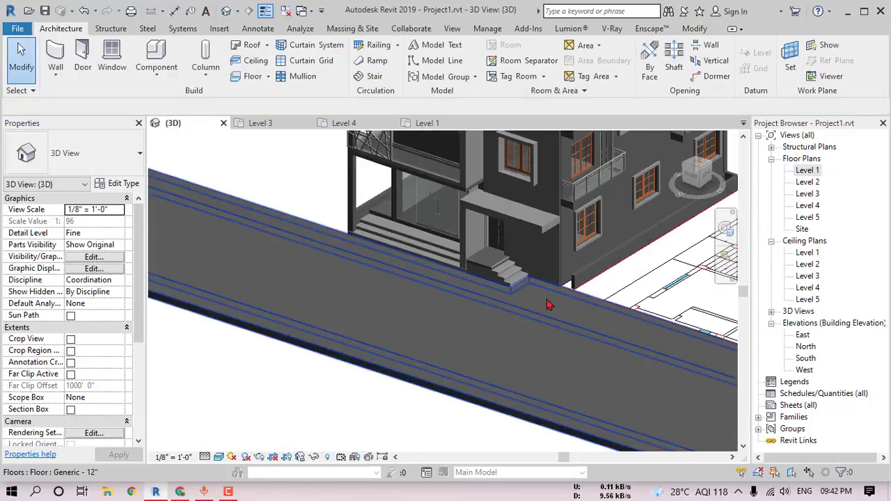
scroll(547, 305, "up", 3)
scroll(622, 278, "up", 2)
left_click(437, 273)
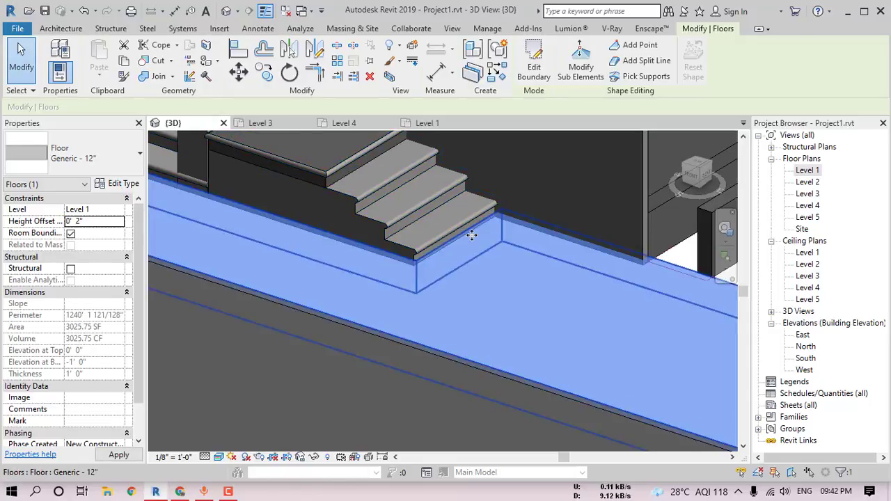
key("Escape")
Edit the strip floor's boundary, aligning its short edge with the riser of the lowest entrance step, and finish the sketch.
scroll(434, 260, "up", 2)
left_click(455, 249)
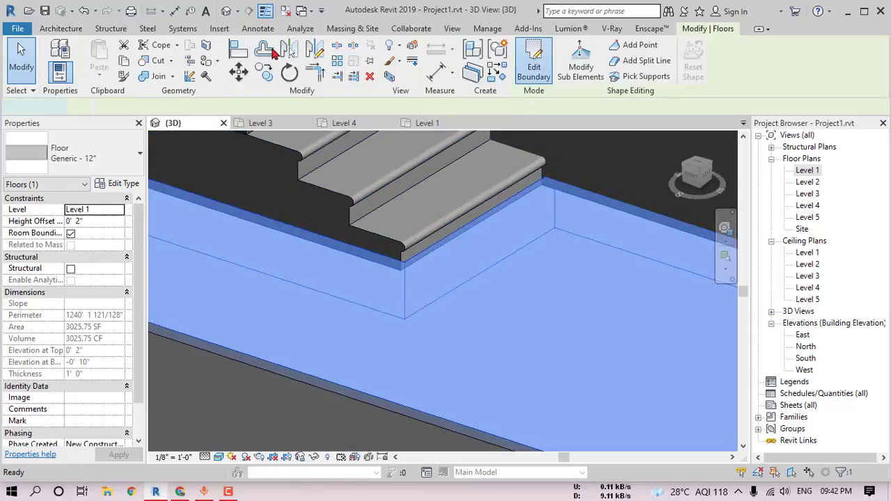
left_click(543, 72)
scroll(411, 240, "up", 3)
key("a")
key("l")
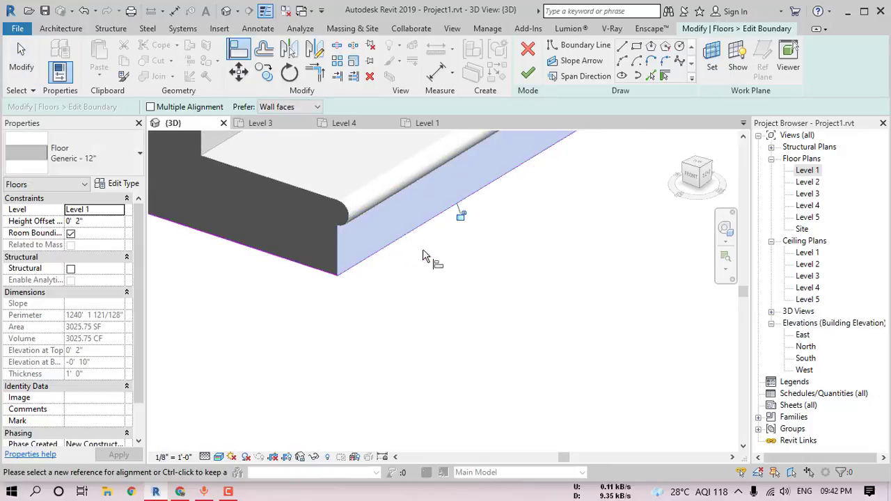
left_click(528, 74)
scroll(376, 265, "down", 4)
key("Escape")
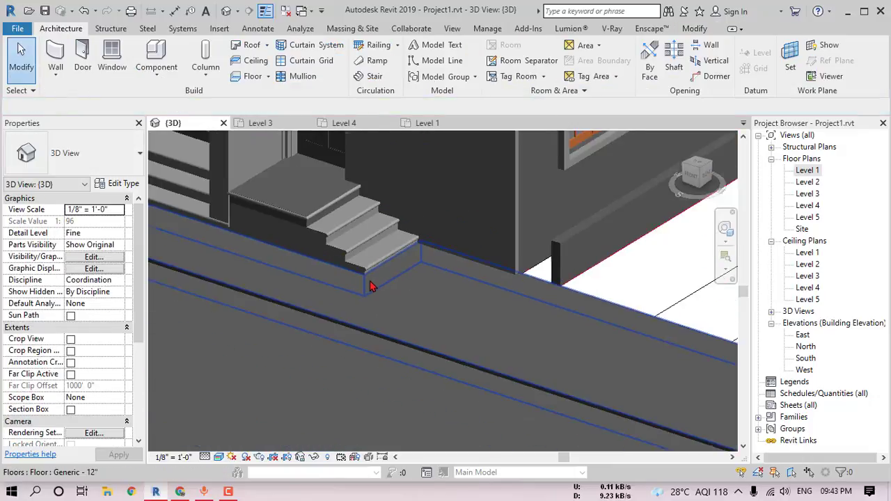
Draw a 4' high Generic - 12" Masonry wall on Level 1 from the house's left side to above the strip's left end.
scroll(411, 302, "down", 3)
middle_click_drag(414, 303, 746, 213, "shift")
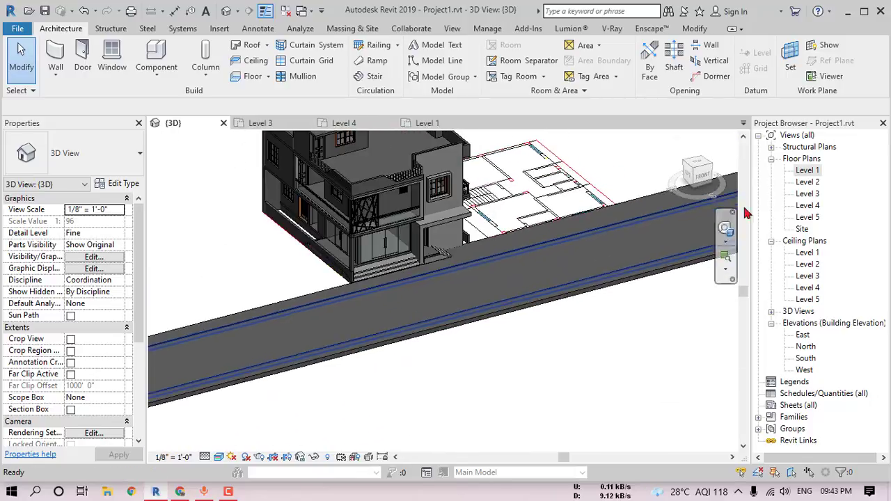
double_click(807, 171)
left_click(62, 54)
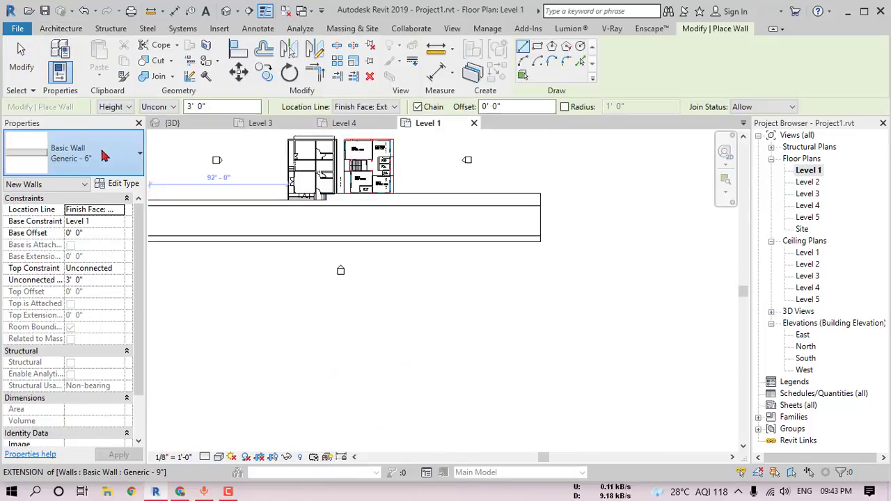
left_click(90, 153)
scroll(70, 276, "down", 3)
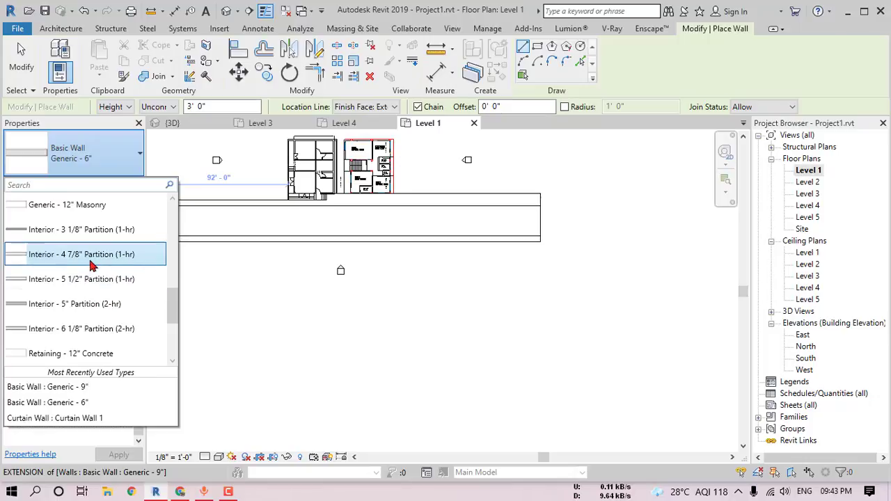
scroll(89, 244, "up", 3)
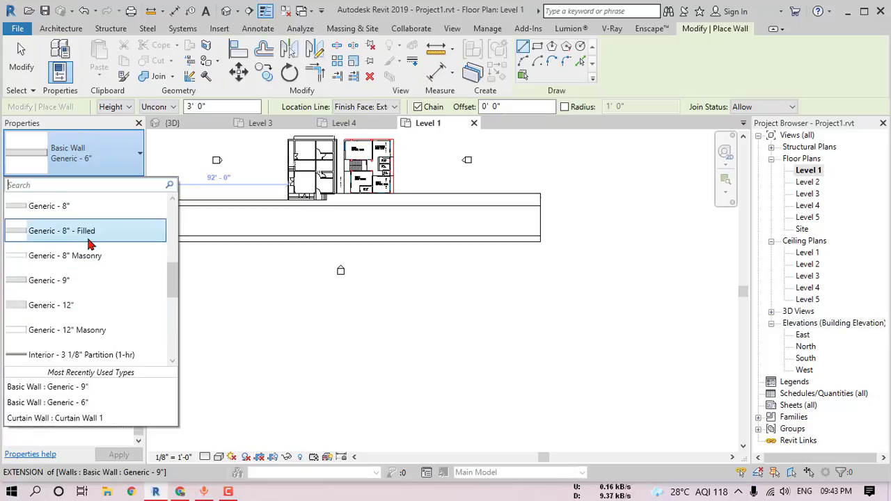
left_click(80, 330)
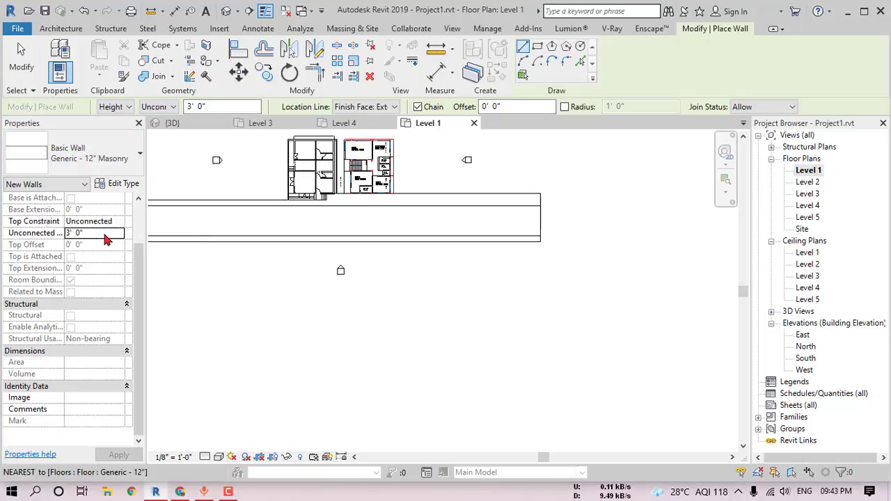
scroll(358, 264, "up", 5)
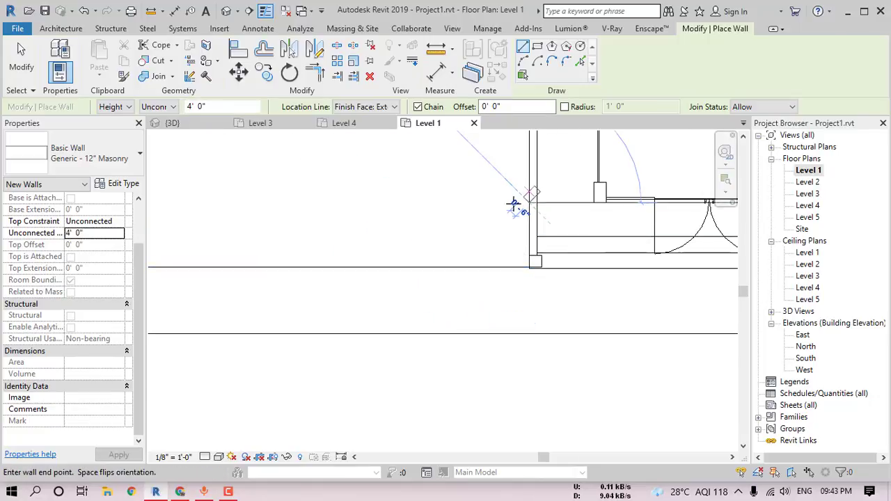
left_click(513, 204)
scroll(561, 231, "down", 5)
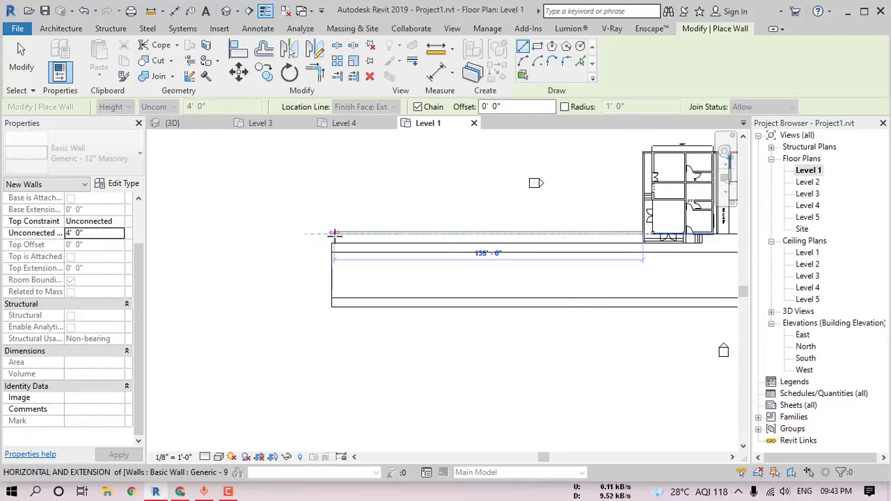
left_click(330, 233)
Draw a second 4' high masonry wall from the side wall right of the house, along the strip, to its right end.
scroll(483, 241, "up", 4)
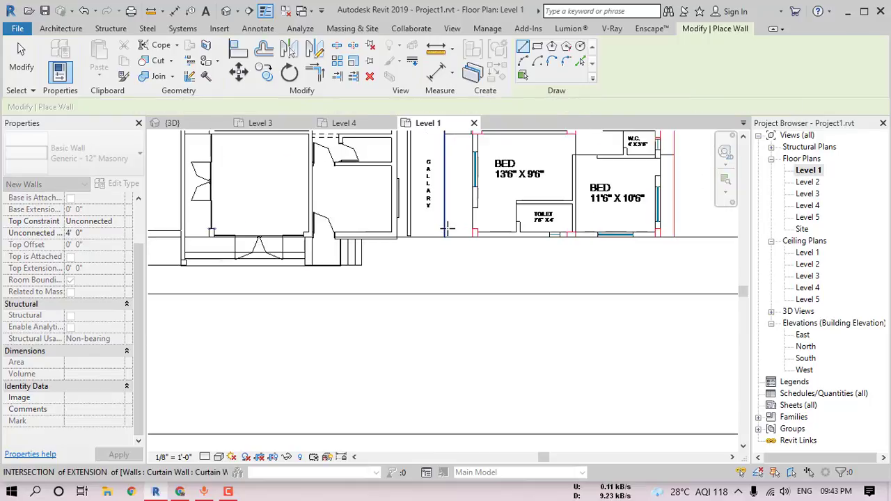
scroll(447, 228, "up", 4)
left_click(382, 242)
scroll(457, 244, "down", 4)
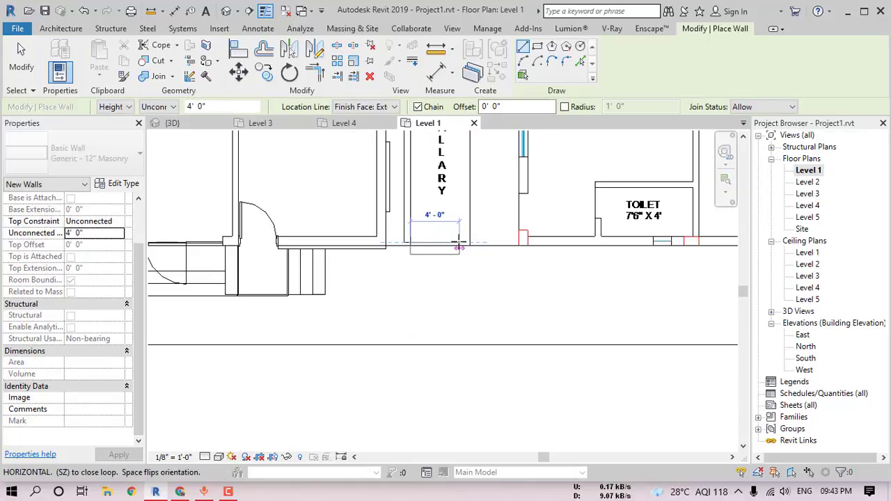
middle_click_drag(603, 245, 272, 221)
middle_click_drag(565, 223, 202, 198)
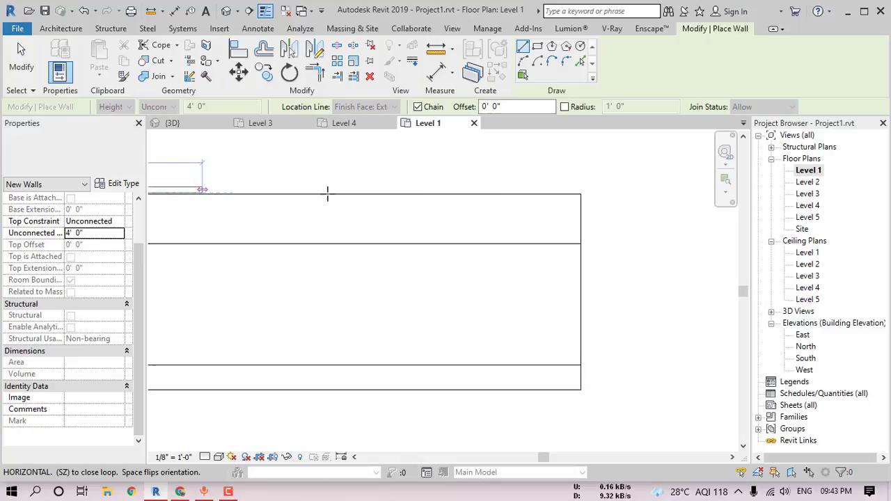
left_click(584, 188)
key("Escape")
key("Escape")
Align the front face of the masonry wall right of the house with the near strip's upper edge.
key("a")
key("l")
scroll(572, 202, "up", 3)
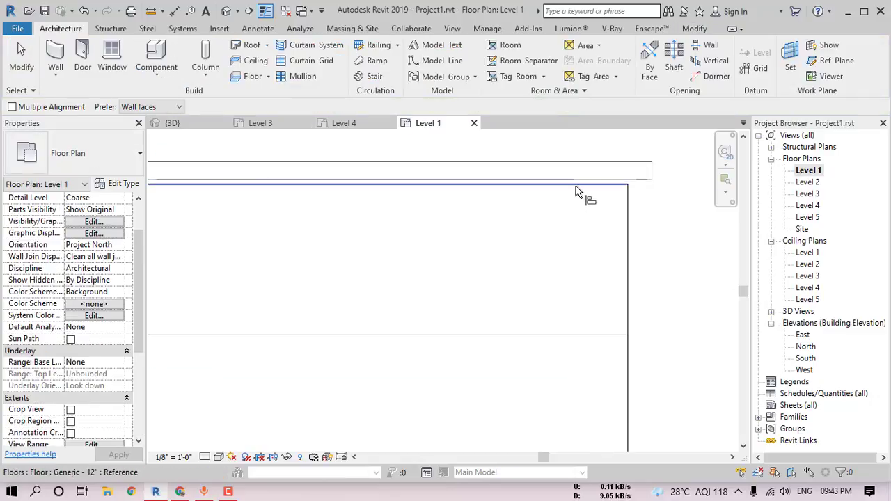
scroll(480, 213, "down", 6)
middle_click_drag(368, 228, 656, 252)
scroll(407, 228, "up", 6)
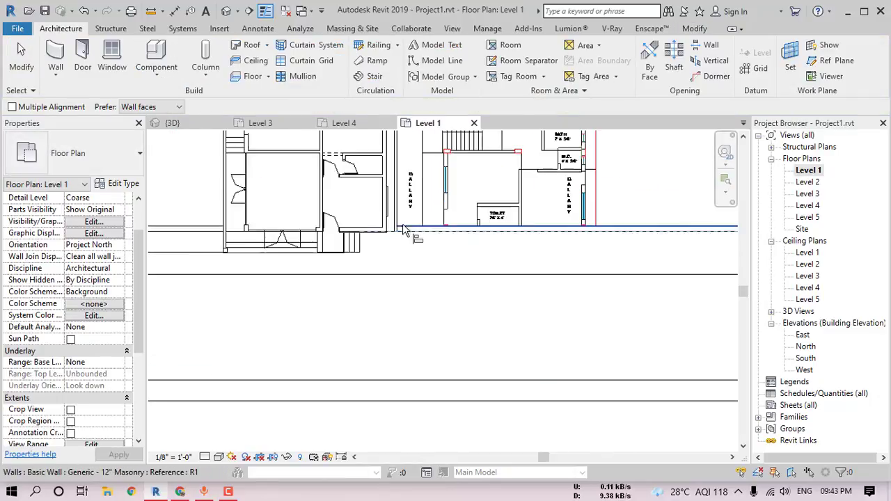
scroll(384, 247, "down", 3)
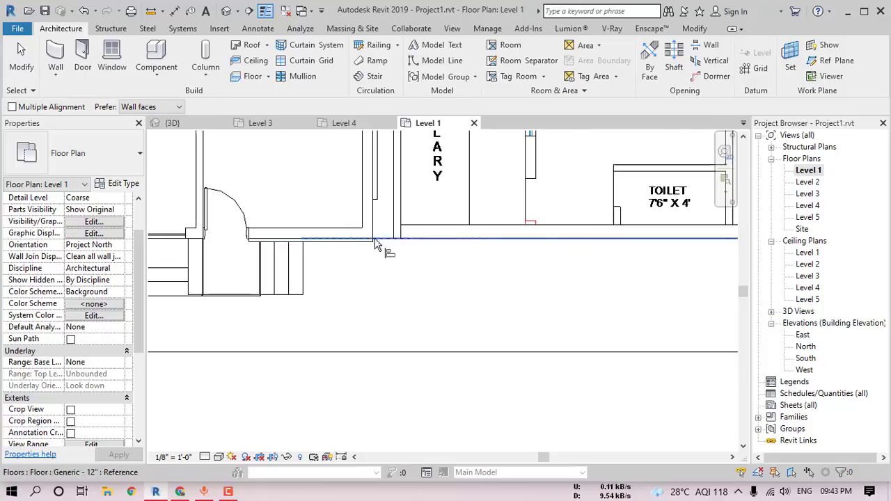
Start a new Level 1 floor with a rectangle about 136' by 40' from the house's front-left corner to the strip's left end.
left_click(227, 11)
scroll(389, 230, "up", 5)
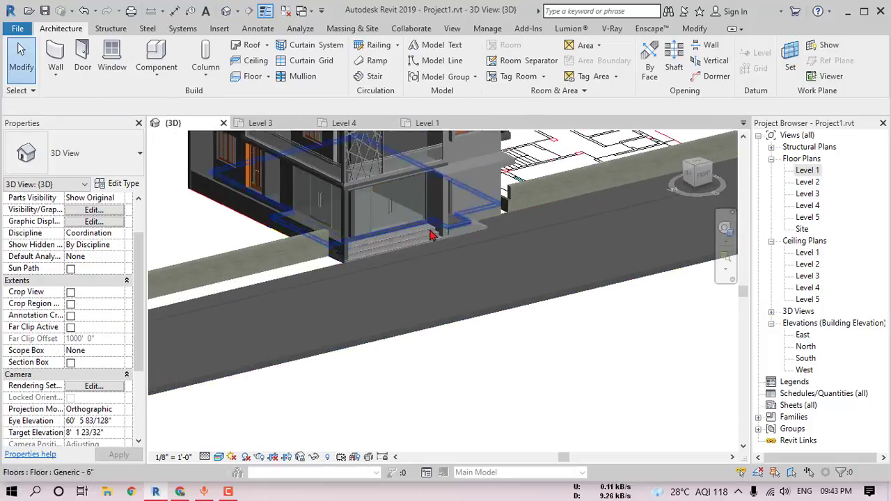
middle_click_drag(431, 235, 446, 253, "shift")
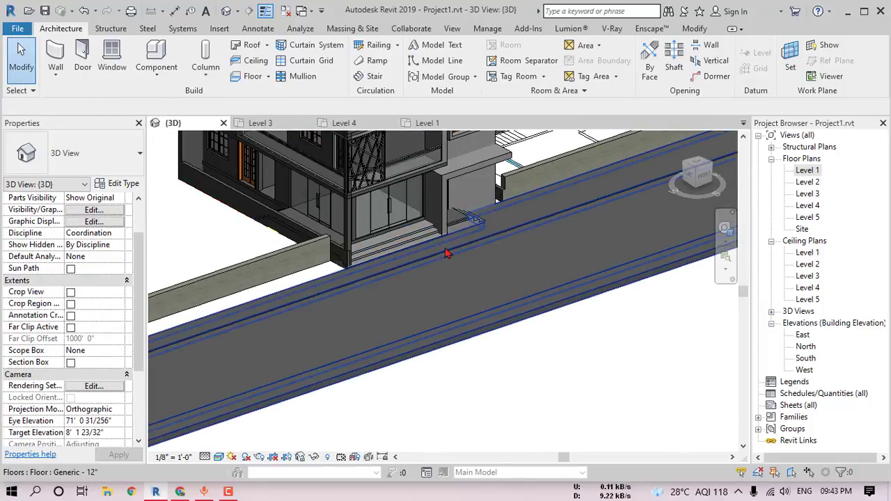
double_click(809, 172)
left_click(253, 76)
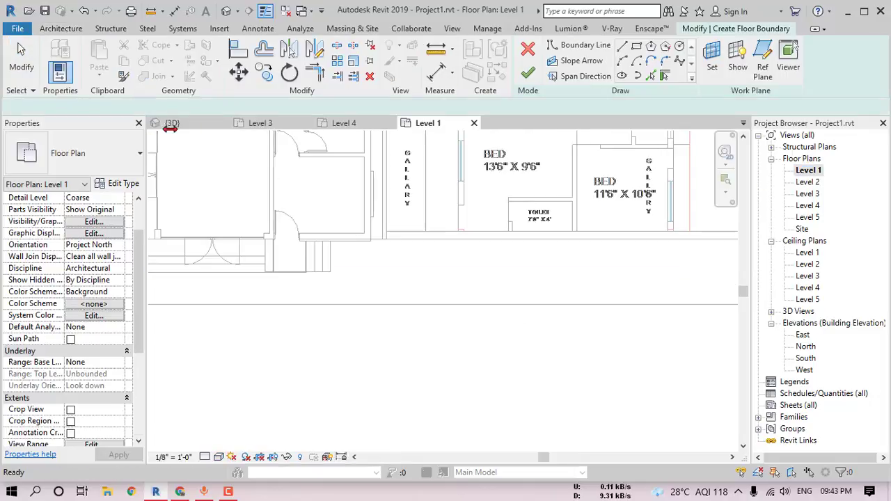
scroll(284, 257, "down", 4)
scroll(569, 330, "up", 5)
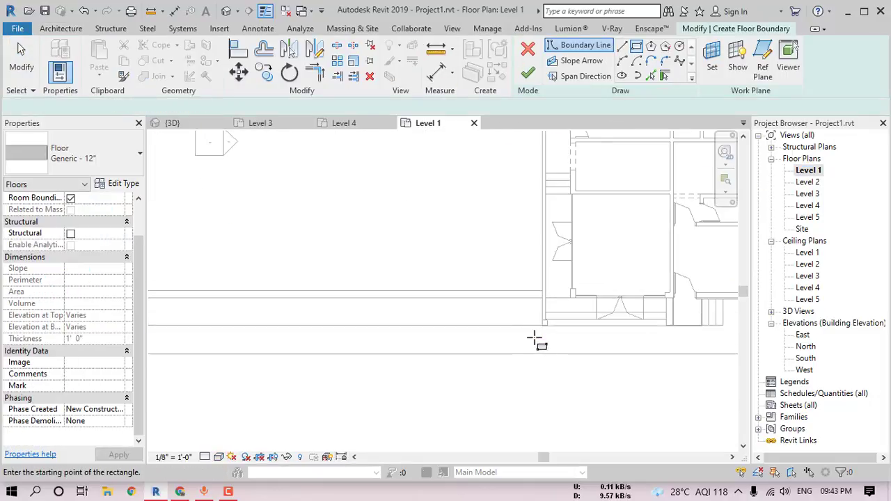
left_click(554, 305)
scroll(437, 265, "down", 6)
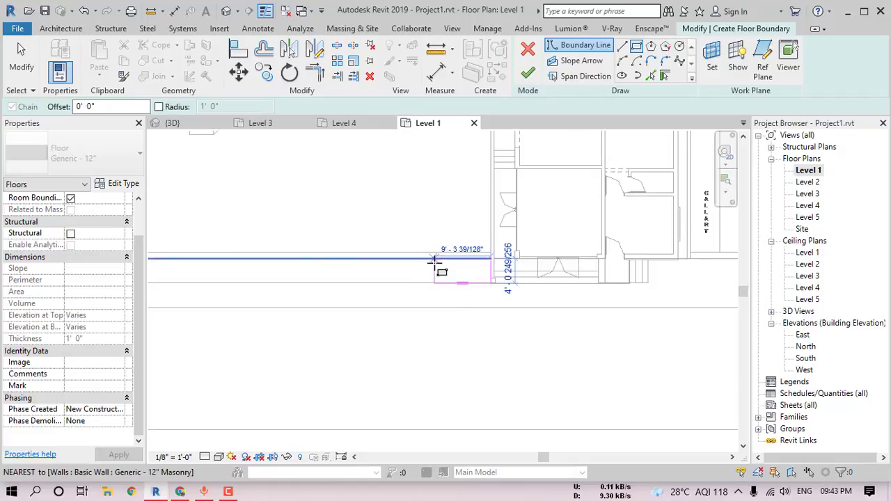
middle_click_drag(412, 260, 518, 334)
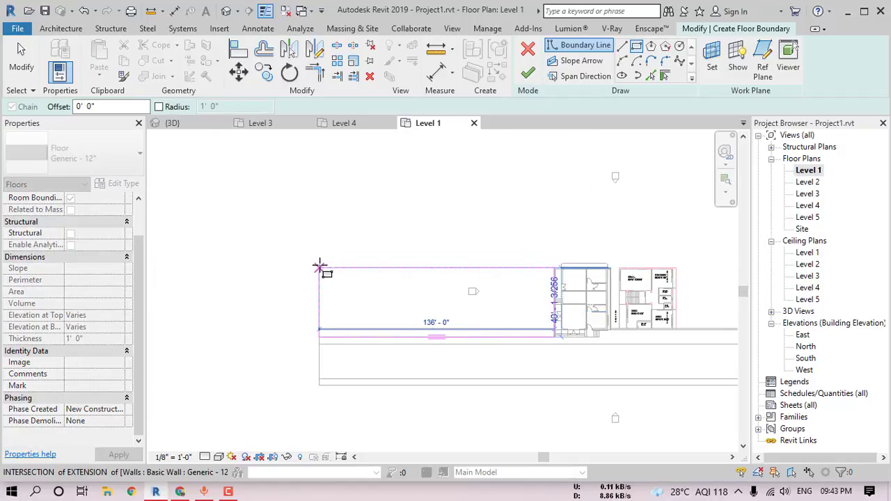
Add a second boundary rectangle from the rear end of the side wall right of the house to the near strip's top-right corner.
middle_click_drag(597, 286, 417, 249)
scroll(398, 235, "up", 8)
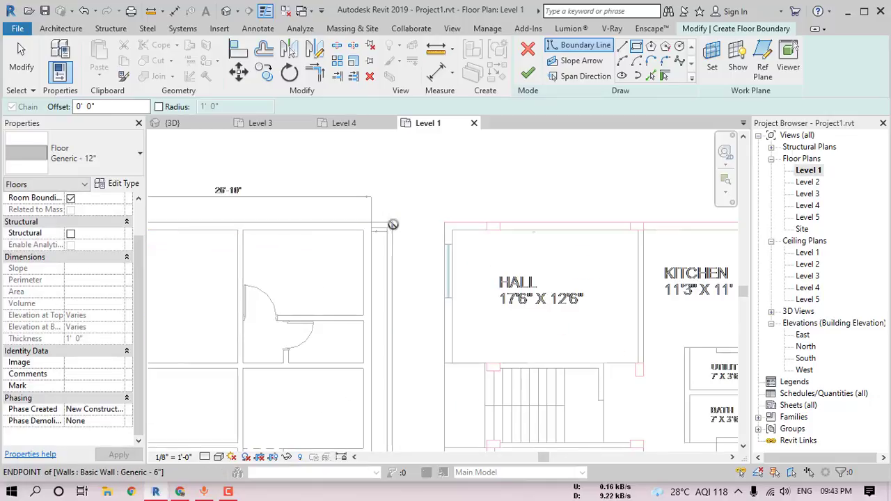
left_click(393, 224)
scroll(435, 270, "down", 7)
middle_click_drag(606, 336, 397, 264)
scroll(429, 260, "up", 5)
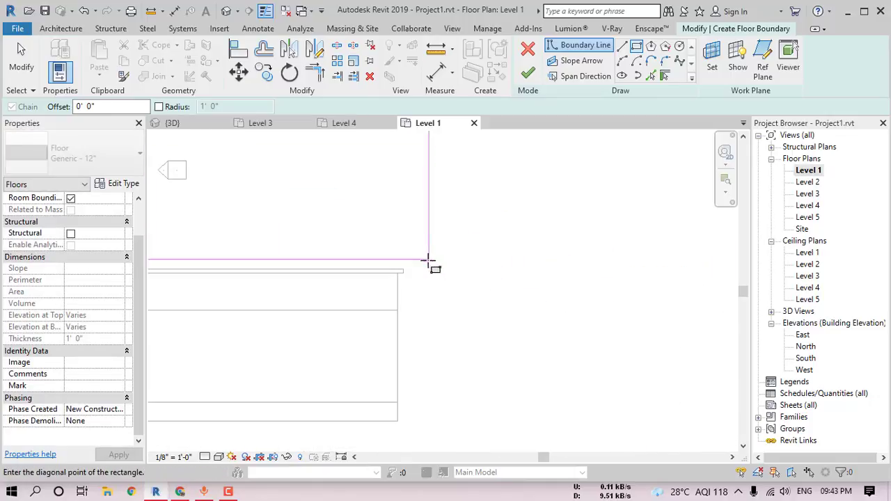
left_click(397, 273)
scroll(400, 320, "down", 3)
middle_click_drag(391, 357, 701, 254)
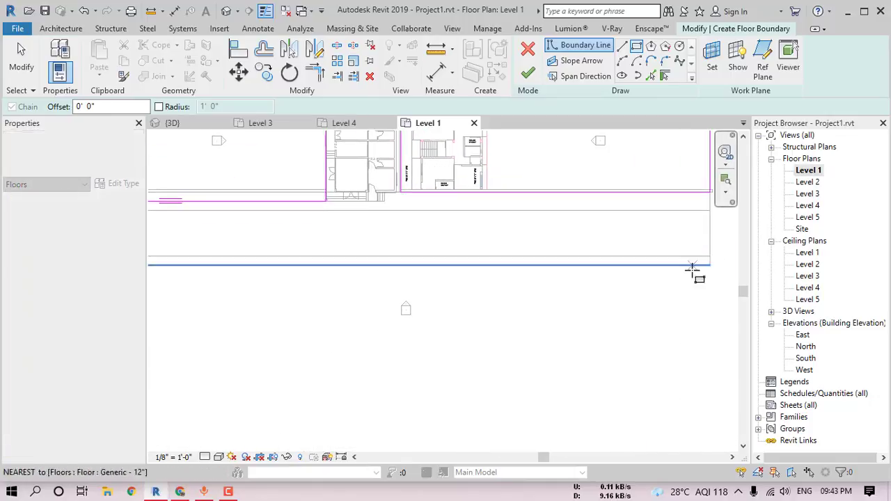
Add a third boundary rectangle about 304' by 55' along the far strip's outer edge, finish the floor and inspect it in 3D.
left_click(710, 266)
scroll(623, 284, "down", 2)
left_click(305, 339)
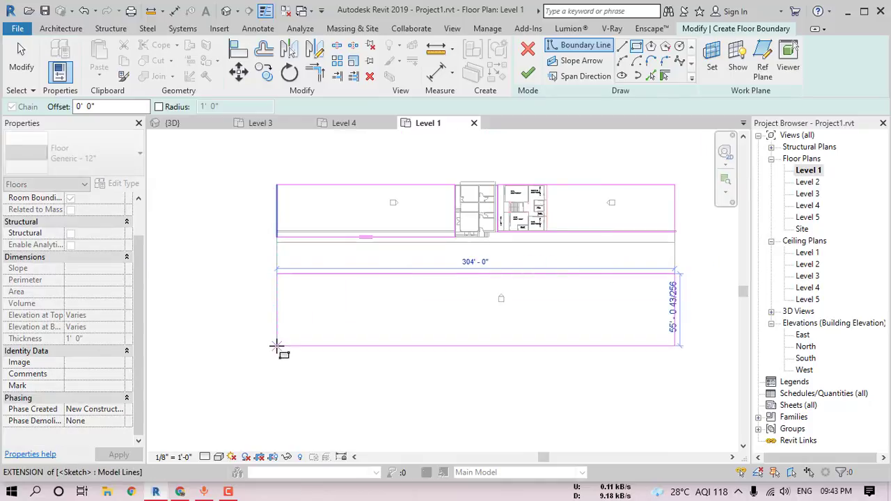
left_click(527, 73)
left_click(226, 12)
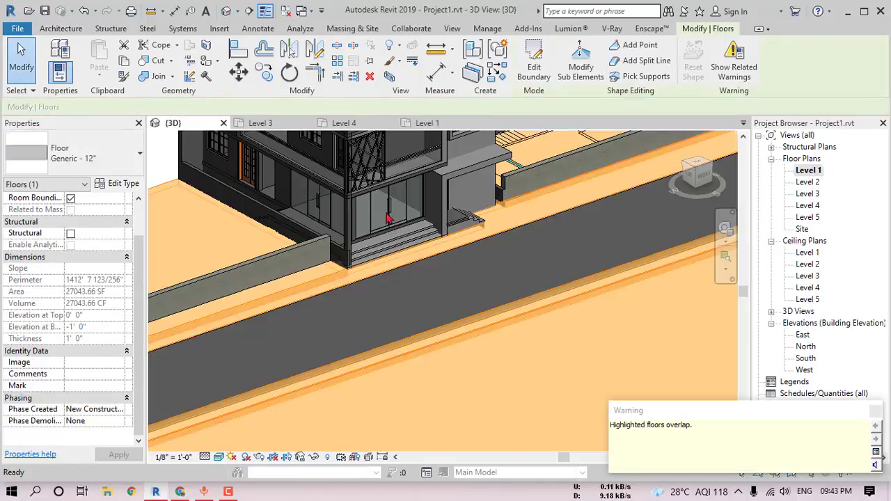
key("Escape")
scroll(445, 278, "up", 1)
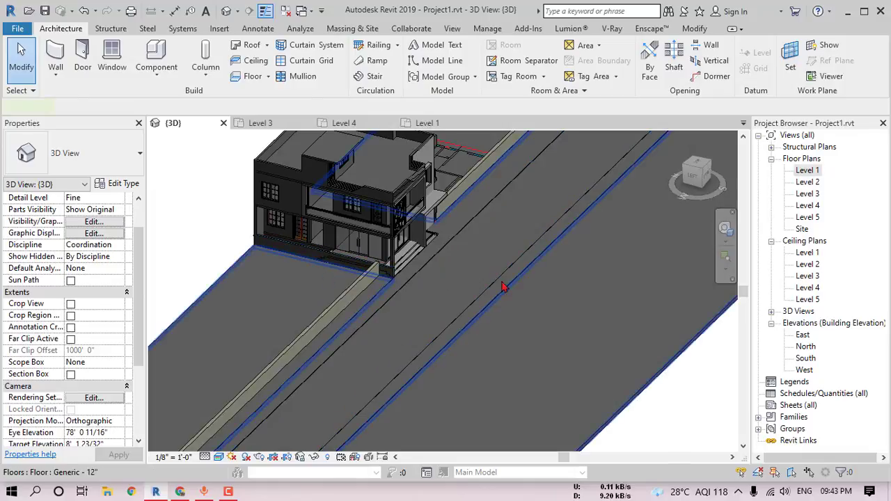
left_click(502, 282)
middle_click_drag(503, 282, 401, 306, "shift")
middle_click_drag(411, 240, 541, 283)
scroll(499, 295, "up", 4)
scroll(472, 255, "down", 2)
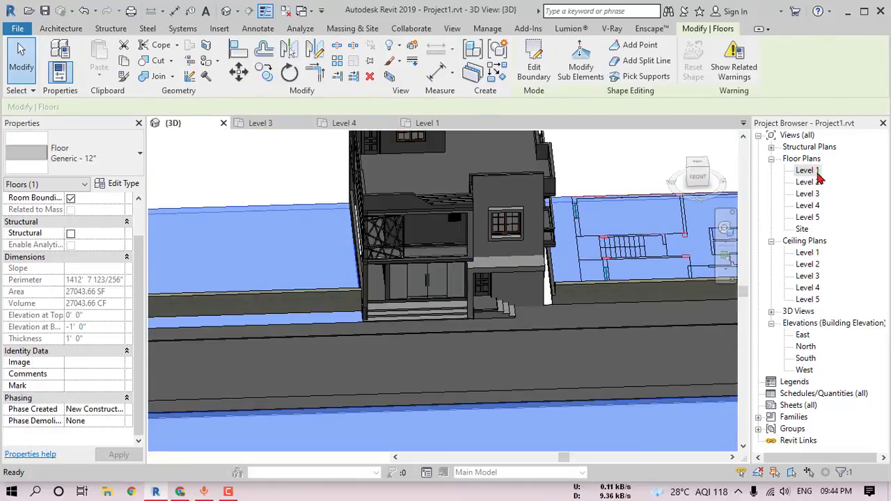
Start another Generic - 12" floor on Level 1 with a boundary rectangle in the narrow passage along the house's left side, ending at the steps.
double_click(805, 171)
key("Escape")
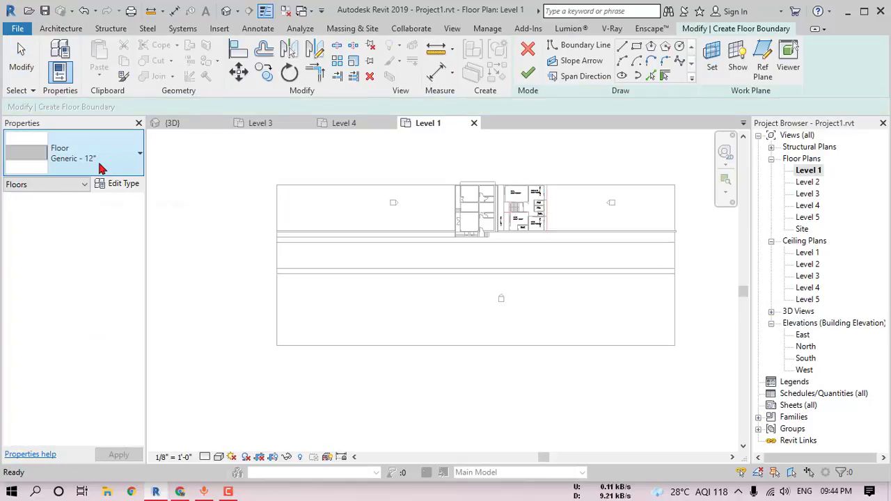
left_click(99, 169)
left_click(70, 261)
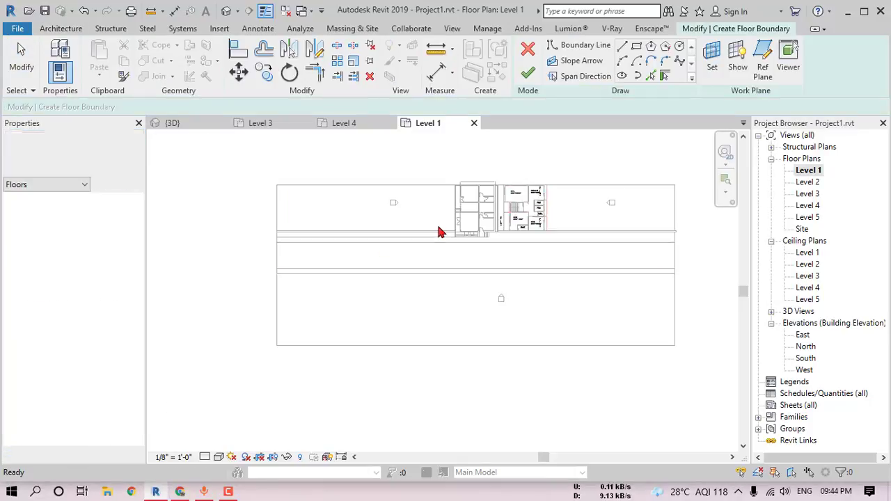
scroll(456, 210, "up", 1)
scroll(471, 183, "up", 2)
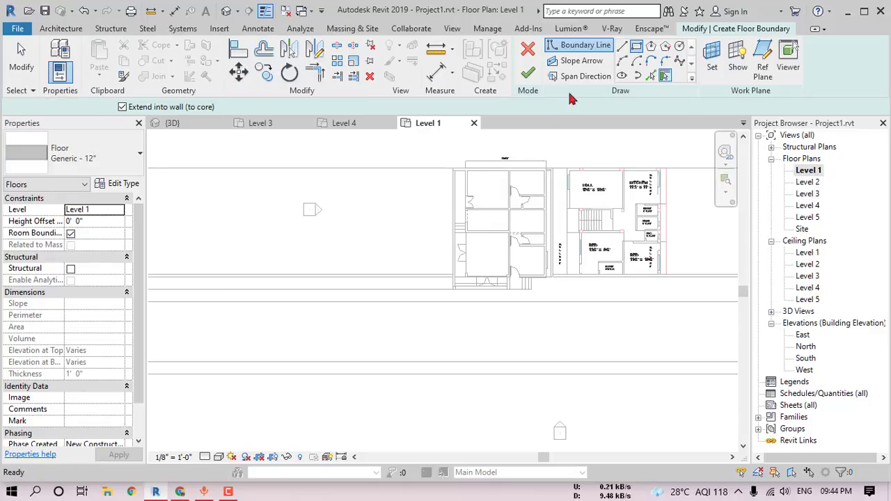
scroll(459, 172, "up", 4)
scroll(455, 328, "up", 4)
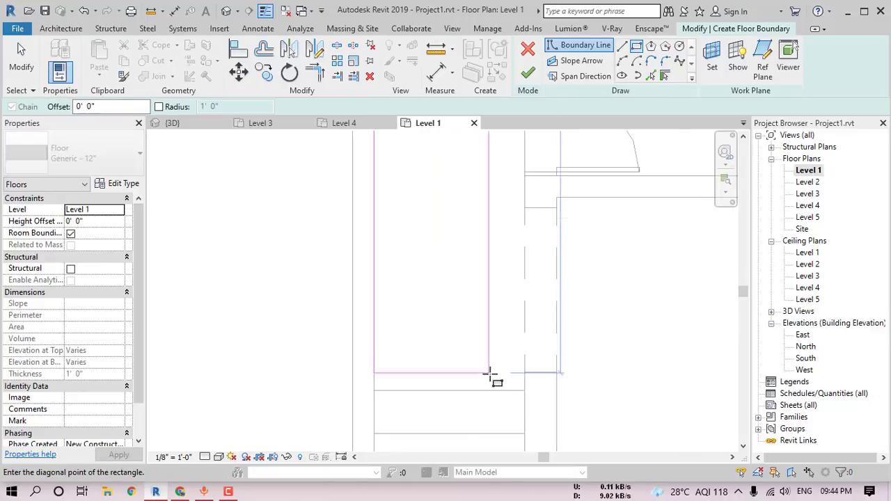
left_click(525, 390)
Add a second boundary rectangle filling the gap between the house's right wall and the side wall, and finish the floor.
scroll(390, 321, "down", 4)
middle_click_drag(591, 298, 243, 339)
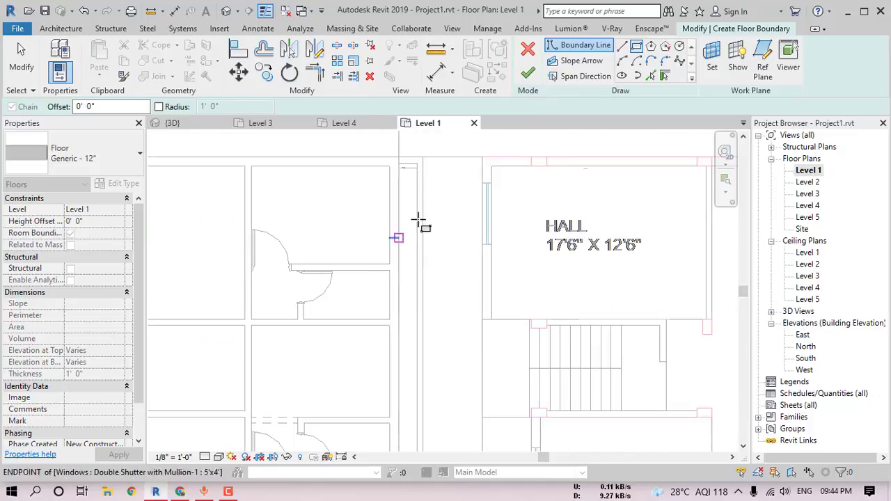
scroll(421, 199, "up", 2)
scroll(388, 265, "down", 3)
middle_click_drag(388, 402, 437, 141)
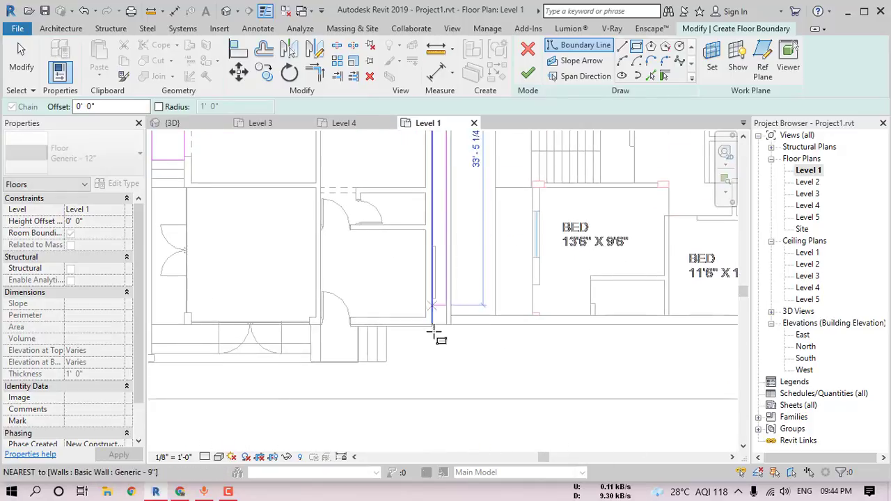
scroll(443, 310, "up", 4)
left_click(424, 356)
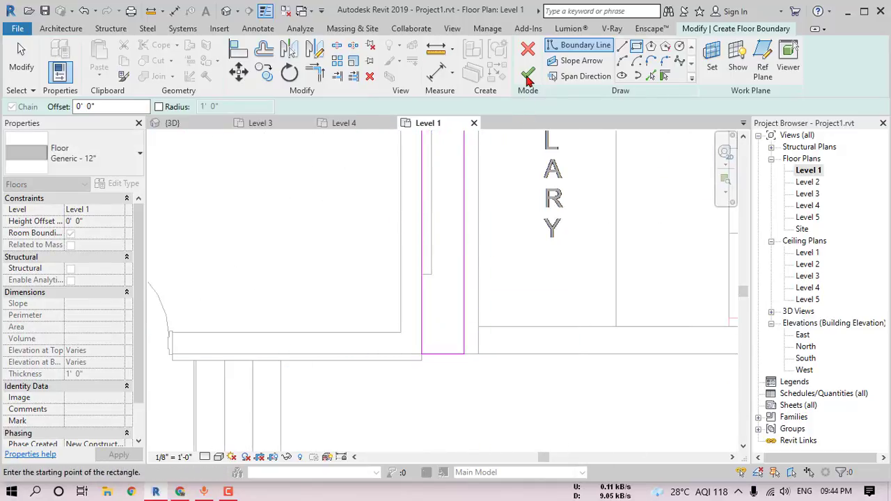
left_click(527, 74)
left_click(226, 11)
scroll(392, 241, "down", 3)
key("Escape")
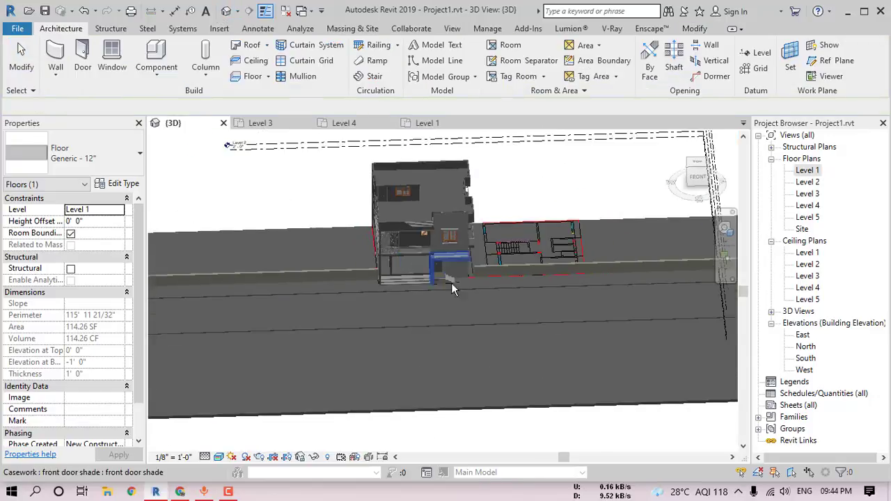
Start an in-place model in the Casework category in 3D for the trim around the top roof slab, keeping the default name.
middle_click_drag(452, 286, 477, 285, "shift")
scroll(516, 310, "down", 1)
middle_click_drag(523, 313, 513, 310)
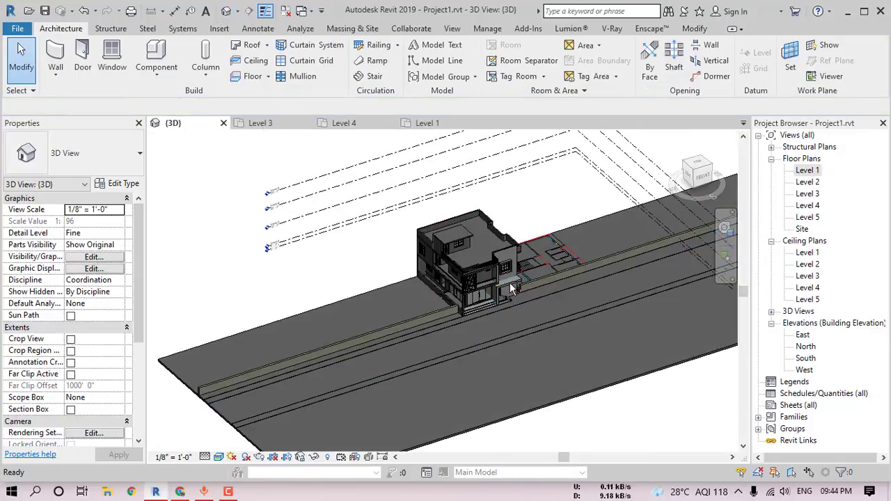
scroll(487, 296, "up", 6)
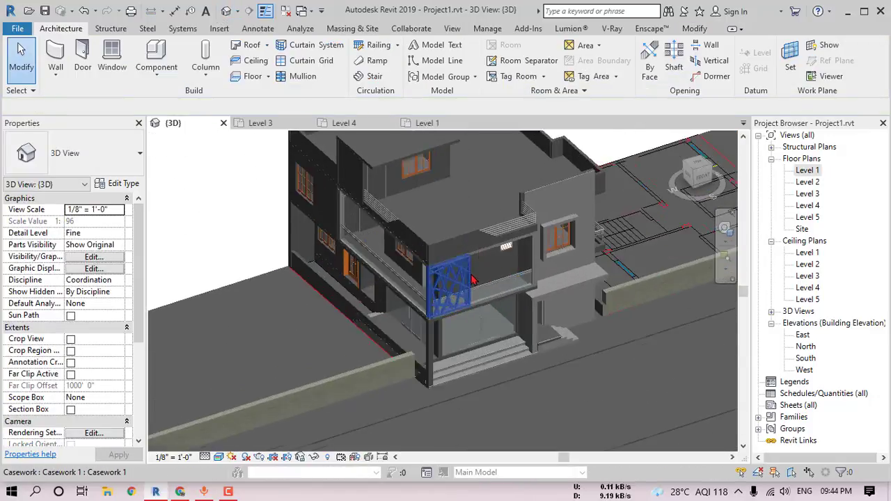
scroll(386, 272, "up", 3)
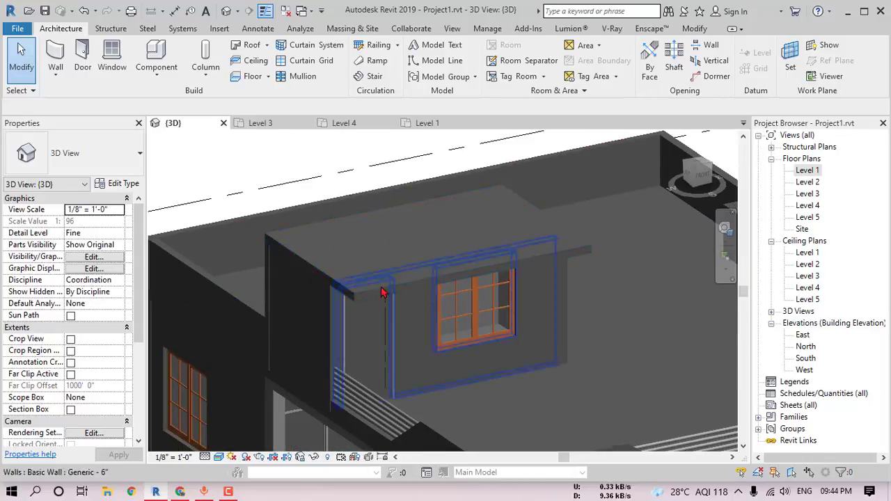
left_click(476, 251)
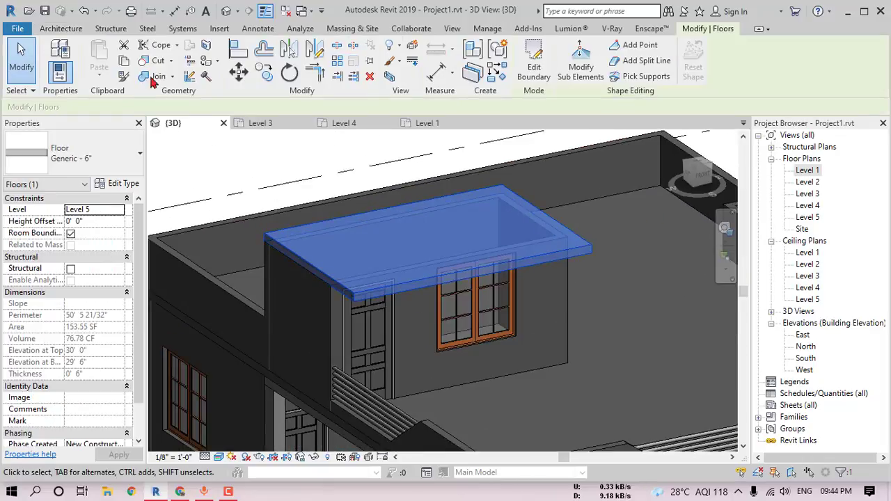
left_click(60, 28)
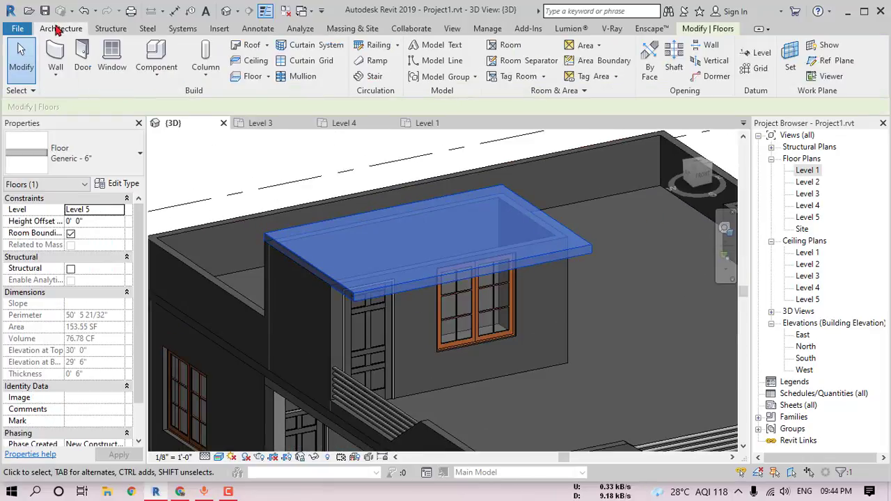
left_click(157, 76)
left_click(172, 130)
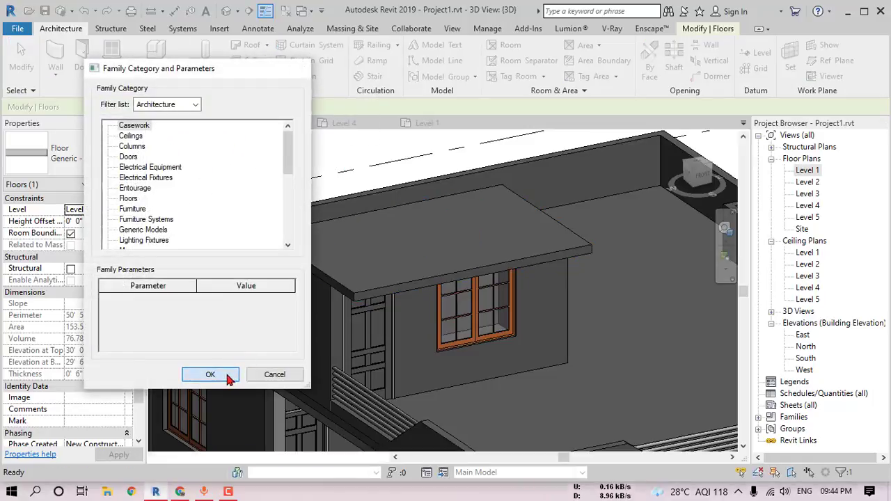
left_click(229, 375)
left_click(403, 209)
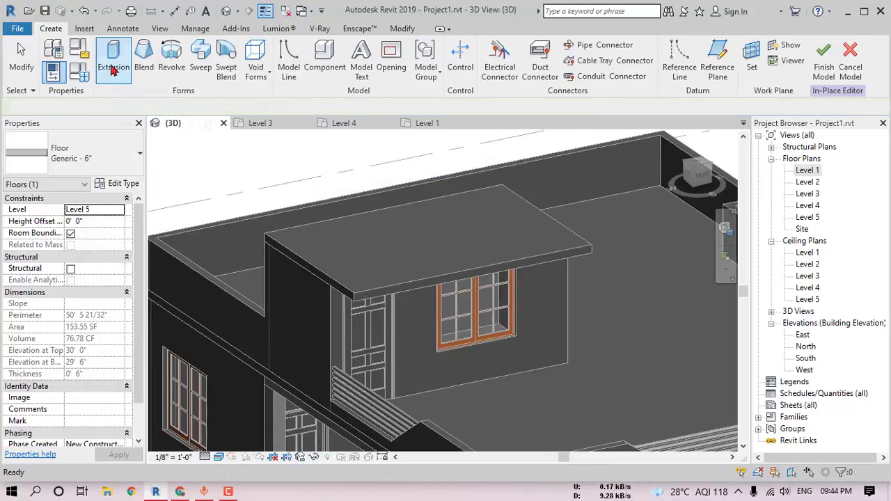
Start a Sweep and pick the top edges around the uppermost roof slab as its path.
left_click(111, 70)
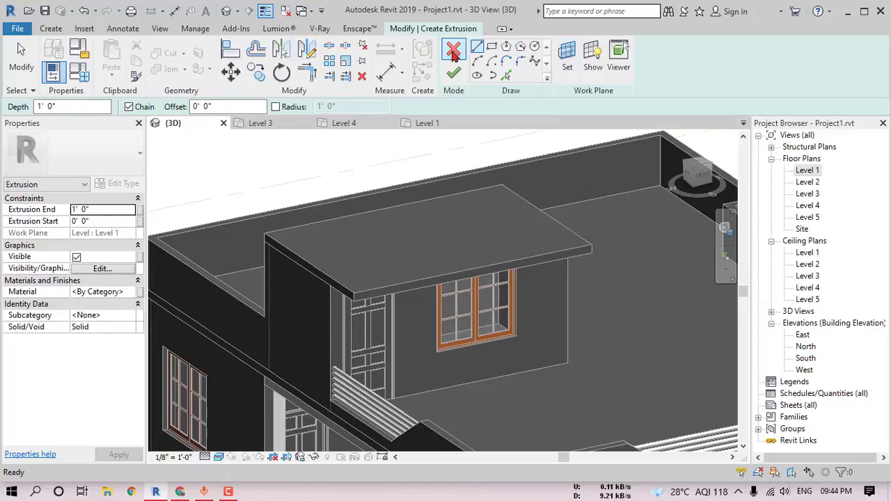
left_click(453, 54)
left_click(51, 29)
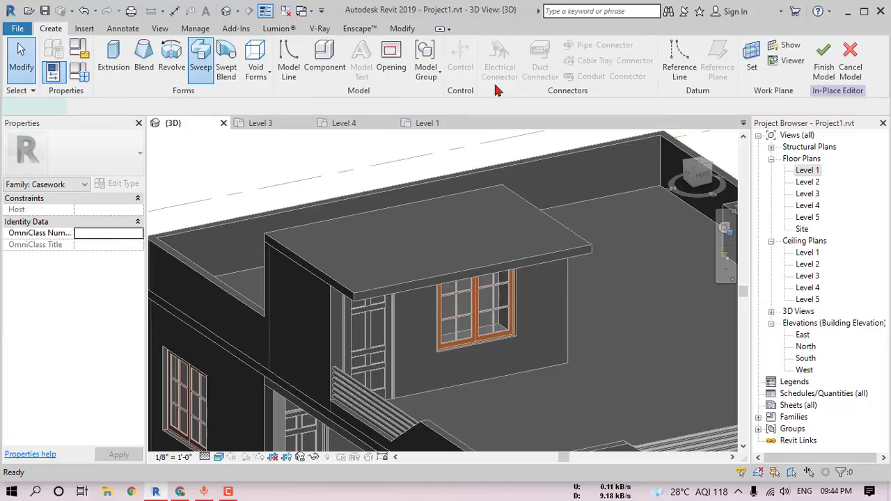
left_click(567, 70)
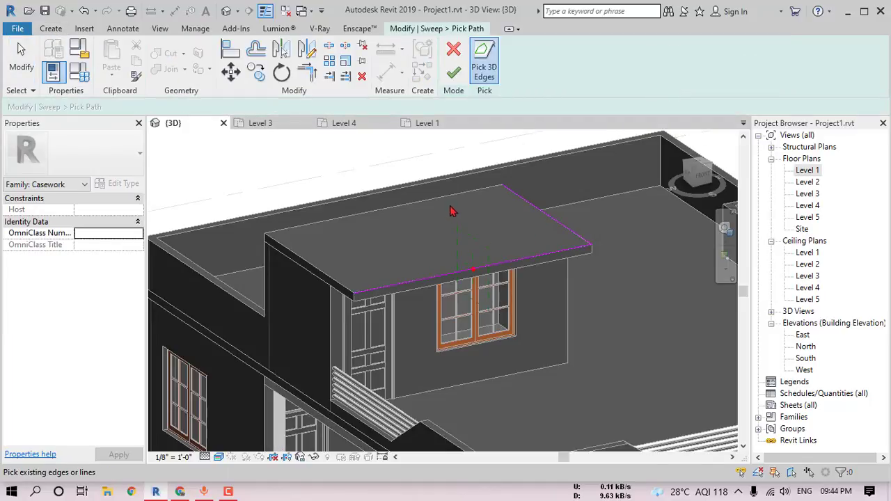
left_click(319, 265)
left_click(453, 73)
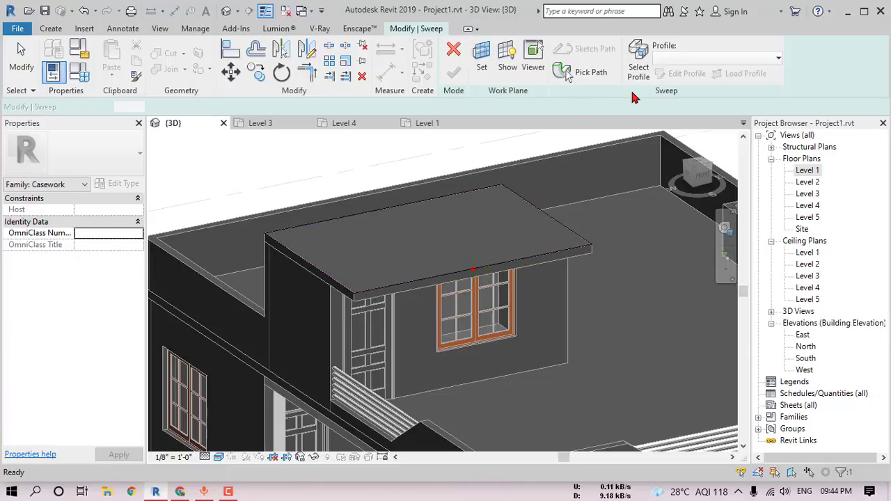
Sketch the profile's outer lines from the path point: about 2' inward over the slab, 1'-6" up, 2' back out and 5" down.
scroll(465, 271, "up", 6)
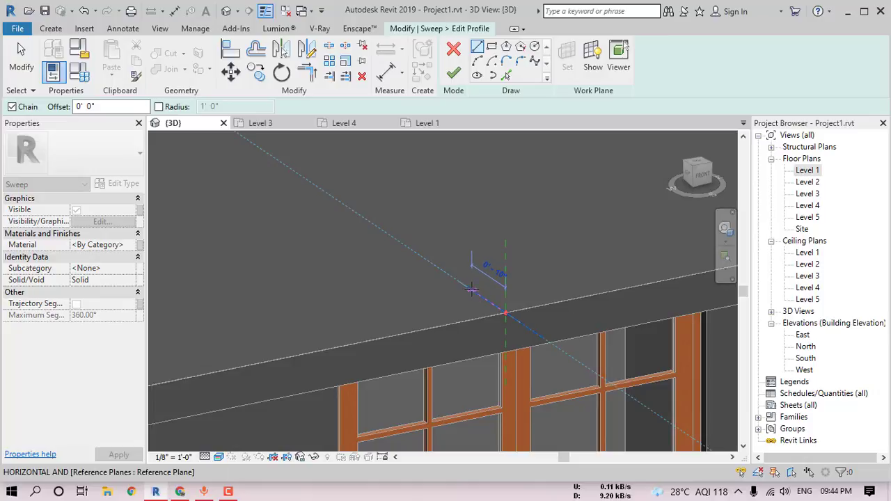
left_click(423, 258)
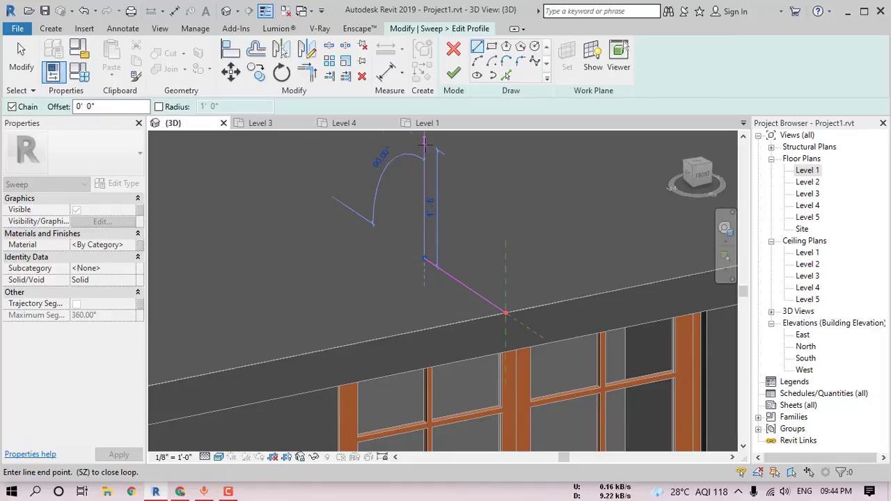
left_click(424, 142)
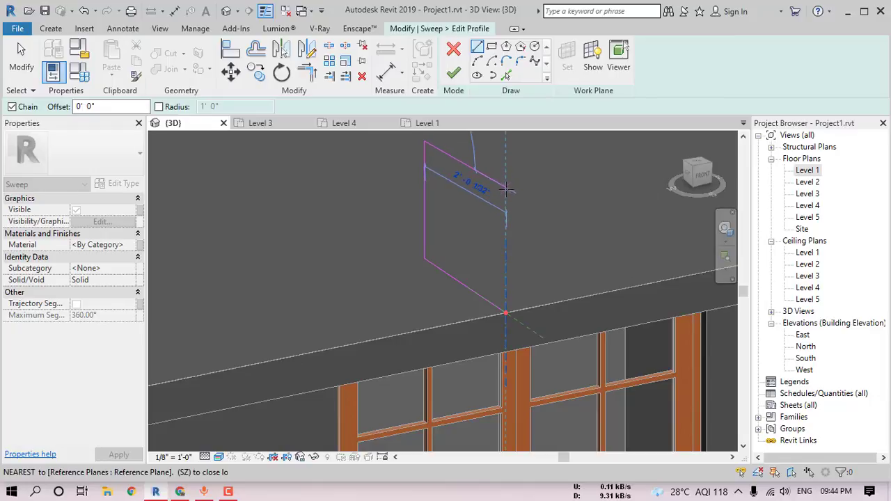
left_click(505, 195)
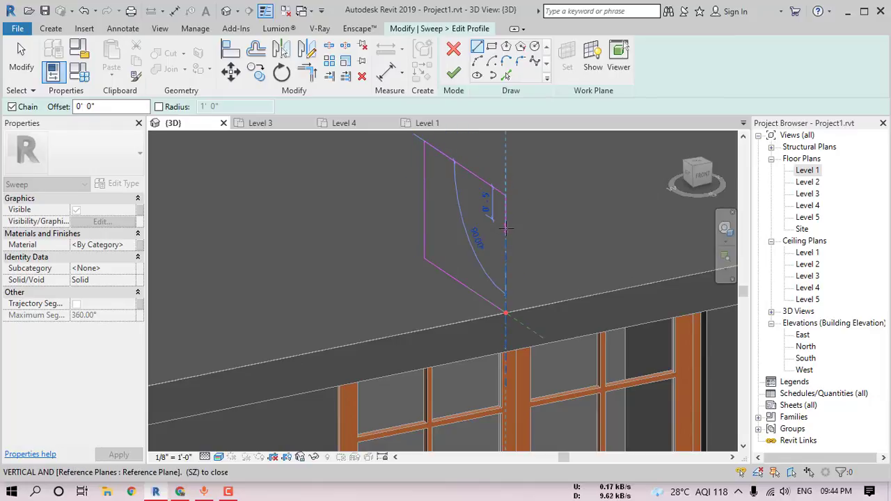
left_click(506, 231)
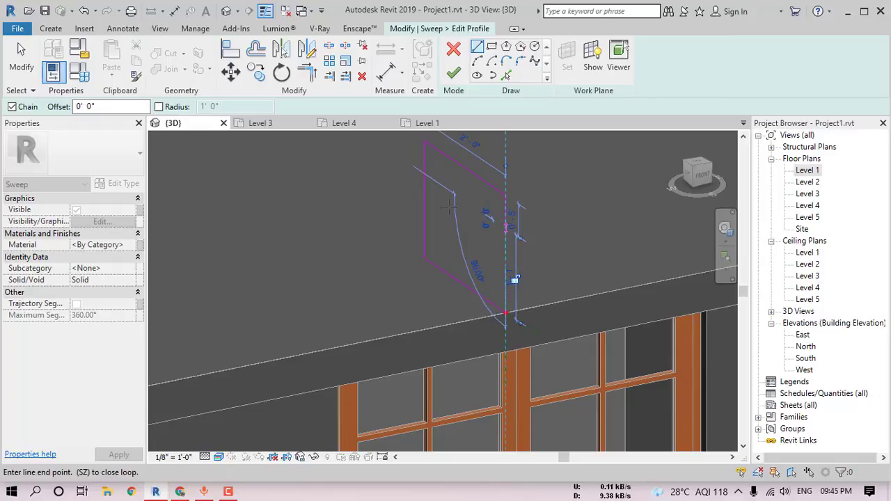
Close the sweep profile as a C shape with a front recess about 1'-3" deep and 8" high.
left_click(452, 193)
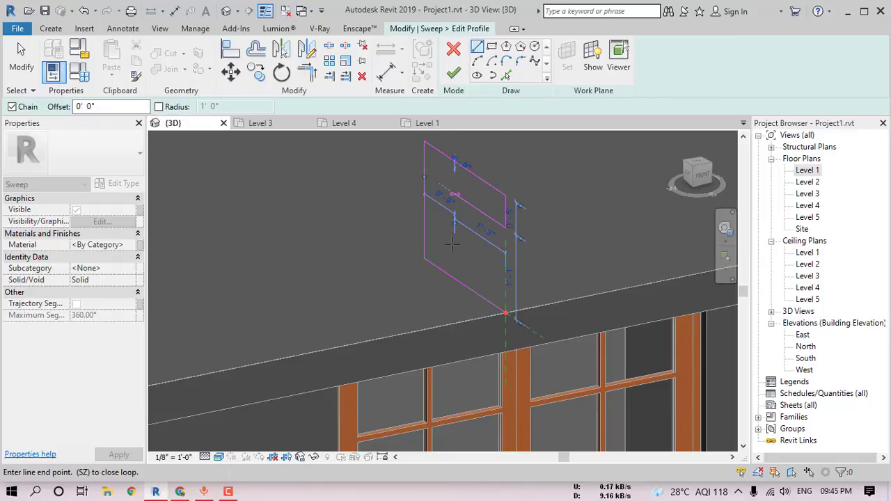
left_click(454, 247)
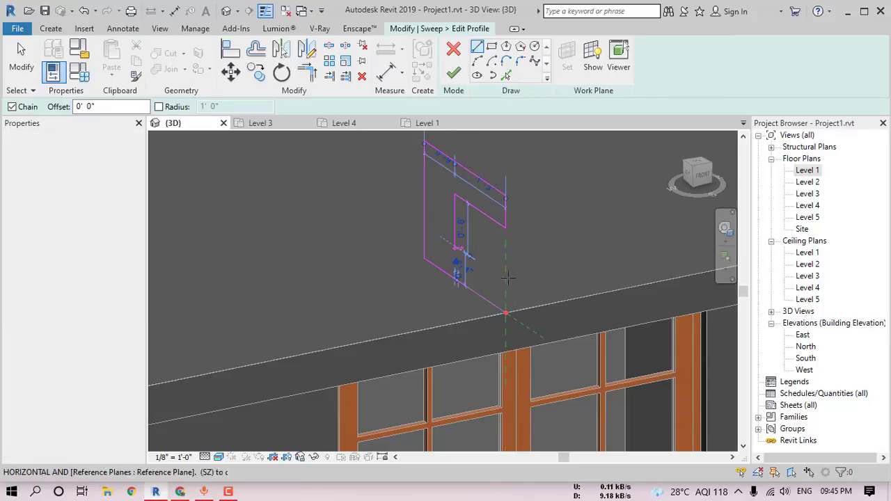
left_click(505, 279)
left_click(505, 312)
key("Escape")
key("Escape")
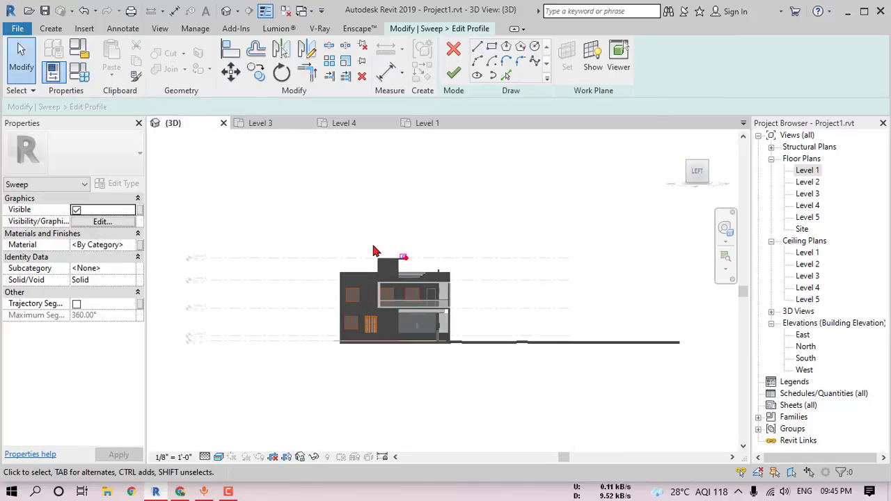
Check the profile sketch from the left side and finish the profile and the sweep around the top roof slab.
scroll(450, 278, "up", 7)
left_click(449, 277)
scroll(450, 282, "up", 2)
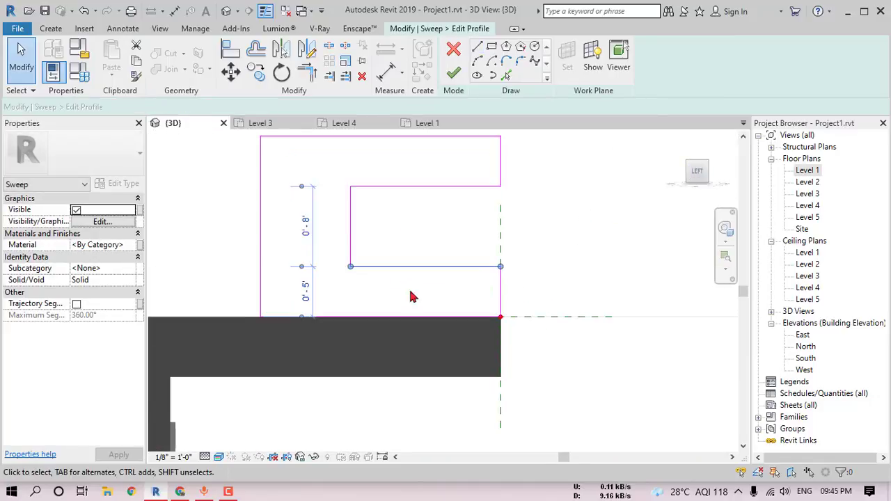
scroll(336, 227, "down", 2)
key("Escape")
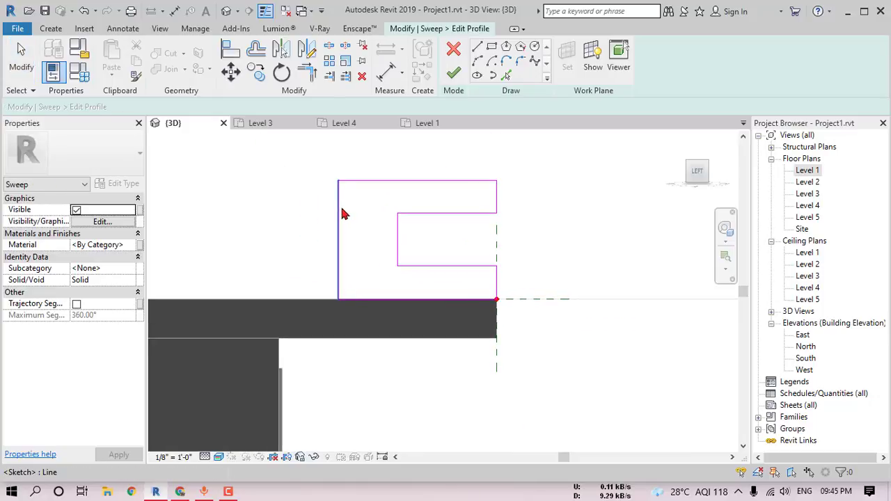
left_click(454, 72)
left_click(453, 73)
scroll(473, 272, "down", 7)
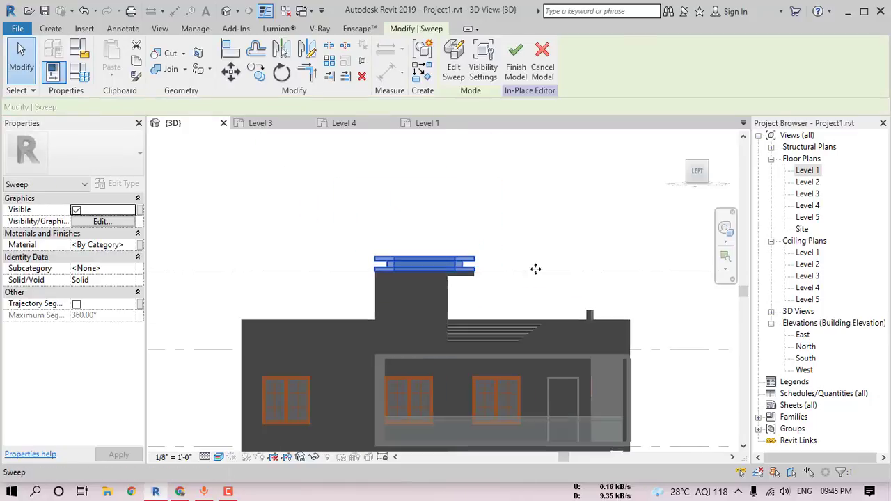
middle_click_drag(535, 269, 424, 299, "shift")
left_click(424, 299)
scroll(424, 299, "up", 3)
middle_click_drag(530, 311, 436, 229, "shift")
scroll(417, 234, "down", 3)
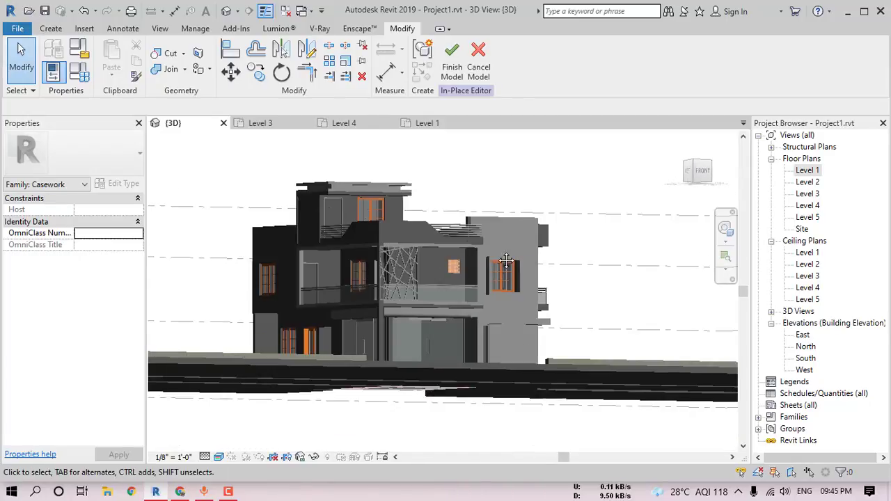
Finish the in-place model of the trim around the top roof slab.
middle_click_drag(505, 260, 521, 309, "shift")
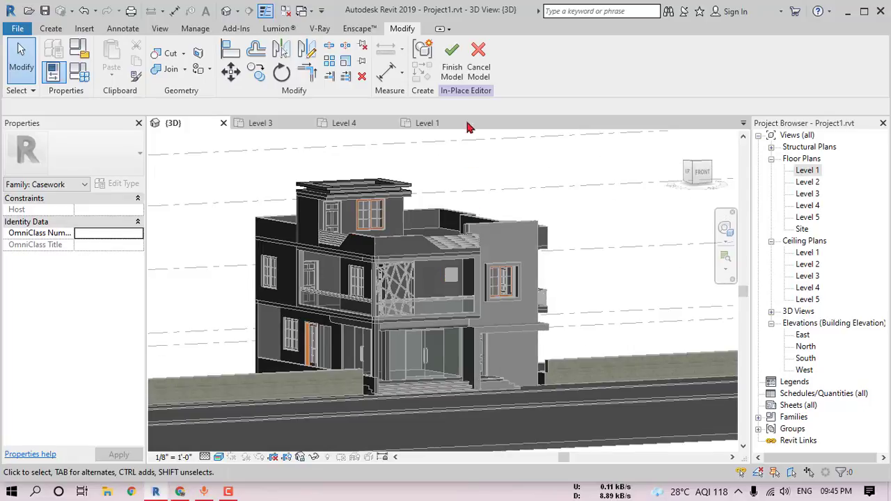
left_click(446, 75)
middle_click_drag(600, 285, 564, 278)
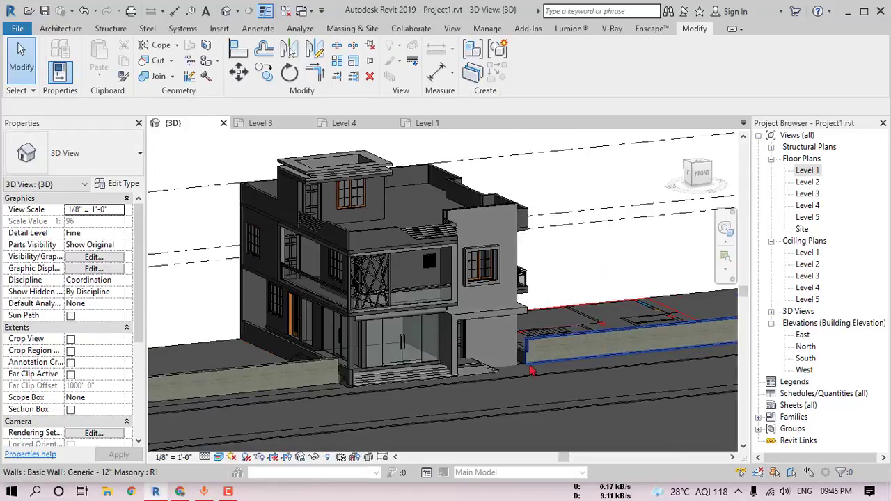
Increase the unconnected height of the low Generic - 6" side wall between the entrance steps and the neighbouring block wall.
scroll(530, 370, "up", 8)
left_click(522, 340)
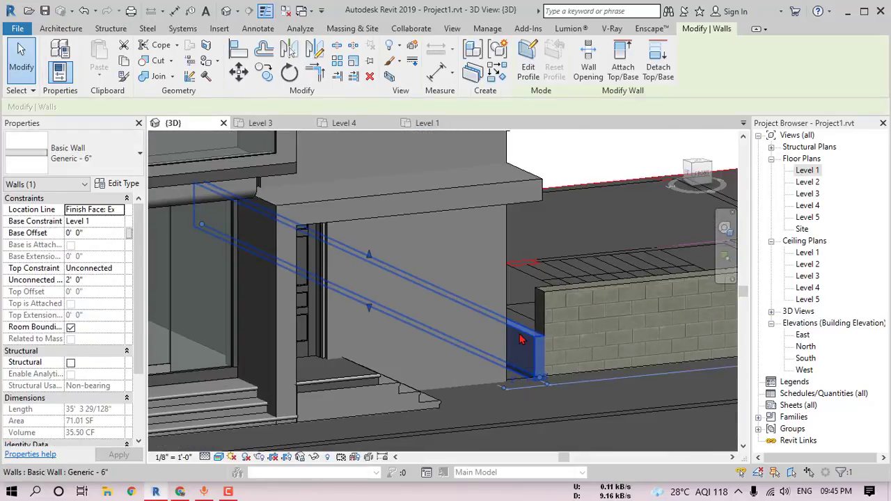
scroll(522, 340, "down", 5)
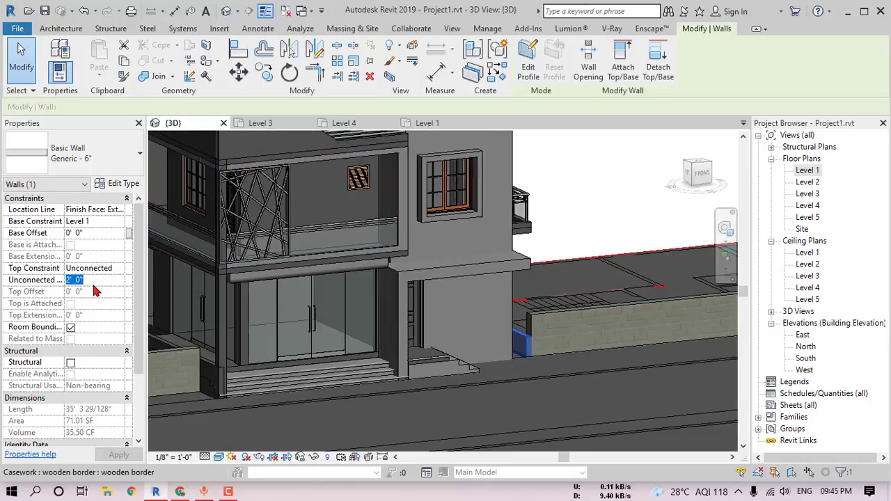
key("Escape")
scroll(525, 309, "up", 3)
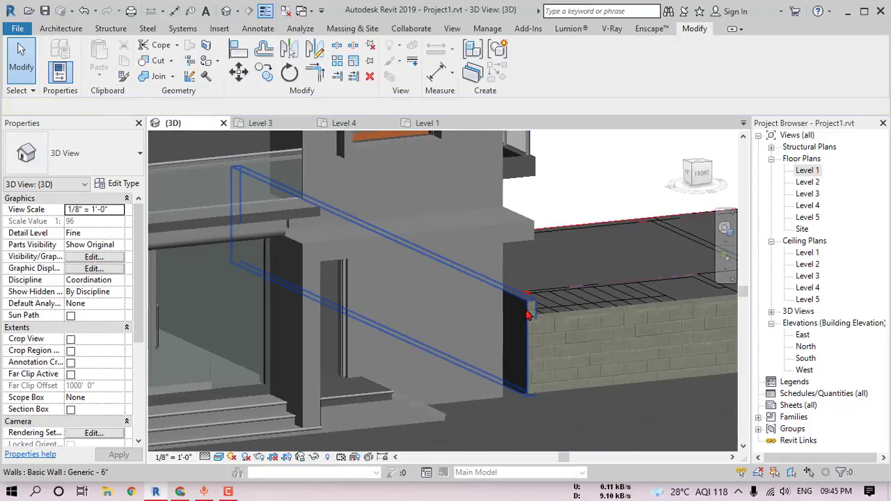
left_click(527, 309)
scroll(261, 300, "down", 2)
middle_click_drag(202, 304, 372, 300)
key("Escape")
Set the unconnected height of the Generic - 6" side wall on the house's balcony side to 5' 0".
middle_click_drag(263, 314, 243, 306)
left_click(246, 313)
left_click(243, 307)
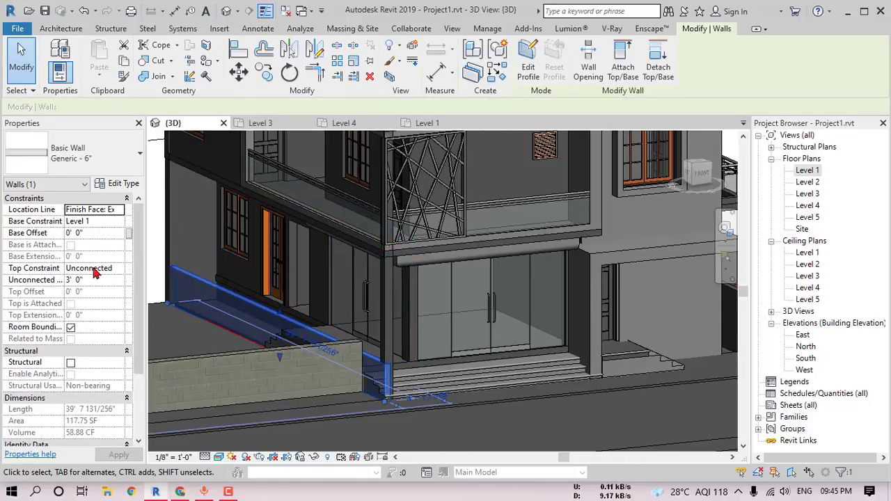
key("Return")
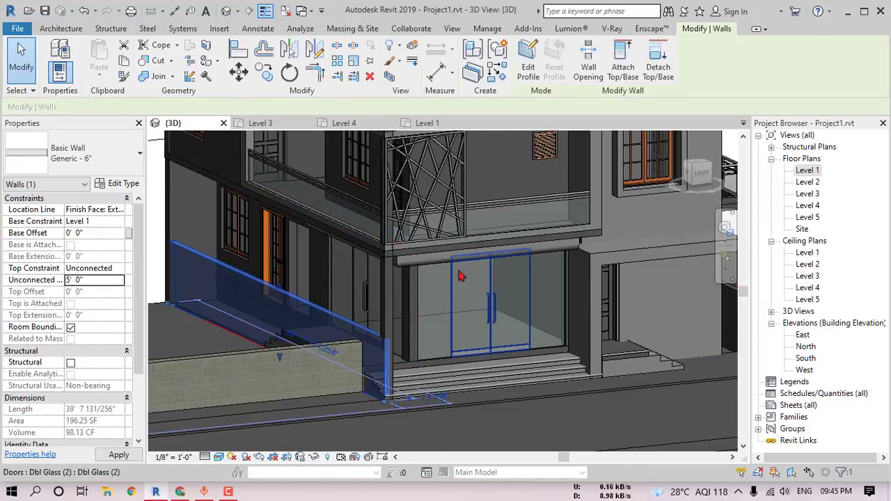
key("Escape")
Examine the house's front facade, balcony wall and raised side walls from several angles.
scroll(380, 300, "down", 2)
middle_click_drag(512, 303, 486, 314, "shift")
scroll(488, 314, "down", 2)
middle_click_drag(489, 313, 501, 309)
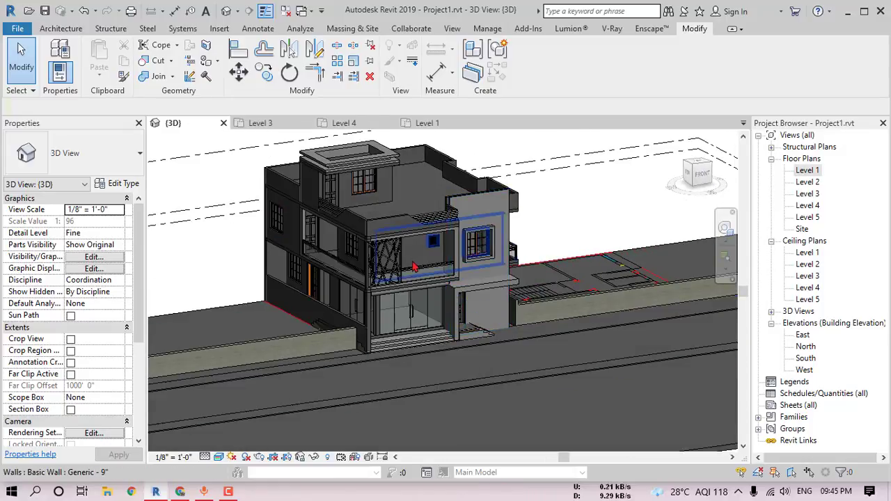
middle_click_drag(444, 269, 382, 251, "shift")
scroll(381, 251, "up", 3)
left_click(431, 233)
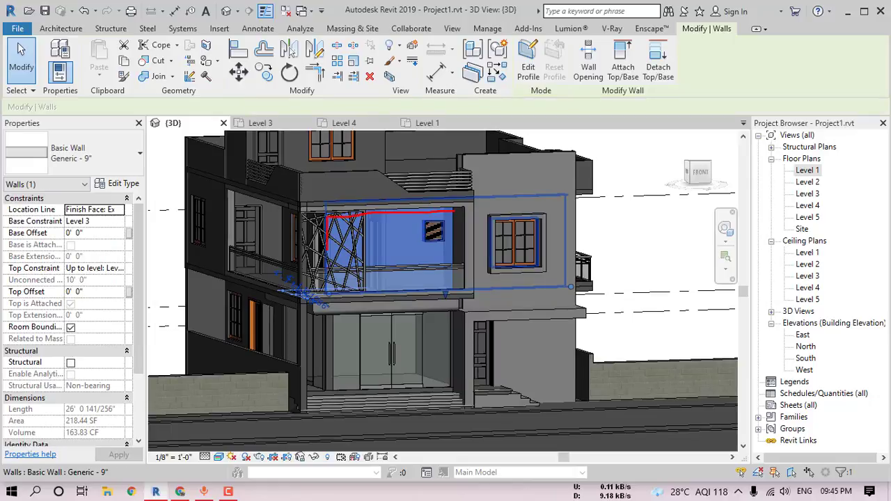
middle_click_drag(422, 284, 531, 310, "shift")
key("Escape")
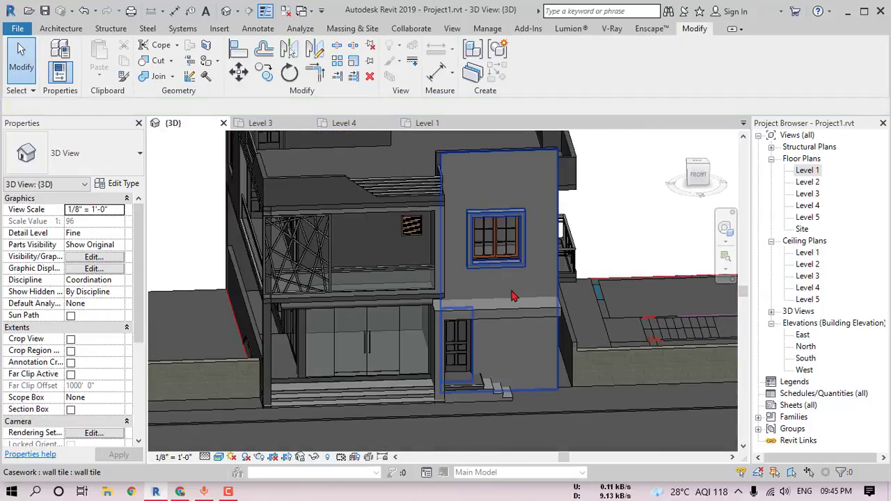
scroll(545, 284, "down", 2)
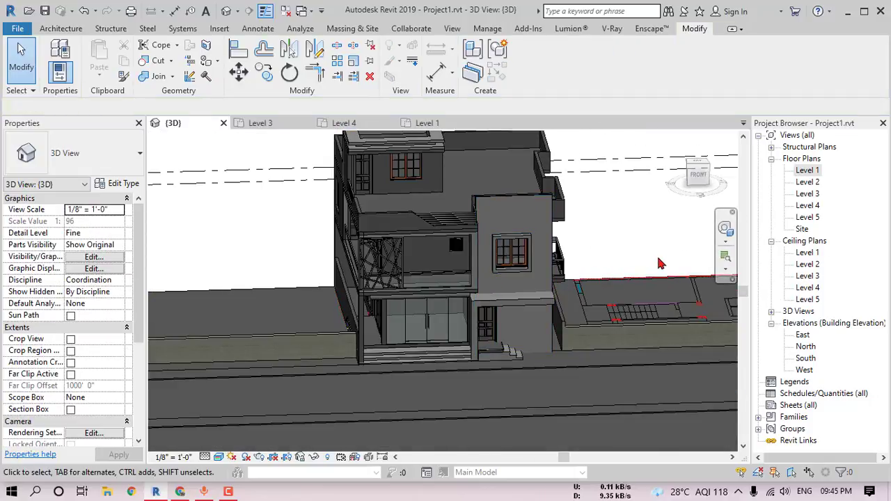
Place a perspective camera in the Level 2 plan straight in front of the house, aimed at the building.
double_click(807, 181)
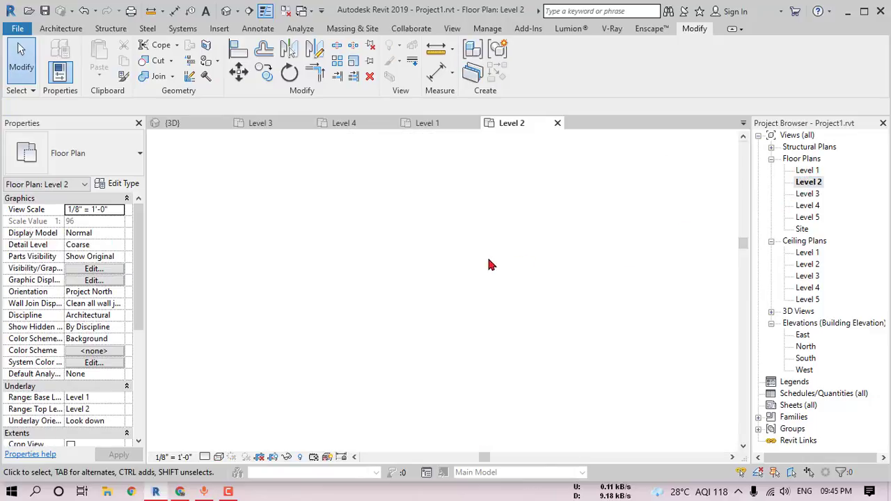
left_click(236, 11)
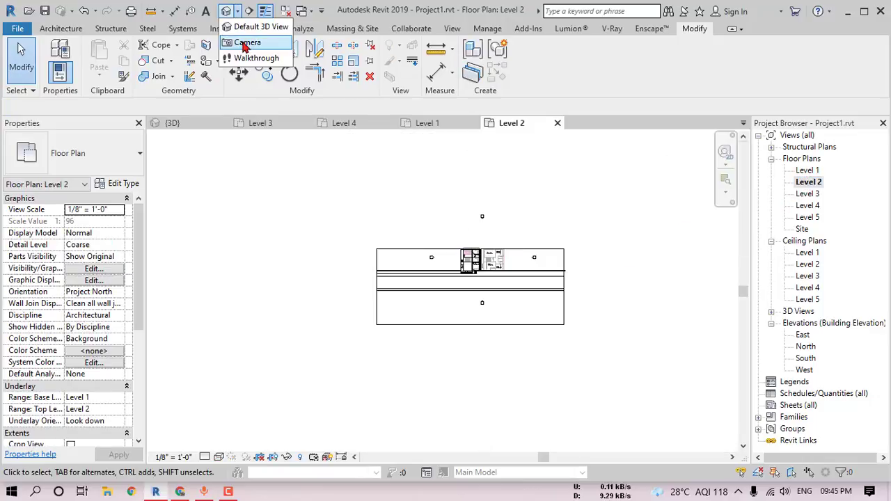
left_click(247, 40)
scroll(462, 327, "up", 2)
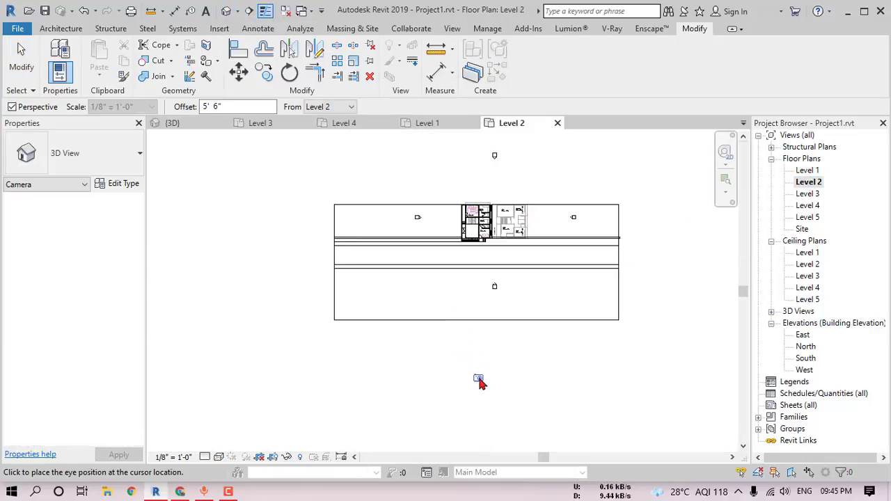
left_click(480, 203)
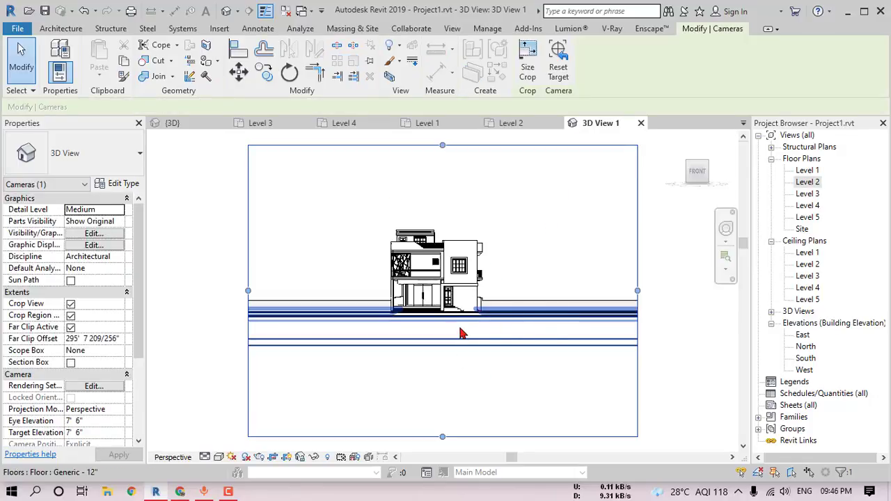
Adjust the focal length of the front camera view so the house fills more of the frame.
key("F8")
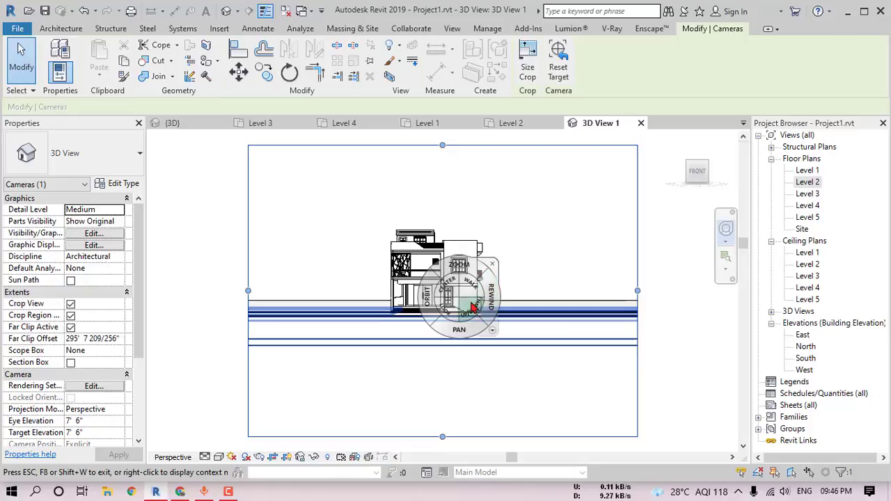
right_click(472, 307)
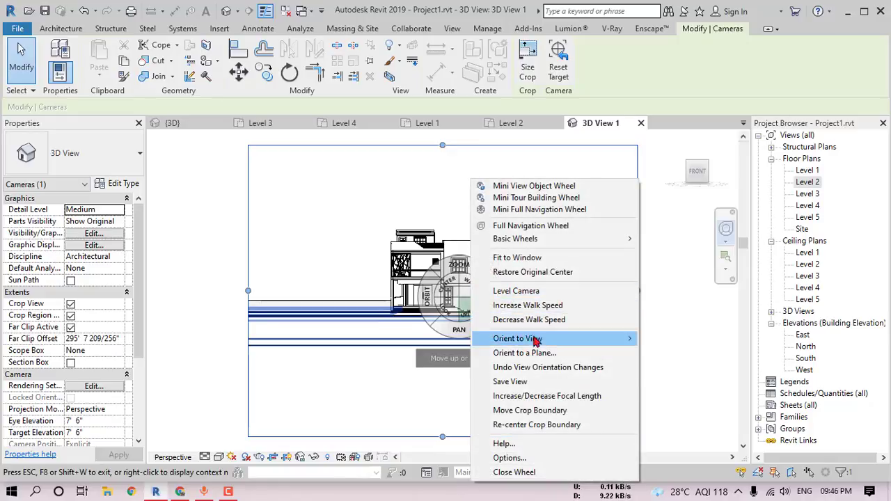
left_click(535, 397)
left_click_drag(448, 338, 460, 202)
left_click_drag(463, 256, 448, 282)
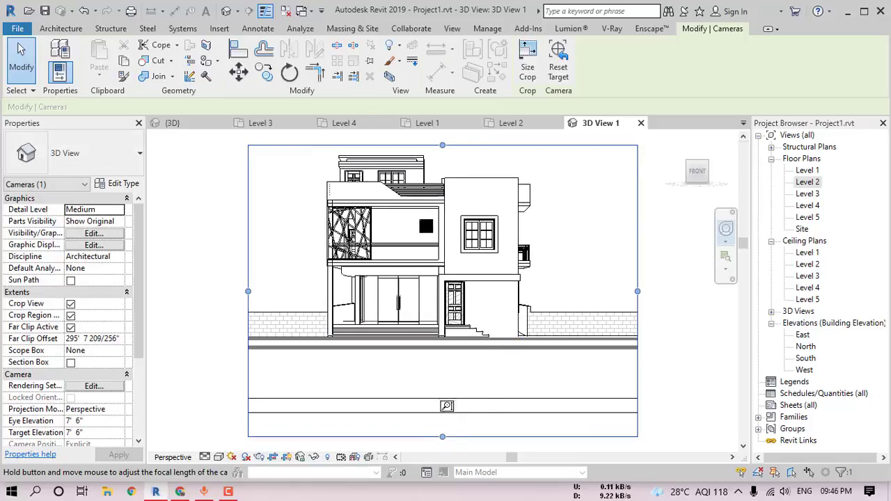
key("Escape")
key("Escape")
Tighten the front camera view's crop region around the house, trimming the foreground road and both sides.
left_click(443, 438)
left_click_drag(442, 437, 446, 369)
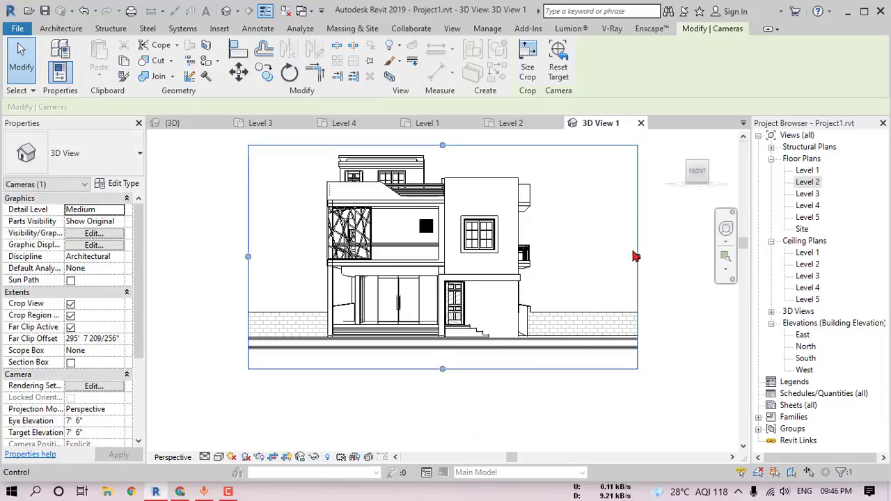
left_click_drag(636, 257, 562, 262)
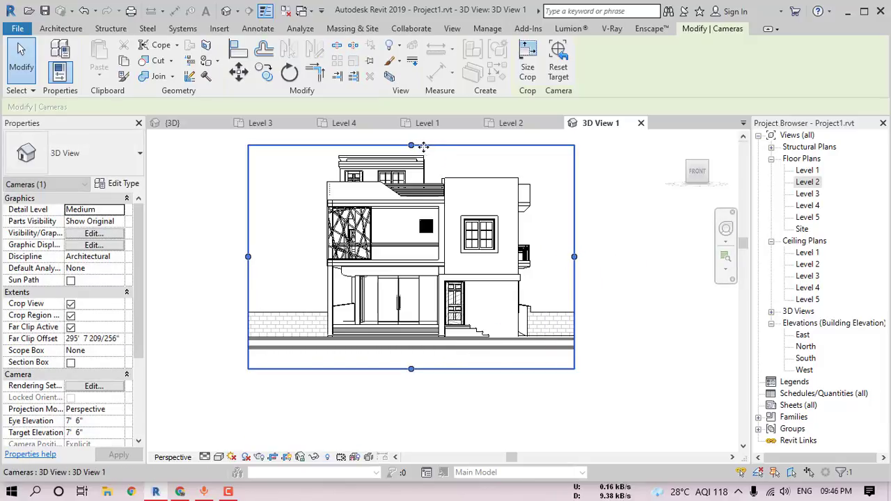
left_click_drag(412, 145, 412, 140)
left_click_drag(249, 258, 266, 259)
left_click_drag(249, 291, 266, 291)
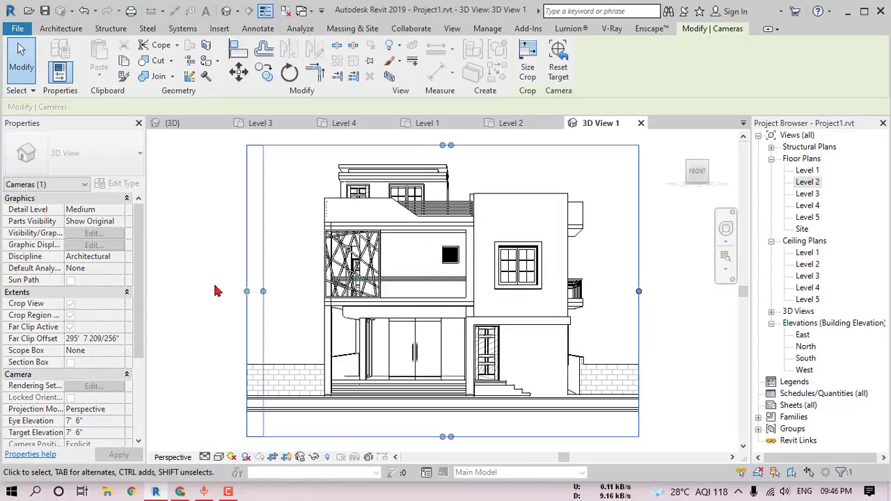
left_click(672, 278)
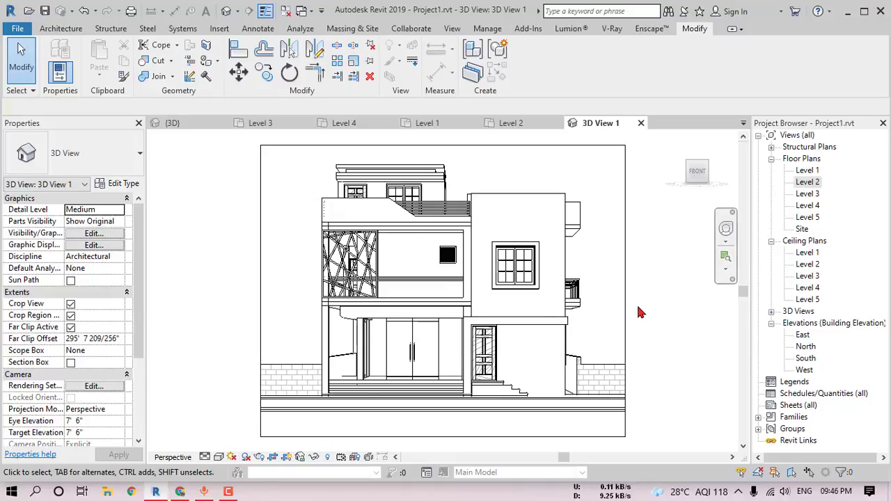
Show the front camera view with coloured surfaces instead of hidden lines and lock its orientation.
left_click(220, 457)
left_click(323, 428)
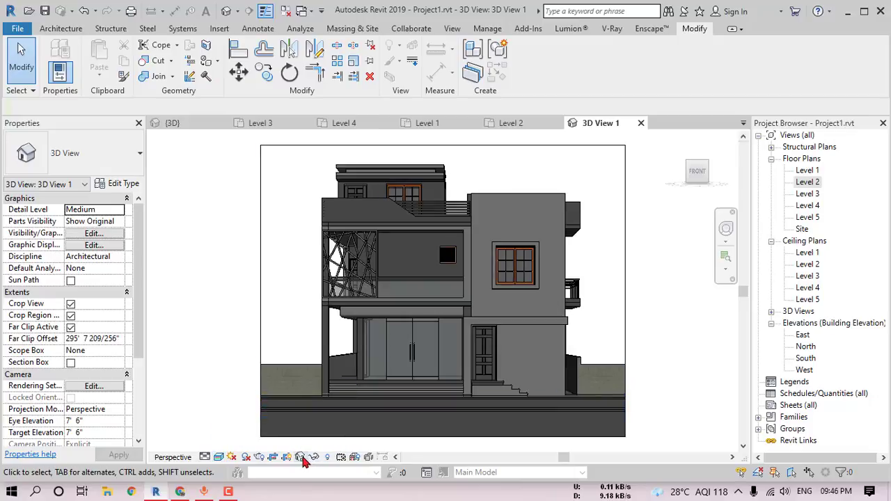
left_click(300, 457)
left_click(317, 416)
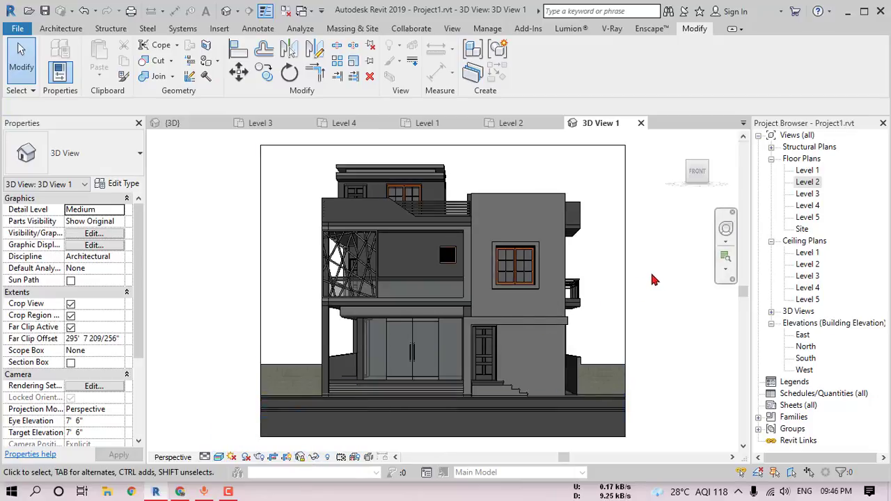
Place a second perspective camera in the Level 2 plan, looking diagonally at the house's front corner on the balcony side.
left_click(800, 182)
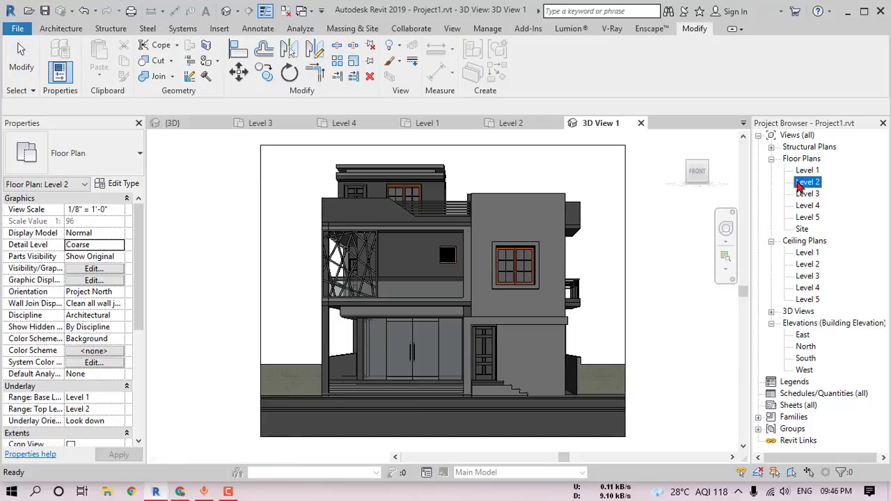
double_click(801, 182)
left_click(236, 14)
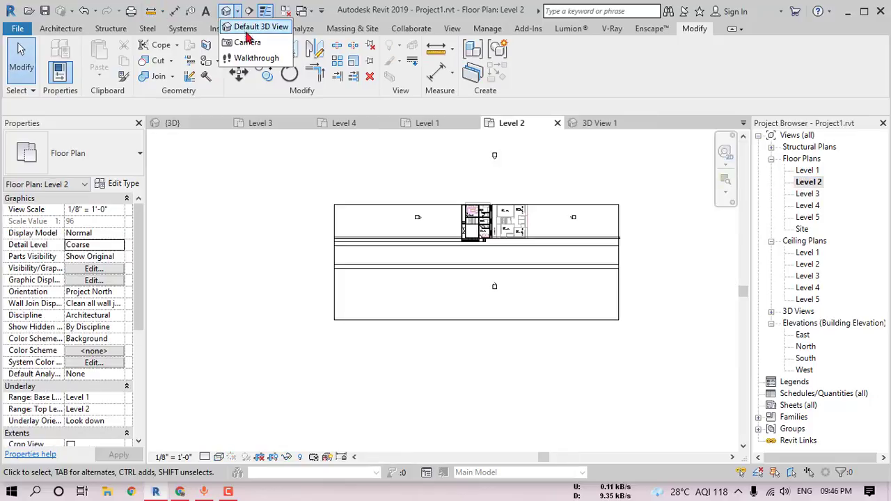
left_click(251, 39)
left_click(417, 340)
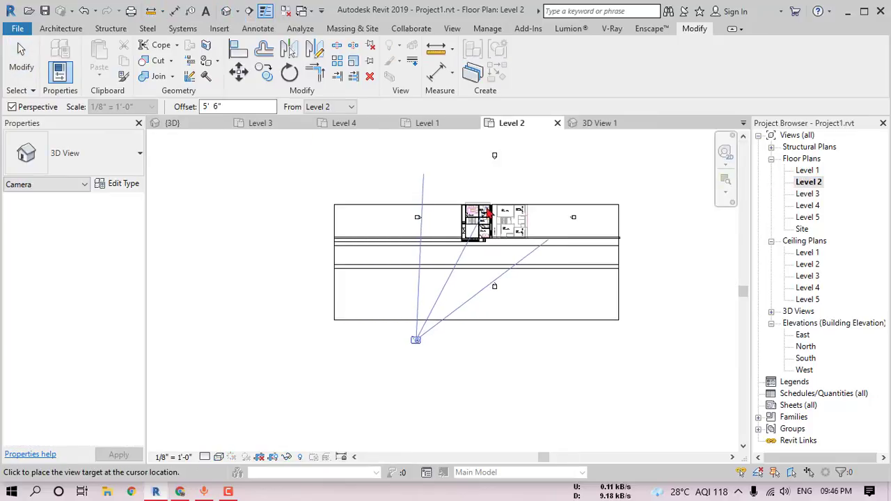
left_click(490, 212)
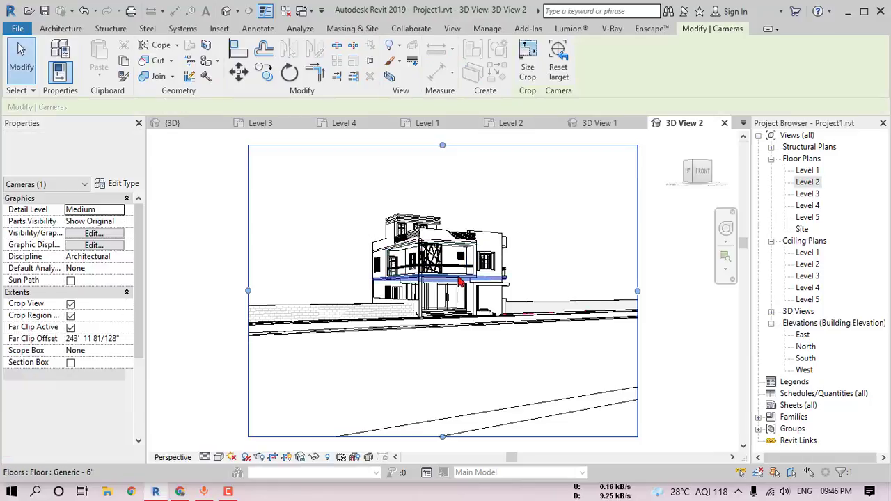
Adjust the focal length of the corner camera view to enlarge the house in the frame.
right_click(462, 297)
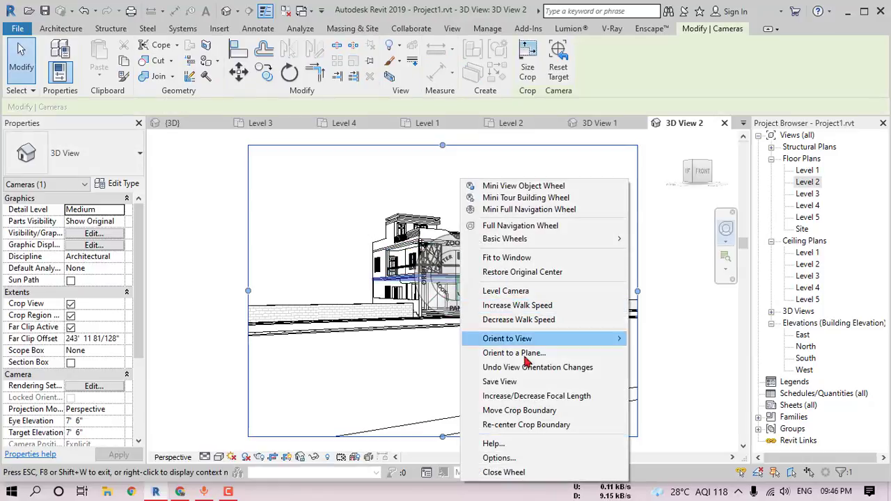
left_click(522, 398)
left_click_drag(429, 325, 437, 198)
key("Escape")
scroll(443, 275, "down", 2)
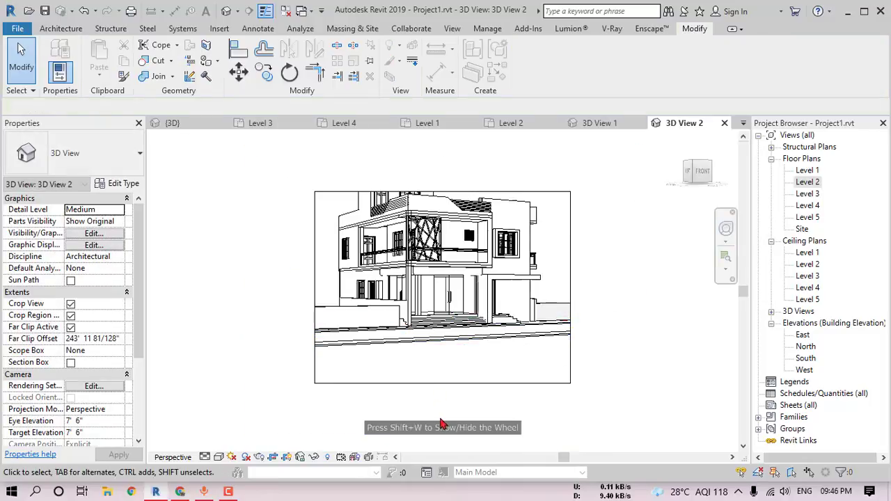
Raise the corner camera's eye elevation to about 11' 6" to bring the top roof into the frame.
left_click(445, 384)
key("shift+w")
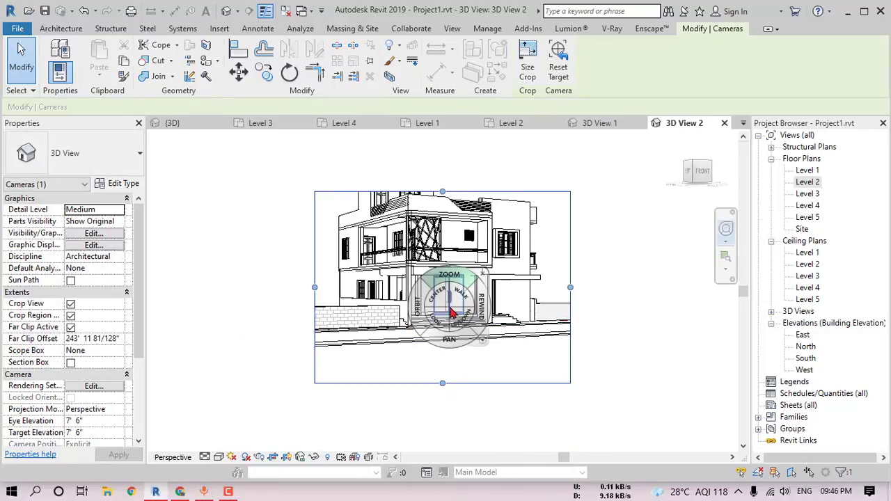
left_click_drag(461, 323, 468, 253)
key("shift+w")
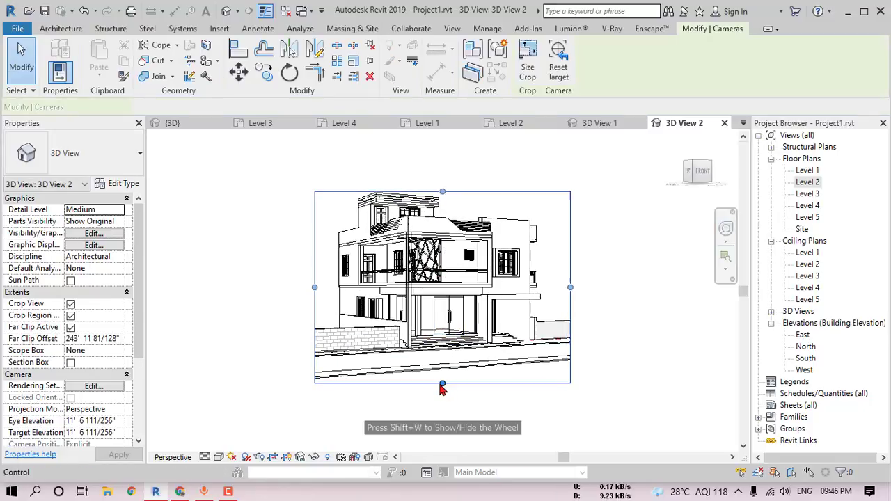
Resize the corner camera view's crop region with less foreground below and more space above the roof.
left_click_drag(444, 367, 444, 367)
left_click_drag(444, 191, 443, 182)
key("z")
key("f")
key("Escape")
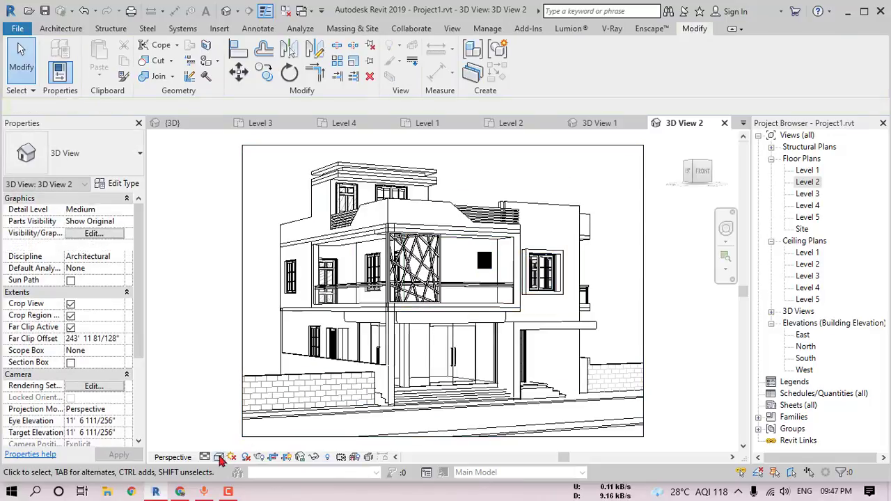
Show the corner camera view with coloured surfaces instead of hidden lines and lock its orientation.
left_click(219, 457)
left_click(240, 429)
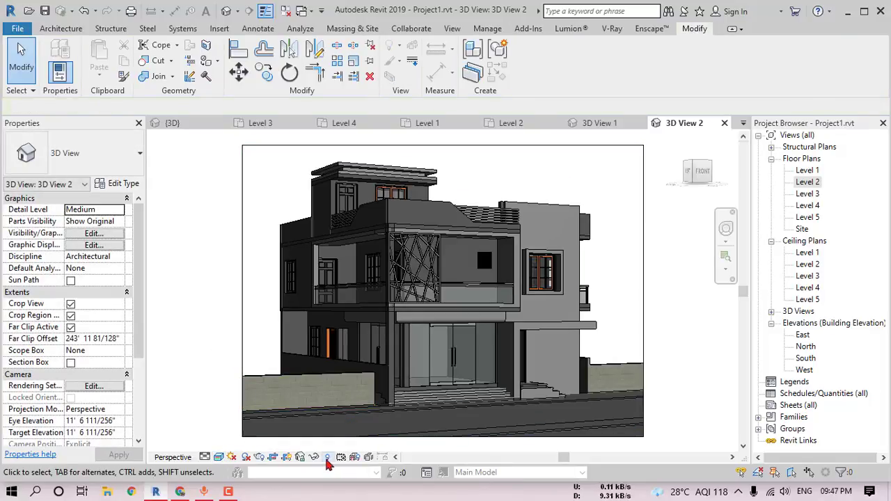
left_click(313, 457)
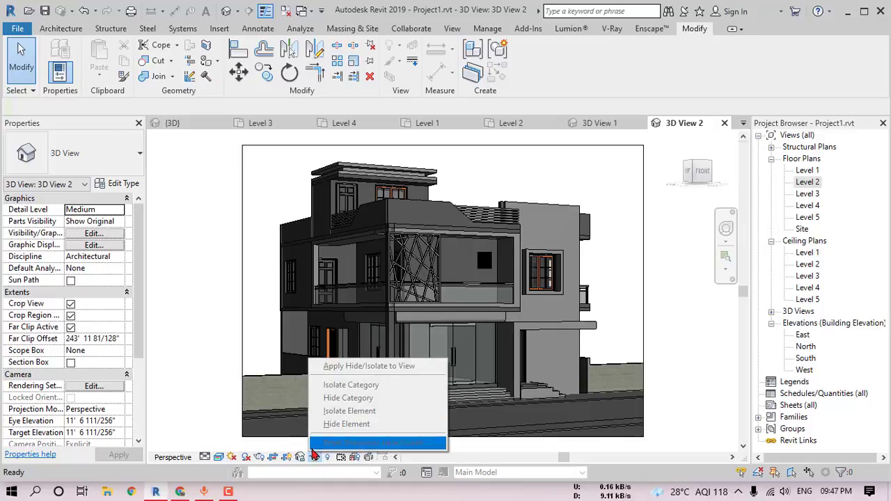
left_click(300, 456)
left_click(315, 416)
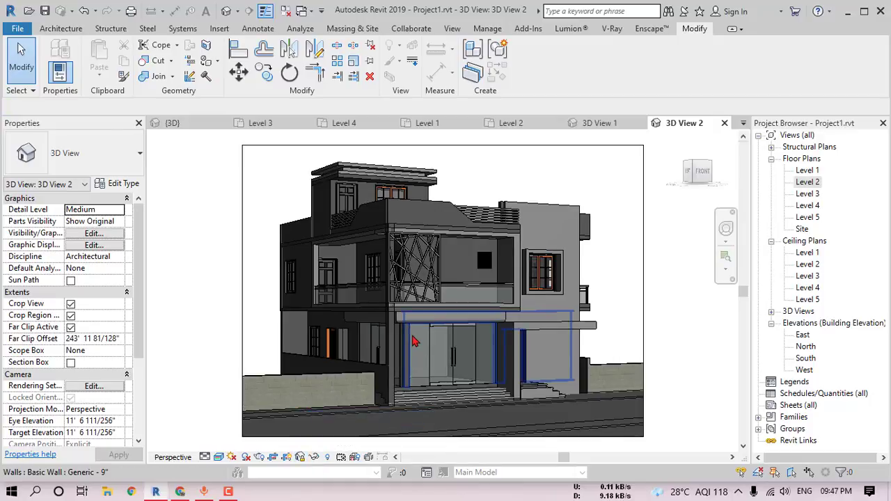